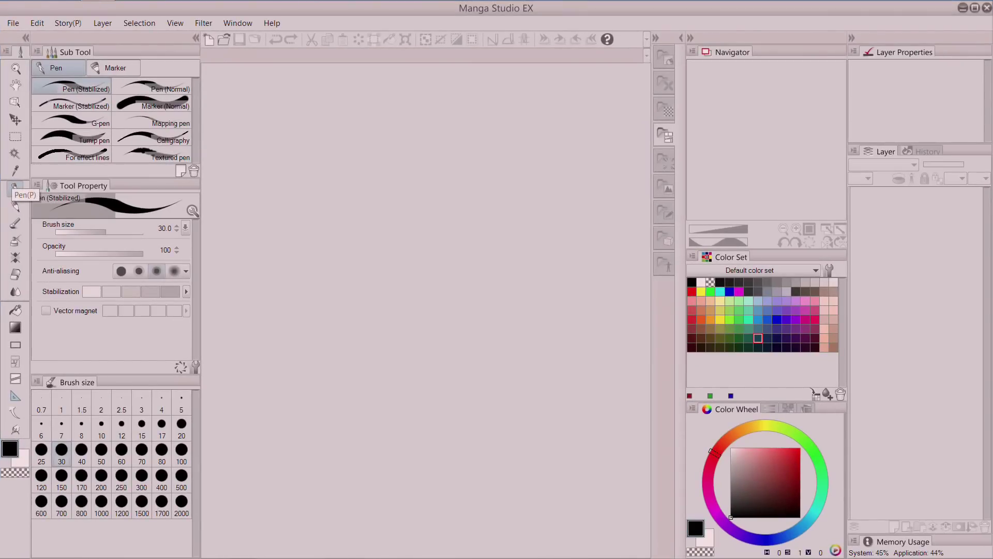
# Examine the Spraying effect, Texture and Correction categories in the full tool settings of Pen (Stabilized).
pyautogui.click(14, 188)
pyautogui.click(195, 366)
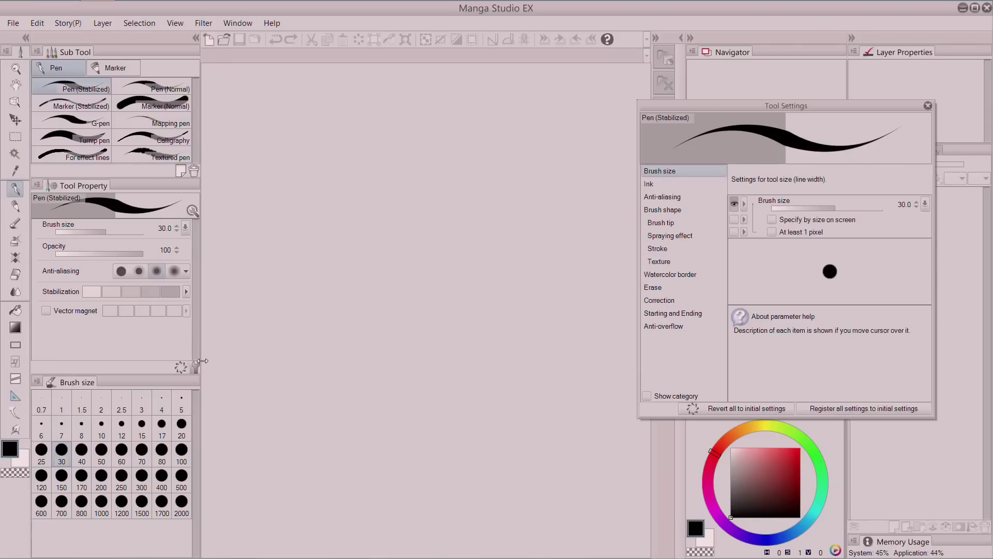
pyautogui.click(673, 235)
pyautogui.click(672, 261)
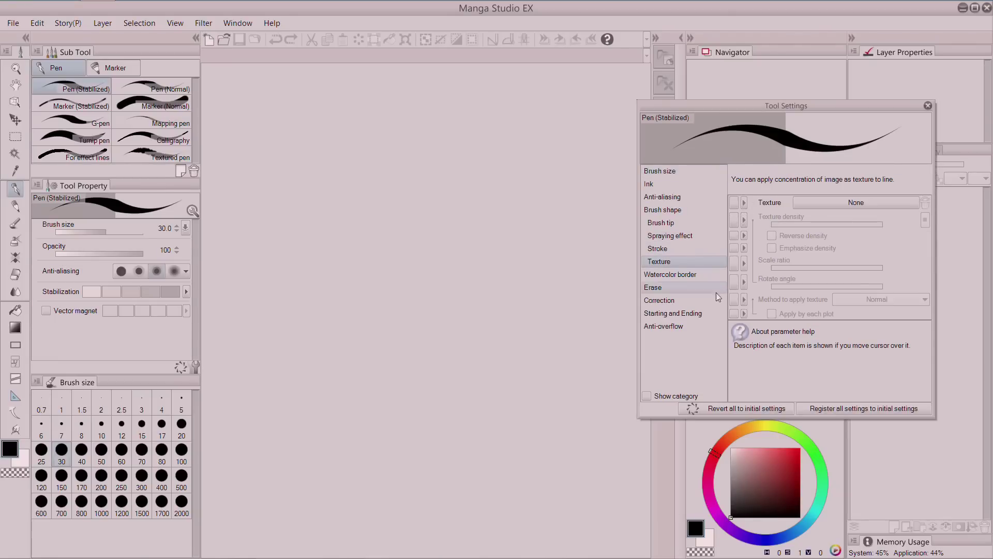
pyautogui.click(685, 299)
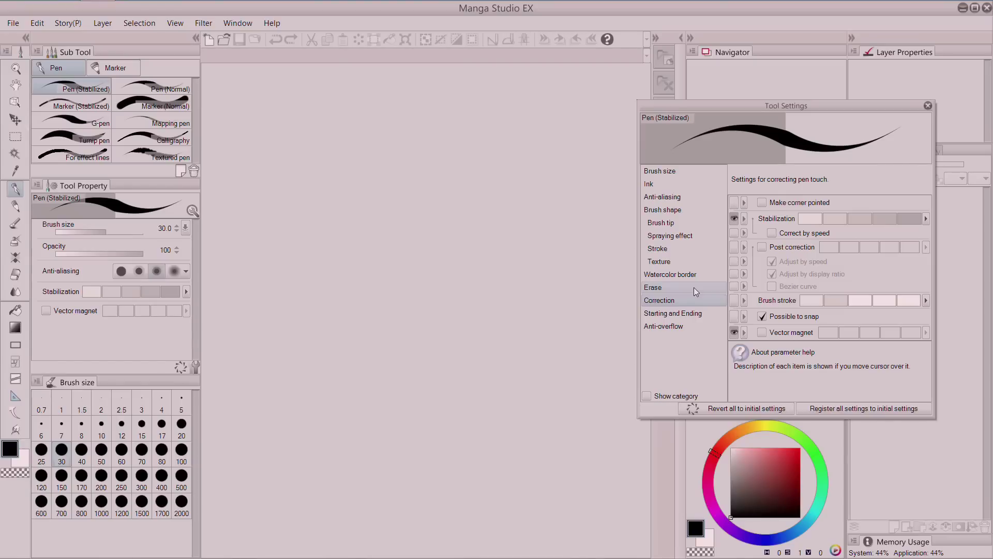
pyautogui.click(928, 106)
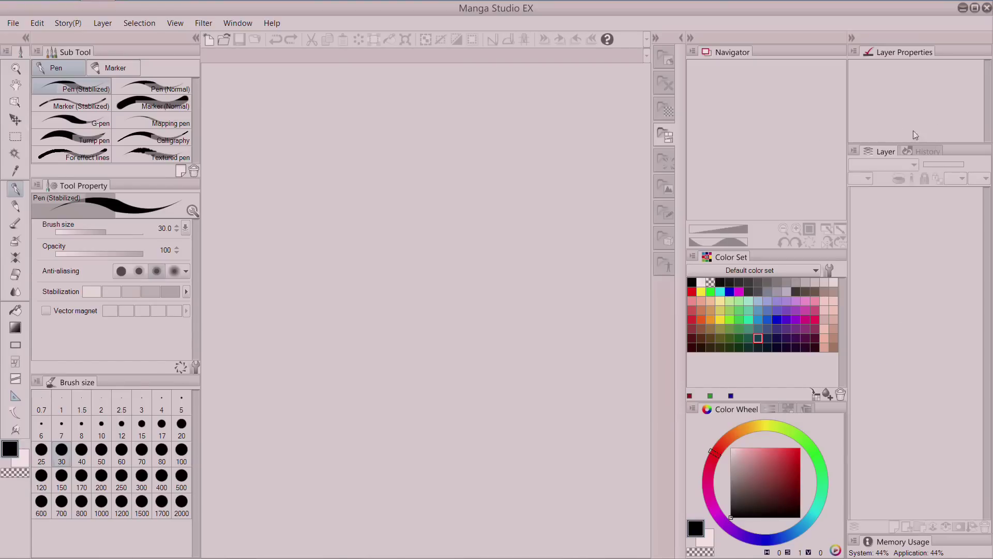
# Look at the Fill tool's Paint at leftover part settings, and return to the Pen tool.
pyautogui.click(15, 310)
pyautogui.click(87, 136)
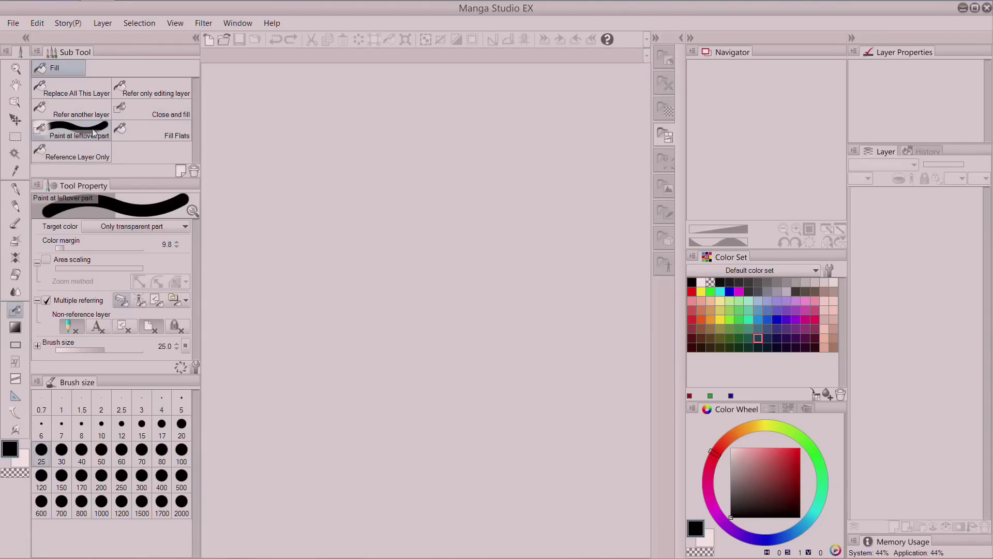
pyautogui.press('p')
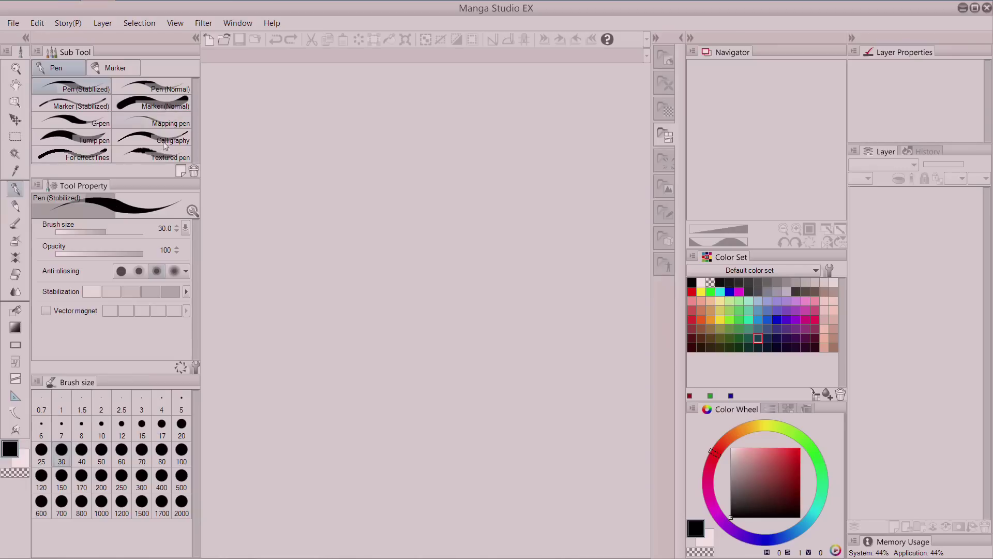
# Compare the stabilization settings of Pen (Stabilized), Pen (Normal) and Marker (Stabilized), ending on Pen (Stabilized).
pyautogui.click(186, 292)
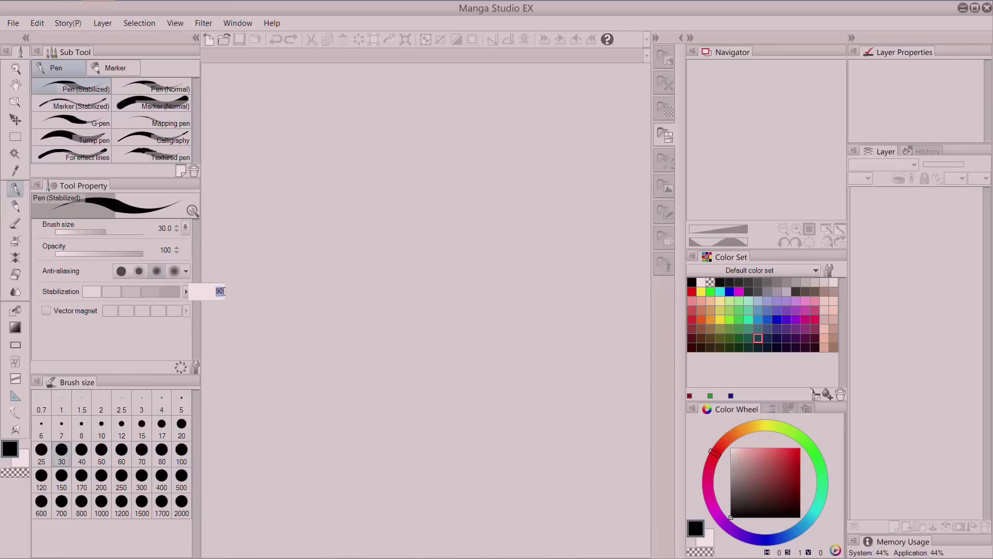
pyautogui.click(178, 96)
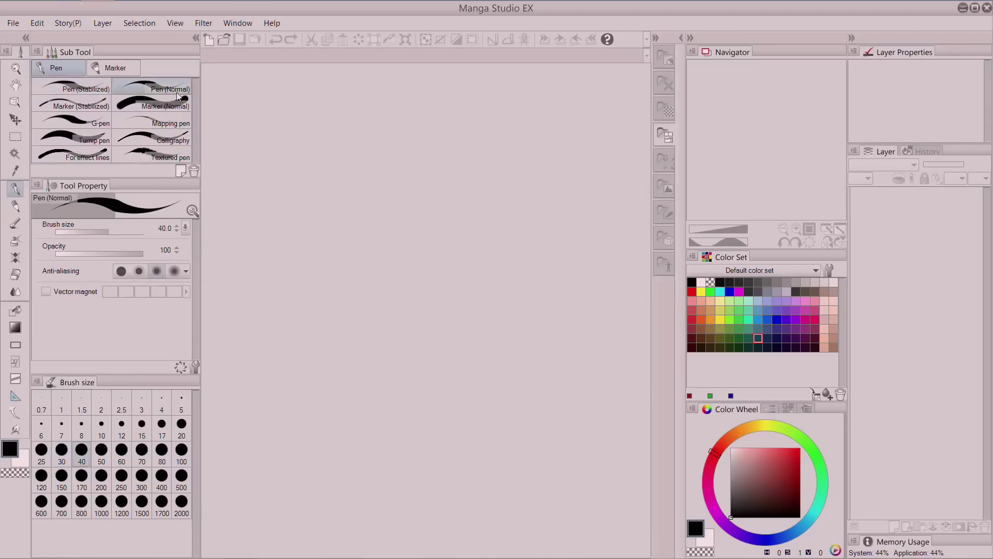
pyautogui.click(83, 107)
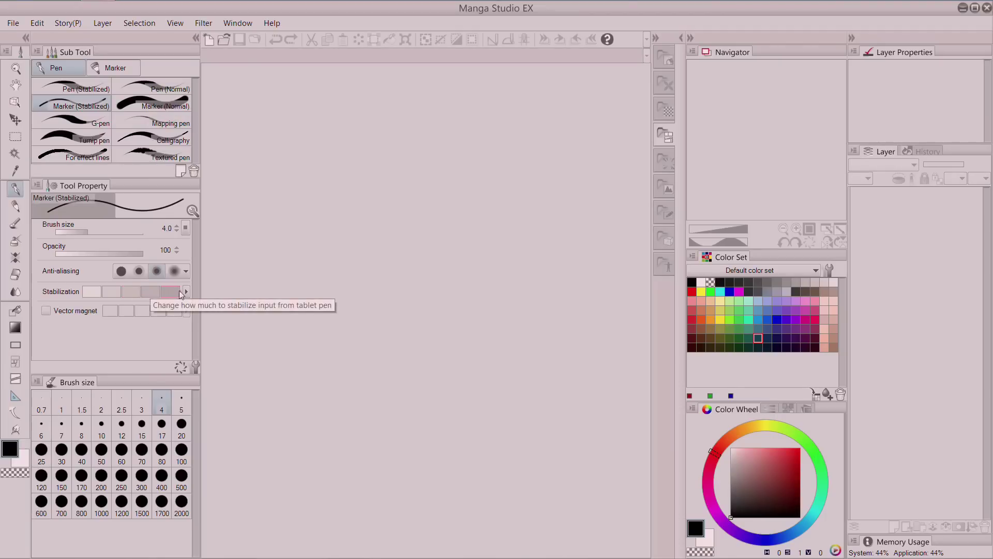
pyautogui.click(152, 294)
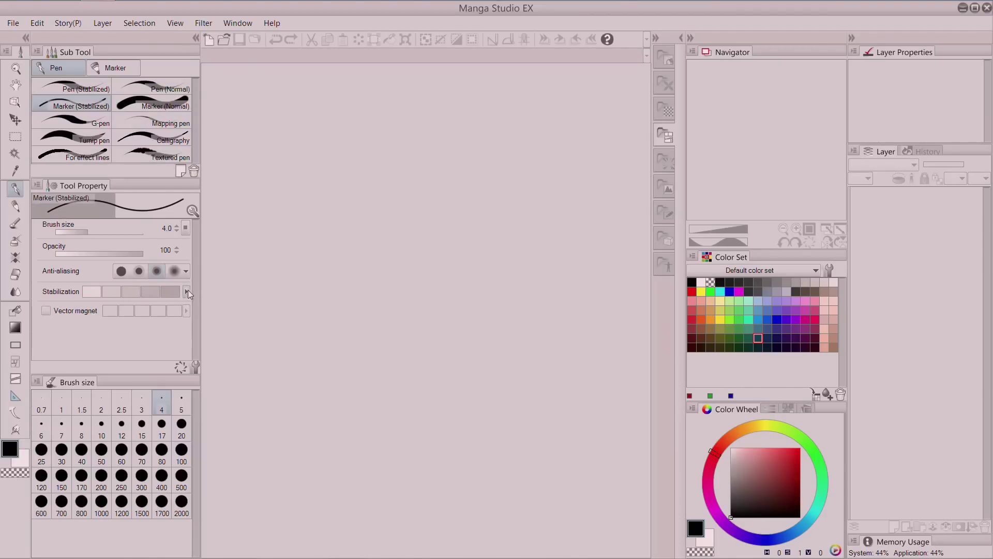
pyautogui.click(187, 291)
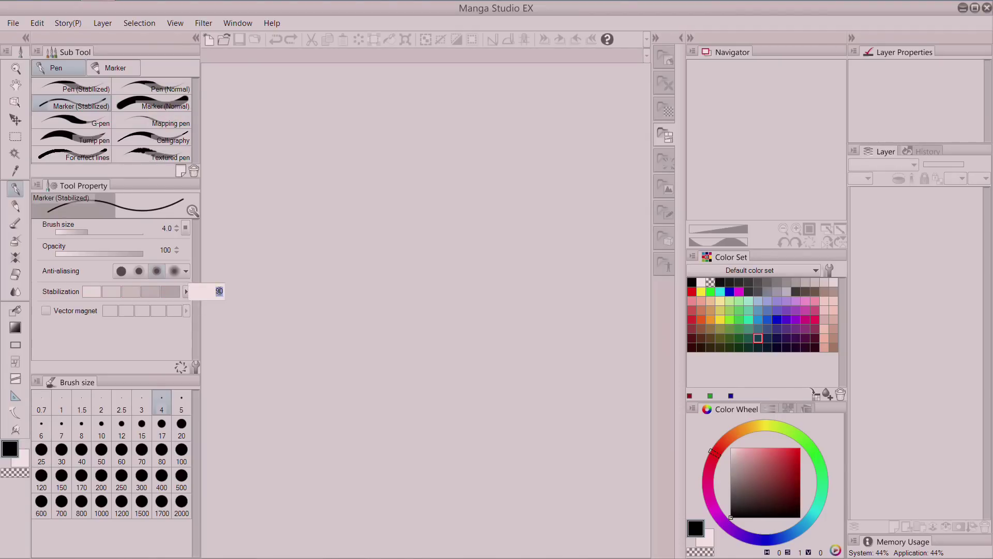
pyautogui.click(92, 90)
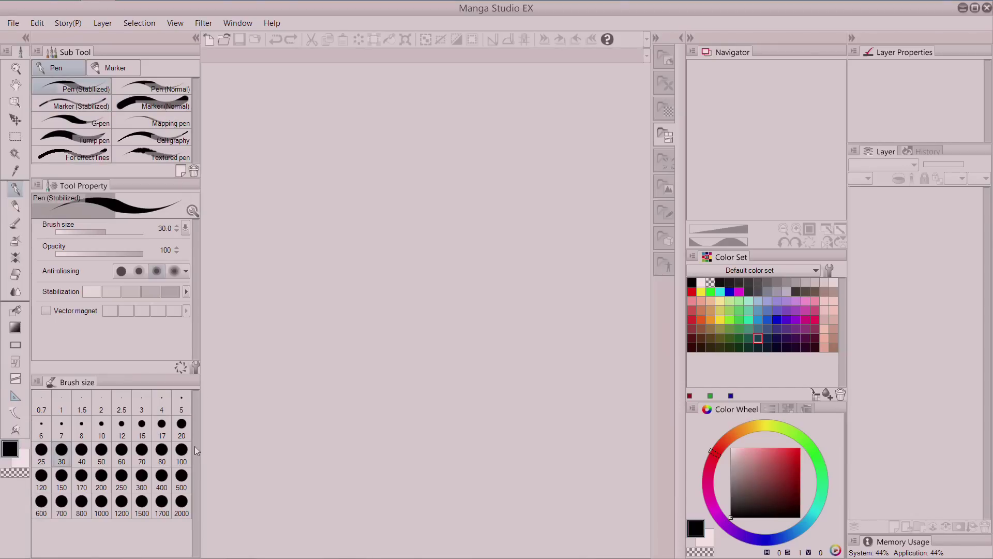
# Create a new canvas with the B5 (350dpi) preset, 182 × 257 mm, with manga draft settings.
pyautogui.click(210, 38)
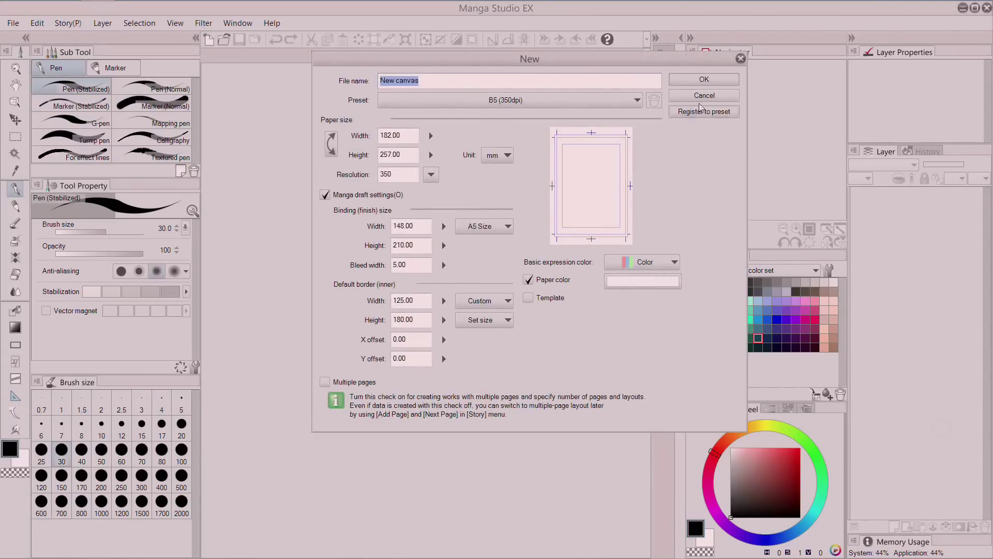
pyautogui.click(716, 83)
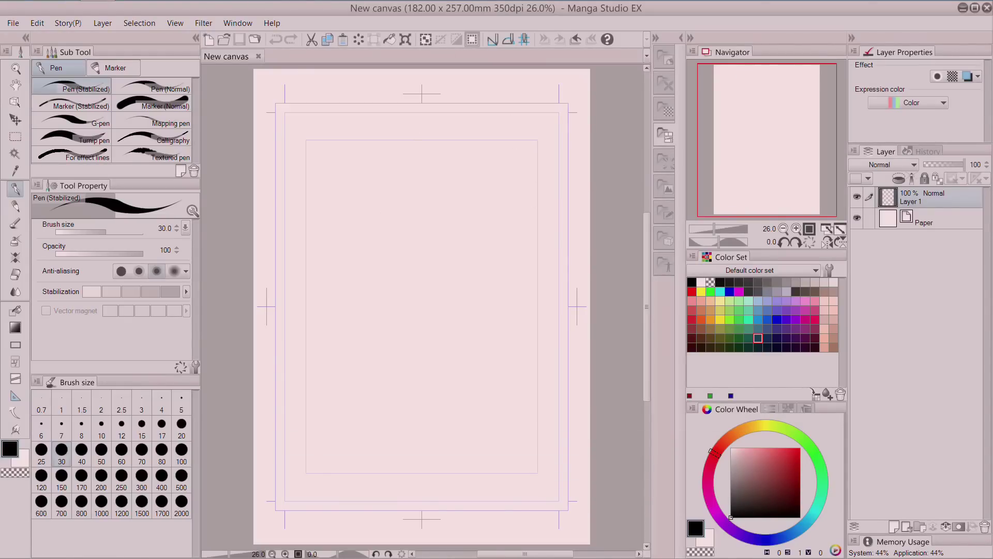
# Try a freehand pen stroke on the upper part of the page and undo it, keeping black as the drawing colour.
pyautogui.moveTo(360, 154); pyautogui.dragTo(267, 267)
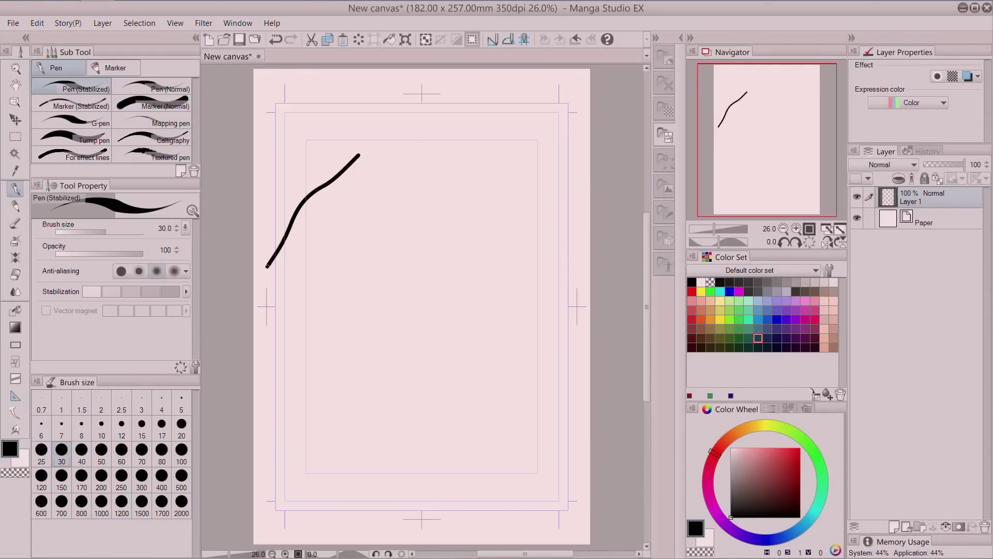
pyautogui.click(277, 40)
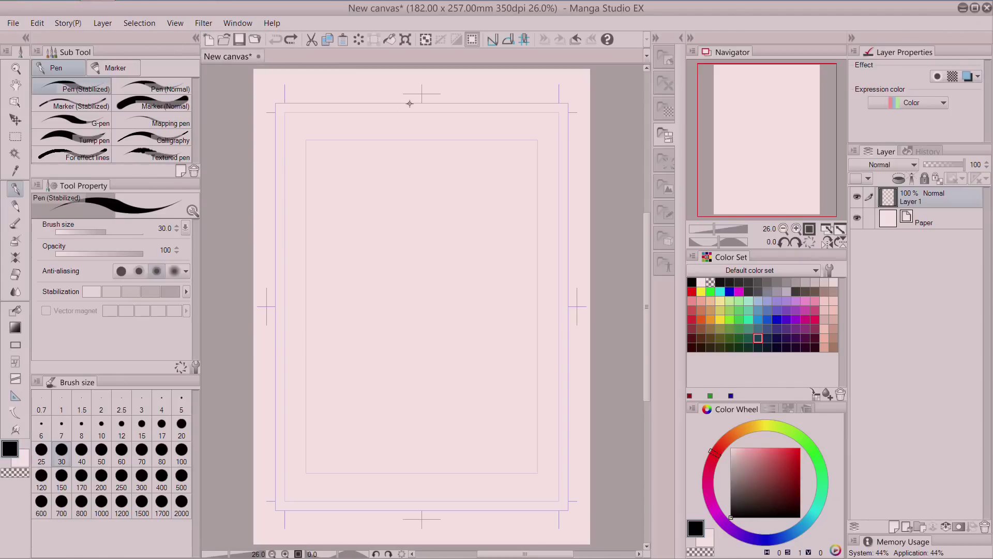
pyautogui.click(788, 467)
pyautogui.click(732, 516)
# Import the Shon 2 sketch image and enlarge it to about 253% so it fills the page's frame.
pyautogui.click(255, 40)
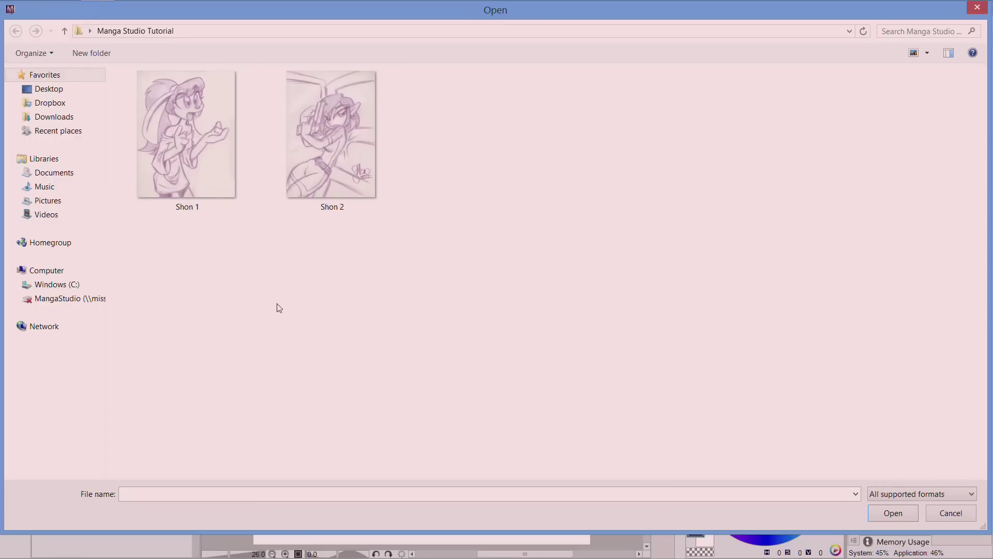
pyautogui.click(357, 141)
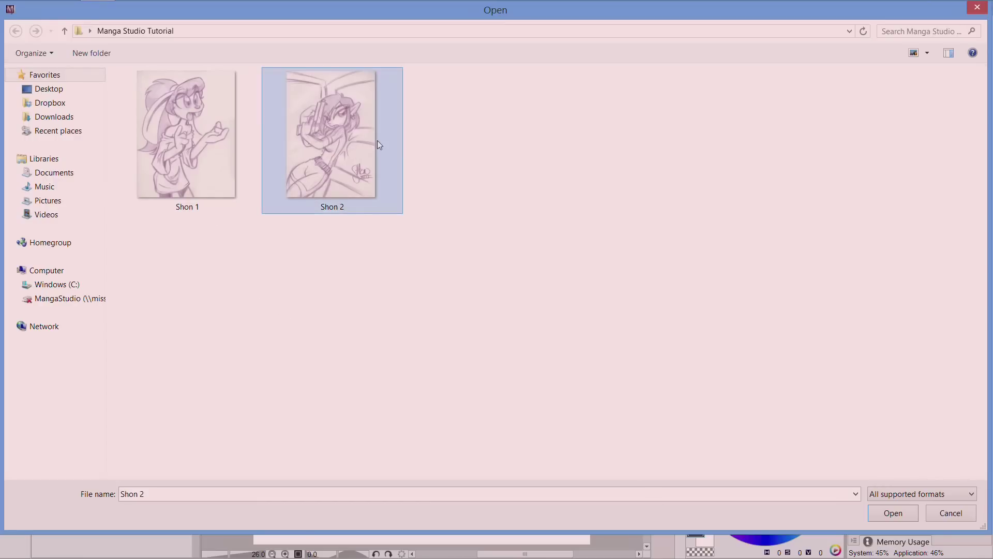
pyautogui.click(888, 510)
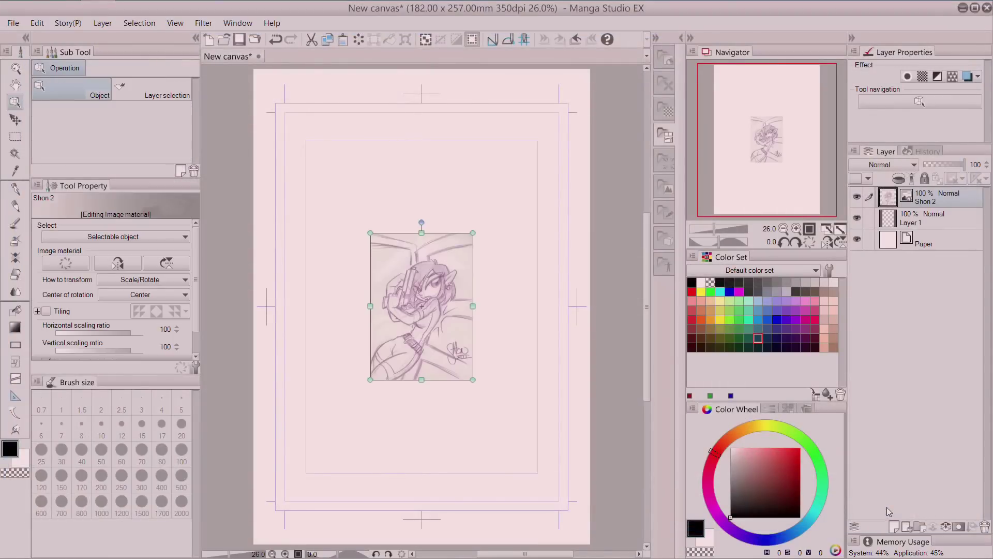
pyautogui.moveTo(424, 282); pyautogui.dragTo(344, 188)
pyautogui.moveTo(386, 264); pyautogui.dragTo(565, 496)
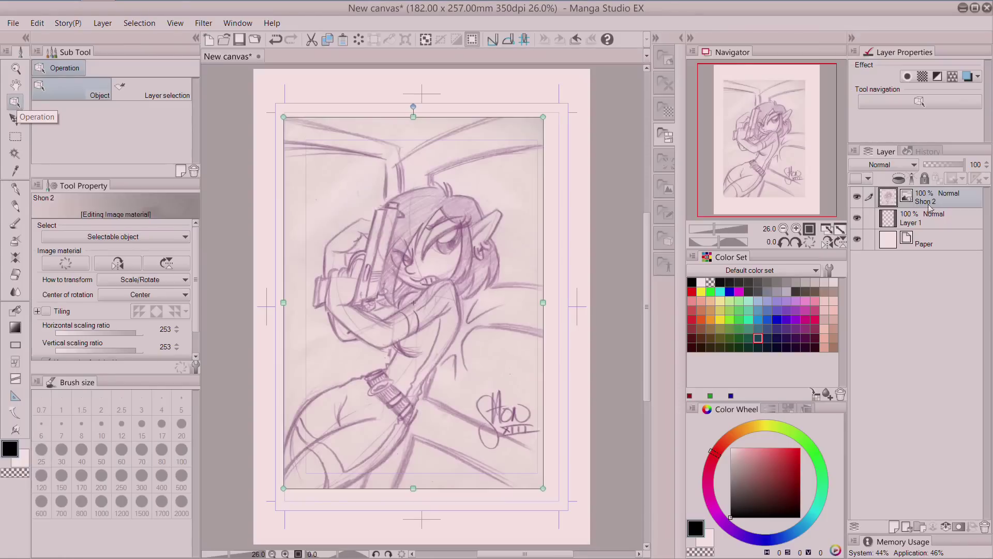
# Set the Shon 2 layer's opacity to 34% and move it beneath Layer 1, making Layer 1 active.
pyautogui.moveTo(962, 164); pyautogui.dragTo(940, 169)
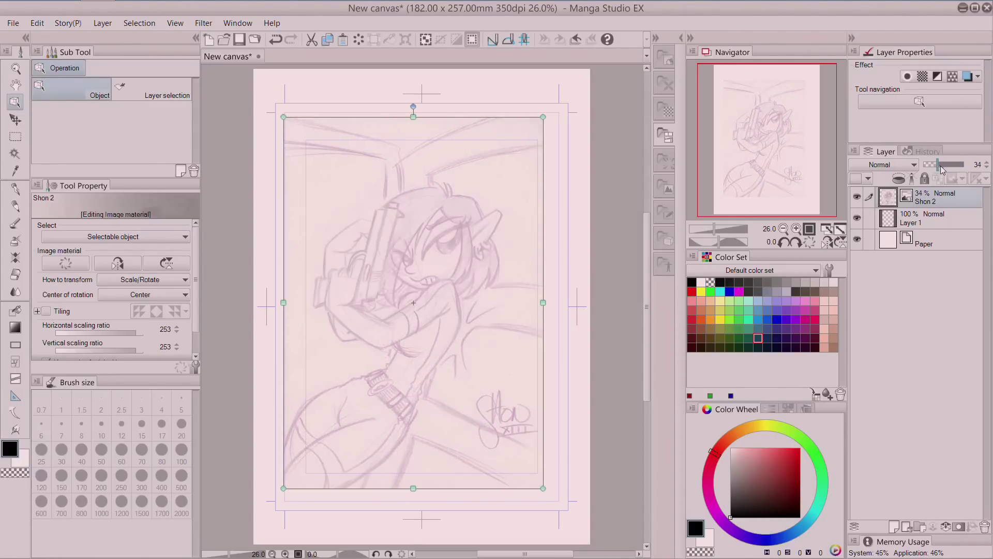
pyautogui.moveTo(977, 202); pyautogui.dragTo(951, 227)
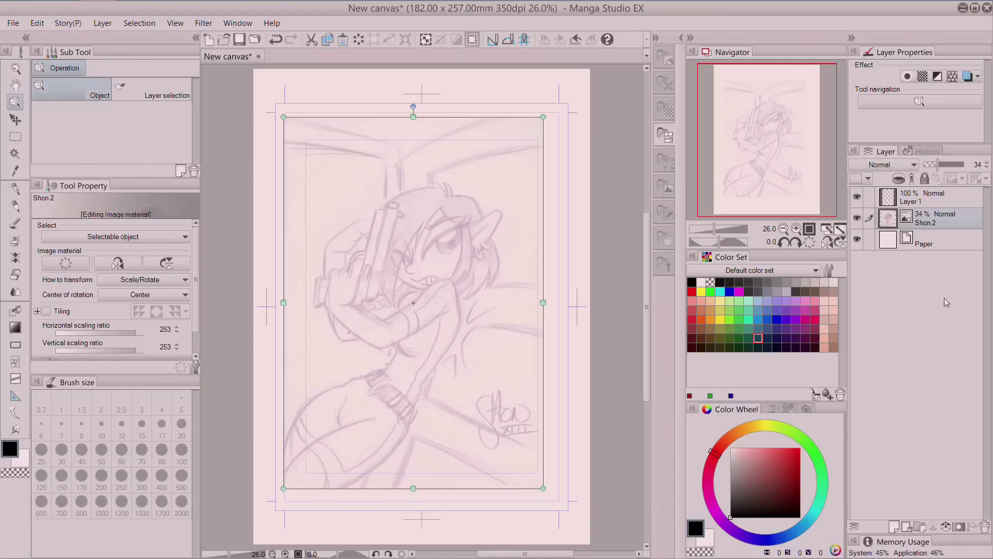
pyautogui.click(938, 204)
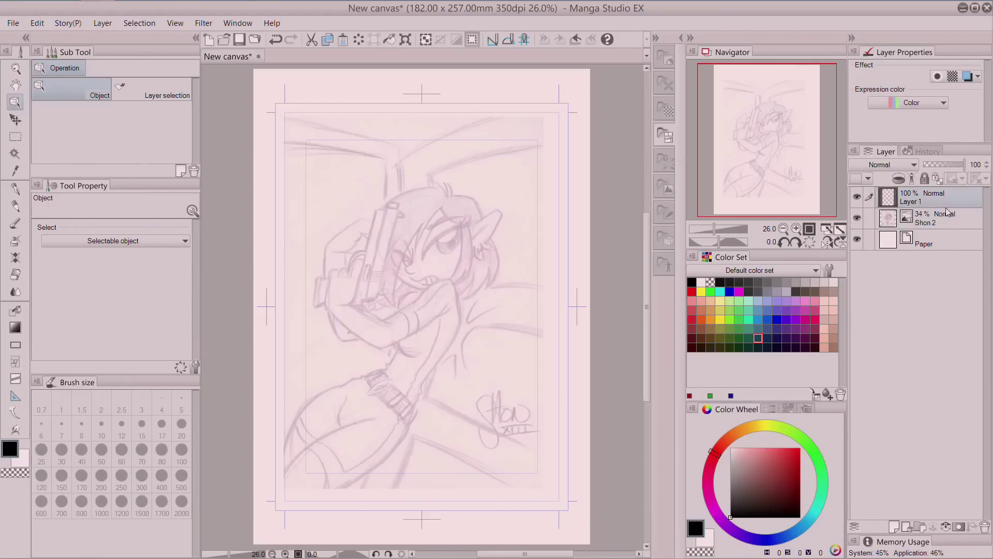
# Draw a few curved test strokes across the top of the sketch on Layer 1 with the stabilized pen.
pyautogui.click(14, 190)
pyautogui.moveTo(322, 177); pyautogui.dragTo(445, 148)
pyautogui.moveTo(384, 180); pyautogui.dragTo(444, 151)
pyautogui.moveTo(415, 185); pyautogui.dragTo(490, 159)
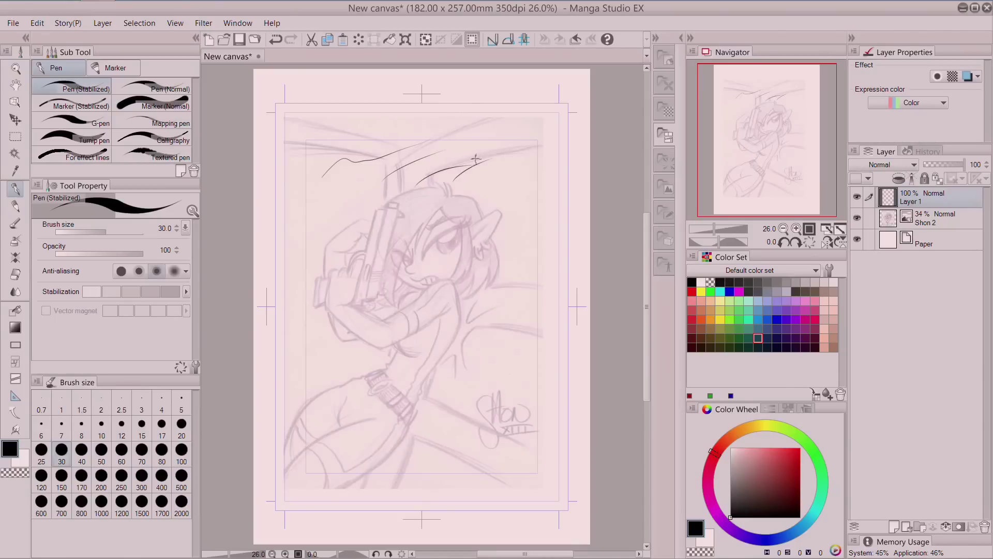
# Erase the test strokes above the character's head with the Hard Eraser at size 300.
pyautogui.click(15, 275)
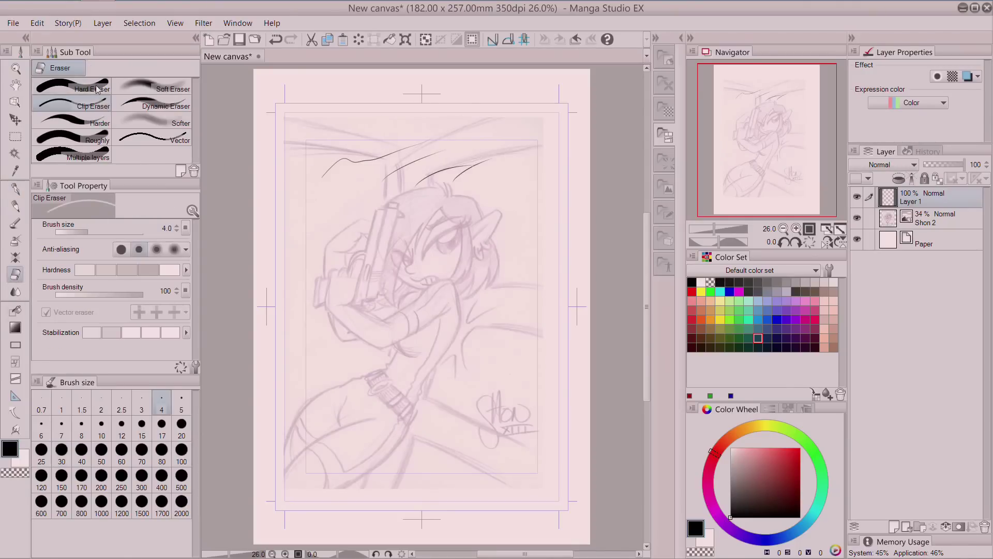
pyautogui.click(142, 480)
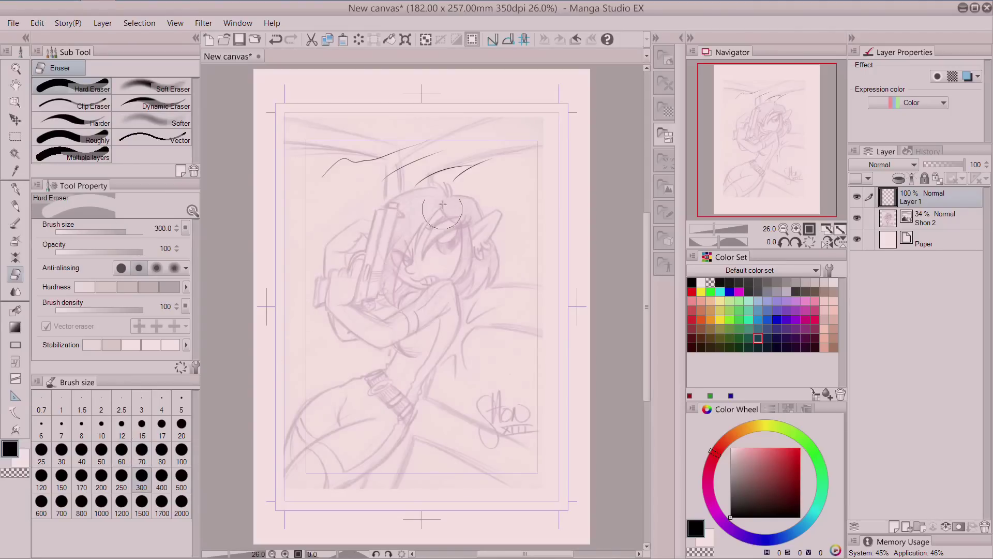
pyautogui.moveTo(489, 170)
pyautogui.mouseDown()
pyautogui.moveTo(422, 137)
pyautogui.moveTo(377, 178)
pyautogui.moveTo(345, 187)
pyautogui.moveTo(318, 183)
pyautogui.mouseUp()
pyautogui.click(101, 427)
# On a new vector layer above Layer 1, ink the long hair strands and fringe framing the face with the stabilized pen.
pyautogui.press('p')
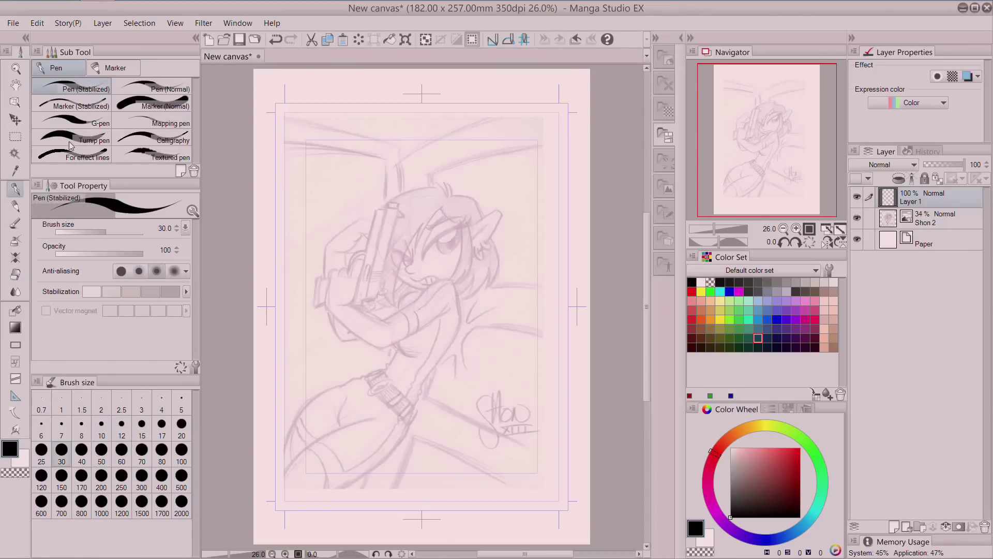
pyautogui.click(907, 527)
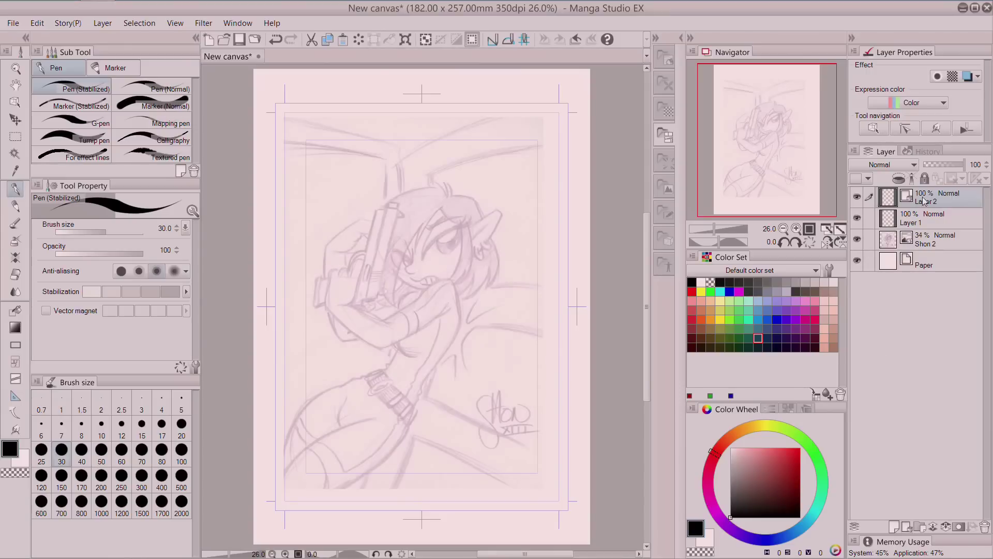
pyautogui.scroll(5, 530, 232)
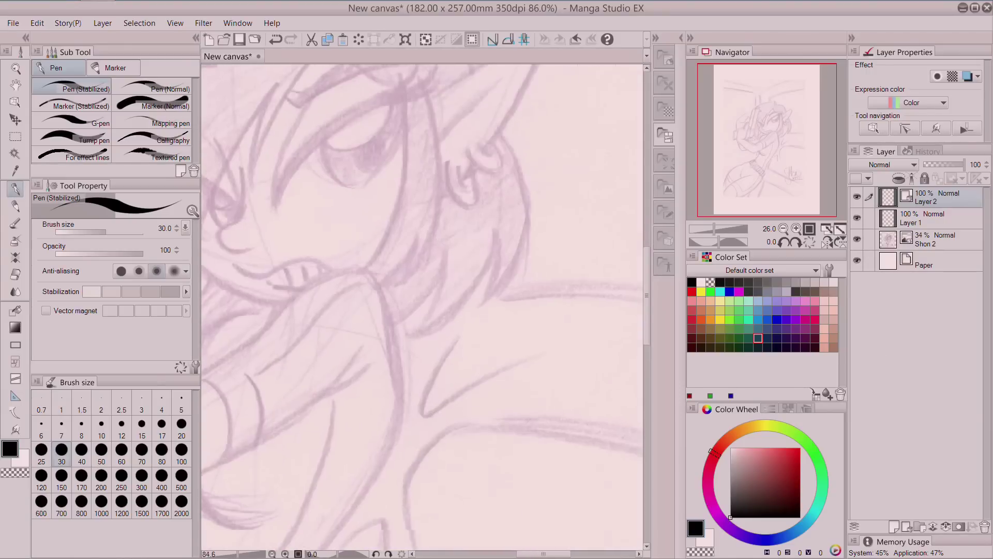
pyautogui.moveTo(787, 145); pyautogui.dragTo(776, 125)
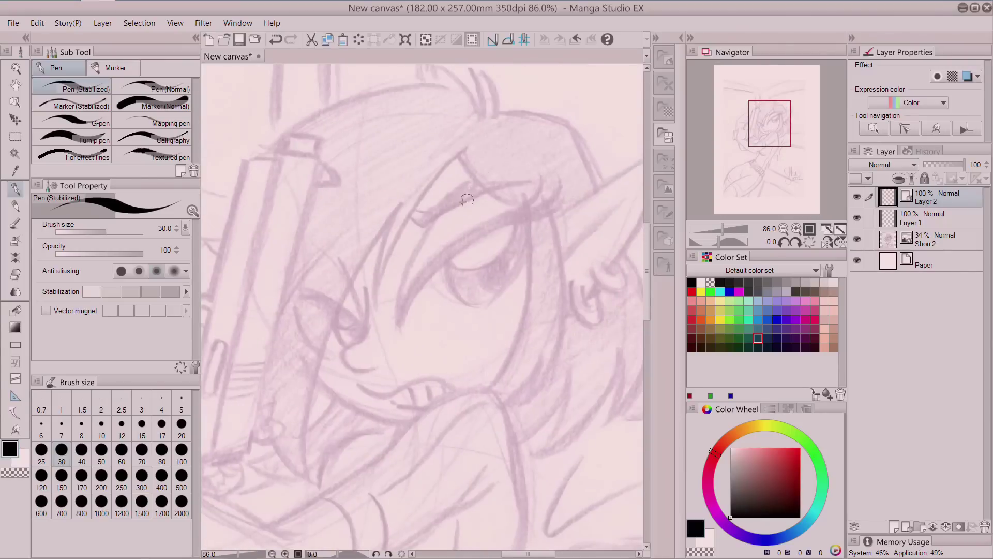
pyautogui.moveTo(455, 151)
pyautogui.mouseDown()
pyautogui.moveTo(470, 145)
pyautogui.moveTo(388, 243)
pyautogui.moveTo(372, 311)
pyautogui.mouseUp()
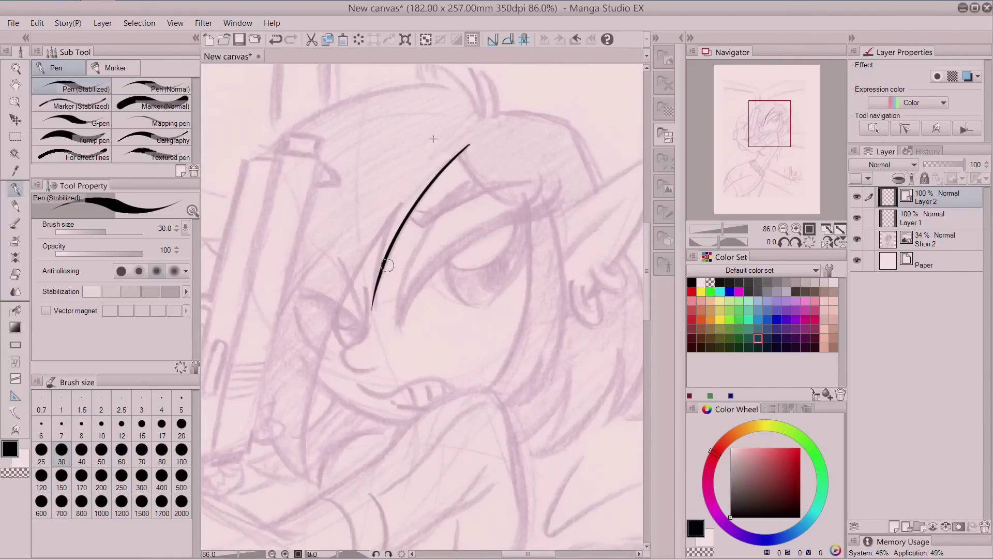
pyautogui.moveTo(397, 200)
pyautogui.mouseDown()
pyautogui.moveTo(378, 240)
pyautogui.moveTo(373, 305)
pyautogui.mouseUp()
pyautogui.click(278, 40)
pyautogui.moveTo(399, 204); pyautogui.dragTo(372, 311)
pyautogui.moveTo(397, 206)
pyautogui.mouseDown()
pyautogui.moveTo(336, 312)
pyautogui.moveTo(313, 382)
pyautogui.moveTo(306, 480)
pyautogui.mouseUp()
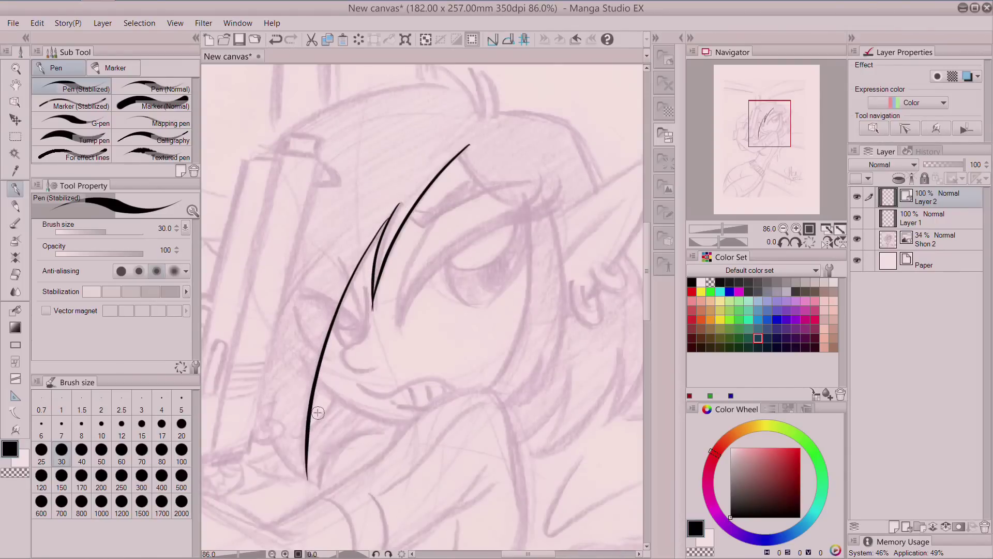
pyautogui.moveTo(339, 241)
pyautogui.mouseDown()
pyautogui.moveTo(273, 317)
pyautogui.moveTo(255, 388)
pyautogui.moveTo(266, 447)
pyautogui.moveTo(310, 486)
pyautogui.mouseUp()
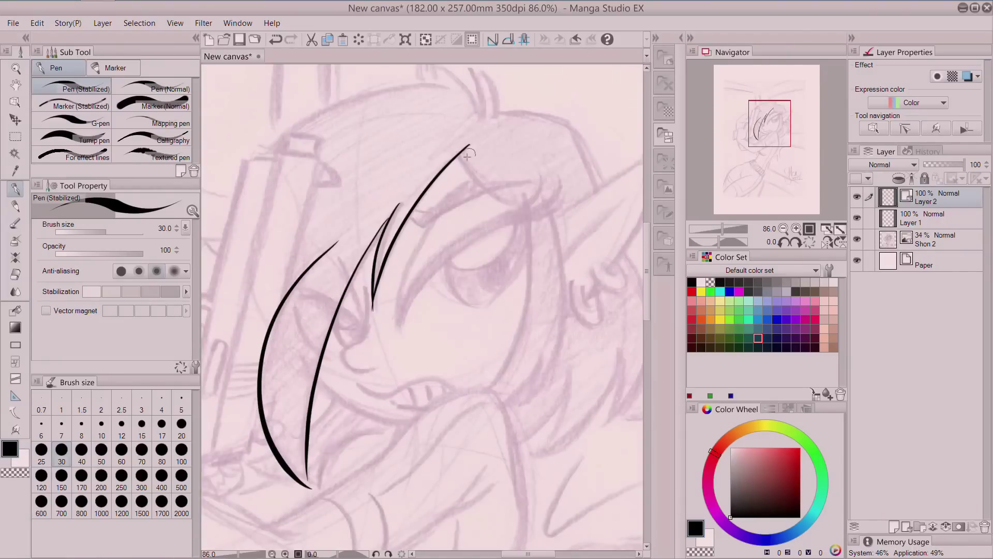
pyautogui.moveTo(460, 153)
pyautogui.mouseDown()
pyautogui.moveTo(507, 209)
pyautogui.moveTo(549, 212)
pyautogui.mouseUp()
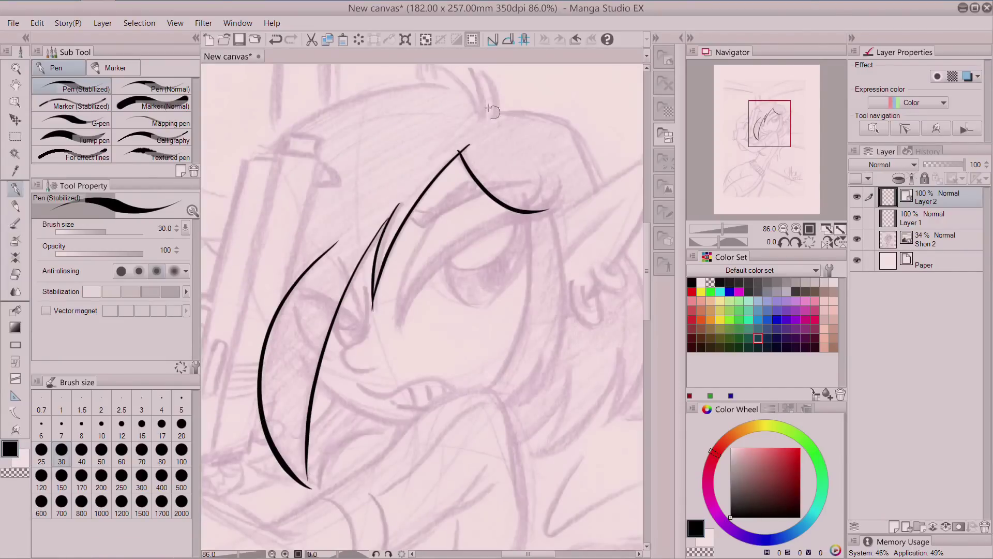
# Ink the spiky hair tufts on top of the head and the curved crown outline running down to the gun.
pyautogui.moveTo(488, 90)
pyautogui.mouseDown()
pyautogui.moveTo(525, 188)
pyautogui.moveTo(511, 212)
pyautogui.mouseUp()
pyautogui.moveTo(503, 169); pyautogui.dragTo(534, 217)
pyautogui.moveTo(470, 167); pyautogui.dragTo(509, 223)
pyautogui.moveTo(469, 166)
pyautogui.mouseDown()
pyautogui.moveTo(489, 215)
pyautogui.moveTo(484, 195)
pyautogui.moveTo(416, 192)
pyautogui.moveTo(340, 228)
pyautogui.moveTo(304, 277)
pyautogui.mouseUp()
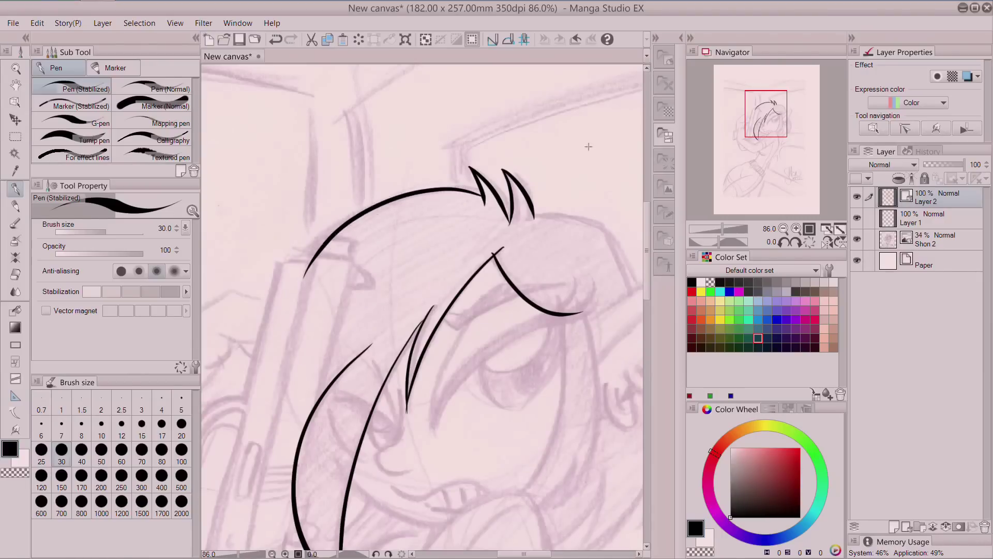
# Ink the back of the crown and the two long hair locks hanging between the eye and the ear.
pyautogui.moveTo(766, 151); pyautogui.dragTo(783, 159)
pyautogui.moveTo(362, 125)
pyautogui.mouseDown()
pyautogui.moveTo(395, 125)
pyautogui.moveTo(436, 144)
pyautogui.moveTo(429, 135)
pyautogui.moveTo(456, 191)
pyautogui.moveTo(458, 222)
pyautogui.moveTo(403, 210)
pyautogui.moveTo(425, 313)
pyautogui.moveTo(414, 378)
pyautogui.moveTo(393, 409)
pyautogui.mouseUp()
pyautogui.moveTo(398, 367)
pyautogui.mouseDown()
pyautogui.moveTo(396, 406)
pyautogui.moveTo(356, 422)
pyautogui.mouseUp()
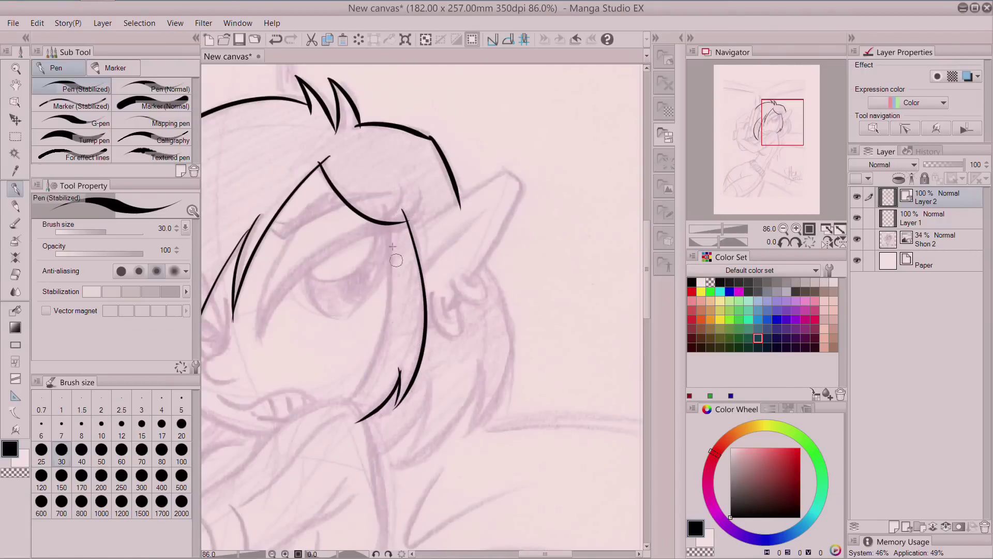
pyautogui.moveTo(383, 211)
pyautogui.mouseDown()
pyautogui.moveTo(392, 336)
pyautogui.moveTo(374, 385)
pyautogui.moveTo(344, 417)
pyautogui.mouseUp()
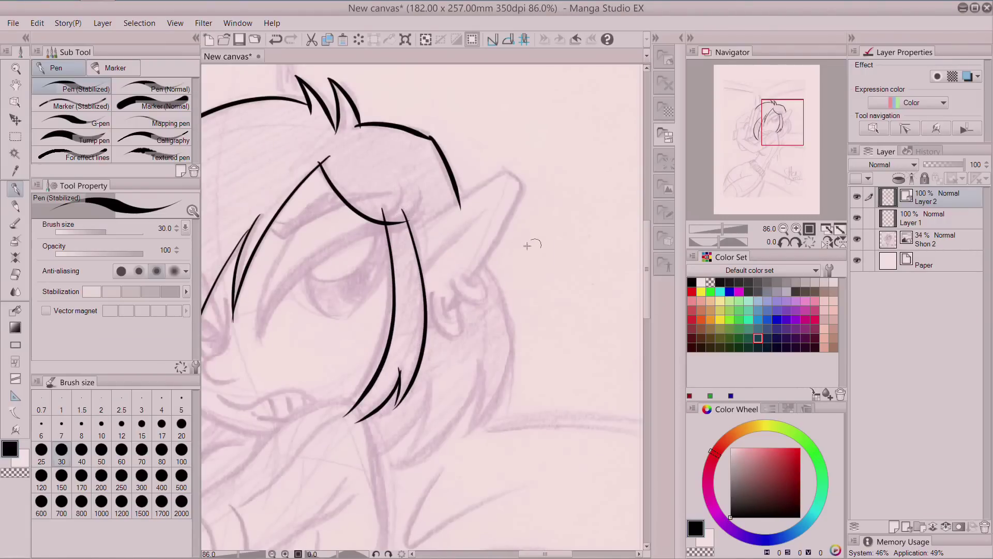
# Ink the spiky hair ends behind the face and the outline of the pointed ear.
pyautogui.moveTo(480, 253)
pyautogui.mouseDown()
pyautogui.moveTo(513, 337)
pyautogui.moveTo(504, 386)
pyautogui.moveTo(483, 412)
pyautogui.mouseUp()
pyautogui.moveTo(483, 362)
pyautogui.mouseDown()
pyautogui.moveTo(475, 430)
pyautogui.moveTo(452, 426)
pyautogui.moveTo(407, 462)
pyautogui.mouseUp()
pyautogui.moveTo(431, 386)
pyautogui.mouseDown()
pyautogui.moveTo(410, 445)
pyautogui.moveTo(363, 455)
pyautogui.mouseUp()
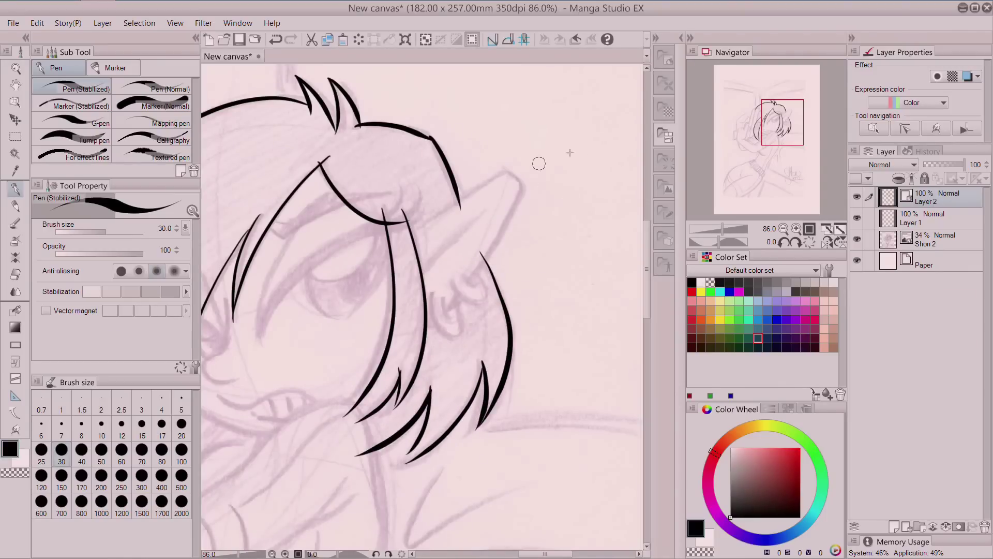
pyautogui.moveTo(399, 235)
pyautogui.mouseDown()
pyautogui.moveTo(491, 182)
pyautogui.moveTo(513, 177)
pyautogui.moveTo(526, 204)
pyautogui.moveTo(445, 310)
pyautogui.moveTo(422, 321)
pyautogui.mouseUp()
# Ink the nose and the curved lines on either side of the near eye, redrawing the outer one once.
pyautogui.moveTo(770, 128); pyautogui.dragTo(751, 131)
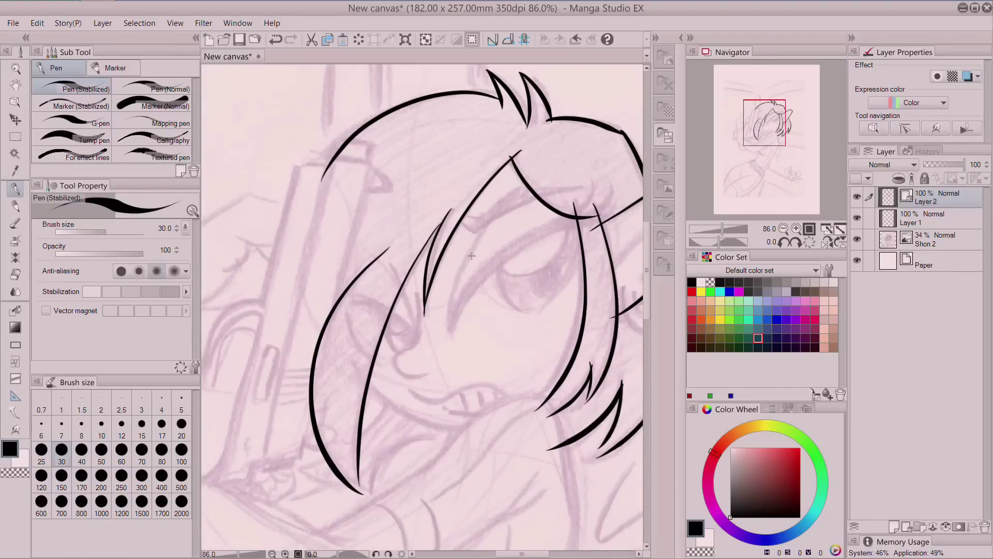
pyautogui.moveTo(417, 296)
pyautogui.mouseDown()
pyautogui.moveTo(396, 359)
pyautogui.moveTo(428, 375)
pyautogui.mouseUp()
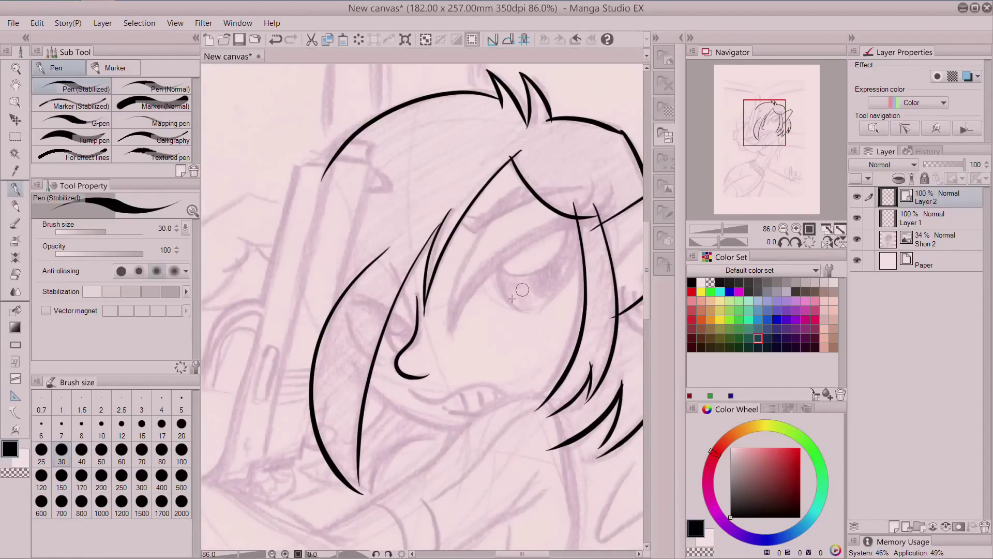
pyautogui.moveTo(484, 223); pyautogui.dragTo(446, 346)
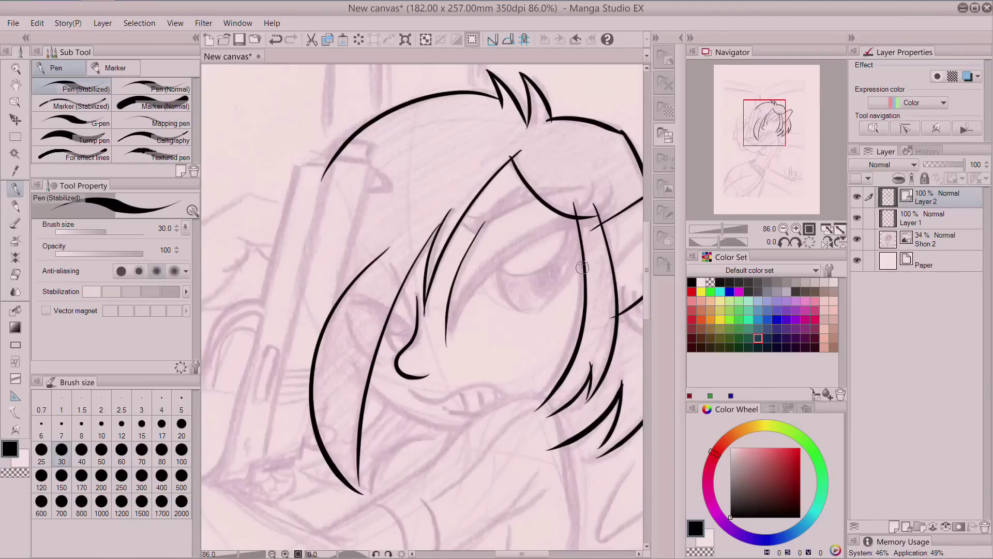
pyautogui.moveTo(568, 281); pyautogui.dragTo(535, 314)
pyautogui.click(275, 39)
pyautogui.moveTo(584, 247); pyautogui.dragTo(535, 317)
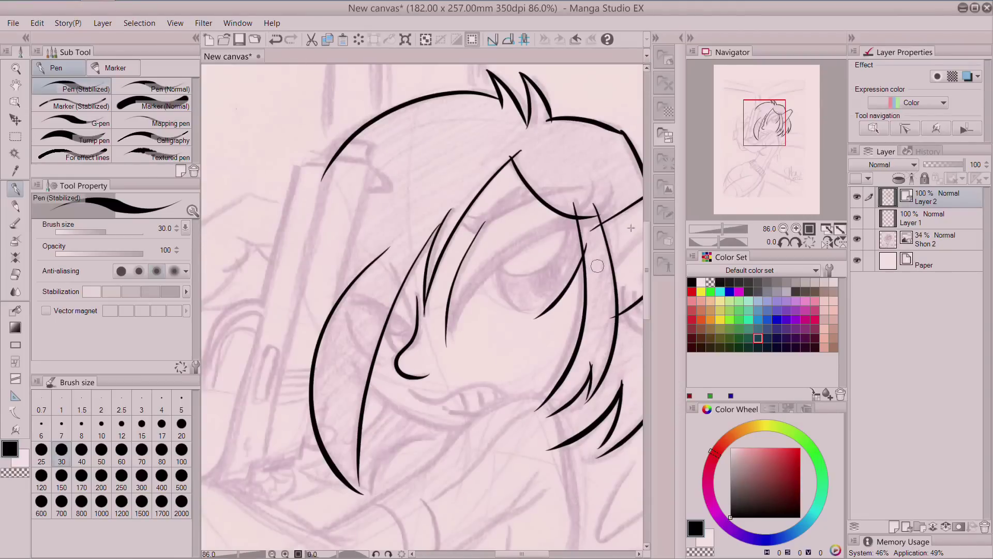
# Ink the mouth, lower lip and jawline, plus the short line above the nose and the eyebrow.
pyautogui.moveTo(412, 391)
pyautogui.mouseDown()
pyautogui.moveTo(493, 383)
pyautogui.moveTo(518, 402)
pyautogui.mouseUp()
pyautogui.moveTo(453, 414); pyautogui.dragTo(489, 414)
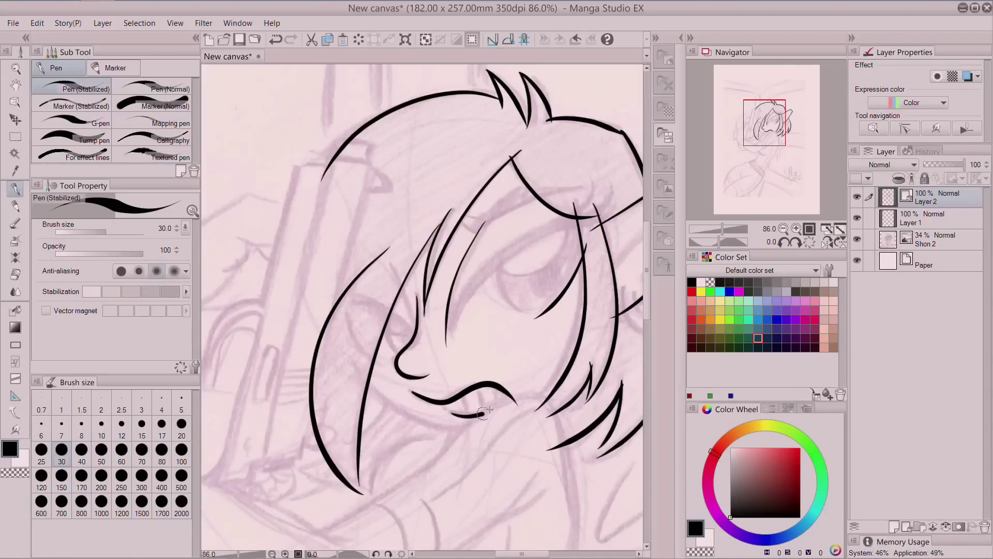
pyautogui.moveTo(354, 370)
pyautogui.mouseDown()
pyautogui.moveTo(369, 389)
pyautogui.moveTo(468, 433)
pyautogui.moveTo(482, 429)
pyautogui.mouseUp()
pyautogui.moveTo(392, 264); pyautogui.dragTo(426, 321)
pyautogui.moveTo(457, 212)
pyautogui.mouseDown()
pyautogui.moveTo(499, 211)
pyautogui.moveTo(548, 185)
pyautogui.moveTo(569, 193)
pyautogui.moveTo(468, 224)
pyautogui.moveTo(462, 211)
pyautogui.mouseUp()
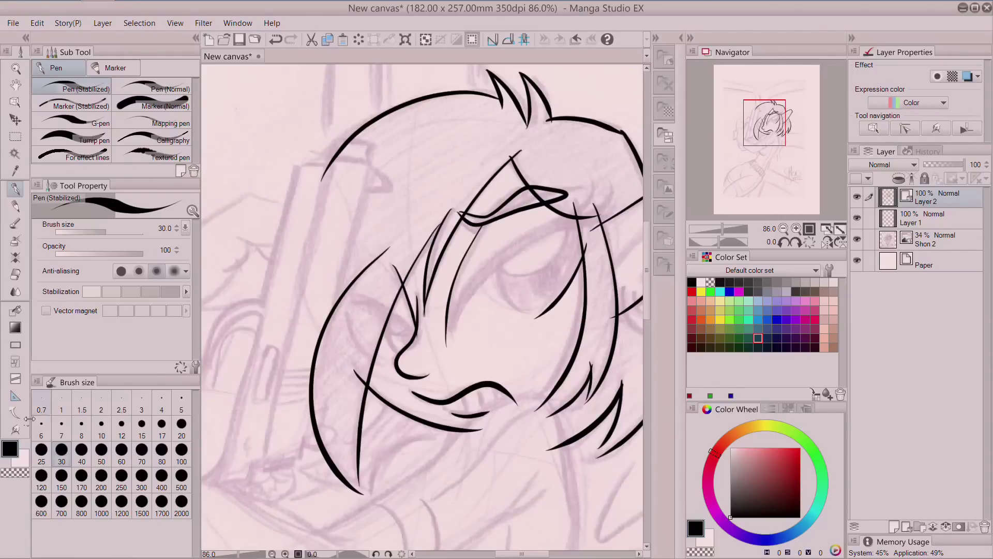
# Reshape the eyebrow line with Pinch vector line, adjusting the pinch level and redoing one pull.
pyautogui.click(16, 430)
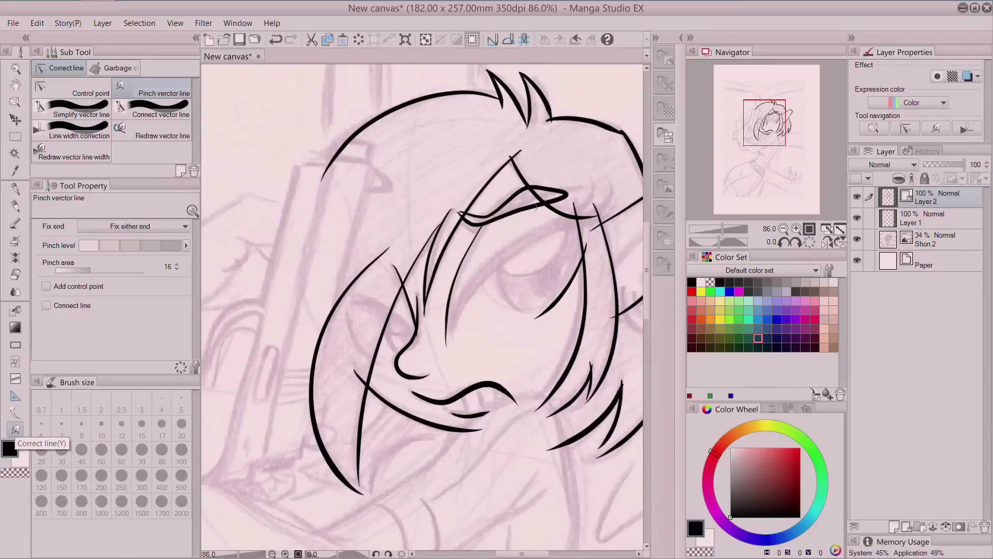
pyautogui.moveTo(497, 211); pyautogui.dragTo(550, 191)
pyautogui.click(158, 245)
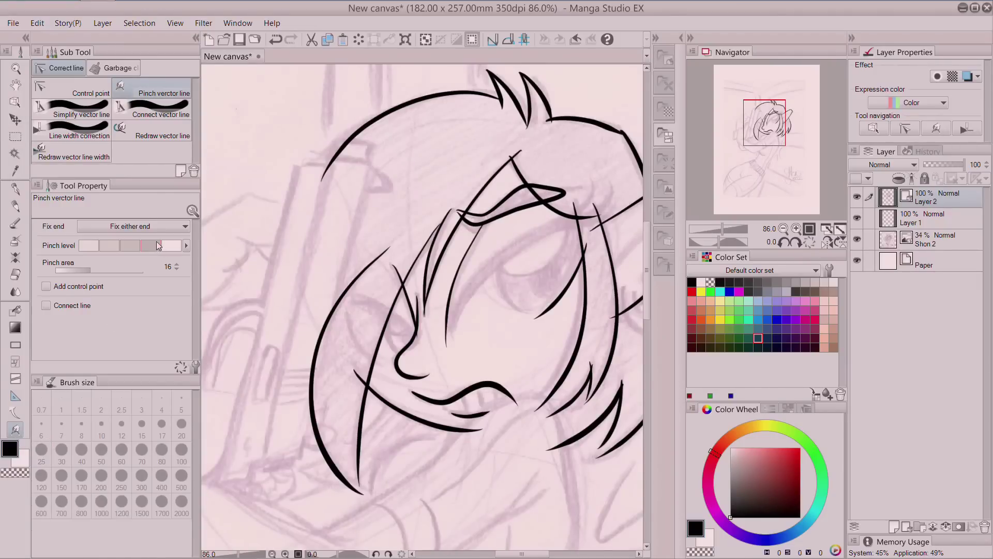
pyautogui.moveTo(522, 188); pyautogui.dragTo(492, 209)
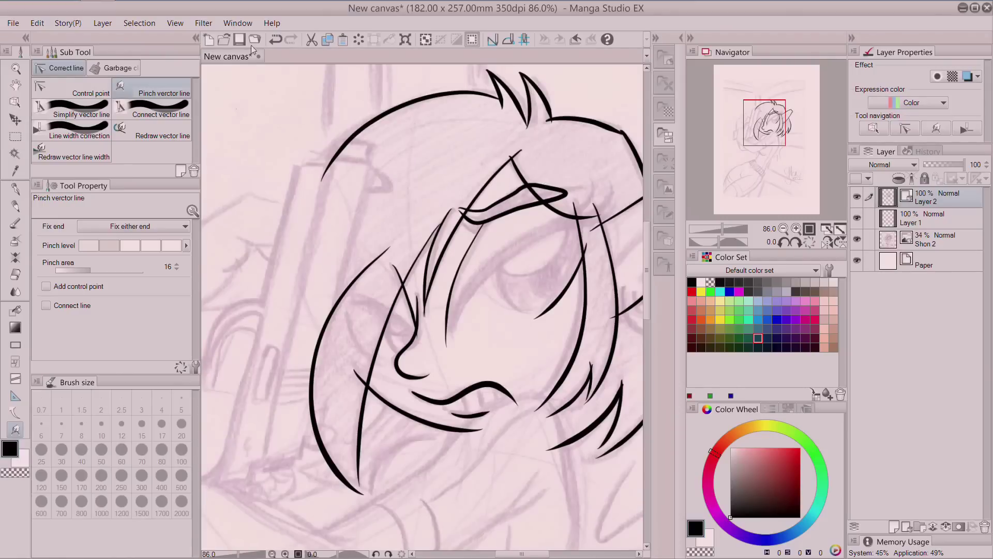
pyautogui.click(278, 39)
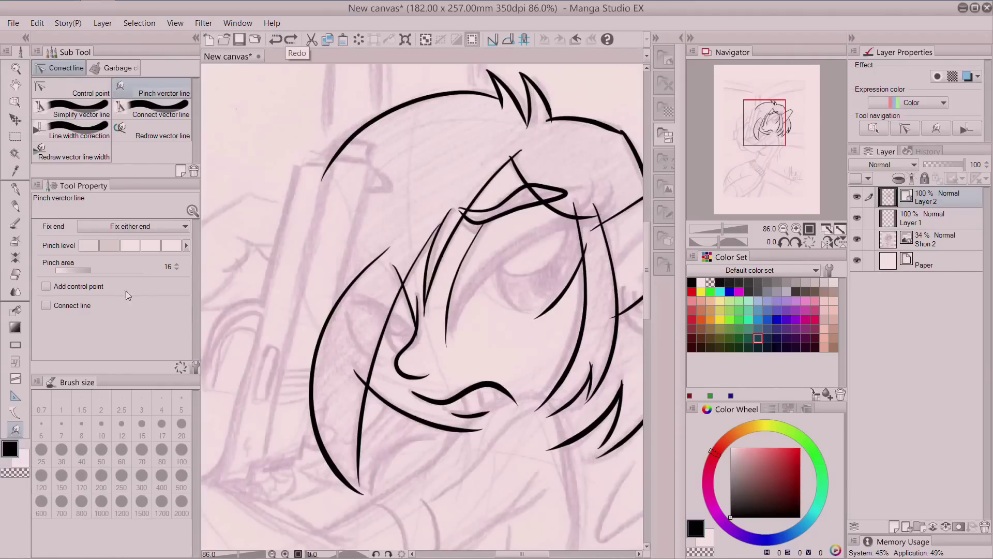
pyautogui.moveTo(500, 206); pyautogui.dragTo(546, 184)
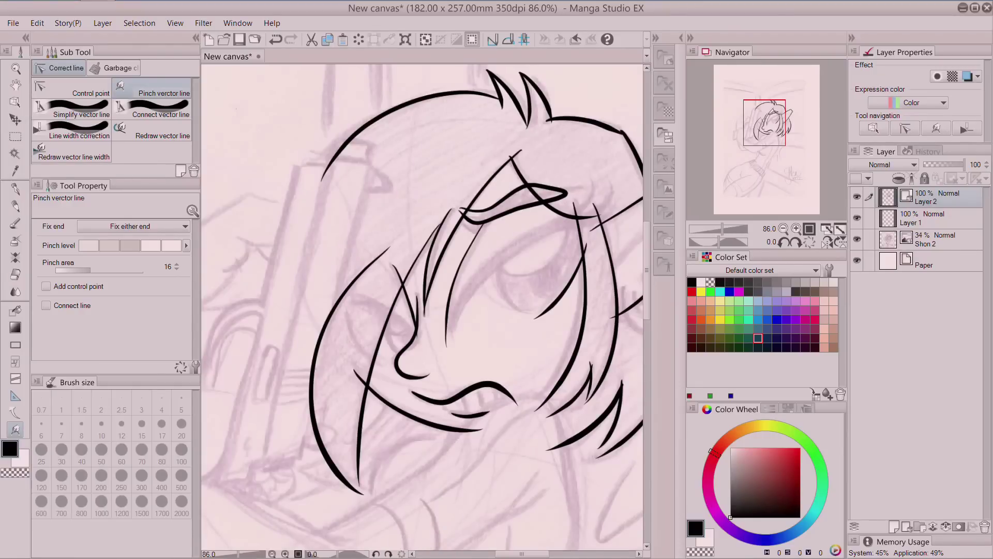
# Pull the hair locks bordering the cheek into line with the sketch using Pinch vector line at the highest pinch level.
pyautogui.moveTo(759, 132); pyautogui.dragTo(759, 146)
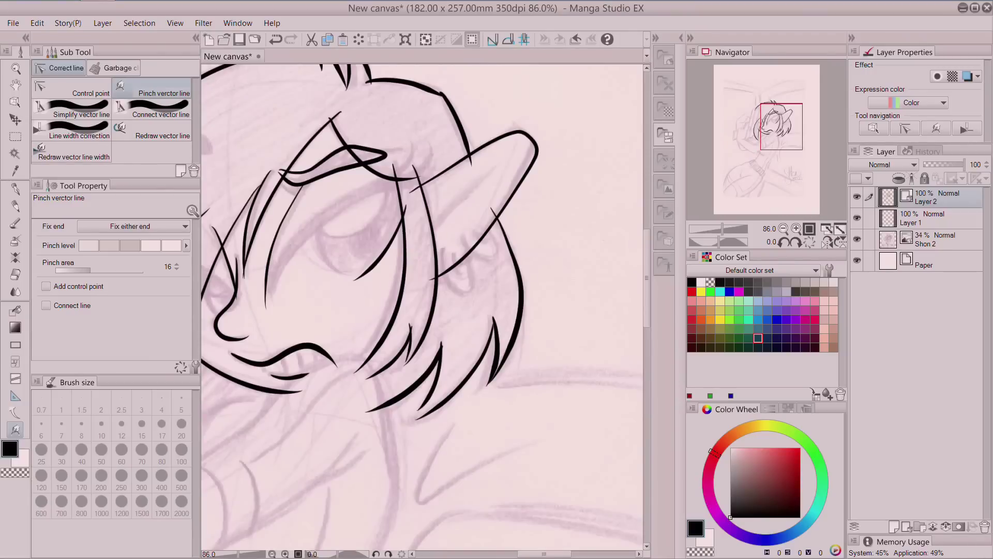
pyautogui.moveTo(405, 309); pyautogui.dragTo(391, 300)
pyautogui.click(276, 40)
pyautogui.click(173, 246)
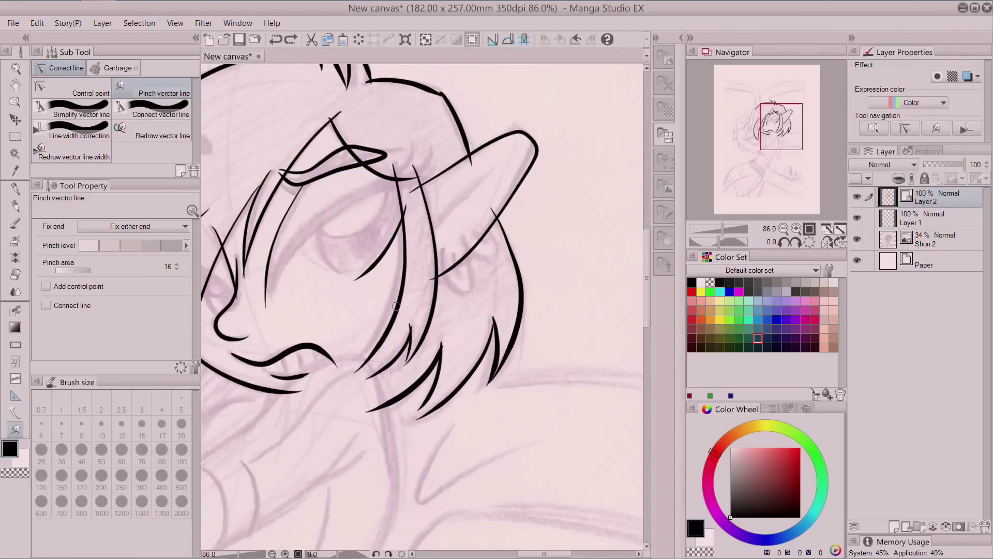
pyautogui.moveTo(398, 309); pyautogui.dragTo(392, 304)
pyautogui.moveTo(401, 189); pyautogui.dragTo(400, 190)
pyautogui.moveTo(428, 328); pyautogui.dragTo(428, 327)
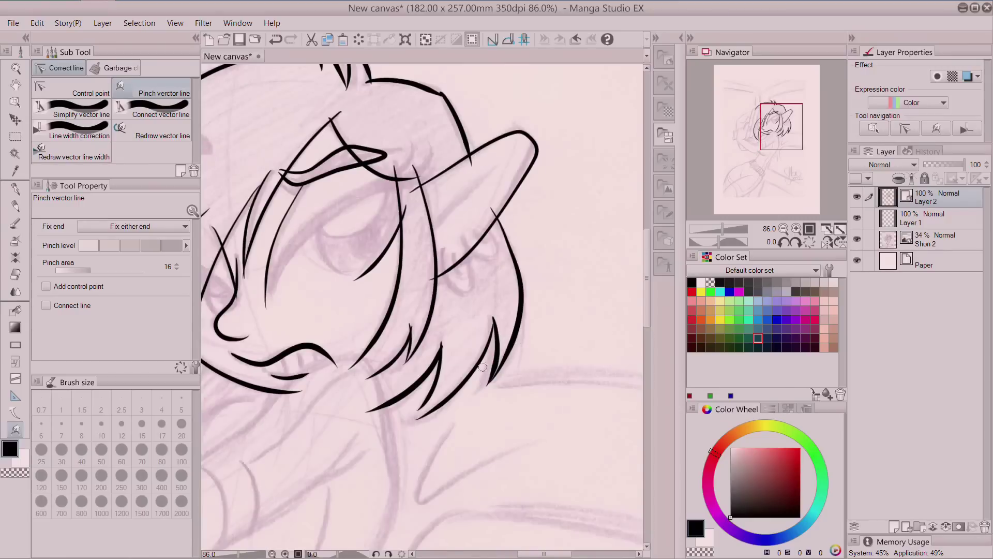
# Adjust the long front hair strand crossing the jawline with Pinch vector line, then lower the pinch level.
pyautogui.moveTo(778, 137); pyautogui.dragTo(761, 135)
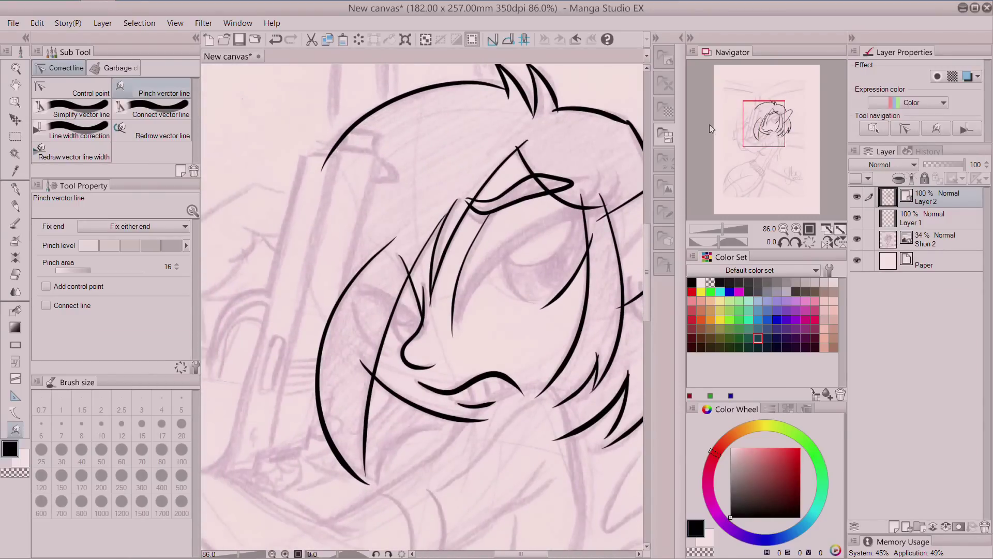
pyautogui.moveTo(775, 133); pyautogui.dragTo(766, 147)
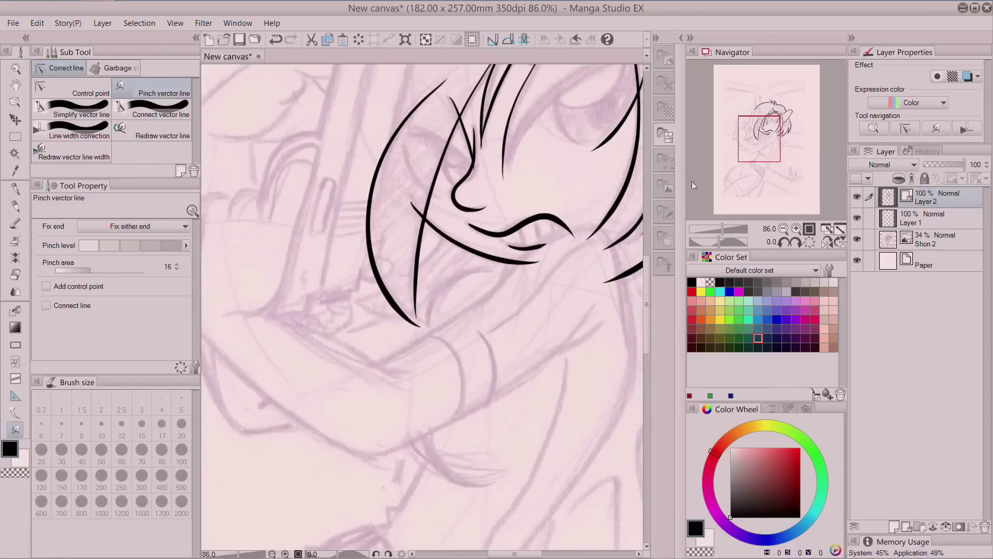
pyautogui.moveTo(417, 303); pyautogui.dragTo(434, 195)
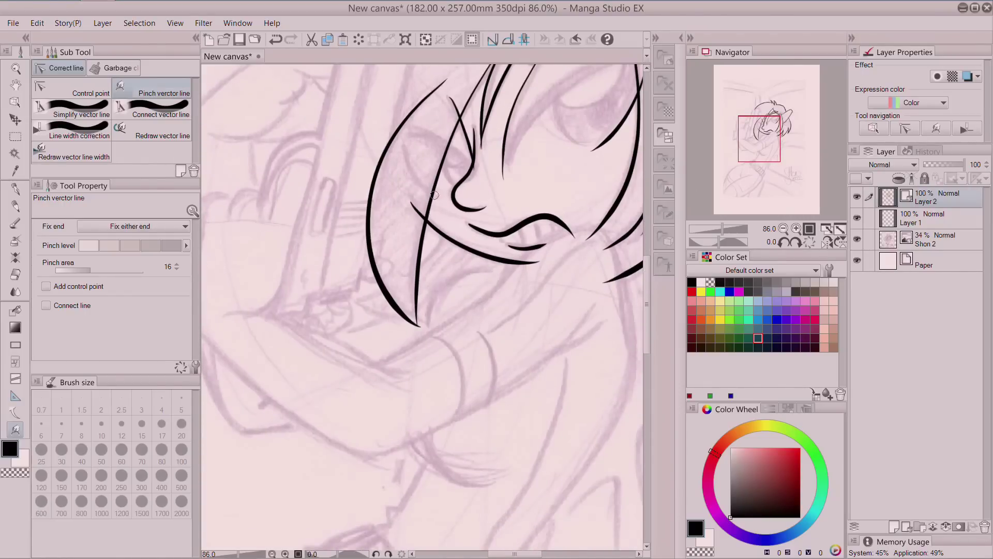
pyautogui.click(156, 247)
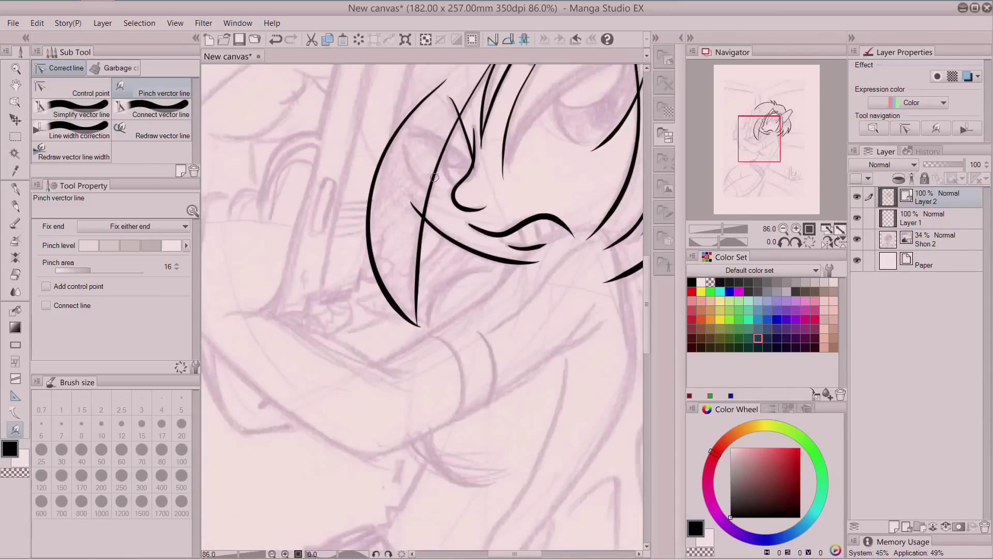
# Ink the shoulder and upper arm, the long back contour and the short waist line with the stabilized pen.
pyautogui.moveTo(764, 133); pyautogui.dragTo(776, 136)
pyautogui.click(15, 190)
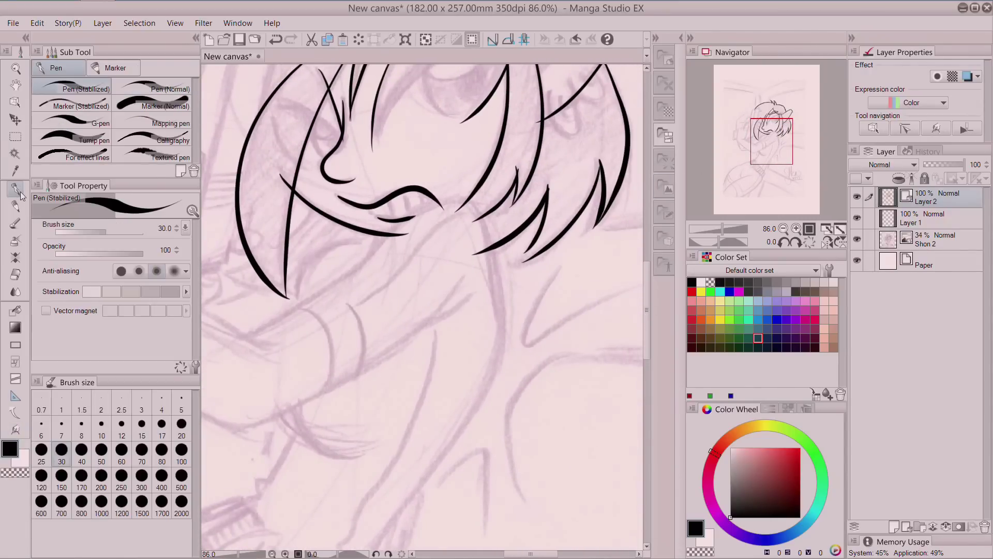
pyautogui.scroll(-2, 527, 136)
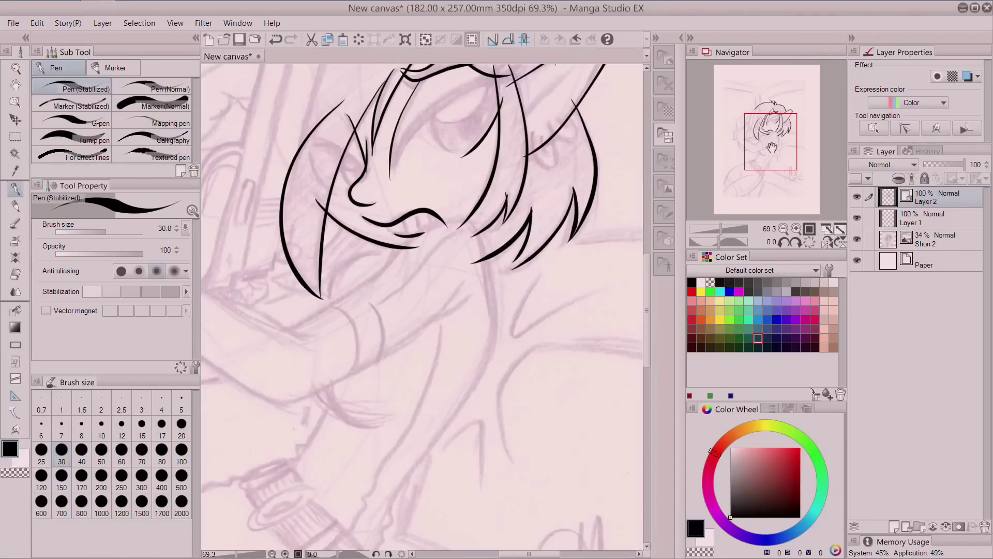
pyautogui.scroll(-1, 558, 202)
pyautogui.moveTo(316, 248); pyautogui.dragTo(404, 191)
pyautogui.moveTo(462, 153)
pyautogui.mouseDown()
pyautogui.moveTo(486, 155)
pyautogui.moveTo(496, 168)
pyautogui.moveTo(510, 219)
pyautogui.moveTo(504, 277)
pyautogui.moveTo(407, 429)
pyautogui.moveTo(410, 455)
pyautogui.moveTo(384, 486)
pyautogui.mouseUp()
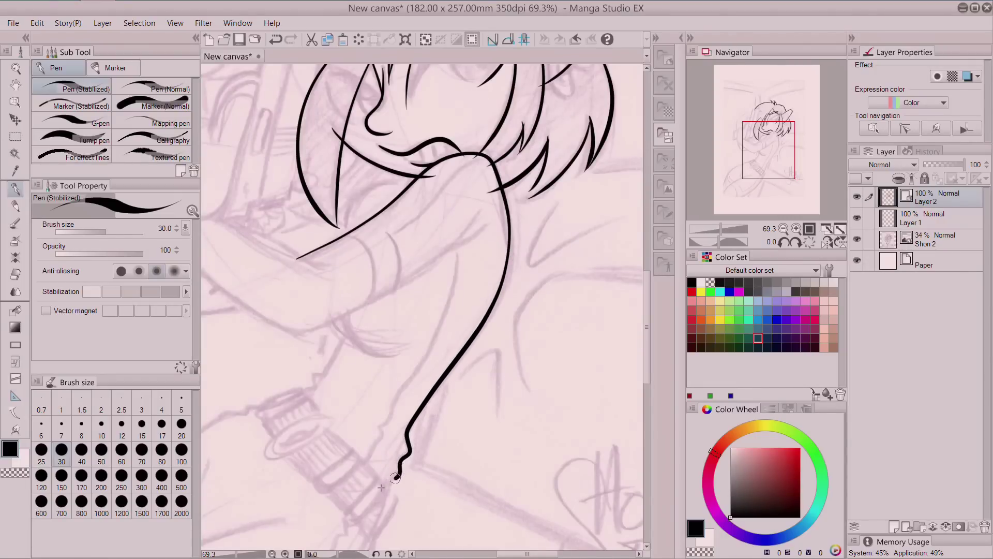
pyautogui.moveTo(341, 342); pyautogui.dragTo(308, 395)
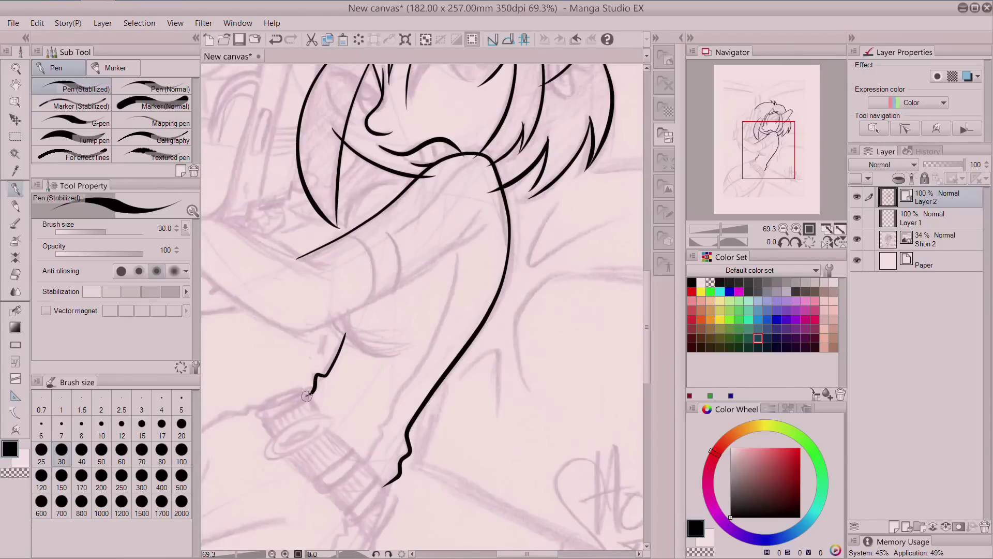
# Ink the bent arm from the hand around the elbow to the armpit, and the chest curve beneath it.
pyautogui.moveTo(767, 144); pyautogui.dragTo(755, 145)
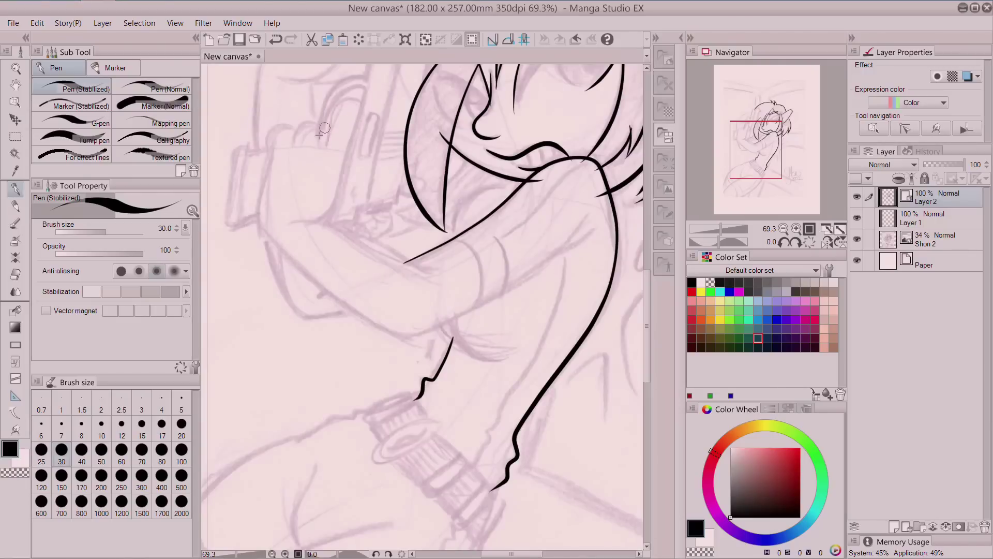
pyautogui.moveTo(283, 126)
pyautogui.mouseDown()
pyautogui.moveTo(265, 153)
pyautogui.moveTo(260, 225)
pyautogui.moveTo(389, 336)
pyautogui.moveTo(415, 340)
pyautogui.moveTo(505, 292)
pyautogui.moveTo(594, 209)
pyautogui.moveTo(574, 245)
pyautogui.mouseUp()
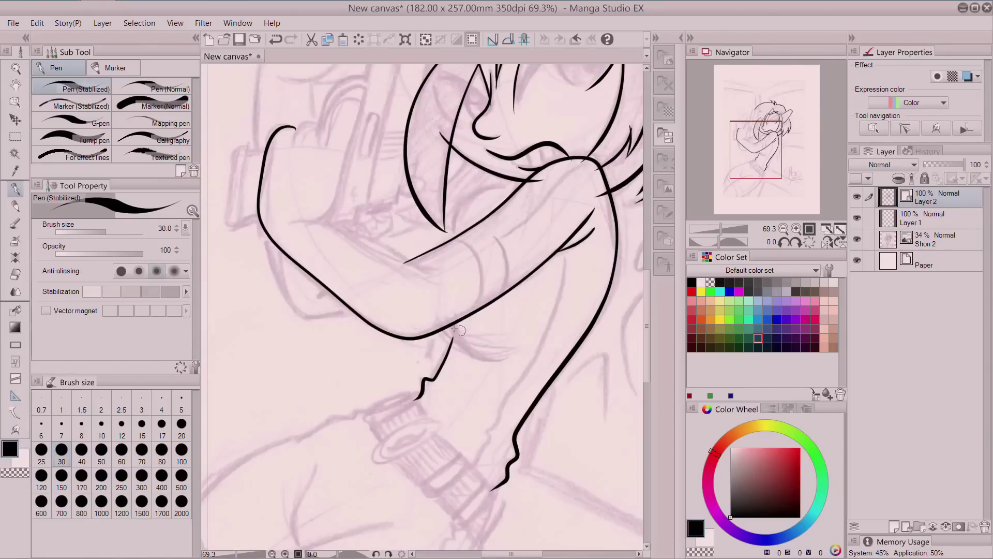
pyautogui.moveTo(453, 330)
pyautogui.mouseDown()
pyautogui.moveTo(482, 350)
pyautogui.moveTo(519, 350)
pyautogui.mouseUp()
# Ink the long edges and muzzle end of the gun, redrawing its outer edge with a cleaner stroke.
pyautogui.moveTo(757, 158); pyautogui.dragTo(753, 141)
pyautogui.moveTo(471, 149)
pyautogui.mouseDown()
pyautogui.moveTo(419, 351)
pyautogui.moveTo(392, 386)
pyautogui.moveTo(357, 403)
pyautogui.mouseUp()
pyautogui.moveTo(469, 139)
pyautogui.mouseDown()
pyautogui.moveTo(432, 147)
pyautogui.moveTo(386, 385)
pyautogui.mouseUp()
pyautogui.moveTo(420, 144)
pyautogui.mouseDown()
pyautogui.moveTo(399, 175)
pyautogui.moveTo(354, 403)
pyautogui.mouseUp()
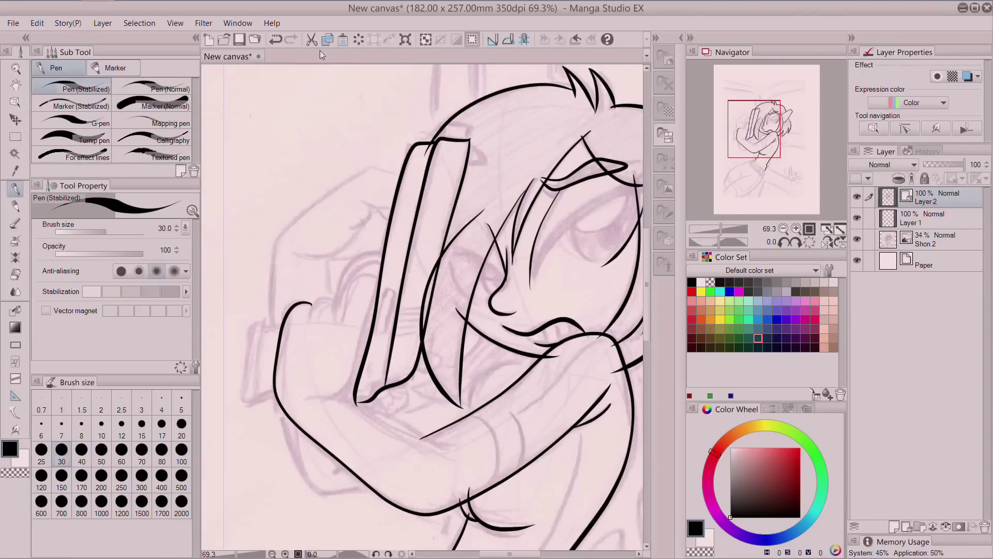
pyautogui.click(275, 40)
pyautogui.moveTo(437, 139)
pyautogui.mouseDown()
pyautogui.moveTo(416, 143)
pyautogui.moveTo(400, 177)
pyautogui.moveTo(350, 399)
pyautogui.mouseUp()
# Ink the curved trigger guard, the narrow slot on the gun's side and the short grip lines beside it.
pyautogui.moveTo(379, 253)
pyautogui.mouseDown()
pyautogui.moveTo(347, 262)
pyautogui.moveTo(331, 313)
pyautogui.moveTo(346, 286)
pyautogui.moveTo(392, 253)
pyautogui.mouseUp()
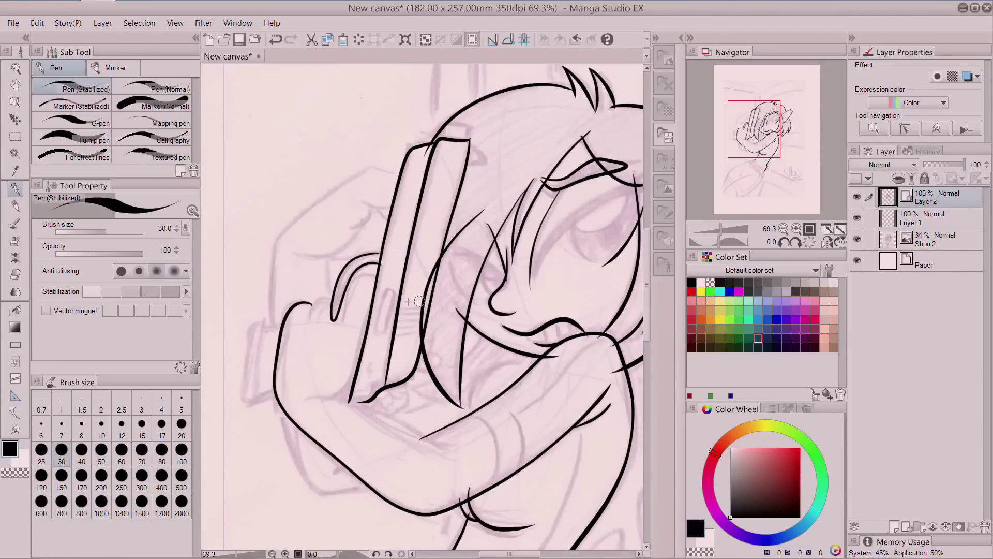
pyautogui.moveTo(393, 293)
pyautogui.mouseDown()
pyautogui.moveTo(384, 331)
pyautogui.moveTo(390, 290)
pyautogui.moveTo(426, 308)
pyautogui.mouseUp()
pyautogui.moveTo(402, 316); pyautogui.dragTo(420, 321)
# Ink the outer contour of the hands, the rear details of the gun and the finger and knuckle lines.
pyautogui.moveTo(402, 173)
pyautogui.mouseDown()
pyautogui.moveTo(372, 166)
pyautogui.moveTo(315, 204)
pyautogui.moveTo(283, 233)
pyautogui.moveTo(272, 265)
pyautogui.moveTo(275, 374)
pyautogui.moveTo(289, 433)
pyautogui.moveTo(327, 488)
pyautogui.moveTo(389, 468)
pyautogui.mouseUp()
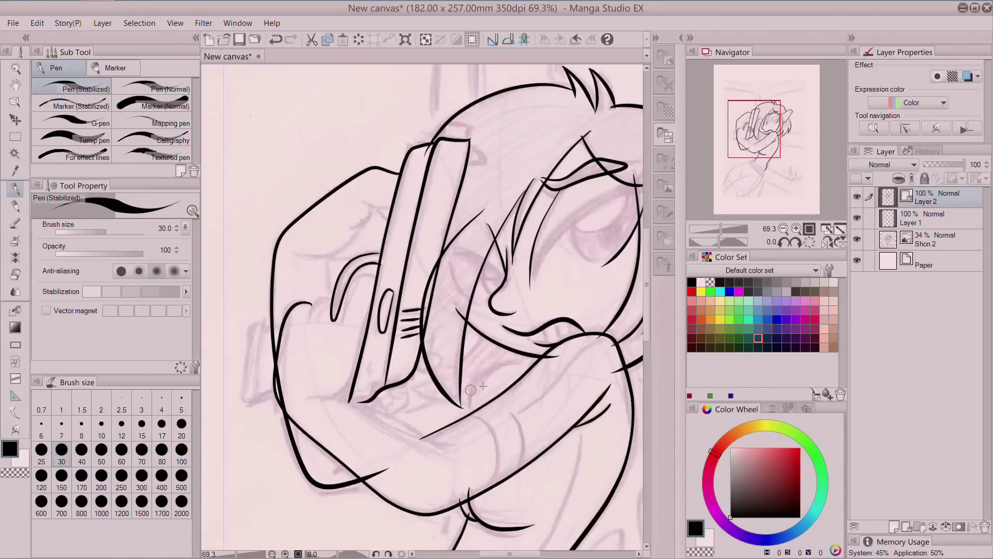
pyautogui.moveTo(533, 364)
pyautogui.mouseDown()
pyautogui.moveTo(488, 376)
pyautogui.moveTo(468, 401)
pyautogui.moveTo(399, 404)
pyautogui.mouseUp()
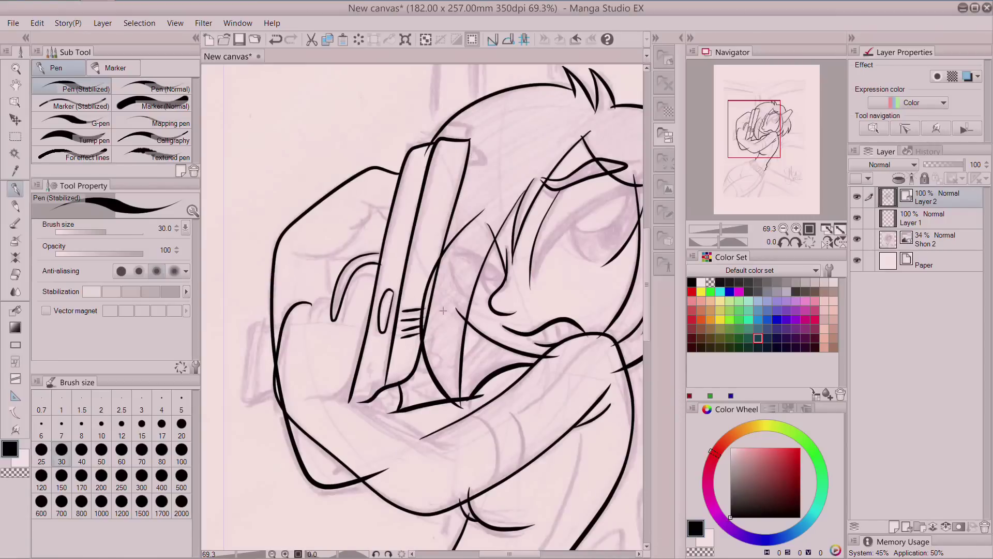
pyautogui.moveTo(423, 348)
pyautogui.mouseDown()
pyautogui.moveTo(431, 353)
pyautogui.moveTo(411, 370)
pyautogui.mouseUp()
pyautogui.moveTo(364, 199)
pyautogui.mouseDown()
pyautogui.moveTo(402, 214)
pyautogui.moveTo(374, 206)
pyautogui.moveTo(367, 225)
pyautogui.moveTo(324, 254)
pyautogui.moveTo(329, 282)
pyautogui.mouseUp()
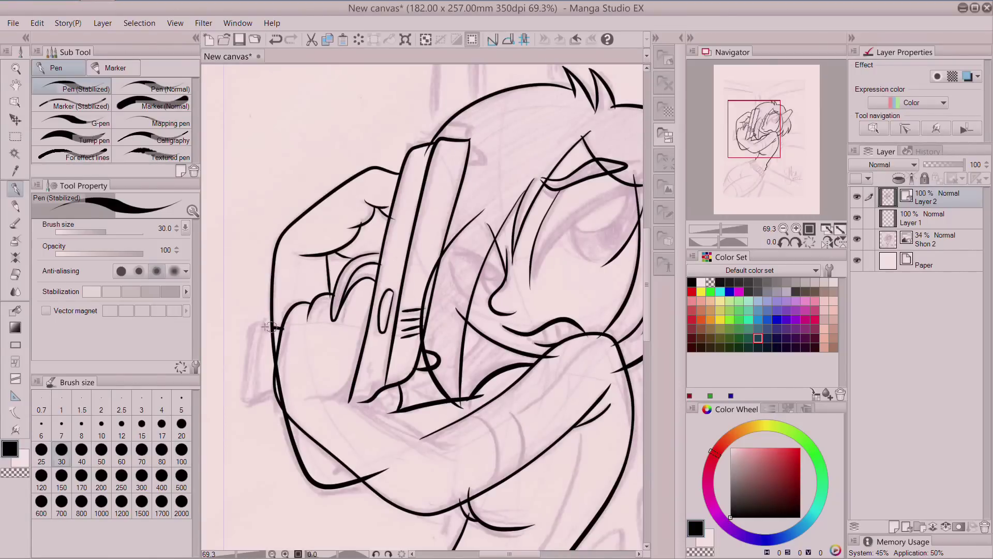
# Ink the base of the gun's grip beside the hand and the small sight details at the muzzle.
pyautogui.moveTo(256, 351)
pyautogui.mouseDown()
pyautogui.moveTo(257, 391)
pyautogui.moveTo(286, 374)
pyautogui.mouseUp()
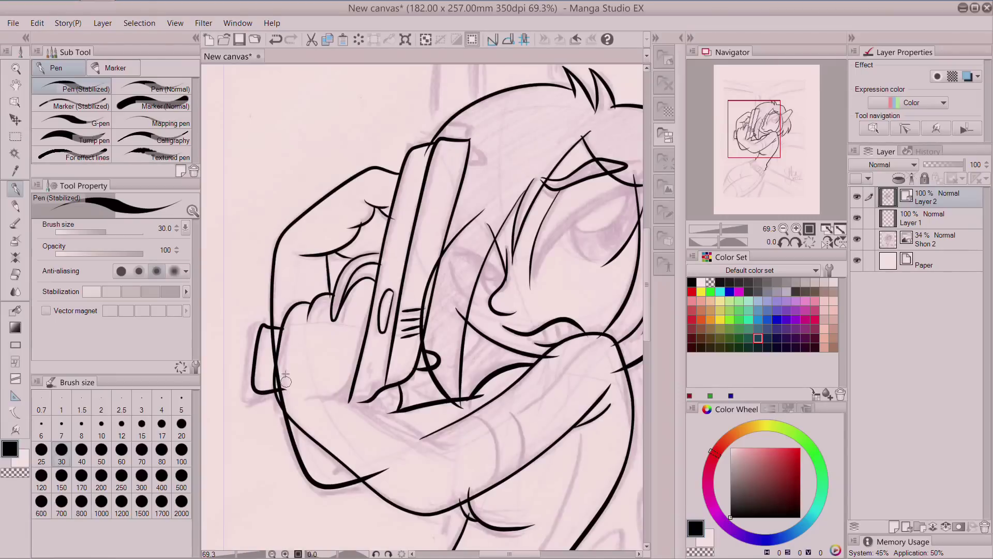
pyautogui.moveTo(249, 335); pyautogui.dragTo(251, 398)
pyautogui.moveTo(758, 143)
pyautogui.mouseDown()
pyautogui.moveTo(765, 155)
pyautogui.moveTo(763, 129)
pyautogui.mouseUp()
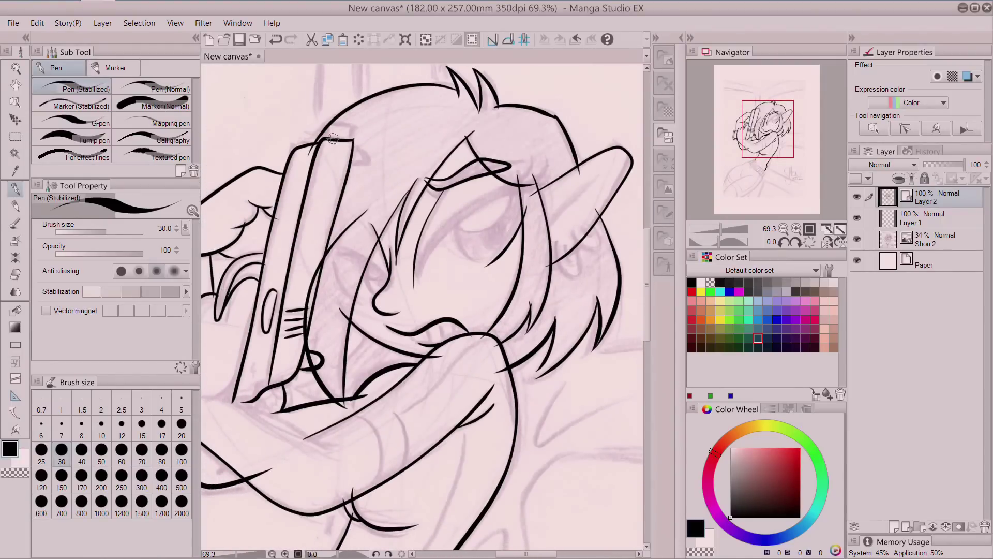
pyautogui.moveTo(350, 126)
pyautogui.mouseDown()
pyautogui.moveTo(368, 156)
pyautogui.moveTo(352, 168)
pyautogui.mouseUp()
# Ink the thick upper eyelids of both eyes and the near eye's lashes with the pen at brush size 50.
pyautogui.click(101, 453)
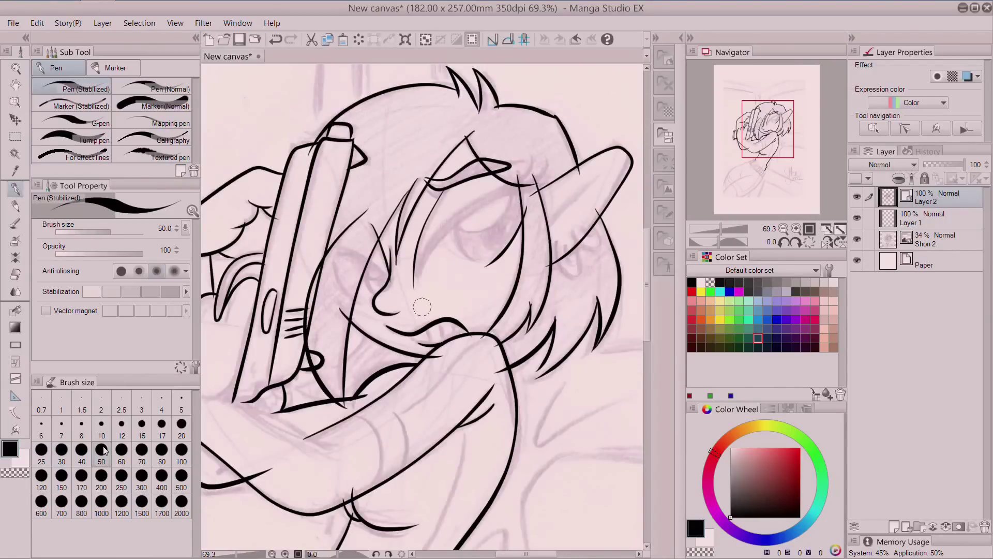
pyautogui.moveTo(546, 155)
pyautogui.mouseDown()
pyautogui.moveTo(522, 188)
pyautogui.moveTo(462, 211)
pyautogui.moveTo(407, 273)
pyautogui.mouseUp()
pyautogui.moveTo(533, 150)
pyautogui.mouseDown()
pyautogui.moveTo(511, 187)
pyautogui.moveTo(544, 187)
pyautogui.moveTo(497, 197)
pyautogui.mouseUp()
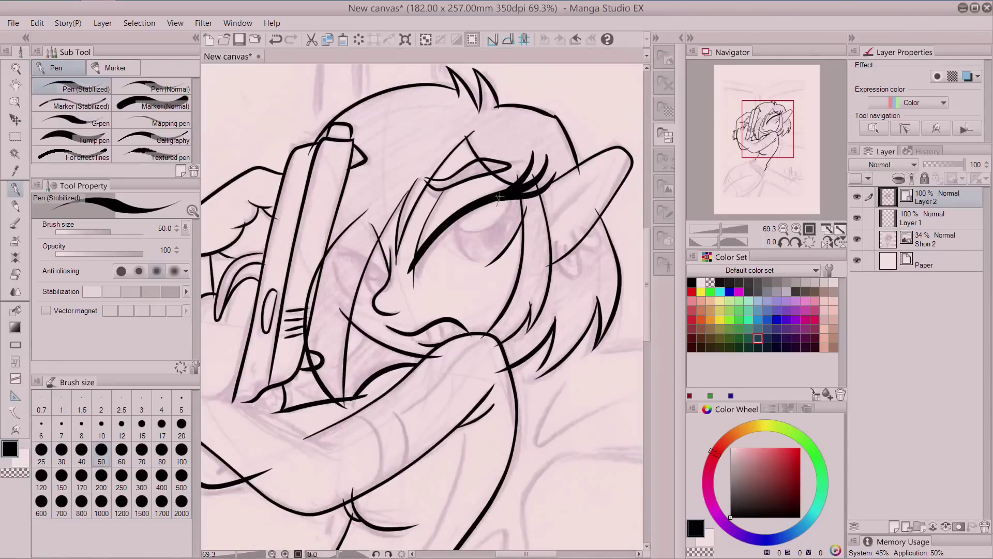
pyautogui.moveTo(360, 258); pyautogui.dragTo(389, 281)
# Set the brush size to 30 and ink the lower lid and iris of the far eye beside the nose.
pyautogui.click(67, 452)
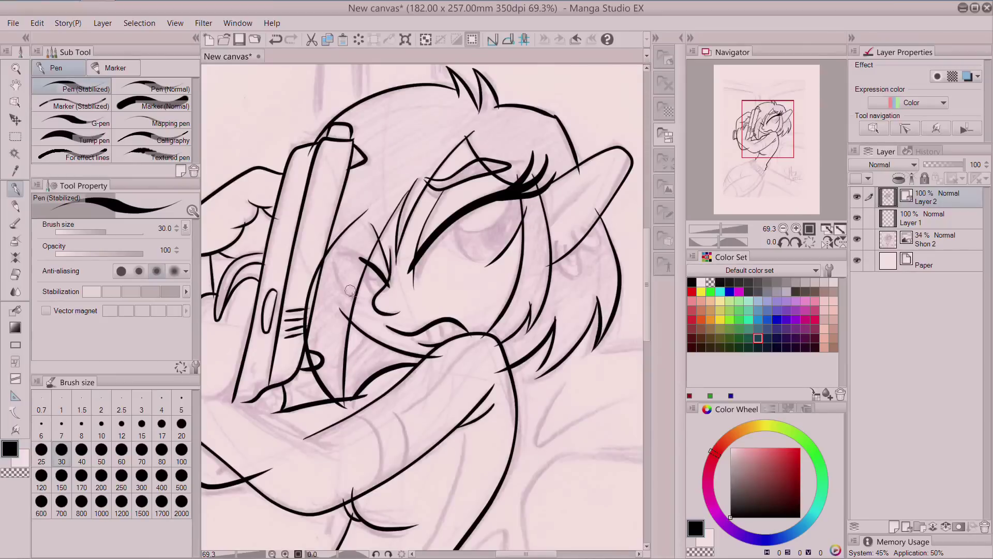
pyautogui.moveTo(365, 264); pyautogui.dragTo(379, 296)
pyautogui.scroll(5, 402, 243)
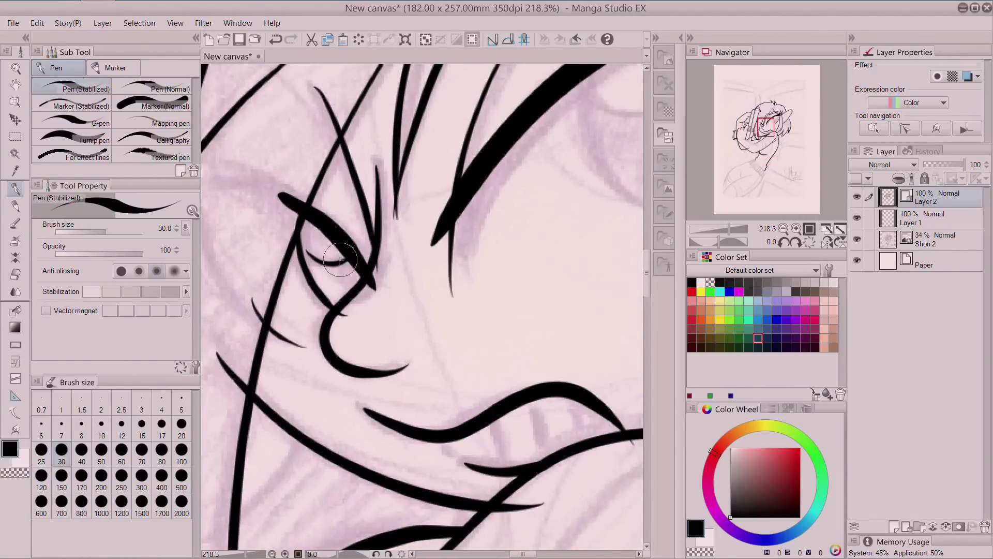
# Ink the iris, highlight and pupil of the near eye below its thick upper lid.
pyautogui.moveTo(767, 132); pyautogui.dragTo(772, 127)
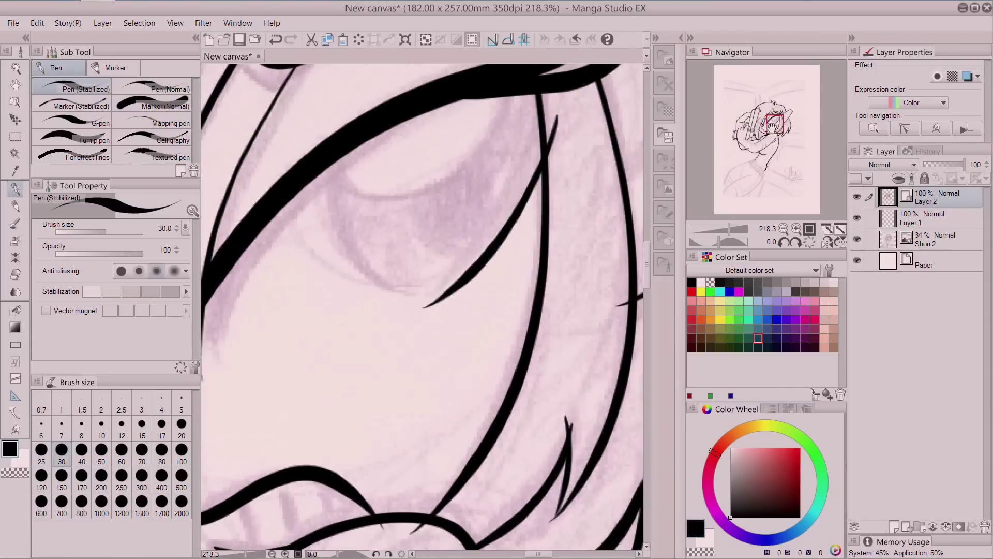
pyautogui.moveTo(335, 160)
pyautogui.mouseDown()
pyautogui.moveTo(329, 200)
pyautogui.moveTo(354, 257)
pyautogui.moveTo(396, 287)
pyautogui.moveTo(444, 287)
pyautogui.moveTo(468, 269)
pyautogui.mouseUp()
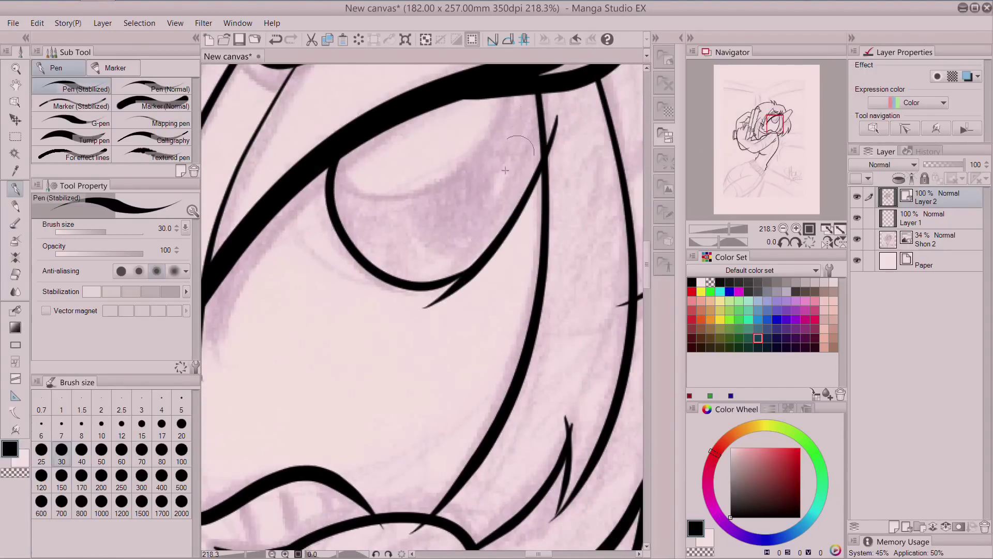
pyautogui.moveTo(508, 101)
pyautogui.mouseDown()
pyautogui.moveTo(502, 124)
pyautogui.moveTo(434, 187)
pyautogui.moveTo(362, 187)
pyautogui.moveTo(344, 158)
pyautogui.mouseUp()
pyautogui.moveTo(411, 196)
pyautogui.mouseDown()
pyautogui.moveTo(440, 256)
pyautogui.moveTo(491, 244)
pyautogui.mouseUp()
pyautogui.moveTo(496, 121)
pyautogui.mouseDown()
pyautogui.moveTo(531, 176)
pyautogui.moveTo(524, 204)
pyautogui.mouseUp()
pyautogui.scroll(-5, 715, 89)
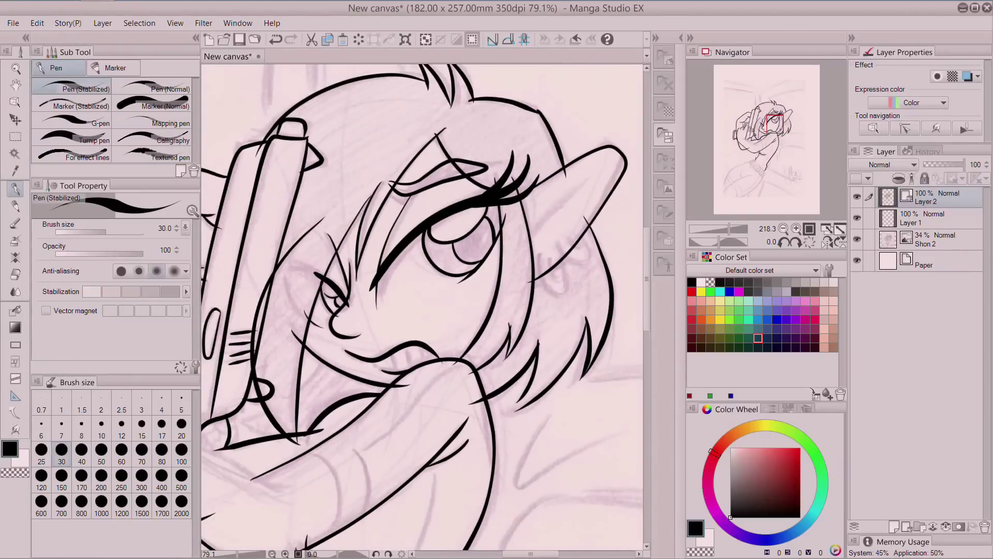
# Ink the inner line of the pointed ear and two ring earrings along its lower edge.
pyautogui.moveTo(595, 177); pyautogui.dragTo(515, 254)
pyautogui.moveTo(760, 134); pyautogui.dragTo(763, 140)
pyautogui.scroll(5, 575, 82)
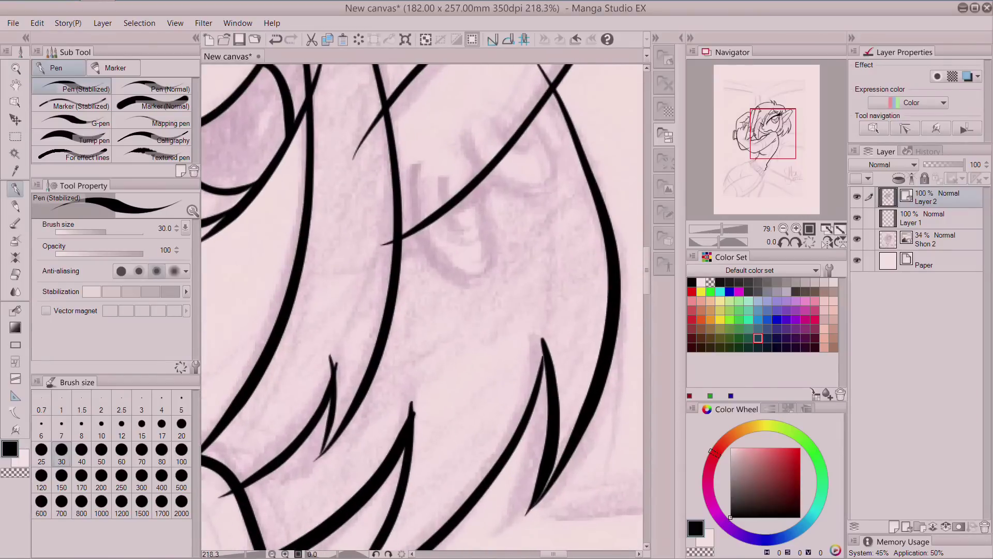
pyautogui.moveTo(500, 121)
pyautogui.mouseDown()
pyautogui.moveTo(475, 112)
pyautogui.moveTo(466, 125)
pyautogui.moveTo(484, 169)
pyautogui.moveTo(509, 184)
pyautogui.moveTo(539, 182)
pyautogui.moveTo(552, 164)
pyautogui.moveTo(540, 124)
pyautogui.moveTo(501, 115)
pyautogui.moveTo(502, 134)
pyautogui.moveTo(539, 145)
pyautogui.mouseUp()
pyautogui.moveTo(444, 182)
pyautogui.mouseDown()
pyautogui.moveTo(417, 183)
pyautogui.moveTo(415, 209)
pyautogui.moveTo(425, 242)
pyautogui.moveTo(446, 262)
pyautogui.moveTo(473, 260)
pyautogui.moveTo(488, 213)
pyautogui.moveTo(481, 195)
pyautogui.moveTo(444, 178)
pyautogui.moveTo(469, 226)
pyautogui.mouseUp()
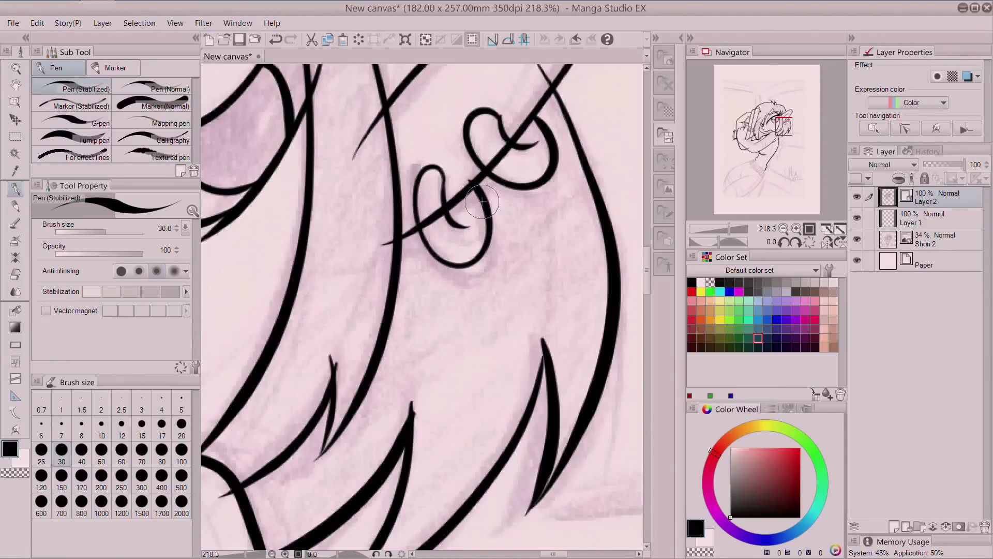
# Ink the thin crossing neck and collar lines between the chin and the gun grip.
pyautogui.moveTo(768, 147)
pyautogui.mouseDown()
pyautogui.moveTo(766, 134)
pyautogui.moveTo(742, 128)
pyautogui.mouseUp()
pyautogui.scroll(-2, 742, 129)
pyautogui.scroll(-1, 730, 141)
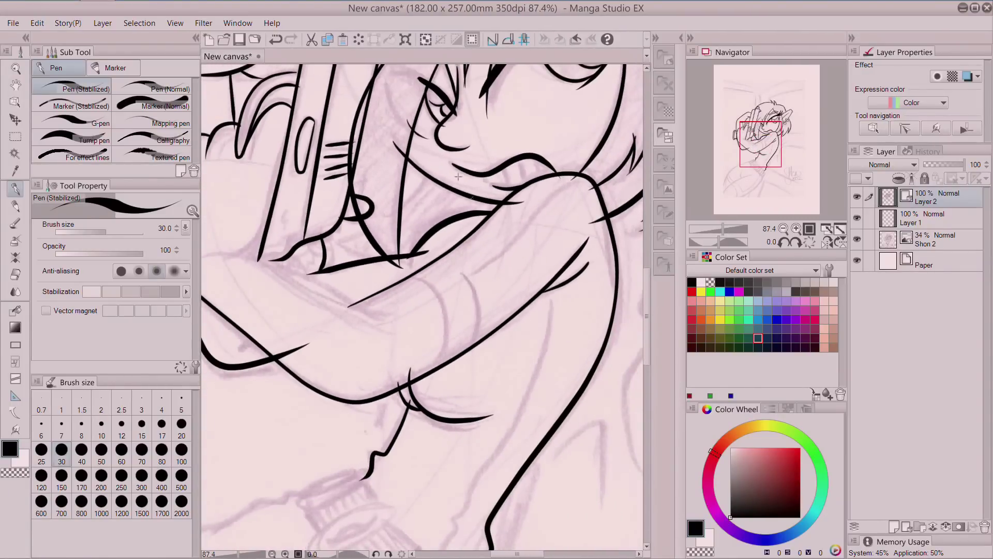
pyautogui.moveTo(430, 165)
pyautogui.mouseDown()
pyautogui.moveTo(409, 194)
pyautogui.moveTo(340, 239)
pyautogui.moveTo(380, 258)
pyautogui.mouseUp()
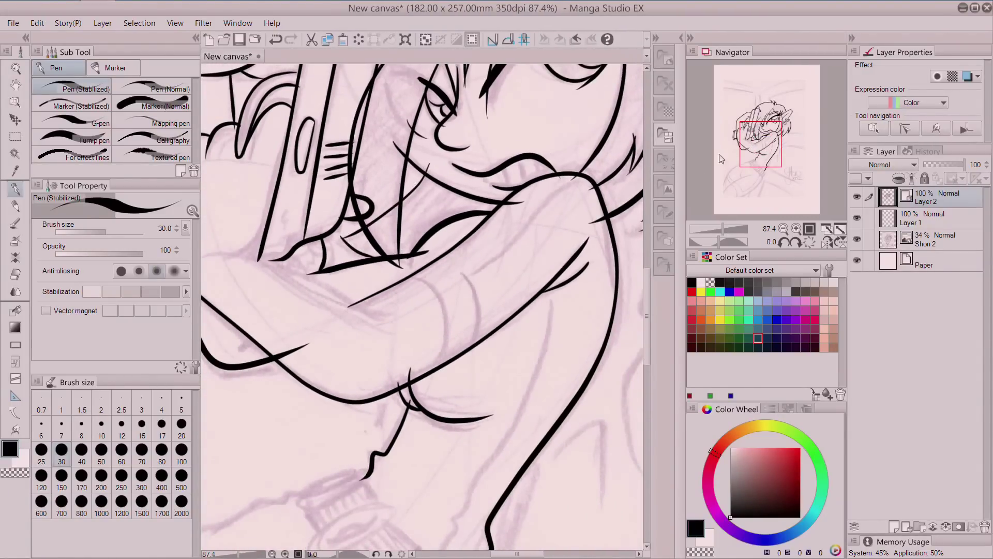
pyautogui.moveTo(763, 148); pyautogui.dragTo(755, 153)
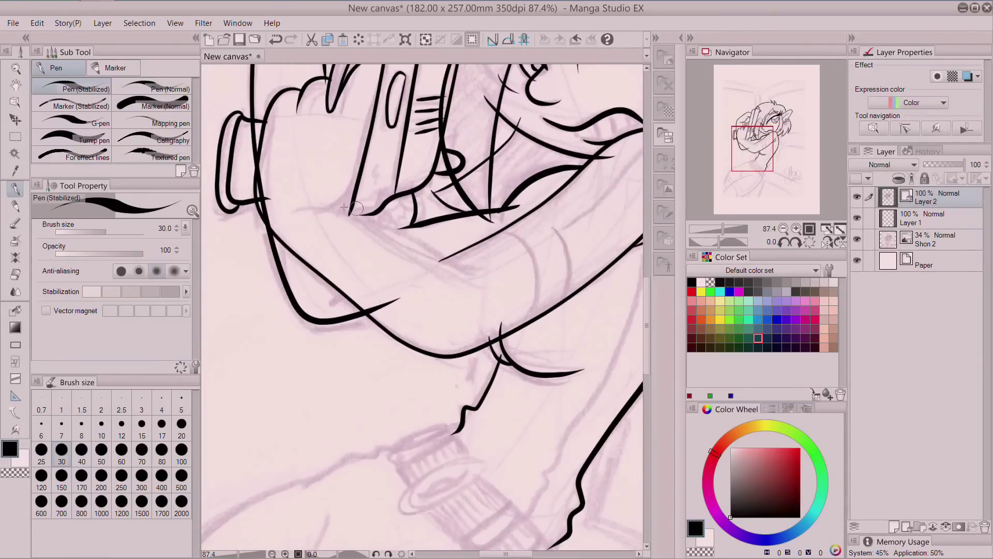
pyautogui.moveTo(299, 210)
pyautogui.mouseDown()
pyautogui.moveTo(332, 213)
pyautogui.moveTo(492, 283)
pyautogui.mouseUp()
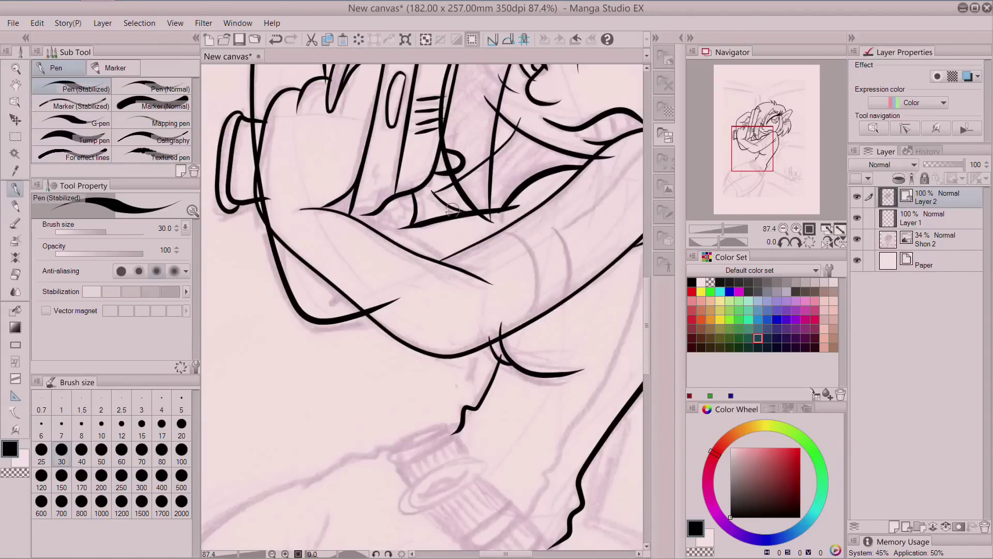
pyautogui.click(276, 40)
pyautogui.click(276, 40)
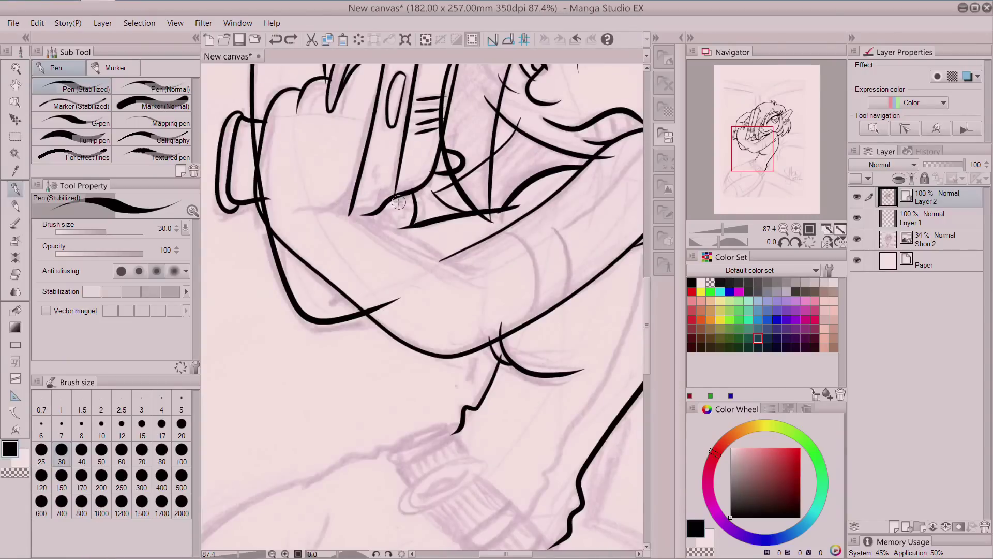
# Ink the forearm's upper contour and the palm crease beside the gun, and adjust the line below the grip with Pinch vector line.
pyautogui.moveTo(296, 206)
pyautogui.mouseDown()
pyautogui.moveTo(346, 209)
pyautogui.moveTo(466, 279)
pyautogui.mouseUp()
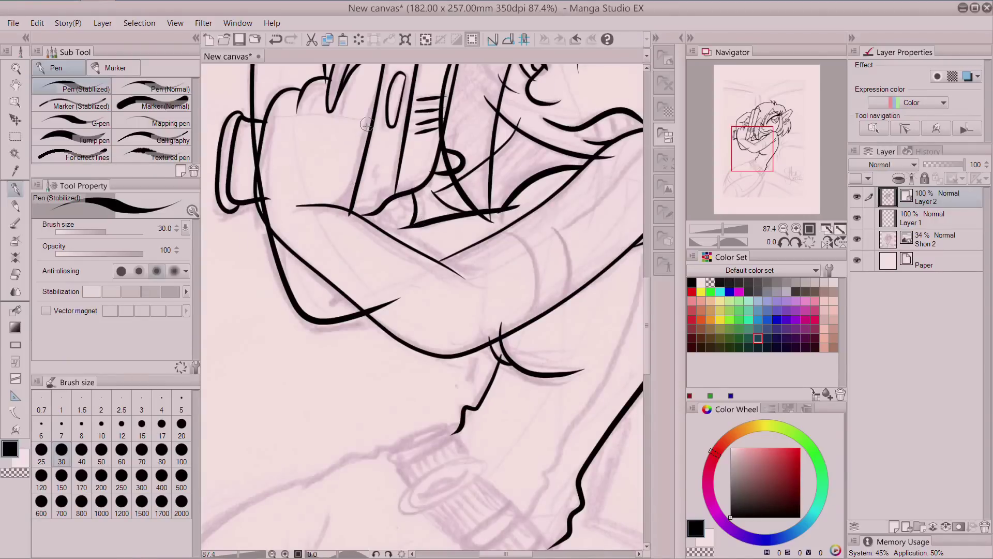
pyautogui.moveTo(362, 149); pyautogui.dragTo(337, 195)
pyautogui.click(16, 430)
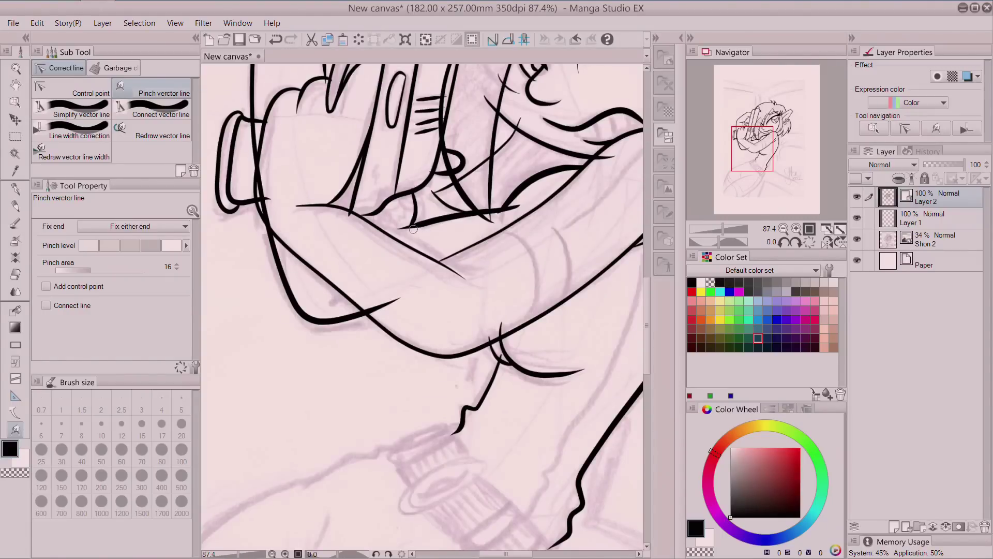
pyautogui.moveTo(401, 227); pyautogui.dragTo(435, 221)
# Ink the belt's long edges, its upper loop and the oval buckle with the stabilized pen.
pyautogui.moveTo(757, 148); pyautogui.dragTo(769, 131)
pyautogui.scroll(-3, 233, 324)
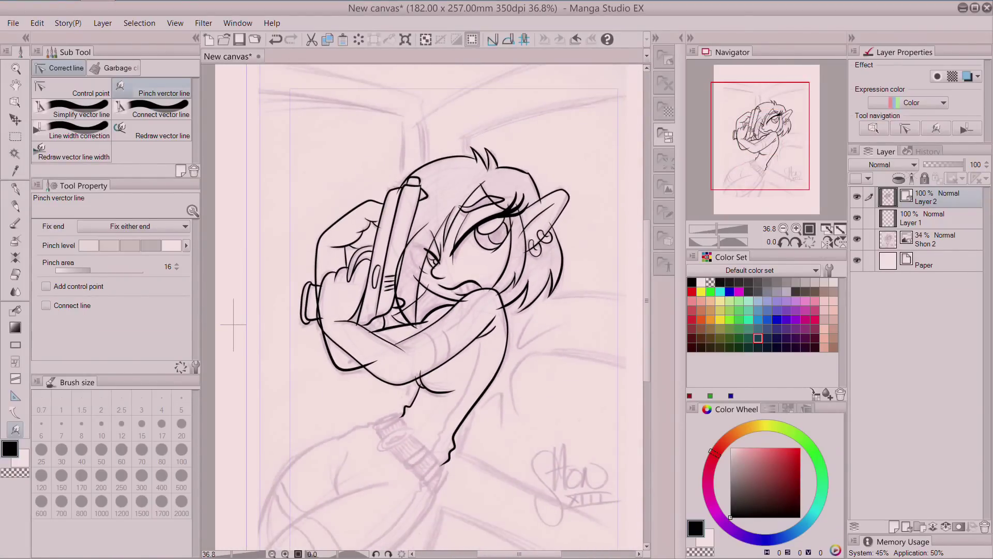
pyautogui.scroll(4, 442, 466)
pyautogui.moveTo(763, 165); pyautogui.dragTo(759, 172)
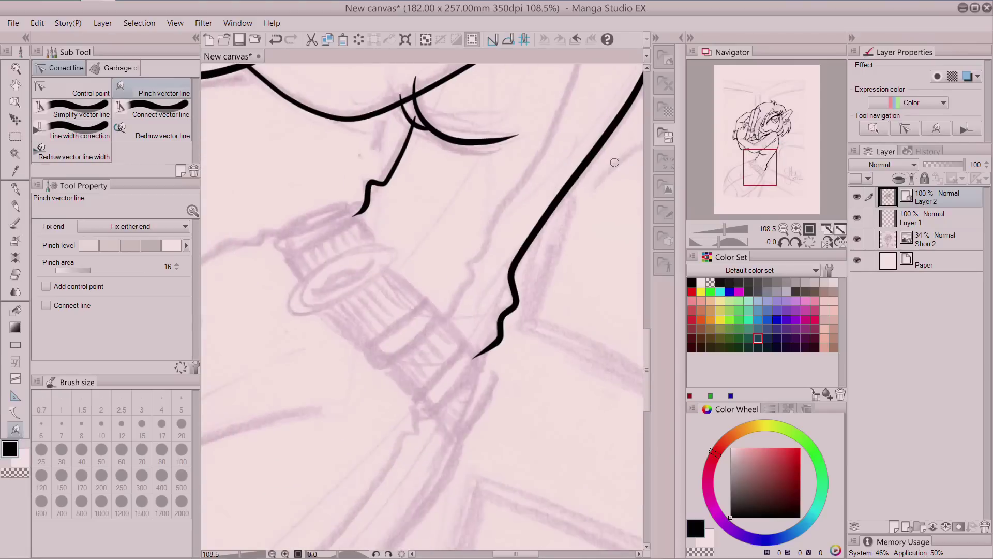
pyautogui.click(15, 191)
pyautogui.moveTo(388, 260)
pyautogui.mouseDown()
pyautogui.moveTo(307, 271)
pyautogui.moveTo(292, 291)
pyautogui.moveTo(301, 311)
pyautogui.moveTo(333, 310)
pyautogui.moveTo(373, 290)
pyautogui.moveTo(390, 269)
pyautogui.moveTo(383, 253)
pyautogui.moveTo(337, 287)
pyautogui.moveTo(313, 290)
pyautogui.moveTo(366, 266)
pyautogui.moveTo(409, 286)
pyautogui.moveTo(447, 322)
pyautogui.moveTo(490, 376)
pyautogui.moveTo(456, 435)
pyautogui.mouseUp()
pyautogui.moveTo(331, 311); pyautogui.dragTo(458, 440)
pyautogui.moveTo(377, 249)
pyautogui.mouseDown()
pyautogui.moveTo(353, 209)
pyautogui.moveTo(339, 207)
pyautogui.moveTo(299, 221)
pyautogui.moveTo(284, 252)
pyautogui.moveTo(298, 282)
pyautogui.moveTo(275, 247)
pyautogui.moveTo(339, 219)
pyautogui.moveTo(354, 223)
pyautogui.moveTo(287, 253)
pyautogui.mouseUp()
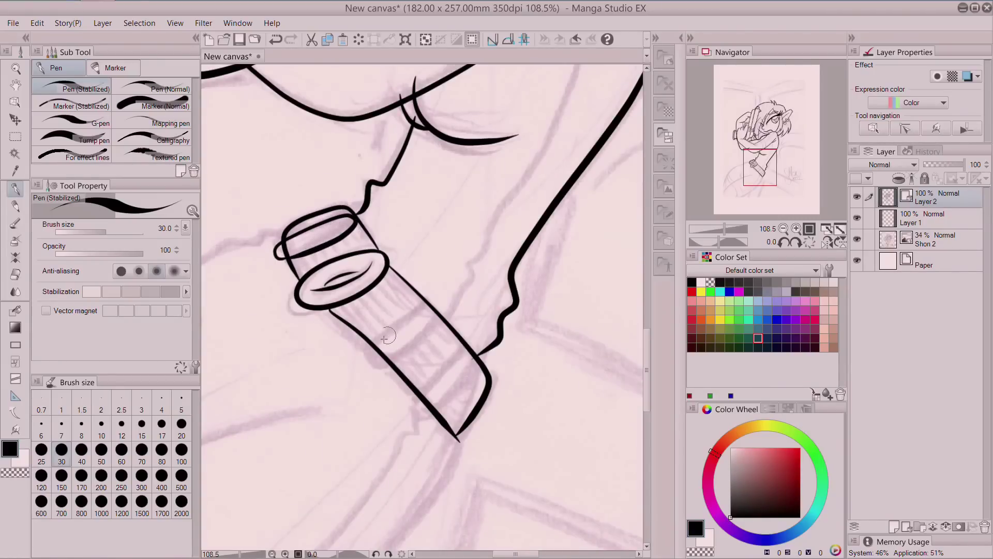
# Ink the two lower belt loops and the curved line at the belt's rear end.
pyautogui.moveTo(369, 345)
pyautogui.mouseDown()
pyautogui.moveTo(398, 363)
pyautogui.moveTo(437, 324)
pyautogui.moveTo(422, 302)
pyautogui.moveTo(375, 341)
pyautogui.mouseUp()
pyautogui.moveTo(425, 389)
pyautogui.mouseDown()
pyautogui.moveTo(432, 415)
pyautogui.moveTo(471, 373)
pyautogui.moveTo(452, 356)
pyautogui.moveTo(423, 397)
pyautogui.mouseUp()
pyautogui.moveTo(480, 364); pyautogui.dragTo(449, 434)
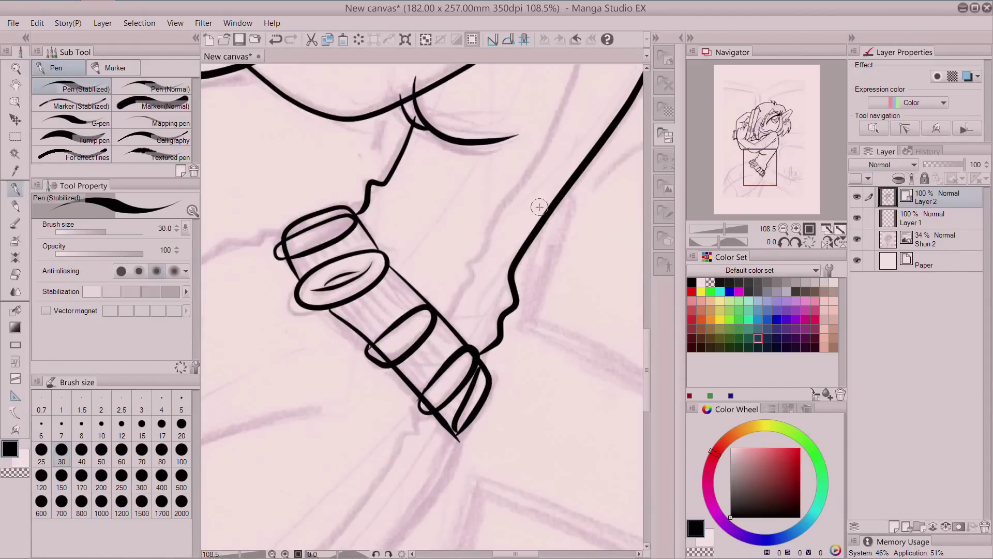
# Ink the long rear contour of the thigh from the belt's lower end, replacing the first stroke with a new one.
pyautogui.moveTo(539, 207); pyautogui.dragTo(569, 63)
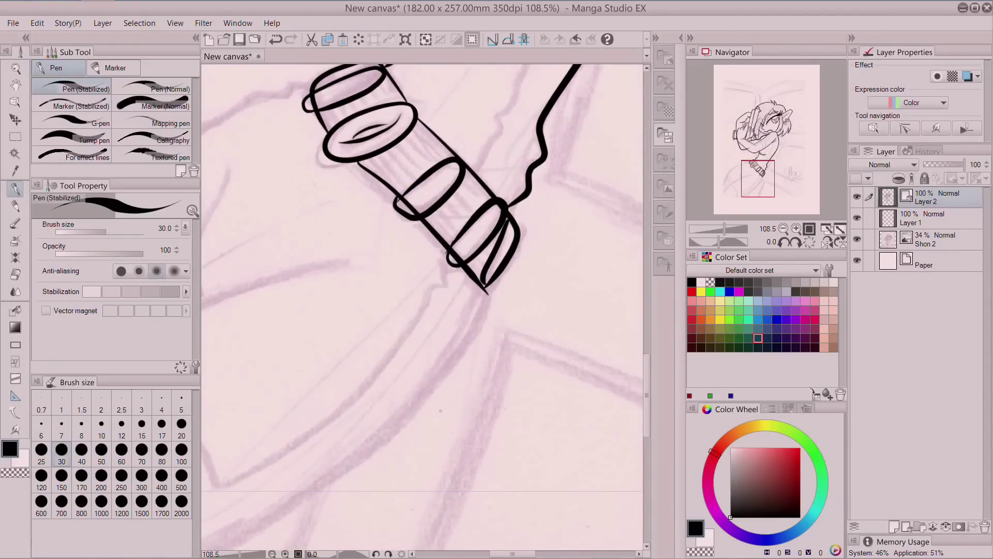
pyautogui.scroll(-5, 483, 473)
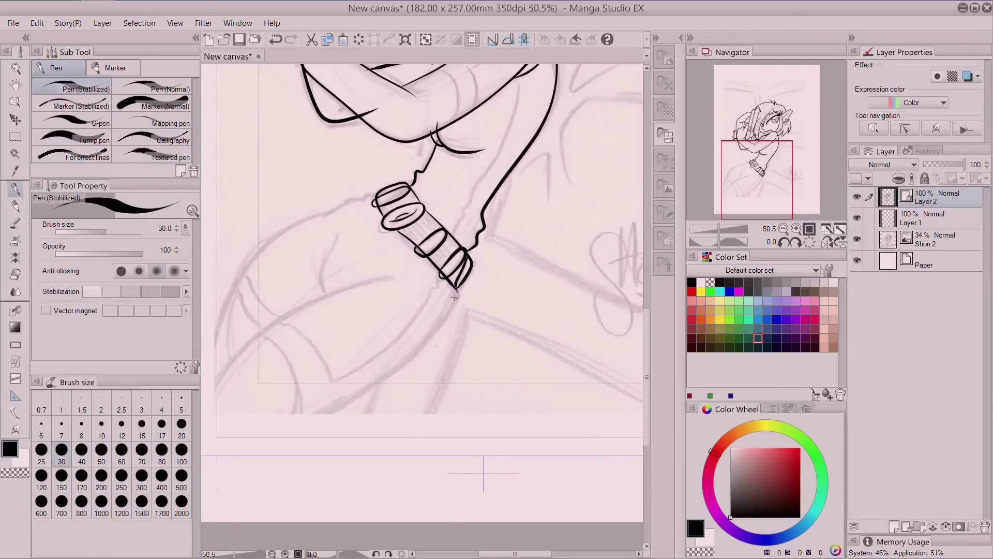
pyautogui.moveTo(456, 286)
pyautogui.mouseDown()
pyautogui.moveTo(429, 343)
pyautogui.moveTo(306, 423)
pyautogui.mouseUp()
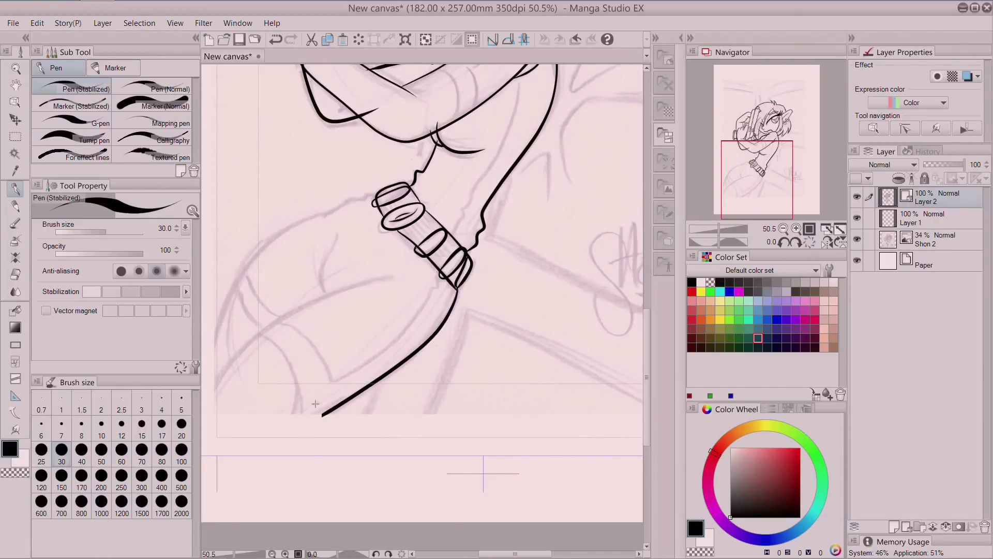
pyautogui.click(271, 39)
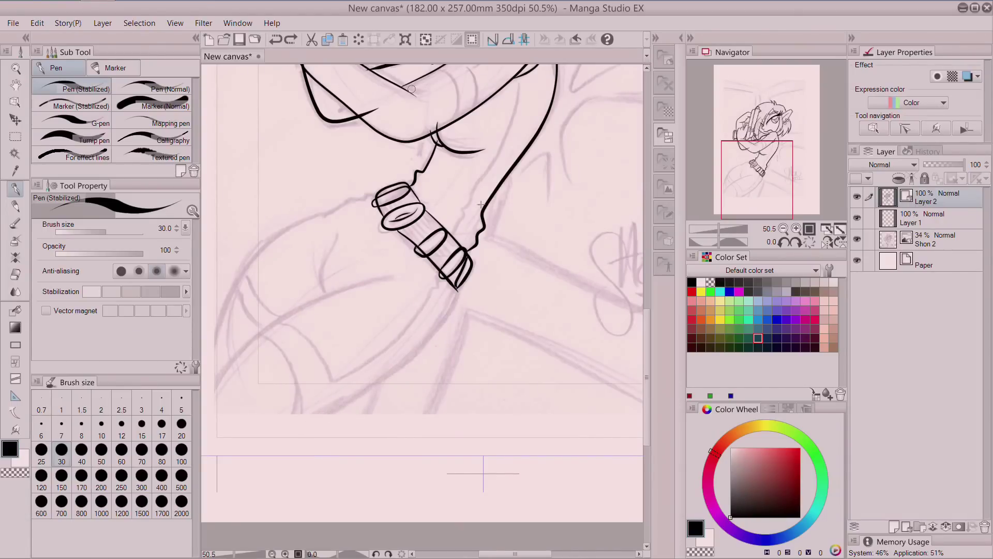
pyautogui.moveTo(451, 297)
pyautogui.mouseDown()
pyautogui.moveTo(376, 380)
pyautogui.moveTo(288, 428)
pyautogui.mouseUp()
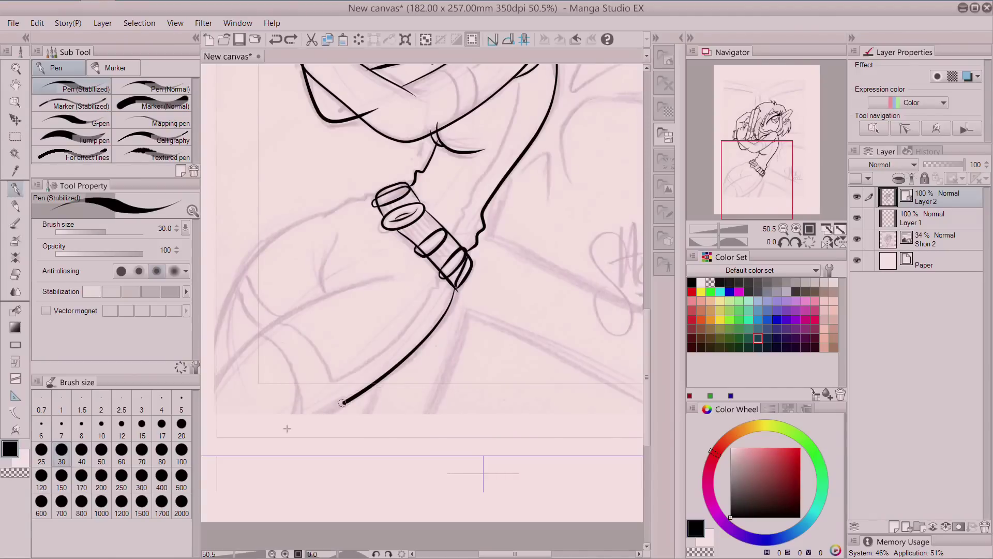
# Ink the wavy hip line beside the belt's upper loop and continue it down the outer edge of the front thigh.
pyautogui.moveTo(338, 206)
pyautogui.mouseDown()
pyautogui.moveTo(257, 248)
pyautogui.moveTo(215, 289)
pyautogui.moveTo(202, 363)
pyautogui.mouseUp()
pyautogui.click(276, 39)
pyautogui.moveTo(760, 174)
pyautogui.mouseDown()
pyautogui.moveTo(760, 143)
pyautogui.moveTo(743, 162)
pyautogui.mouseUp()
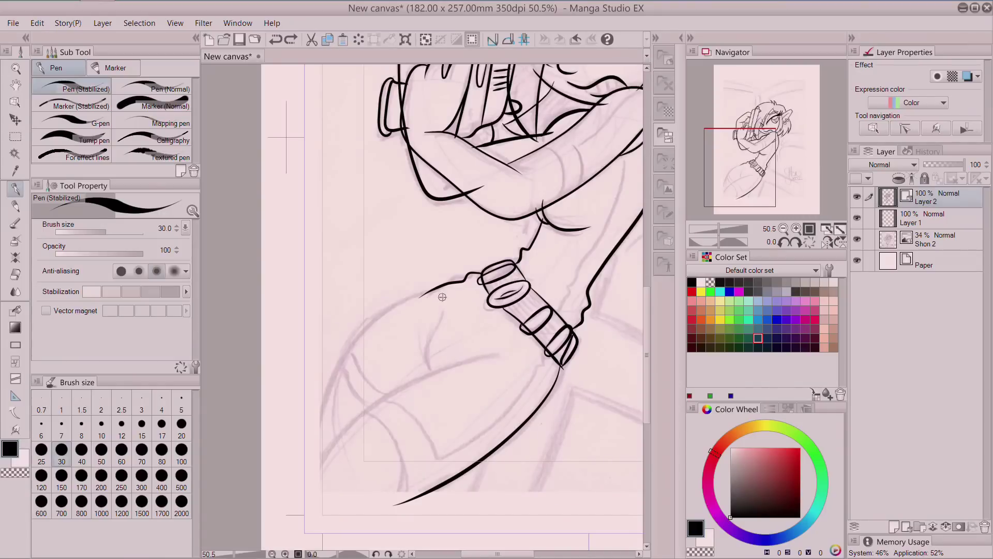
pyautogui.moveTo(409, 304)
pyautogui.mouseDown()
pyautogui.moveTo(366, 329)
pyautogui.moveTo(324, 397)
pyautogui.moveTo(312, 444)
pyautogui.mouseUp()
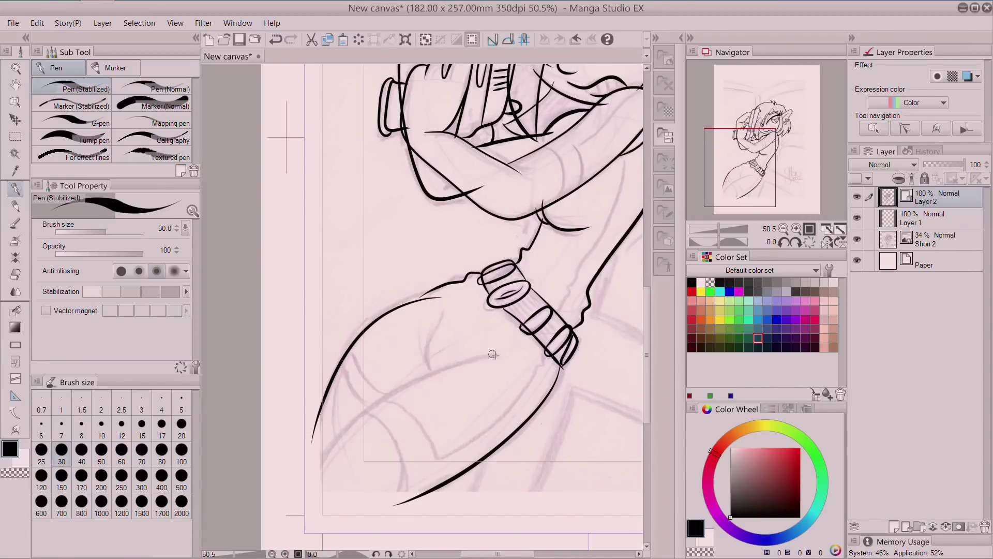
# Ink the dividing line between the two thighs and the short creases at the groin.
pyautogui.moveTo(488, 357); pyautogui.dragTo(409, 385)
pyautogui.moveTo(336, 444); pyautogui.dragTo(310, 489)
pyautogui.moveTo(443, 314)
pyautogui.mouseDown()
pyautogui.moveTo(427, 364)
pyautogui.moveTo(434, 386)
pyautogui.mouseUp()
pyautogui.moveTo(422, 338); pyautogui.dragTo(432, 366)
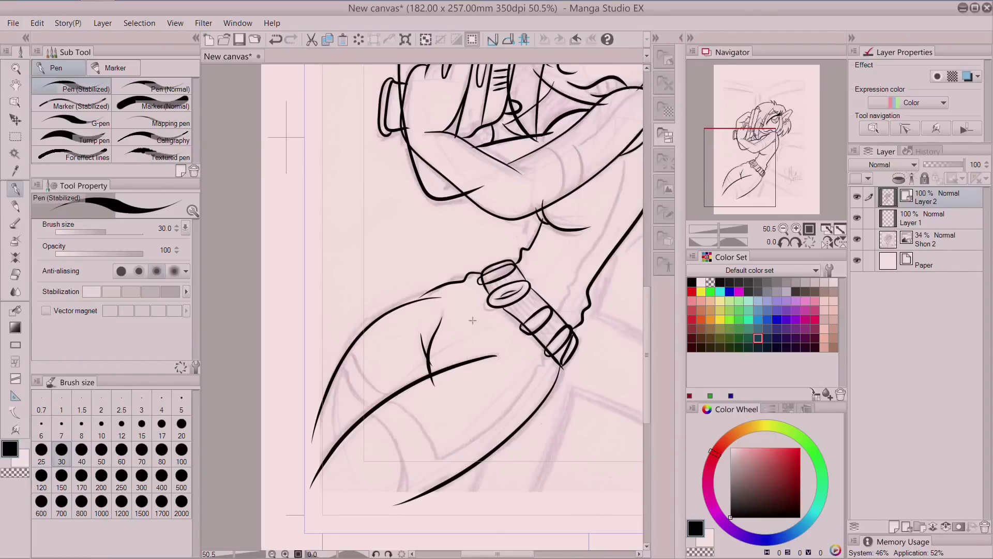
# Ink the torso's inner side line down to the belt, the line along the upper arm and the two curved sleeve bands.
pyautogui.moveTo(761, 179); pyautogui.dragTo(779, 165)
pyautogui.moveTo(520, 242); pyautogui.dragTo(459, 395)
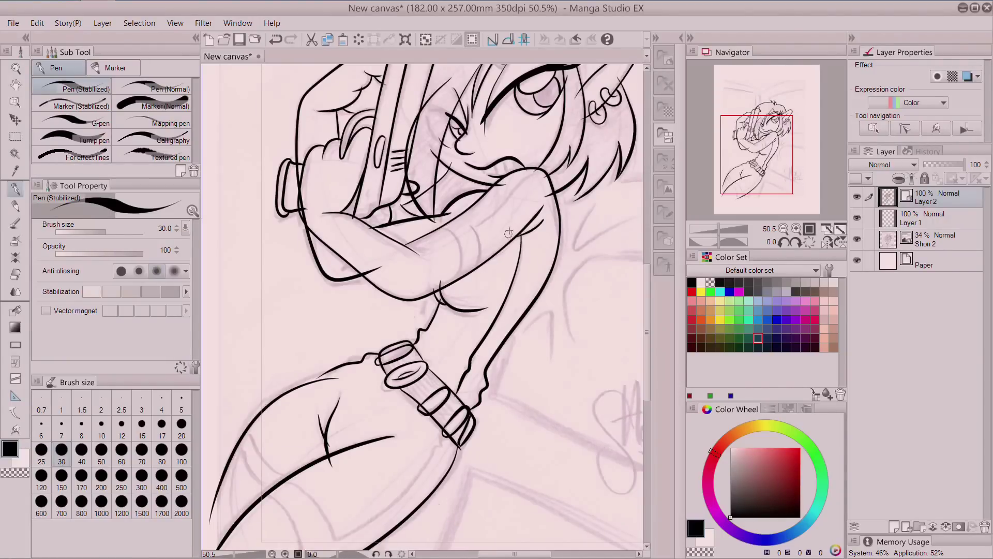
pyautogui.moveTo(555, 221)
pyautogui.mouseDown()
pyautogui.moveTo(538, 181)
pyautogui.moveTo(525, 179)
pyautogui.moveTo(481, 220)
pyautogui.moveTo(411, 257)
pyautogui.moveTo(352, 213)
pyautogui.mouseUp()
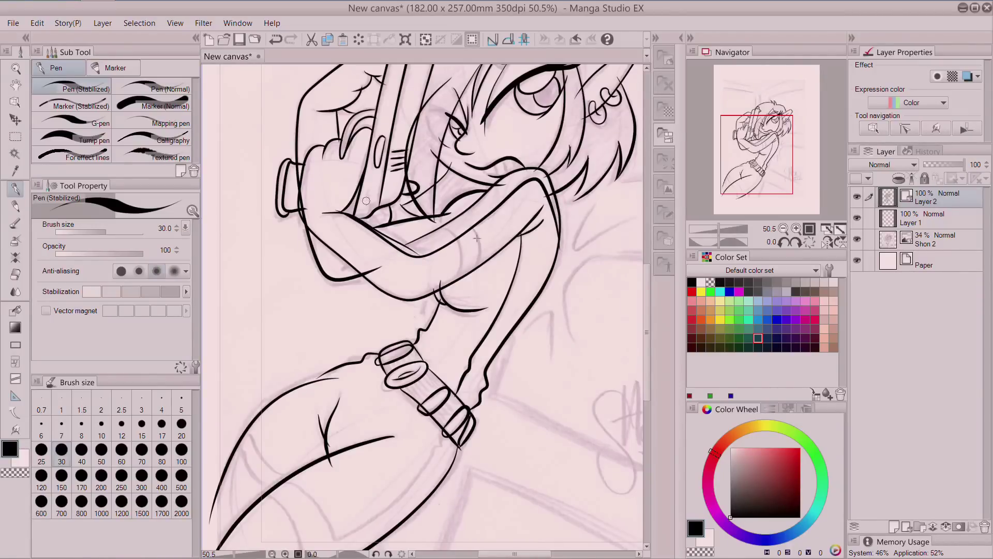
pyautogui.moveTo(445, 230)
pyautogui.mouseDown()
pyautogui.moveTo(459, 262)
pyautogui.moveTo(455, 298)
pyautogui.moveTo(473, 245)
pyautogui.moveTo(475, 285)
pyautogui.mouseUp()
# Ink the paired curved stocking bands across both thighs.
pyautogui.moveTo(764, 157); pyautogui.dragTo(749, 180)
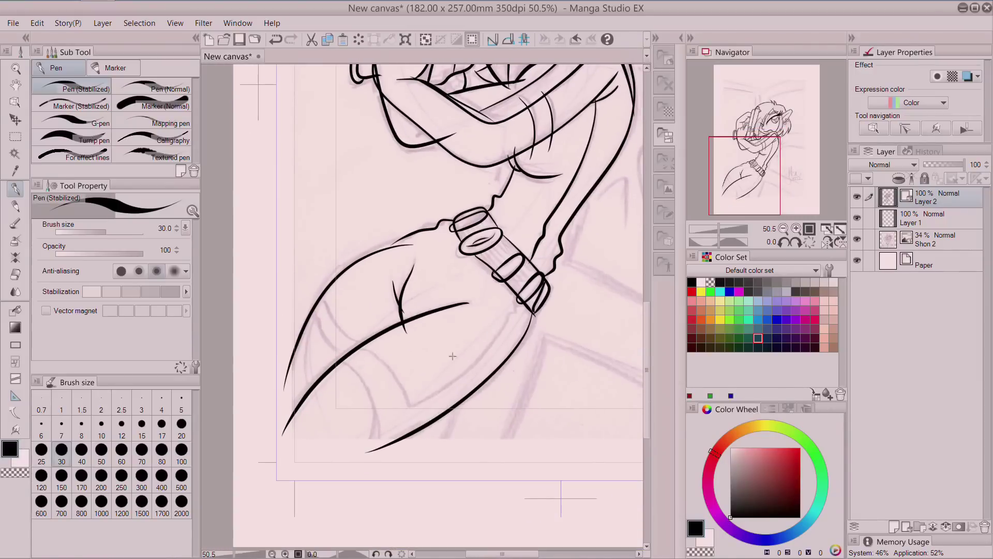
pyautogui.moveTo(364, 347)
pyautogui.mouseDown()
pyautogui.moveTo(401, 378)
pyautogui.moveTo(413, 444)
pyautogui.mouseUp()
pyautogui.moveTo(338, 364)
pyautogui.mouseDown()
pyautogui.moveTo(370, 397)
pyautogui.moveTo(380, 462)
pyautogui.mouseUp()
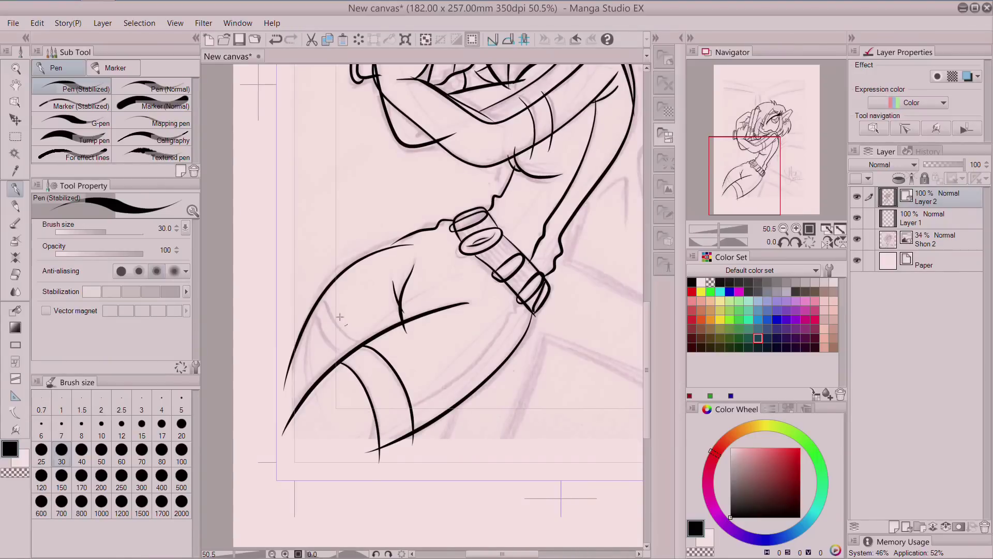
pyautogui.moveTo(325, 285)
pyautogui.mouseDown()
pyautogui.moveTo(343, 330)
pyautogui.moveTo(362, 344)
pyautogui.mouseUp()
pyautogui.moveTo(313, 303); pyautogui.dragTo(337, 352)
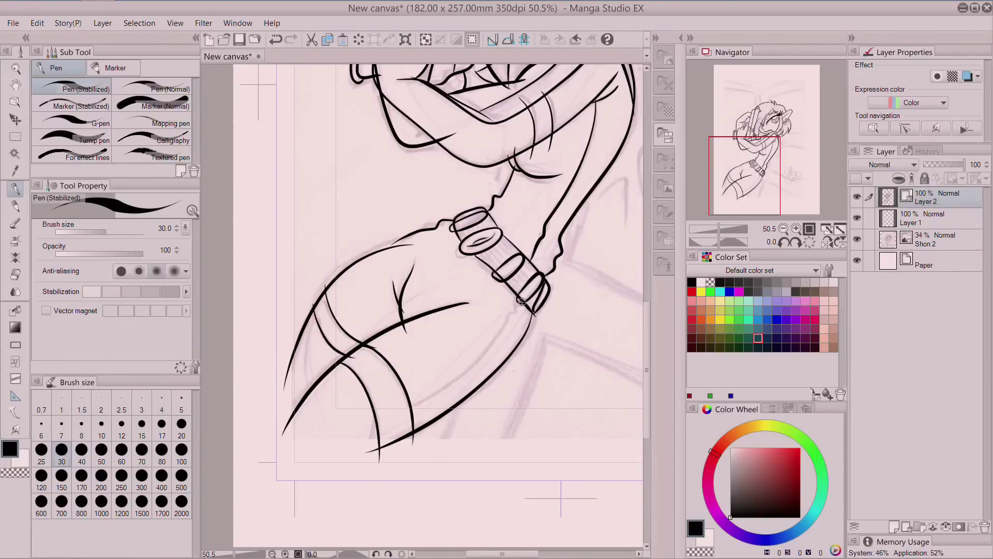
# Ink the inner seam lines along the rear thigh and the front thigh, redrawing the front one with a longer stroke.
pyautogui.moveTo(517, 313)
pyautogui.mouseDown()
pyautogui.moveTo(461, 377)
pyautogui.moveTo(341, 444)
pyautogui.mouseUp()
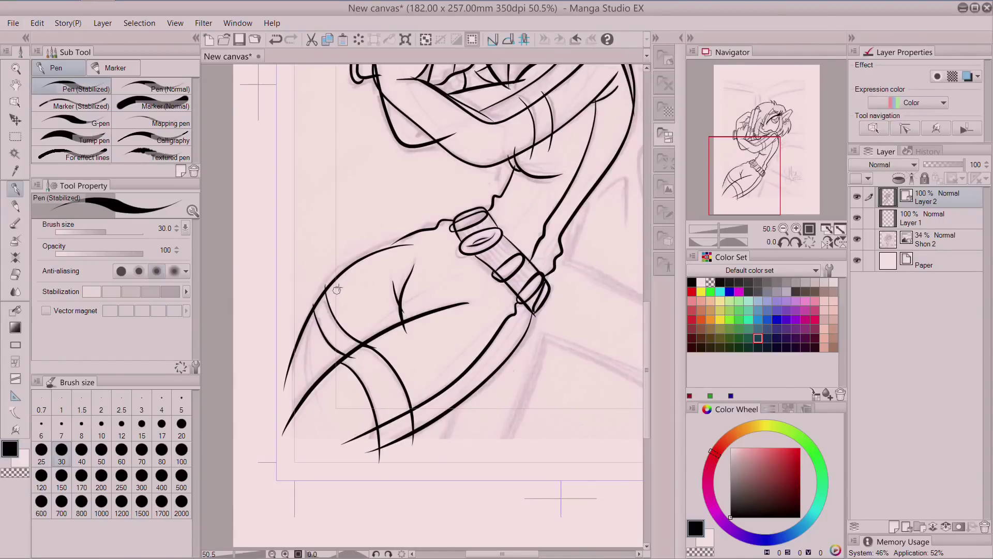
pyautogui.moveTo(346, 271)
pyautogui.mouseDown()
pyautogui.moveTo(303, 331)
pyautogui.moveTo(293, 369)
pyautogui.mouseUp()
pyautogui.click(275, 39)
pyautogui.moveTo(360, 252)
pyautogui.mouseDown()
pyautogui.moveTo(322, 310)
pyautogui.moveTo(302, 408)
pyautogui.mouseUp()
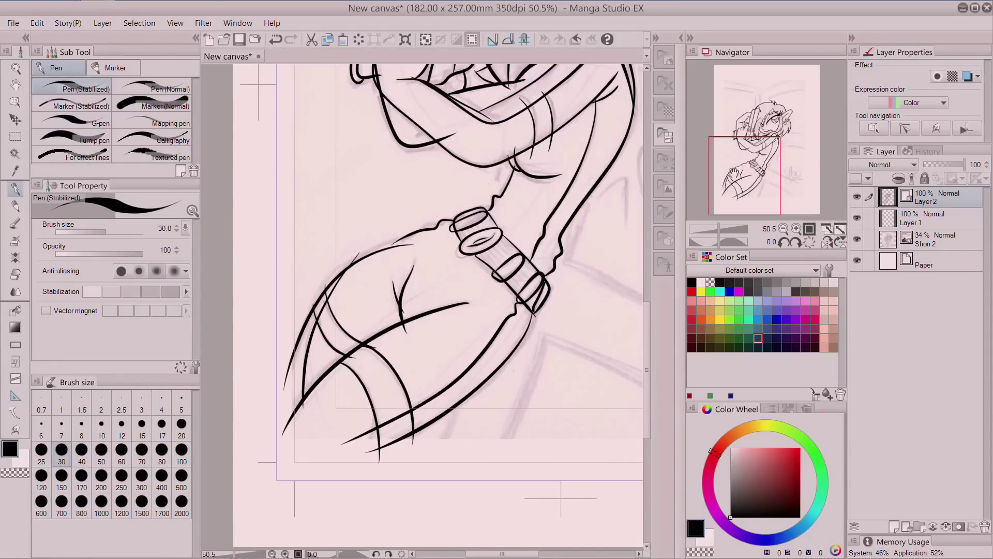
# Trim the overshooting ends of the rear thigh's stocking bands and hip line with the Clip Eraser at size 4.
pyautogui.click(16, 274)
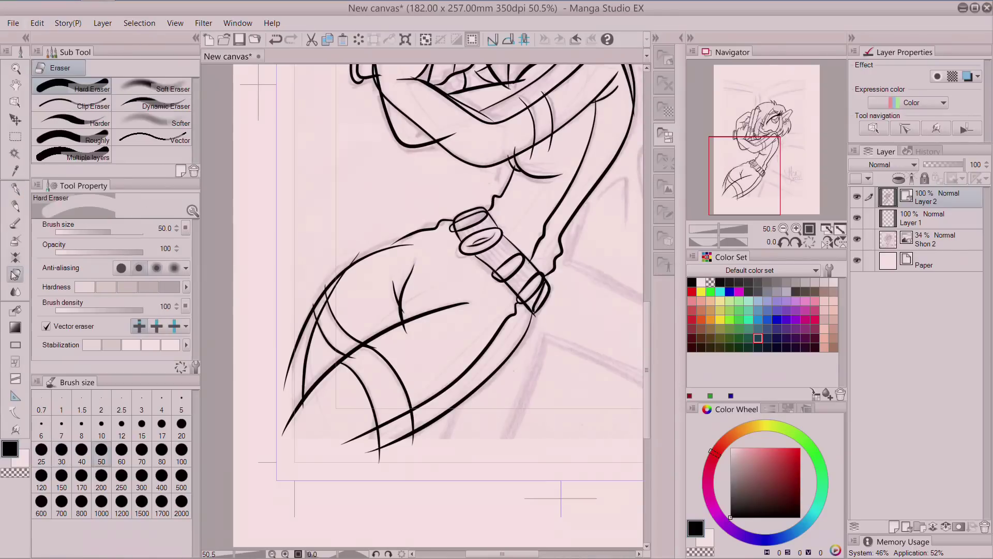
pyautogui.click(94, 106)
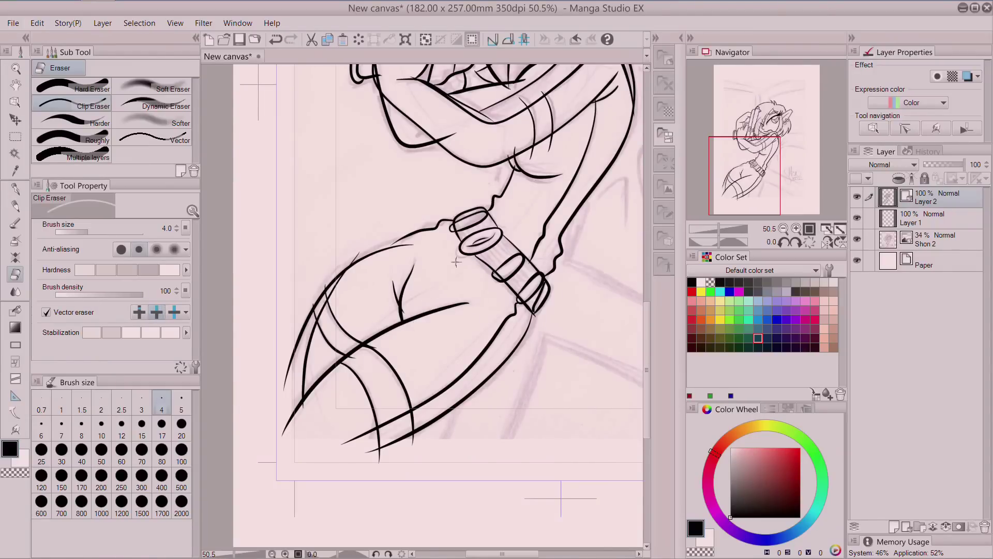
pyautogui.scroll(5, 456, 261)
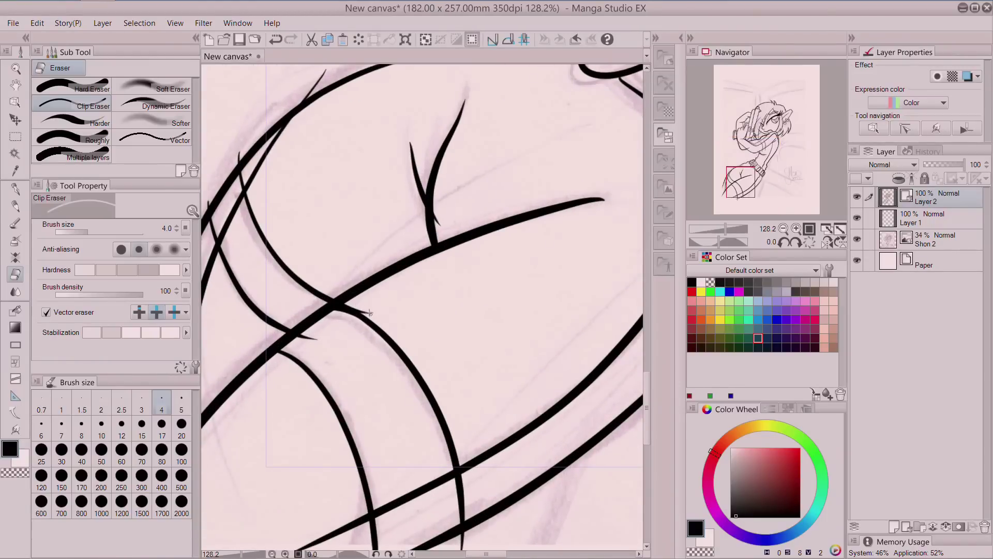
pyautogui.click(312, 339)
pyautogui.moveTo(759, 181); pyautogui.dragTo(748, 177)
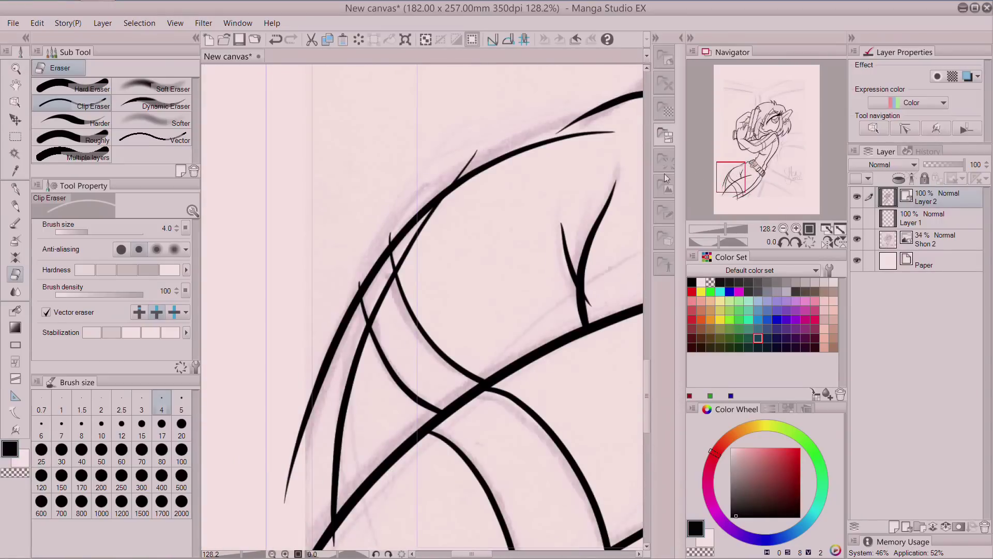
pyautogui.click(474, 157)
pyautogui.moveTo(400, 298); pyautogui.dragTo(403, 266)
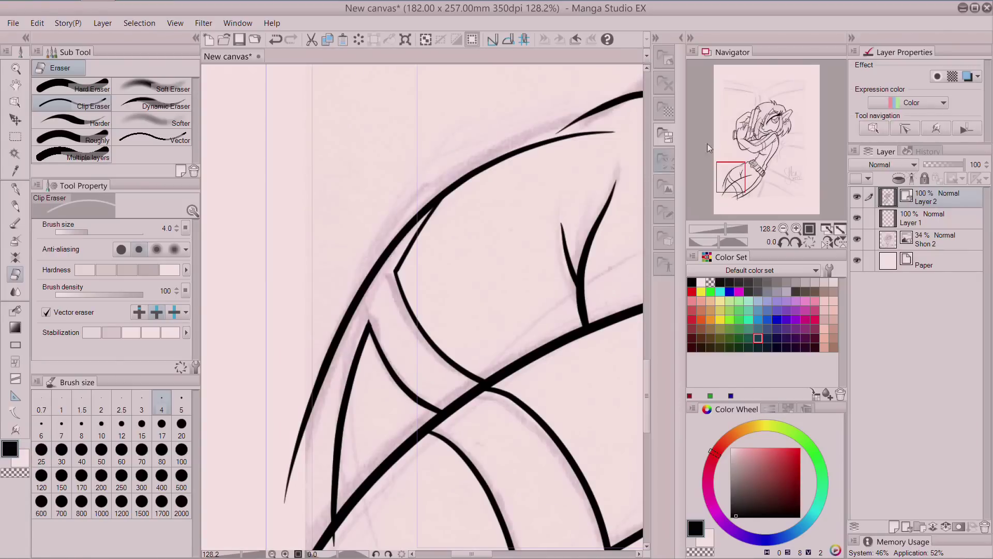
# Pull the upper end of the hip contour closer to the waist line with Pinch vector line.
pyautogui.click(17, 428)
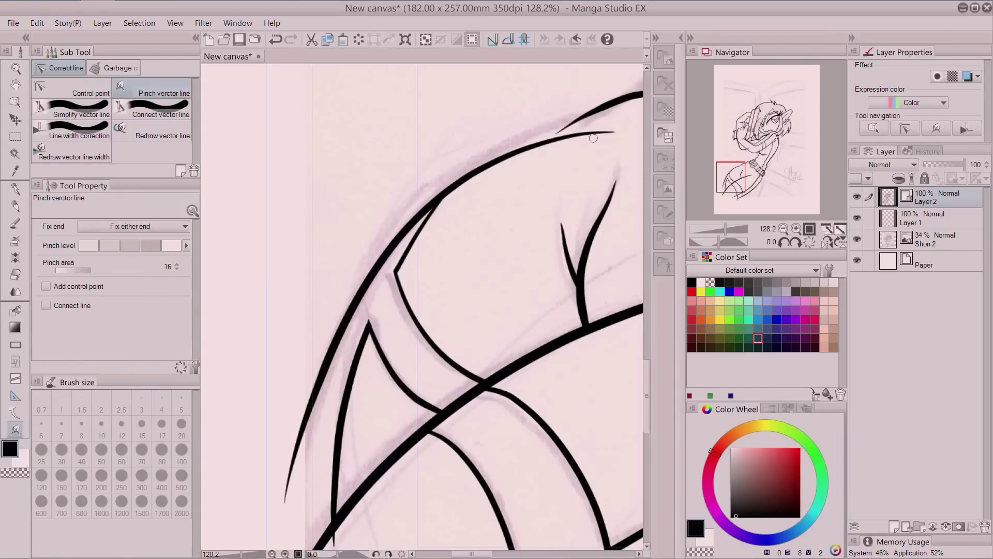
pyautogui.moveTo(590, 130); pyautogui.dragTo(584, 123)
pyautogui.moveTo(540, 313); pyautogui.dragTo(535, 313)
# Trim the overshooting ends of the front thigh's stocking bands and the stray line ends along the belt with the Clip Eraser.
pyautogui.scroll(-3, 761, 155)
pyautogui.moveTo(748, 158); pyautogui.dragTo(776, 166)
pyautogui.click(16, 274)
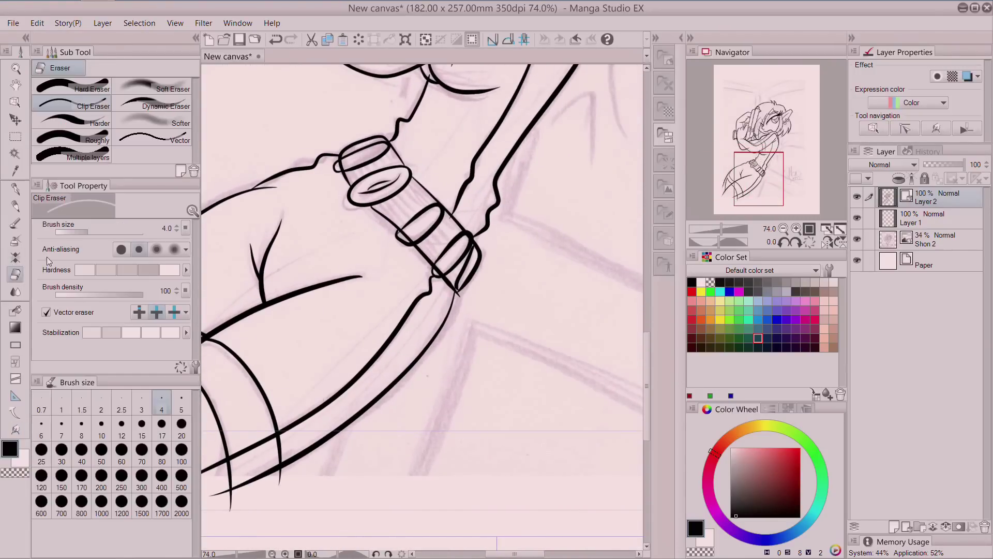
pyautogui.click(241, 440)
pyautogui.click(281, 479)
pyautogui.click(231, 506)
pyautogui.click(461, 295)
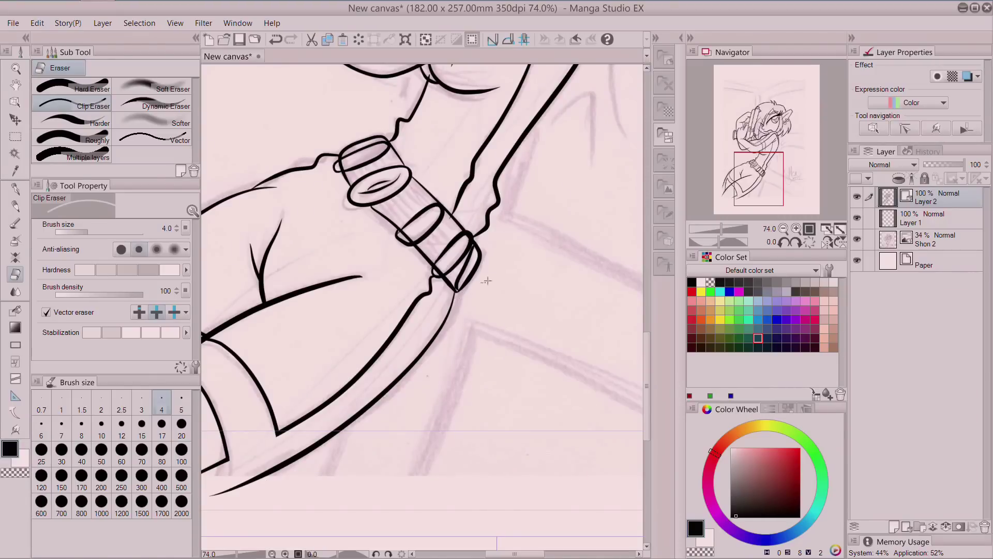
pyautogui.click(444, 273)
pyautogui.click(407, 235)
# Trim the ends of the two sleeve bands that extend past the upper arm's outlines.
pyautogui.click(758, 179)
pyautogui.moveTo(762, 174); pyautogui.dragTo(770, 158)
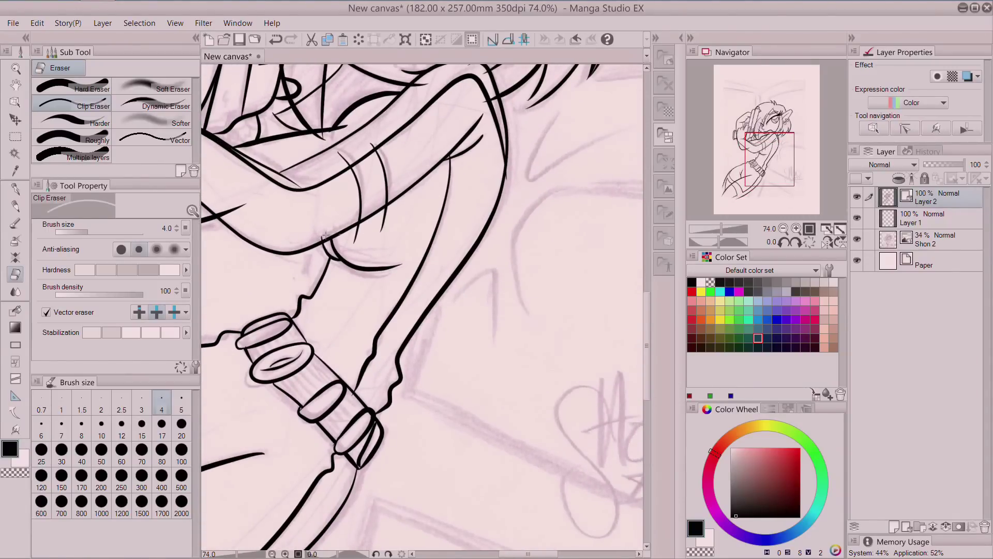
pyautogui.moveTo(351, 238); pyautogui.dragTo(382, 187)
pyautogui.moveTo(355, 155); pyautogui.dragTo(377, 133)
# Trim the end of the jaw line that overlaps the raised arm below the mouth.
pyautogui.moveTo(765, 149); pyautogui.dragTo(763, 128)
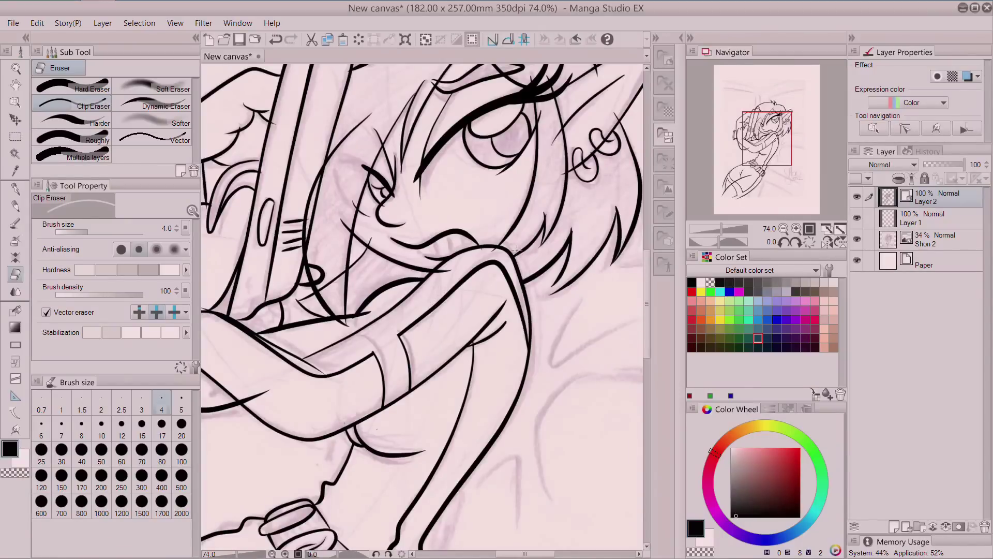
pyautogui.scroll(3, 516, 251)
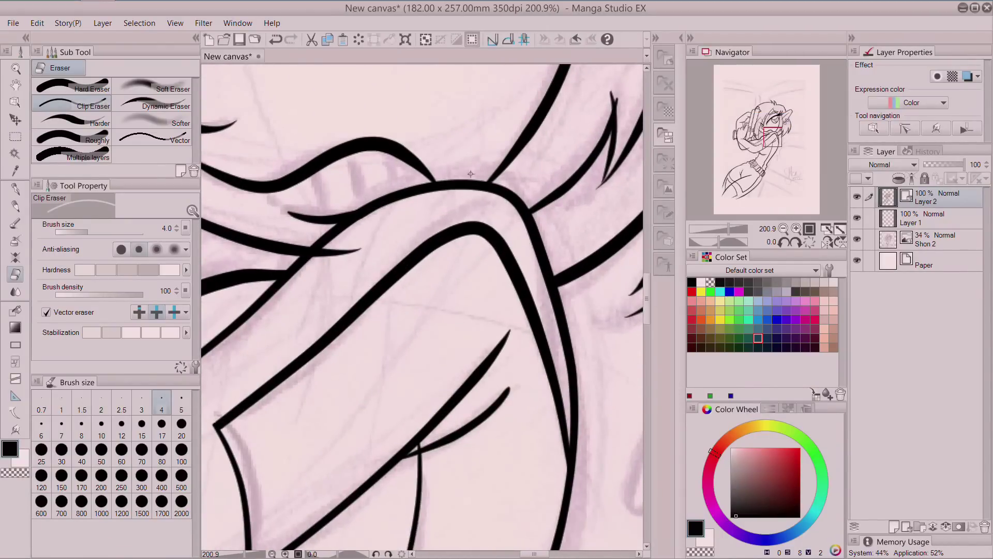
pyautogui.click(339, 259)
# Trim the overlapping line ends at the earrings and where the back hair meets the pointed ear.
pyautogui.moveTo(748, 148); pyautogui.dragTo(752, 139)
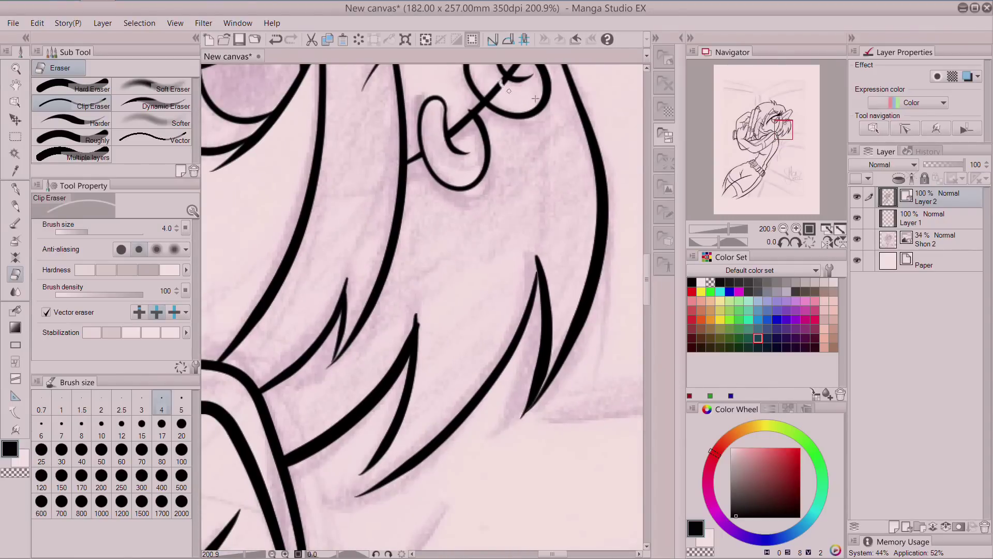
pyautogui.scroll(-2, 513, 213)
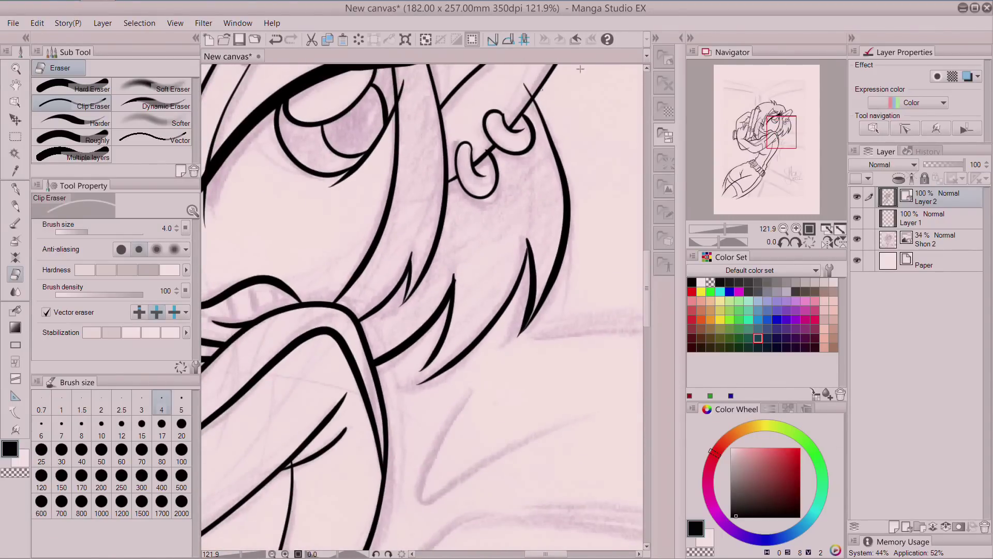
pyautogui.scroll(-2, 509, 228)
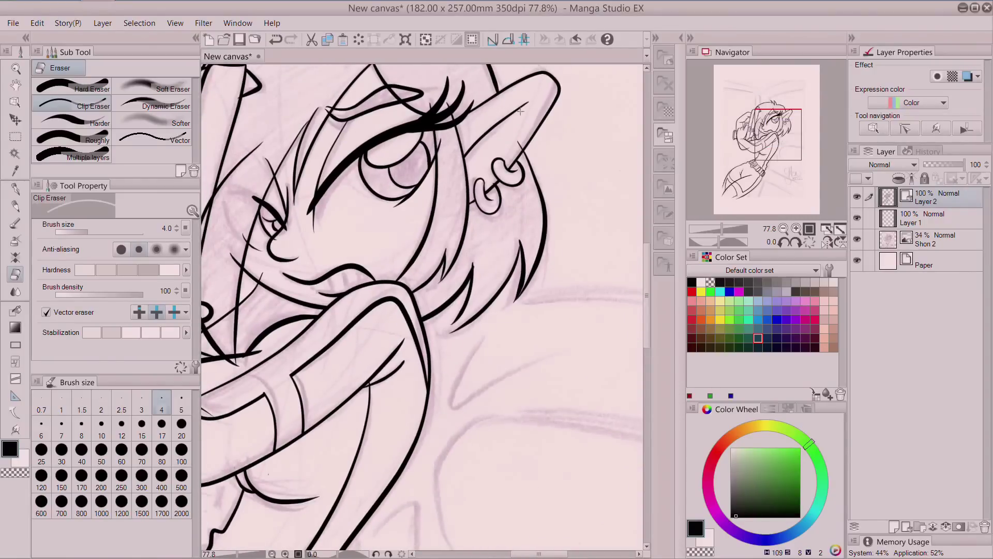
pyautogui.moveTo(537, 108); pyautogui.dragTo(531, 123)
# Trim the overshooting ends around the far eye, the jaw line and the front hair strands at the brow.
pyautogui.moveTo(255, 199)
pyautogui.mouseDown()
pyautogui.moveTo(276, 156)
pyautogui.moveTo(338, 89)
pyautogui.mouseUp()
pyautogui.moveTo(235, 253); pyautogui.dragTo(320, 86)
pyautogui.moveTo(759, 150)
pyautogui.mouseDown()
pyautogui.moveTo(746, 148)
pyautogui.moveTo(750, 135)
pyautogui.mouseUp()
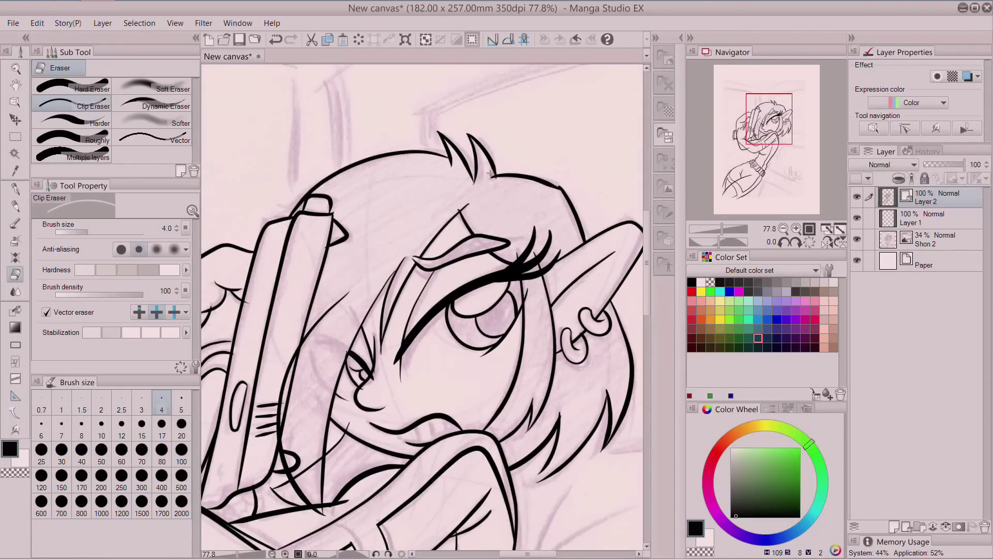
# Trim the overlapping lines at the gripping hand's wrist and the rear elbow, undoing the last erasure at the hair tip.
pyautogui.moveTo(752, 158); pyautogui.dragTo(735, 173)
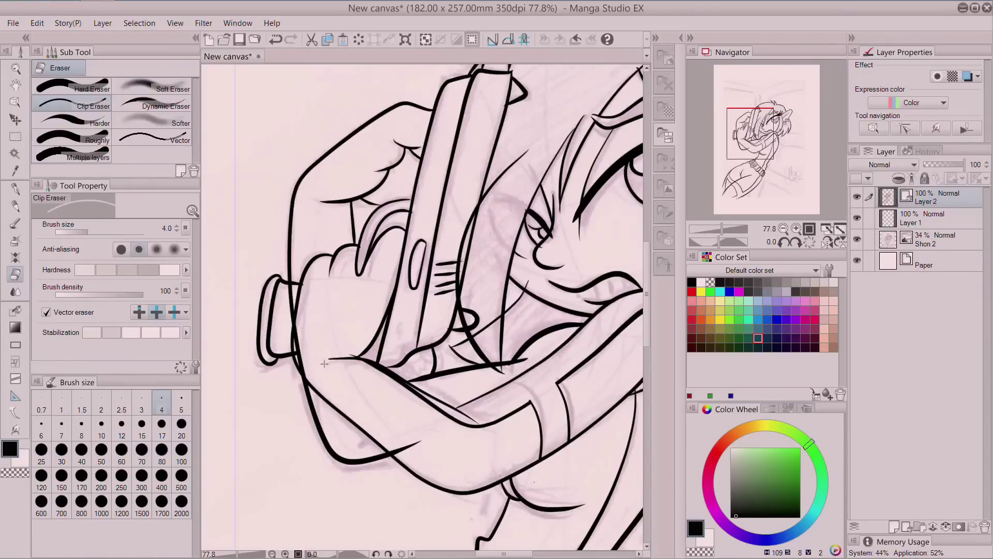
pyautogui.moveTo(310, 336); pyautogui.dragTo(314, 326)
pyautogui.moveTo(291, 293); pyautogui.dragTo(287, 300)
pyautogui.moveTo(405, 438); pyautogui.dragTo(411, 449)
pyautogui.moveTo(500, 366); pyautogui.dragTo(508, 339)
pyautogui.hotkey('ctrl', 'z')
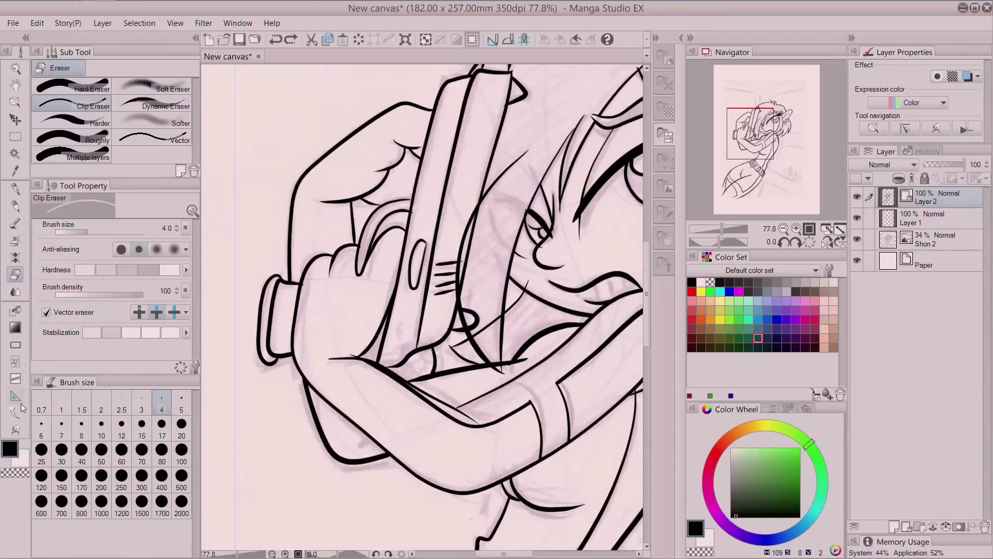
# Adjust the long hair strand's lower tip with Pinch vector line, then clip its excess end and the part overlapping the gun.
pyautogui.click(16, 430)
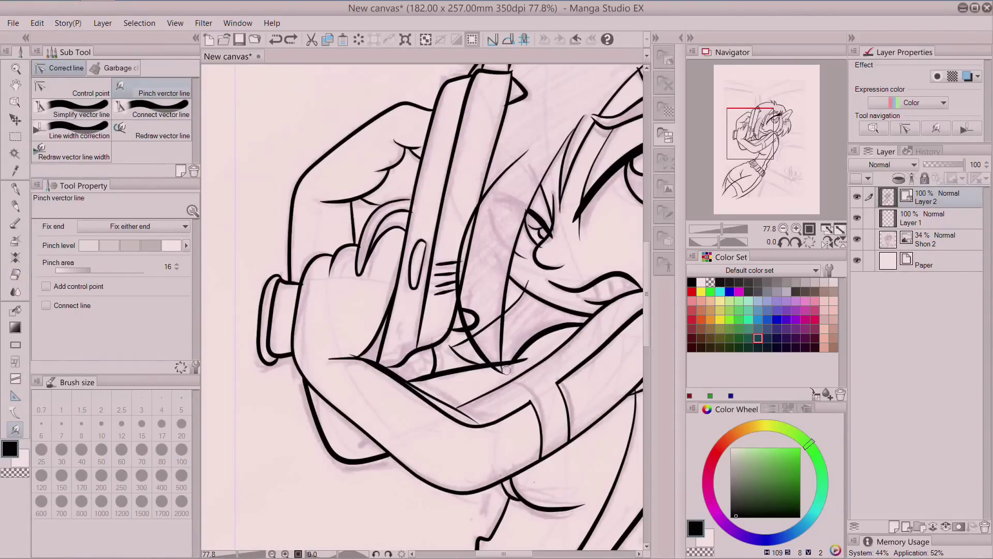
pyautogui.moveTo(505, 359); pyautogui.dragTo(502, 331)
pyautogui.press('e')
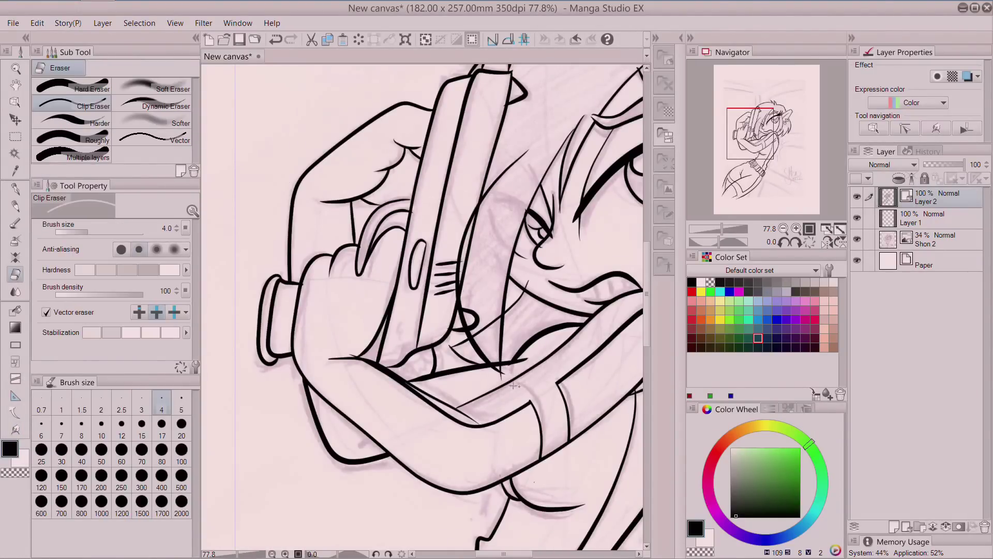
pyautogui.moveTo(497, 366); pyautogui.dragTo(501, 359)
pyautogui.moveTo(465, 242); pyautogui.dragTo(457, 276)
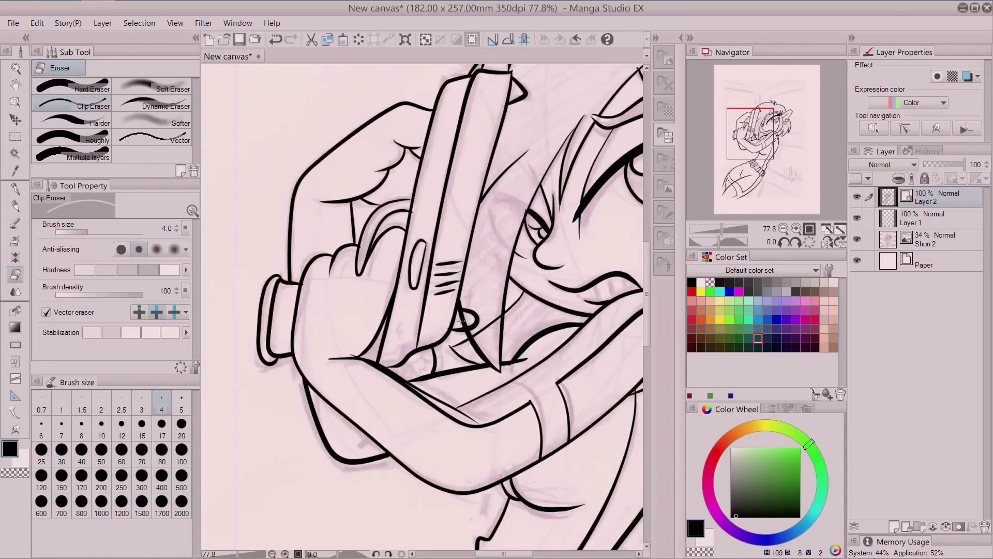
# Thicken the forearm and front torso contours with Line width correction set to thicken by 1.0 on whole lines.
pyautogui.moveTo(767, 147)
pyautogui.mouseDown()
pyautogui.moveTo(761, 139)
pyautogui.moveTo(778, 140)
pyautogui.moveTo(773, 172)
pyautogui.moveTo(749, 181)
pyautogui.mouseUp()
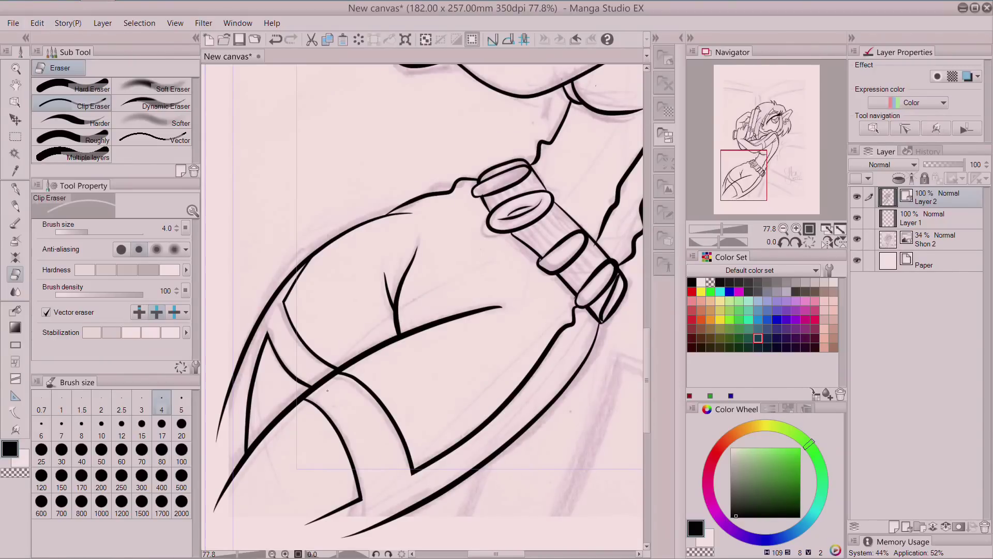
pyautogui.scroll(-2, 476, 313)
pyautogui.moveTo(742, 171); pyautogui.dragTo(774, 150)
pyautogui.scroll(-2, 729, 127)
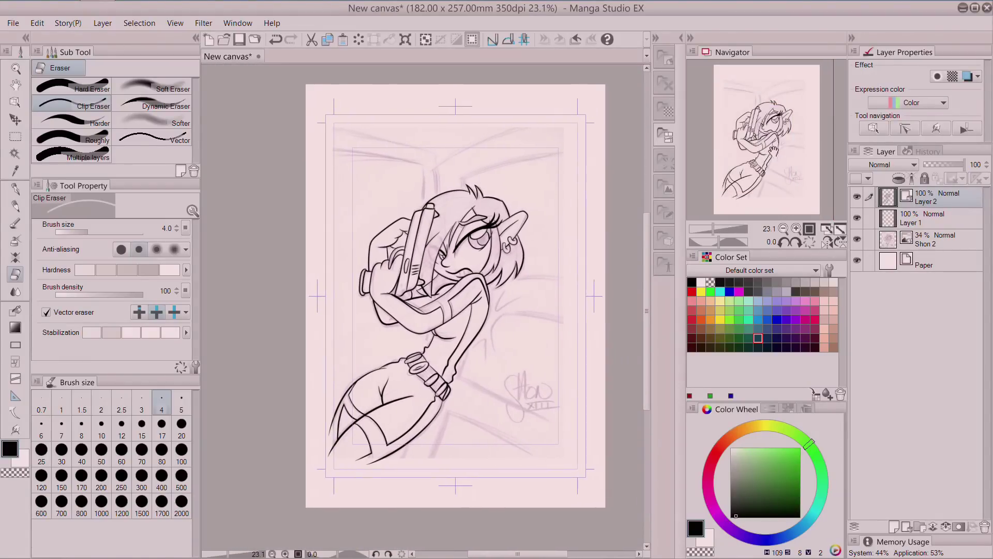
pyautogui.click(15, 429)
pyautogui.click(93, 130)
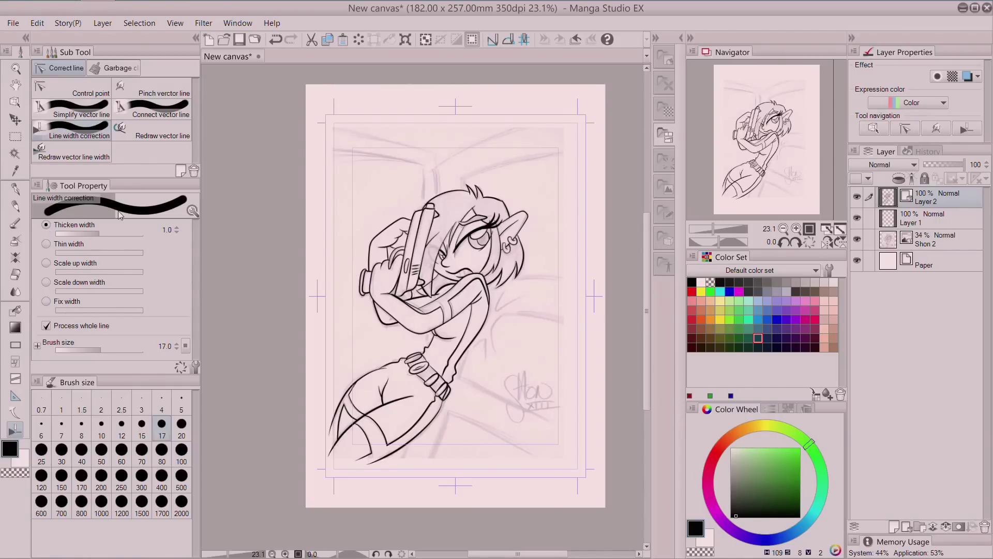
pyautogui.scroll(1, 510, 319)
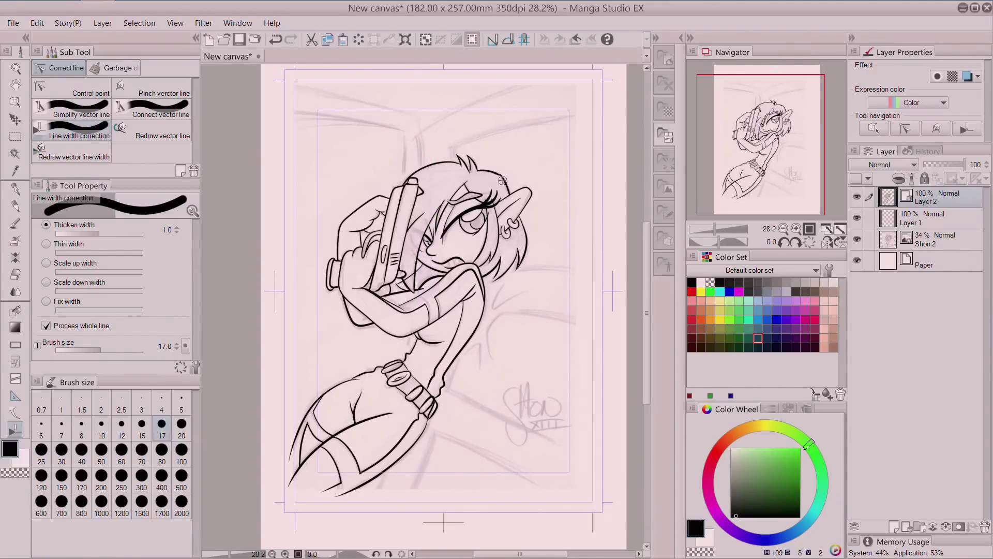
pyautogui.moveTo(395, 319)
pyautogui.mouseDown()
pyautogui.moveTo(397, 331)
pyautogui.moveTo(385, 323)
pyautogui.mouseUp()
pyautogui.moveTo(421, 357); pyautogui.dragTo(413, 350)
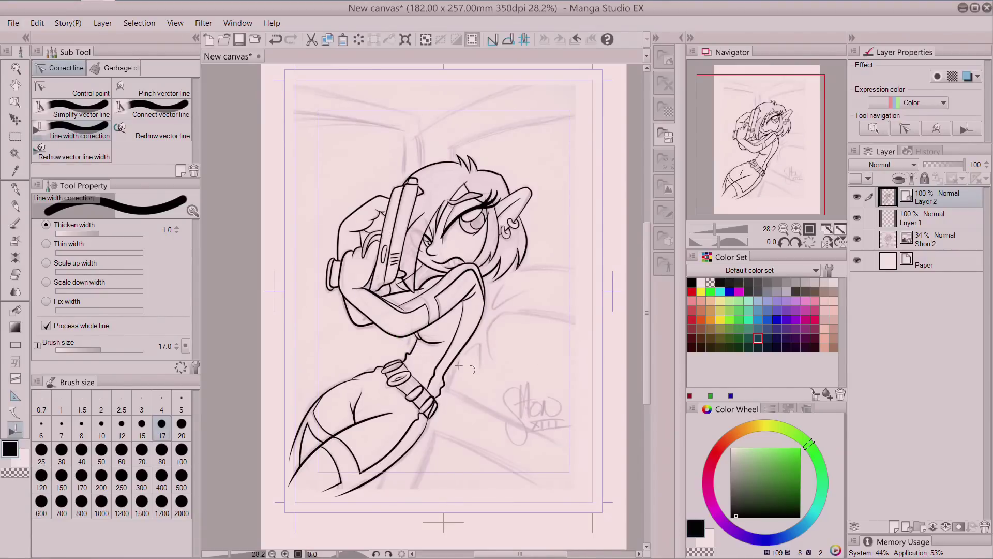
# Thicken the outer contours of the back, hips and thighs and the outer arm lines.
pyautogui.moveTo(473, 352); pyautogui.dragTo(481, 313)
pyautogui.moveTo(420, 423); pyautogui.dragTo(421, 459)
pyautogui.moveTo(335, 377)
pyautogui.mouseDown()
pyautogui.moveTo(336, 405)
pyautogui.moveTo(379, 429)
pyautogui.mouseUp()
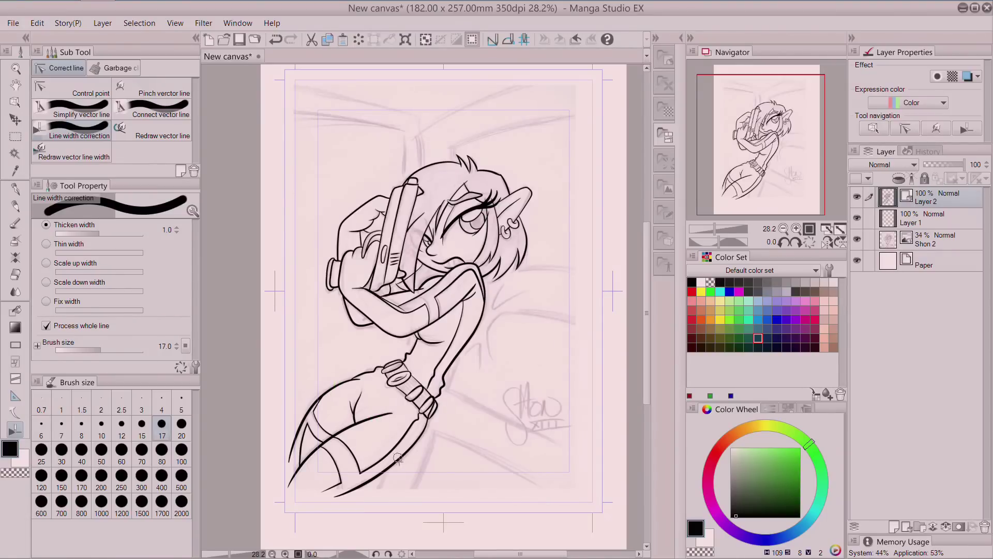
pyautogui.moveTo(460, 366)
pyautogui.mouseDown()
pyautogui.moveTo(422, 356)
pyautogui.moveTo(430, 337)
pyautogui.moveTo(419, 335)
pyautogui.moveTo(429, 332)
pyautogui.moveTo(406, 334)
pyautogui.moveTo(414, 304)
pyautogui.moveTo(472, 281)
pyautogui.moveTo(348, 324)
pyautogui.mouseUp()
# Thicken the outlines of the raised hand, gun, hair and pointed ear.
pyautogui.moveTo(346, 235); pyautogui.dragTo(373, 215)
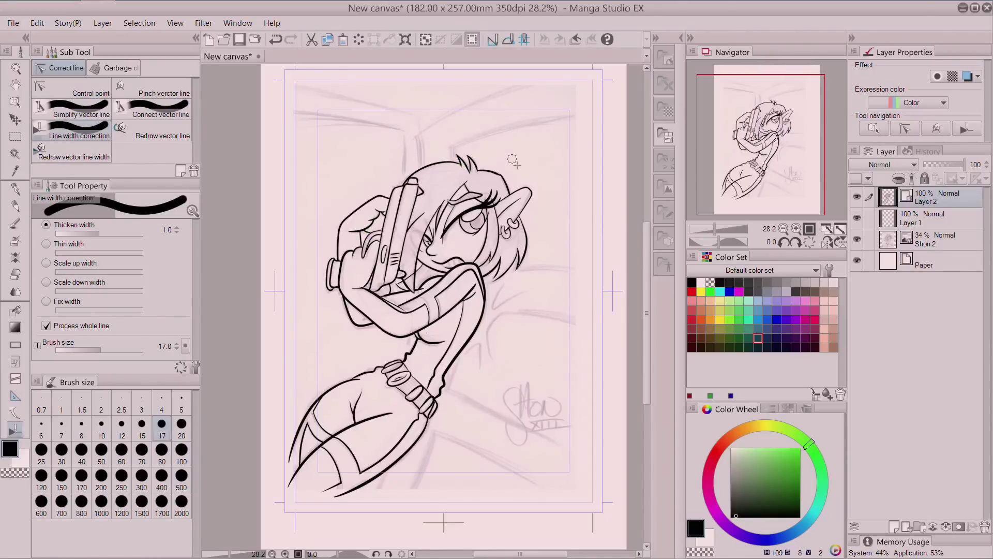
pyautogui.moveTo(421, 235); pyautogui.dragTo(421, 207)
pyautogui.moveTo(424, 266); pyautogui.dragTo(431, 207)
pyautogui.moveTo(523, 213)
pyautogui.mouseDown()
pyautogui.moveTo(530, 189)
pyautogui.moveTo(517, 202)
pyautogui.mouseUp()
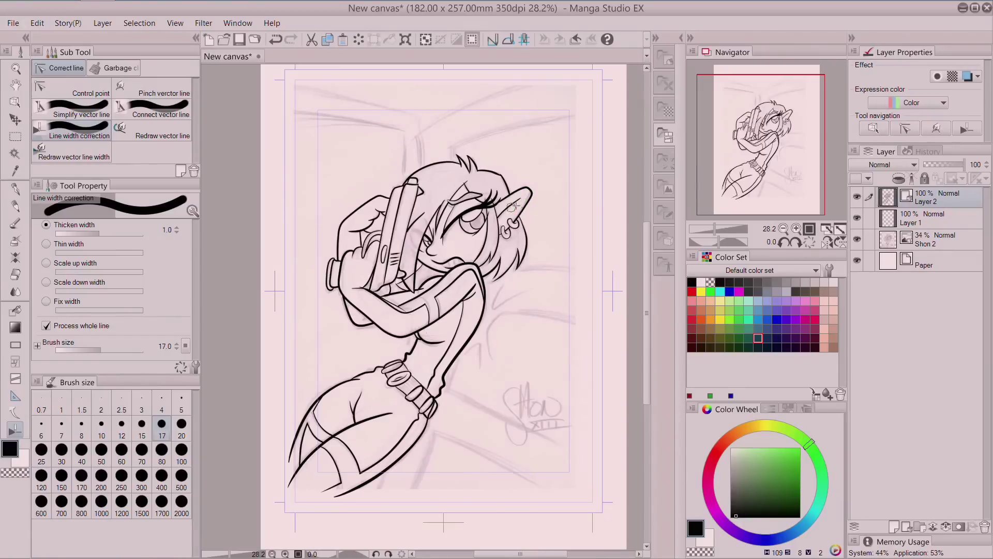
pyautogui.moveTo(497, 243)
pyautogui.mouseDown()
pyautogui.moveTo(481, 251)
pyautogui.moveTo(491, 227)
pyautogui.mouseUp()
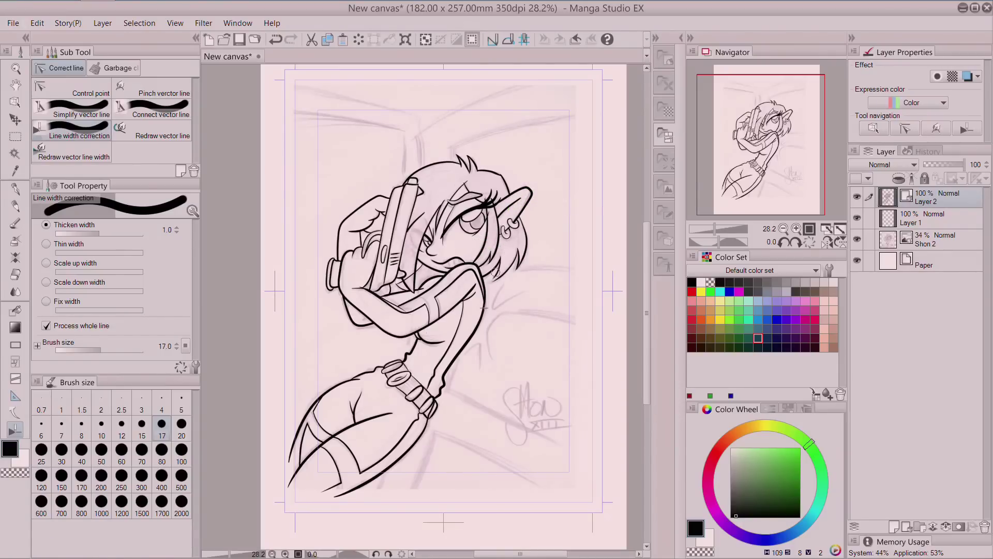
# Ink a short vertical finger line on the rear hand above the gripping fist with the stabilized pen at size 30.
pyautogui.click(51, 246)
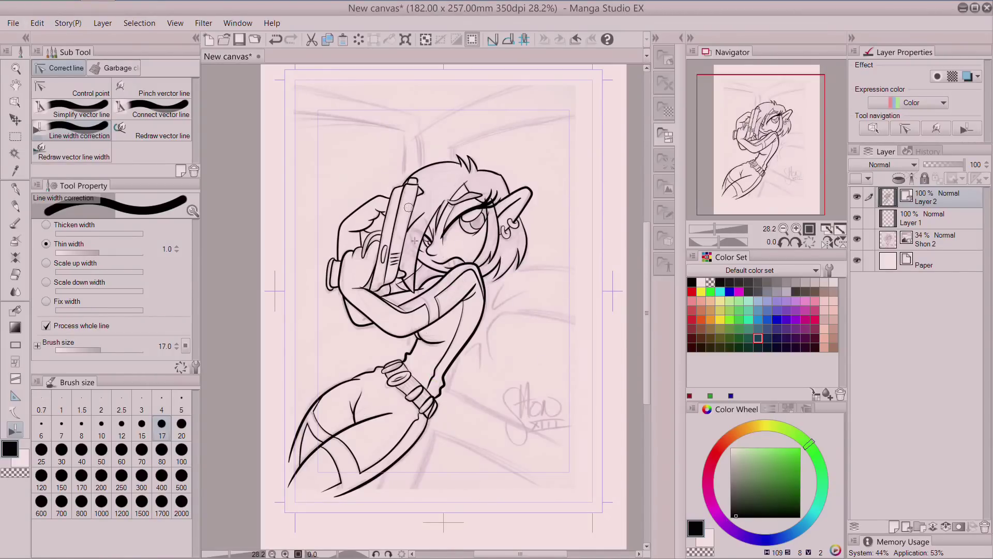
pyautogui.click(20, 210)
pyautogui.click(20, 193)
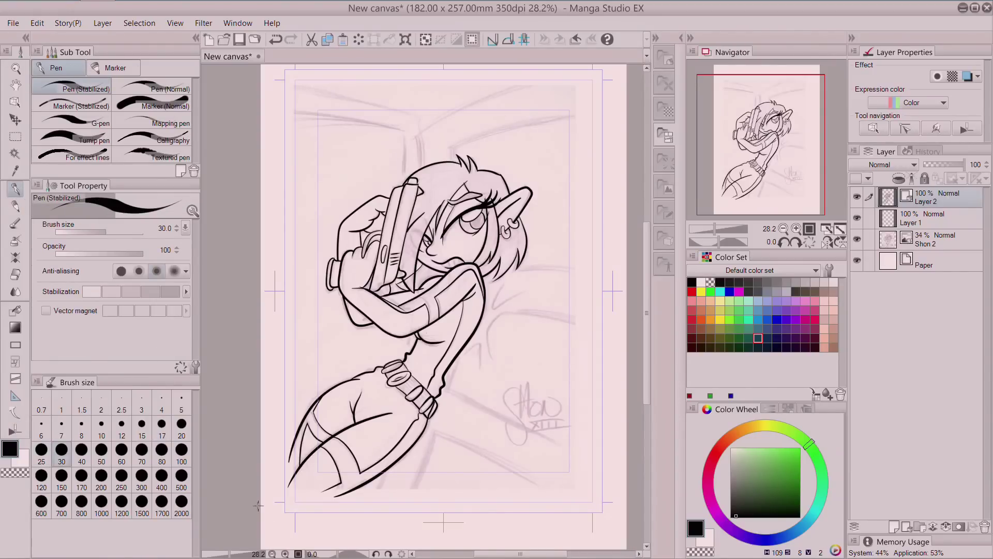
pyautogui.scroll(6, 258, 506)
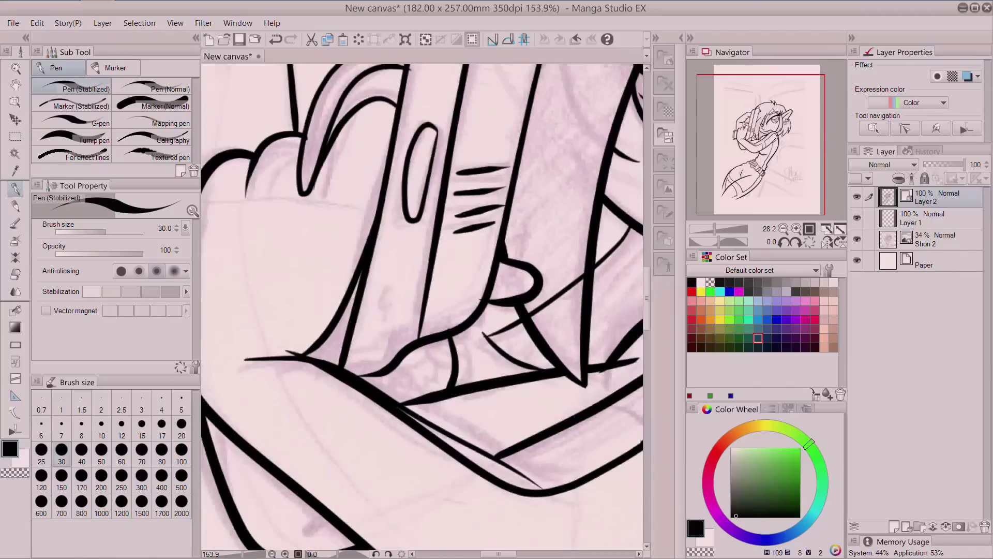
pyautogui.moveTo(390, 101)
pyautogui.mouseDown()
pyautogui.moveTo(360, 106)
pyautogui.moveTo(372, 163)
pyautogui.mouseUp()
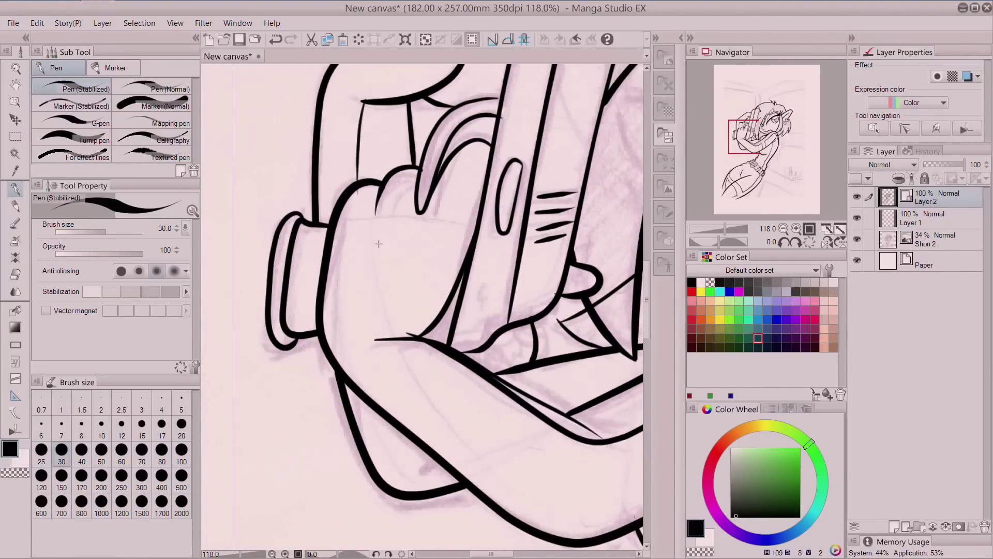
# Trim the overlapping line between the thumb behind the gun and the pointed hair tip with the vector Clip Eraser.
pyautogui.click(16, 275)
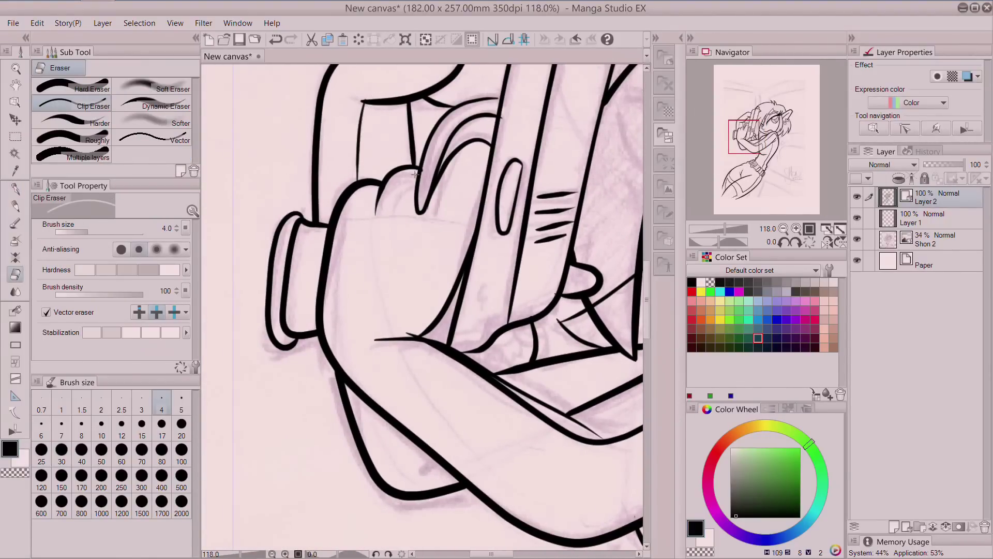
pyautogui.scroll(-2, 225, 326)
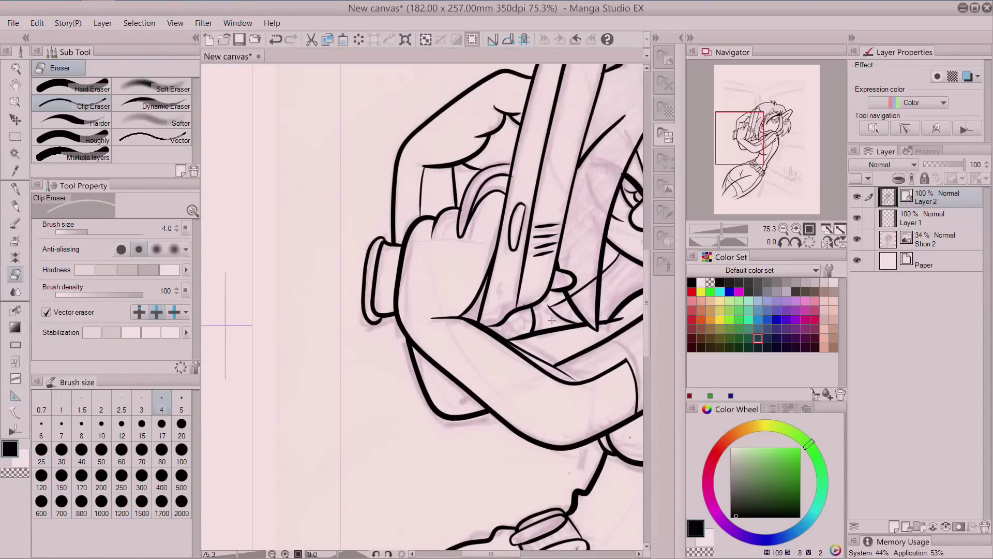
pyautogui.moveTo(575, 277); pyautogui.dragTo(597, 304)
# Adjust the lower hair tip beside the shoulder with Pinch vector line, using Fix either end.
pyautogui.moveTo(759, 157); pyautogui.dragTo(790, 143)
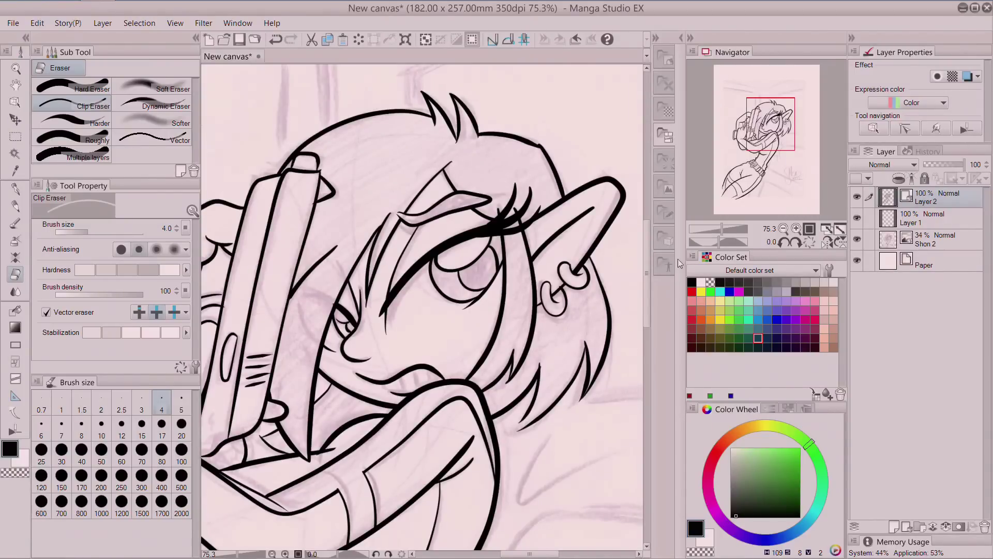
pyautogui.click(15, 430)
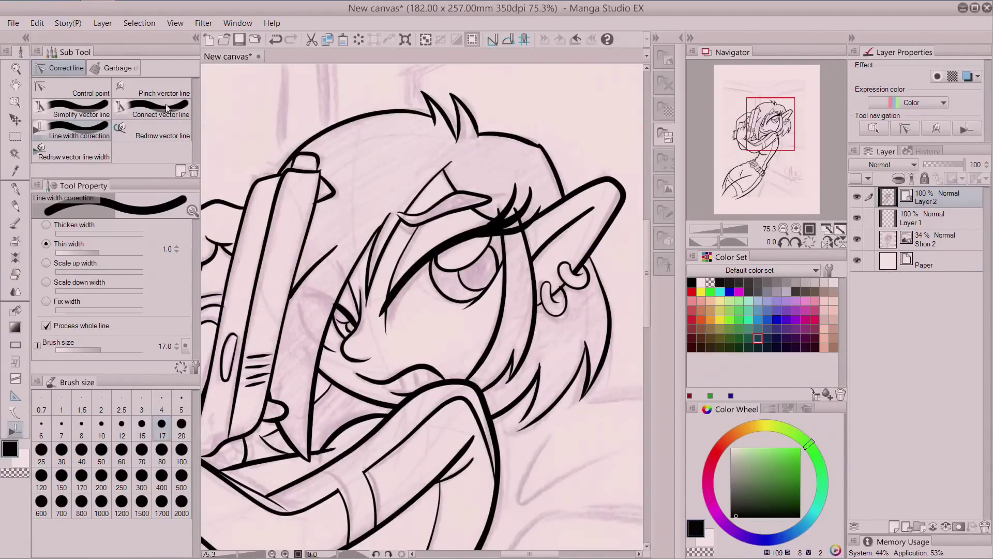
pyautogui.click(151, 89)
pyautogui.moveTo(531, 414); pyautogui.dragTo(544, 420)
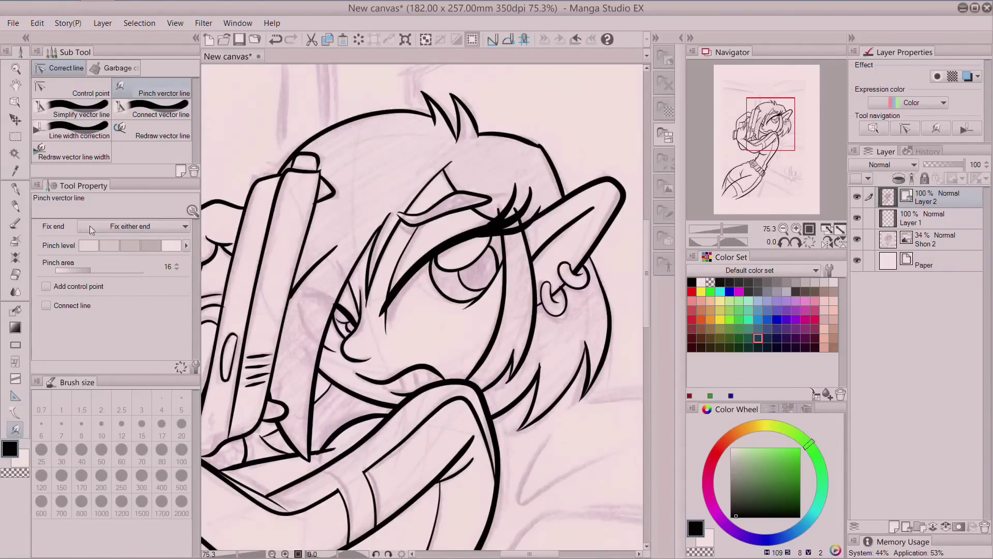
# Thicken the outlines of the two earrings by 1.0 with Line width correction on whole lines.
pyautogui.click(81, 133)
pyautogui.click(554, 313)
pyautogui.click(576, 282)
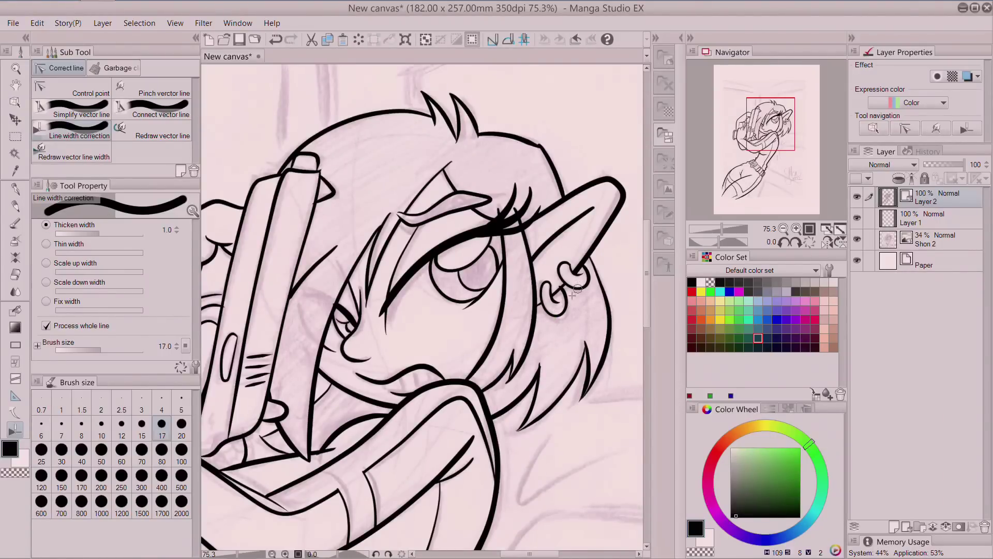
# Trim the overshooting tip of the hair strand between the nose and the large eye with the Clip Eraser.
pyautogui.click(16, 274)
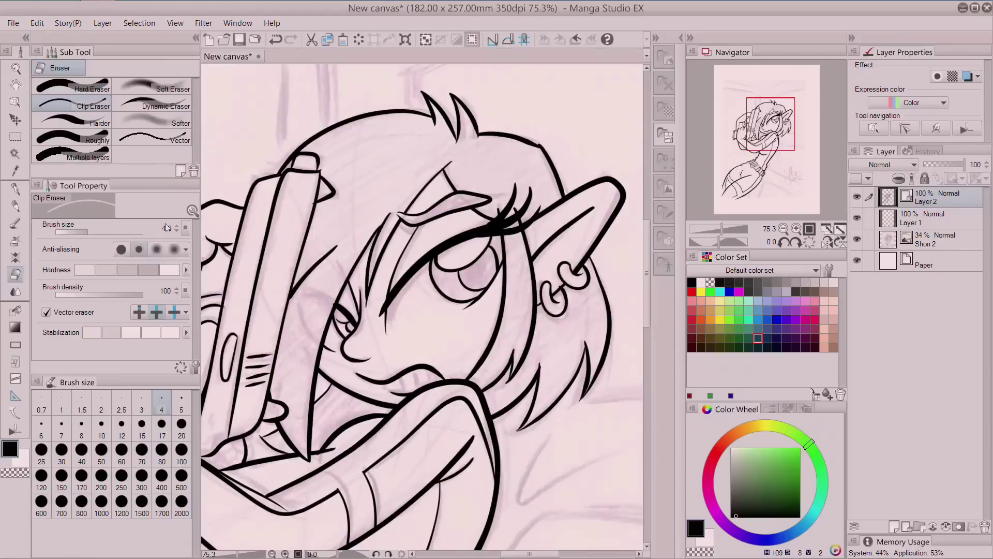
pyautogui.moveTo(381, 322); pyautogui.dragTo(385, 304)
pyautogui.scroll(-3, 459, 345)
# Ink a short crease on the lower rear forearm with the stabilized pen at size 30 and trim its excess.
pyautogui.moveTo(761, 144); pyautogui.dragTo(746, 180)
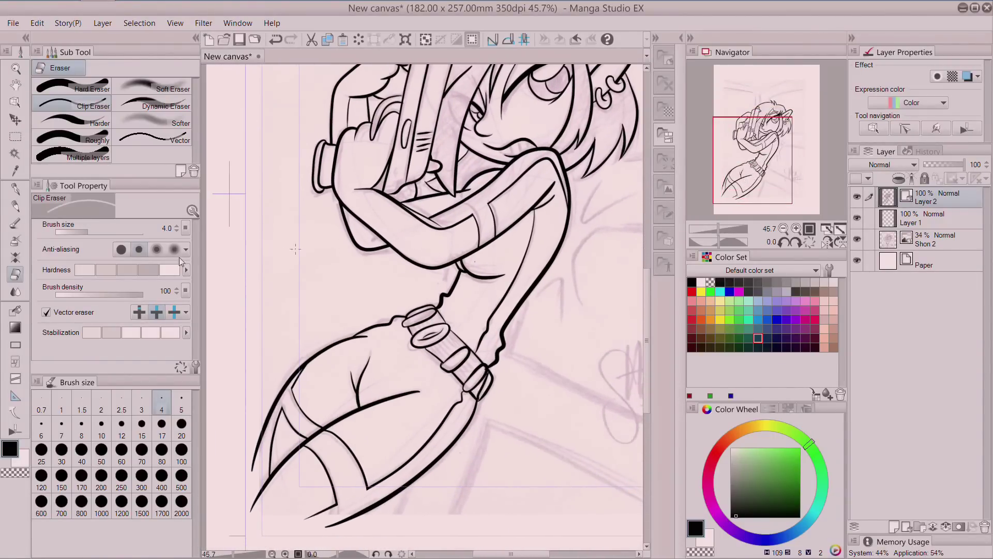
pyautogui.click(15, 189)
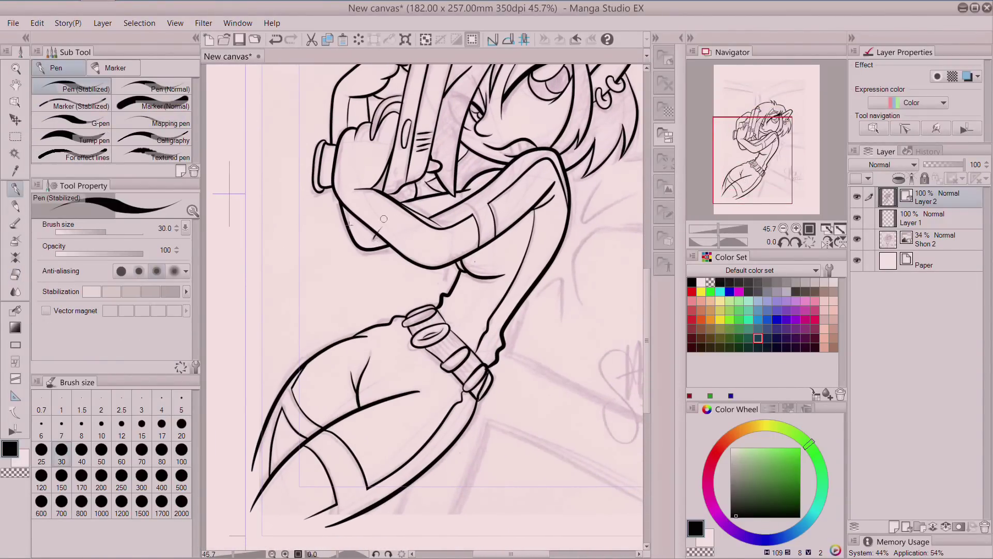
pyautogui.click(15, 274)
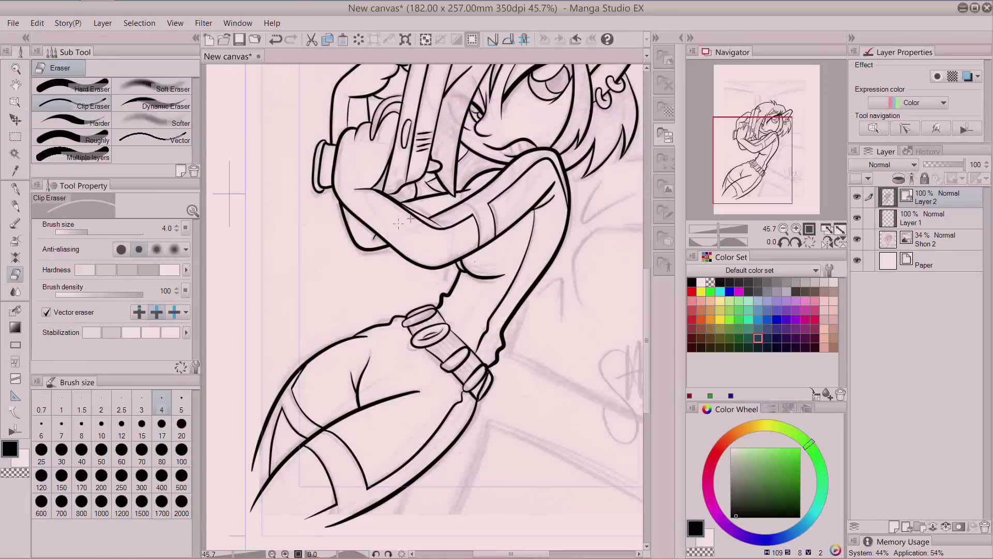
# Correct the inner forearm line widths where the arms cross, thickening by 1.0 and thinning by 1.0 on whole lines.
pyautogui.click(18, 429)
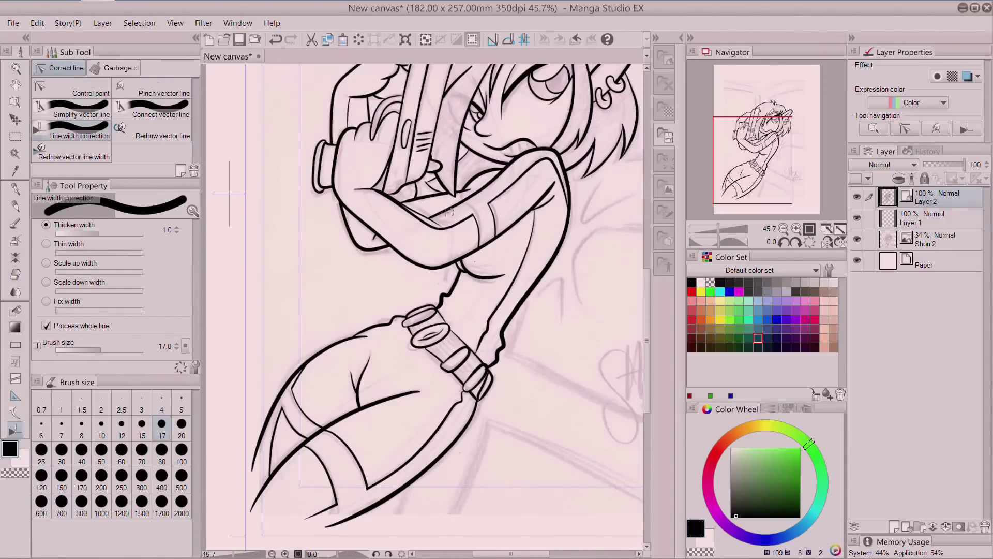
pyautogui.moveTo(426, 214)
pyautogui.mouseDown()
pyautogui.moveTo(465, 213)
pyautogui.moveTo(441, 220)
pyautogui.mouseUp()
pyautogui.click(46, 244)
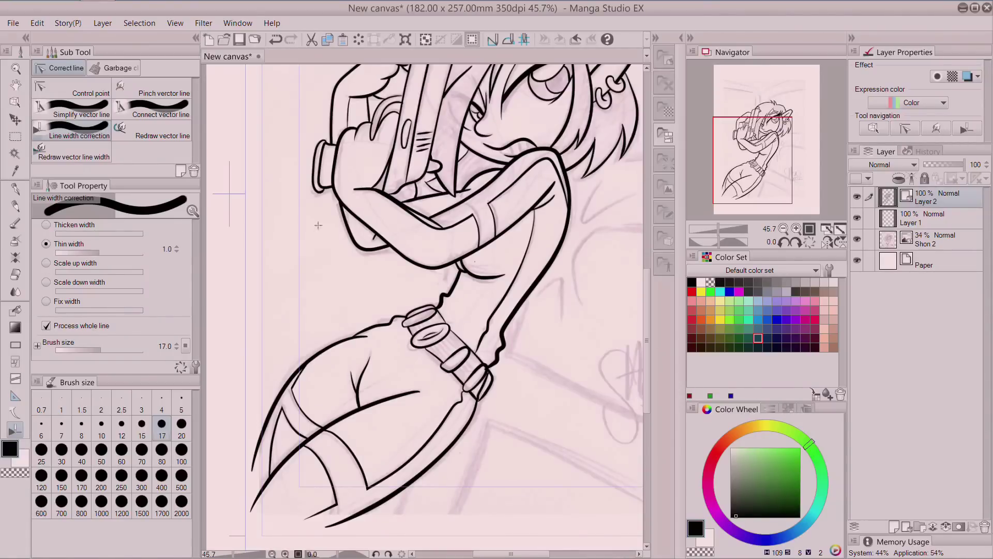
pyautogui.moveTo(432, 226)
pyautogui.mouseDown()
pyautogui.moveTo(448, 235)
pyautogui.moveTo(429, 232)
pyautogui.moveTo(479, 223)
pyautogui.mouseUp()
# On Layer 1, close off the open lower ends of the thighs with thin light grey-blue Marker (Stabilized) lines at size 4.
pyautogui.click(929, 214)
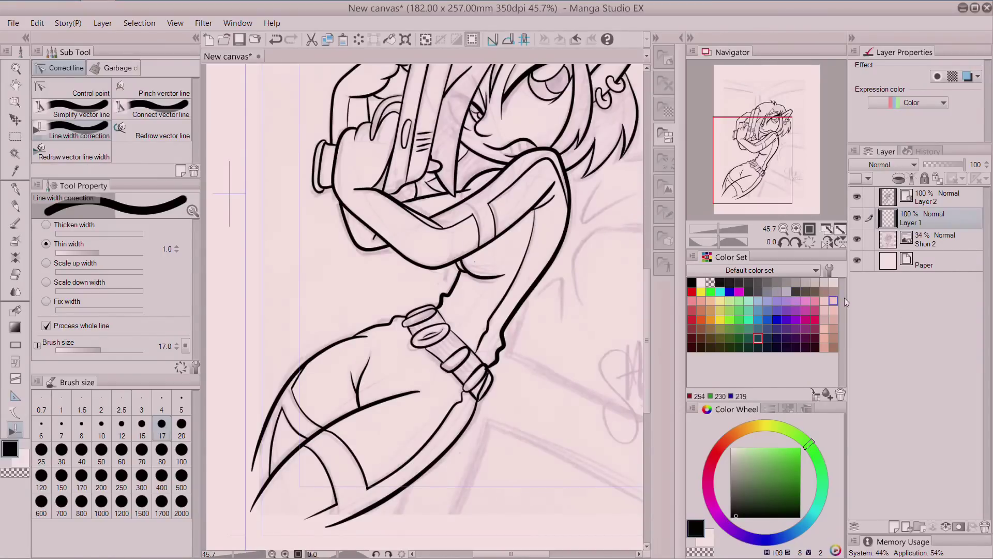
pyautogui.click(796, 291)
pyautogui.click(787, 291)
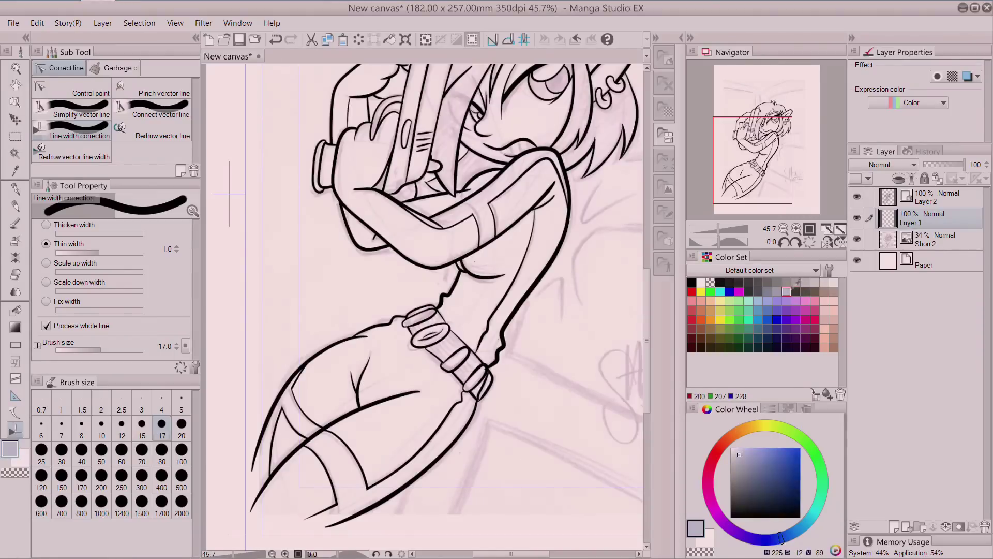
pyautogui.click(16, 189)
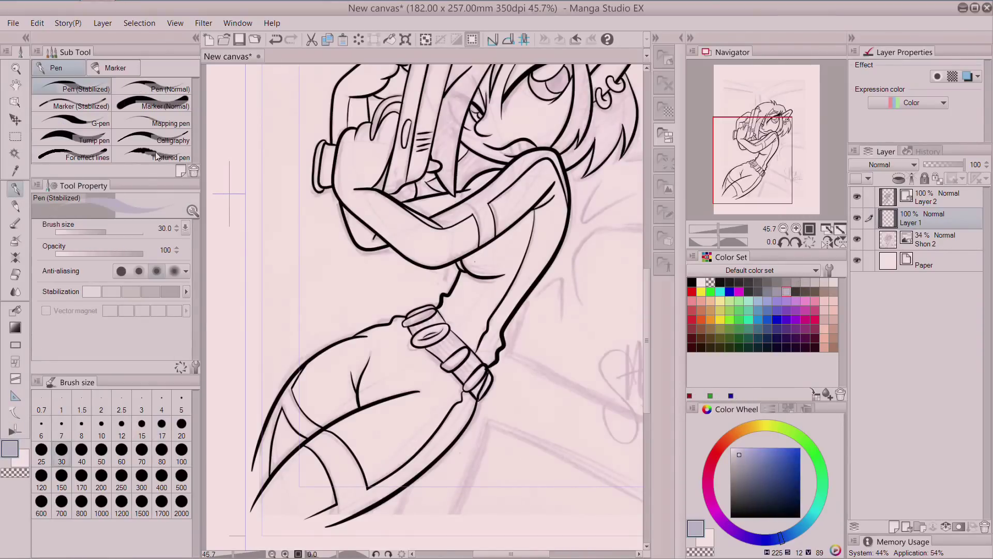
pyautogui.click(73, 101)
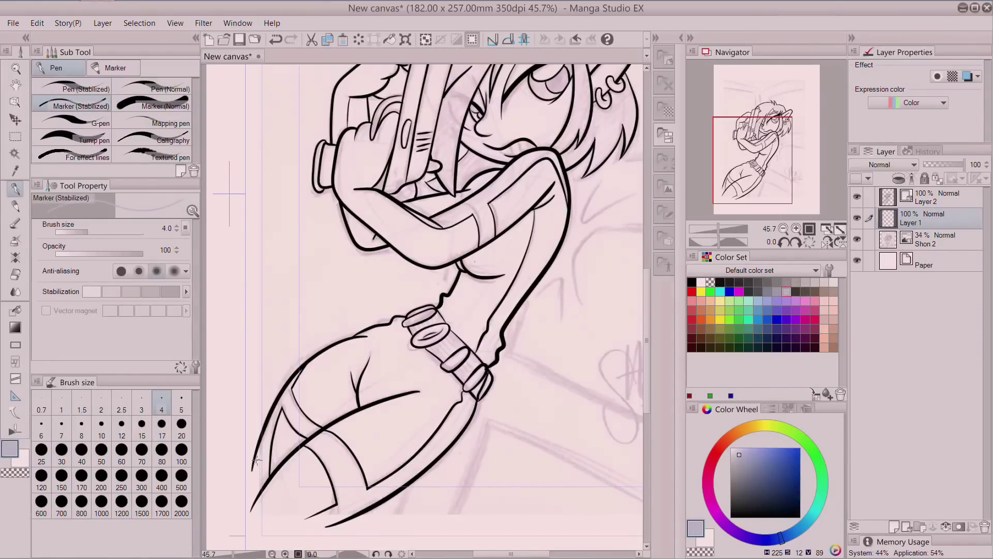
pyautogui.moveTo(254, 472)
pyautogui.mouseDown()
pyautogui.moveTo(253, 522)
pyautogui.moveTo(349, 523)
pyautogui.mouseUp()
pyautogui.click(275, 39)
pyautogui.moveTo(315, 519); pyautogui.dragTo(295, 534)
# Set up the Fill tool with Refer another layer, keeping Layer 1 as the layer to fill.
pyautogui.click(16, 311)
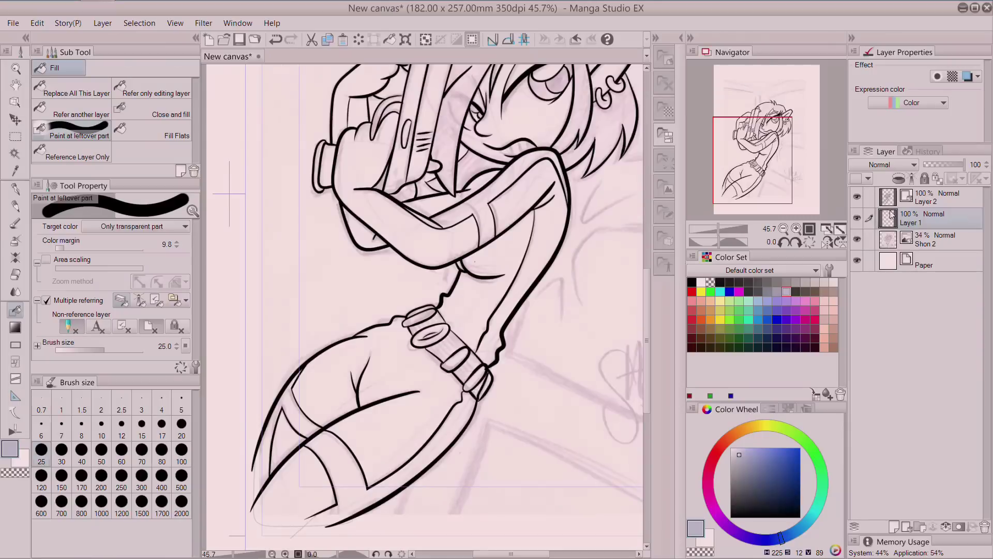
pyautogui.click(931, 197)
pyautogui.click(906, 225)
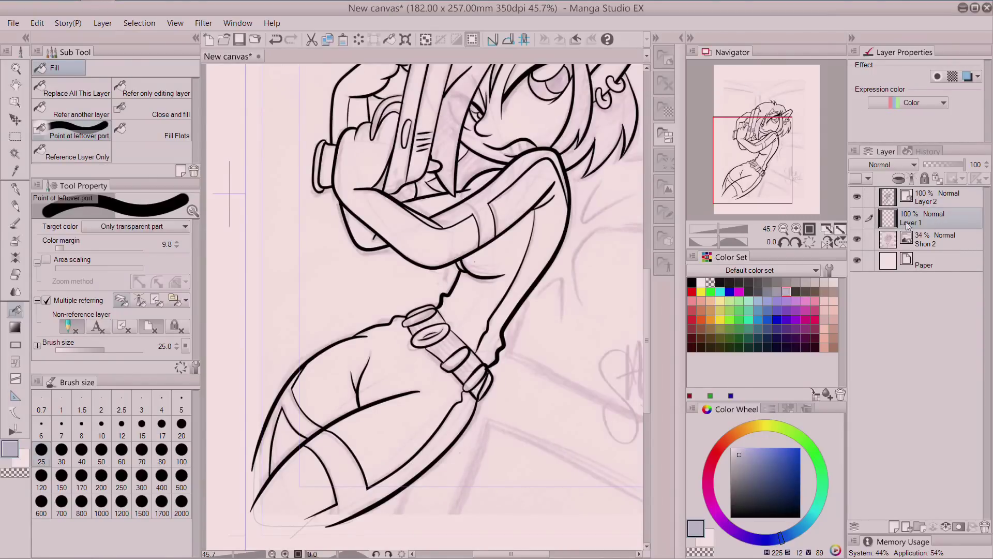
pyautogui.click(93, 111)
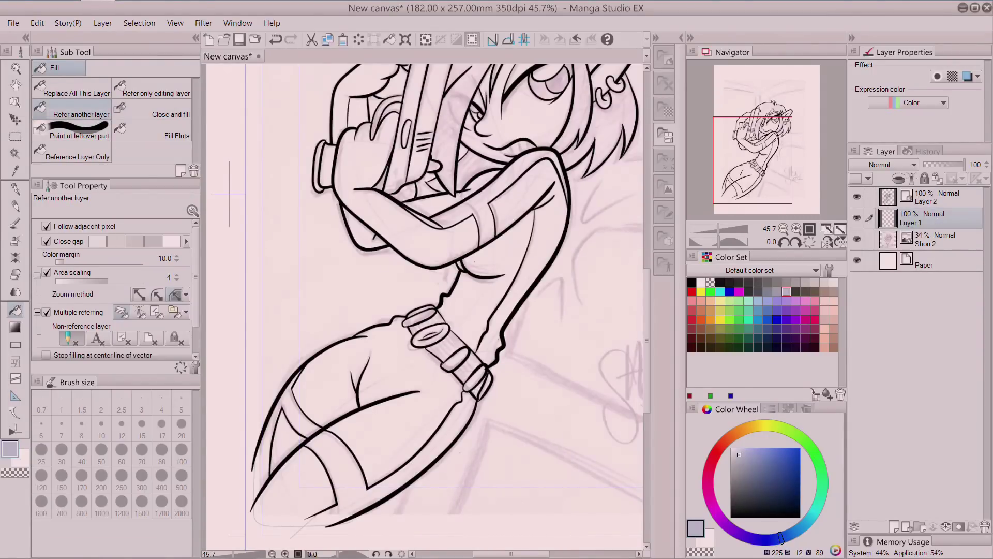
# Try filling the sleeve, torso side panel, outer thigh and thigh bands with light grey-blue.
pyautogui.click(554, 237)
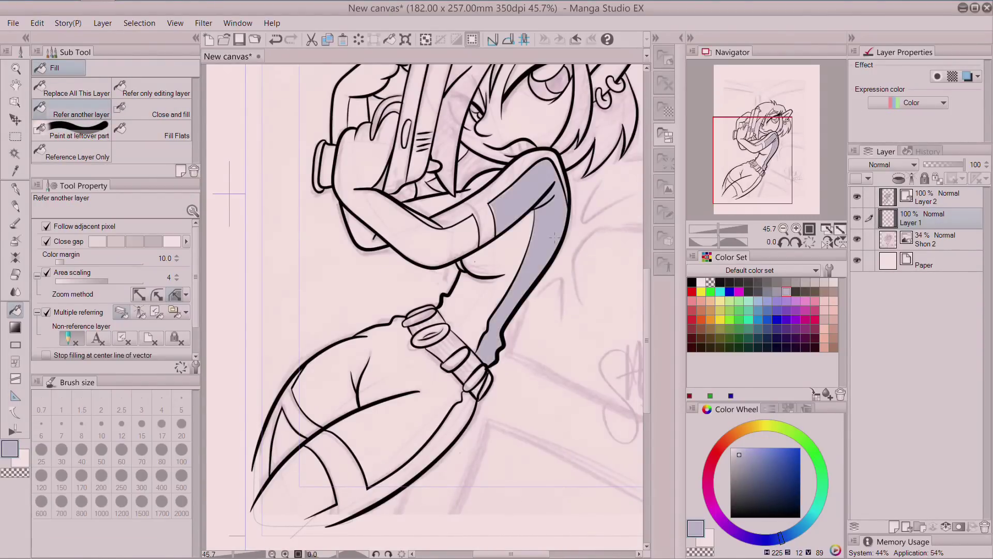
pyautogui.click(460, 413)
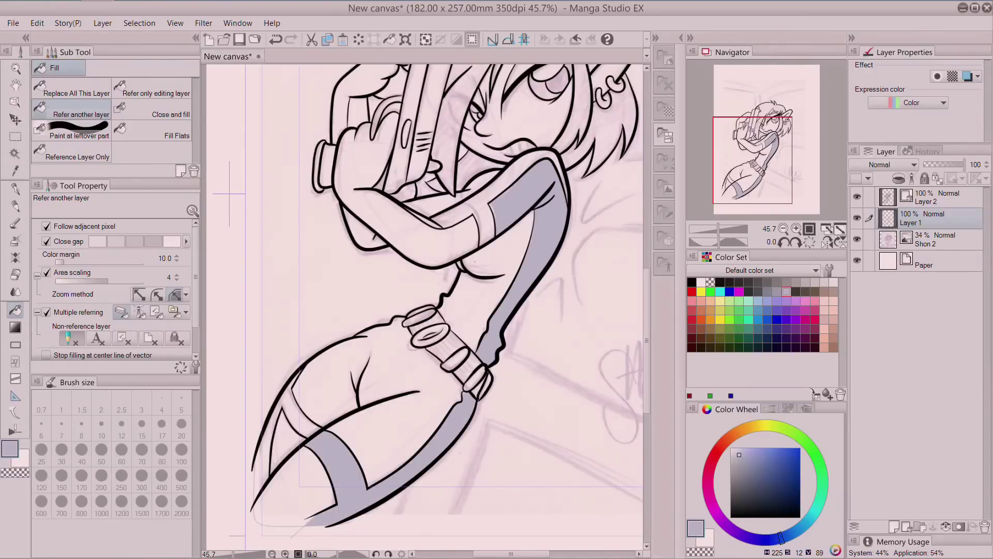
pyautogui.click(303, 429)
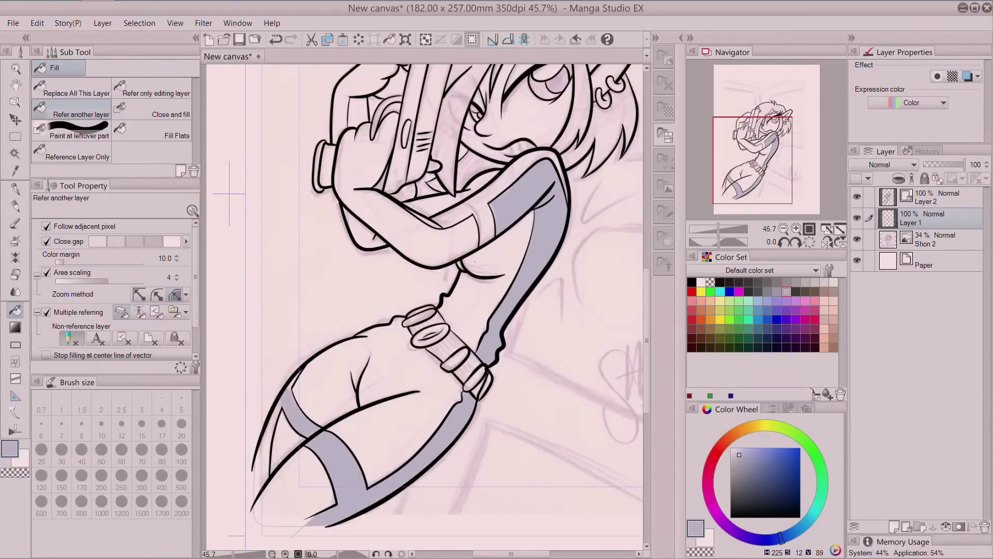
pyautogui.scroll(4, 331, 355)
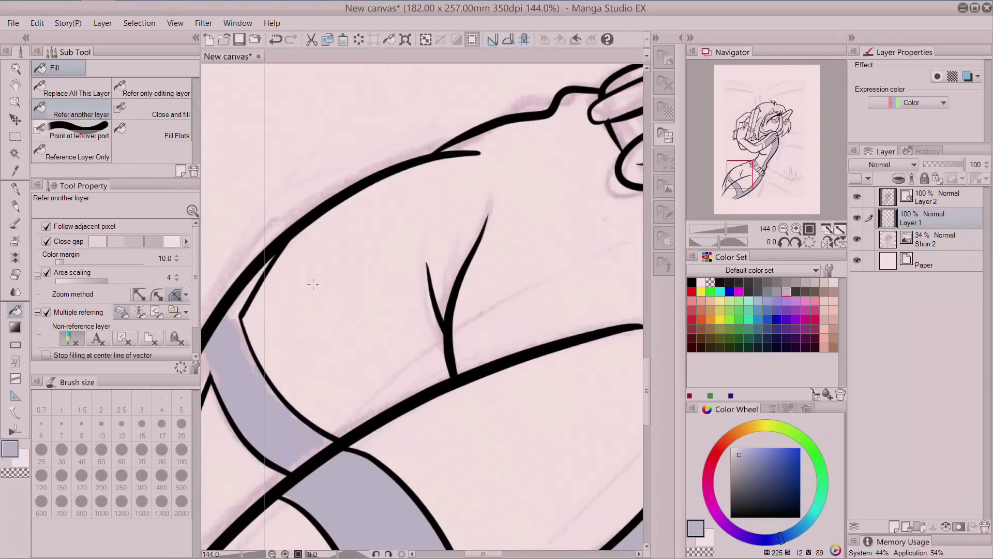
pyautogui.scroll(-3, 316, 67)
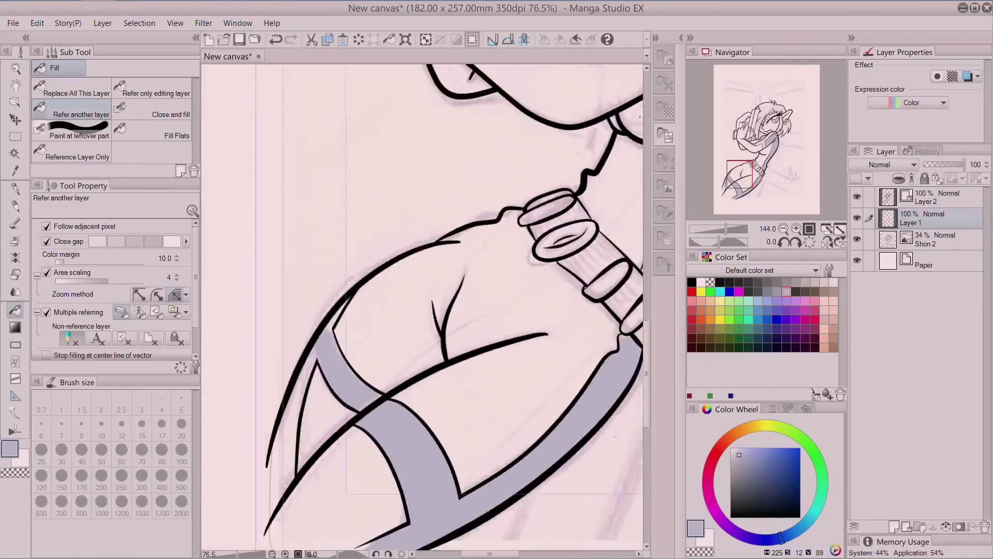
# Undo the trial fills on the sleeve, torso side and thigh bands.
pyautogui.click(277, 40)
pyautogui.click(277, 41)
pyautogui.click(276, 40)
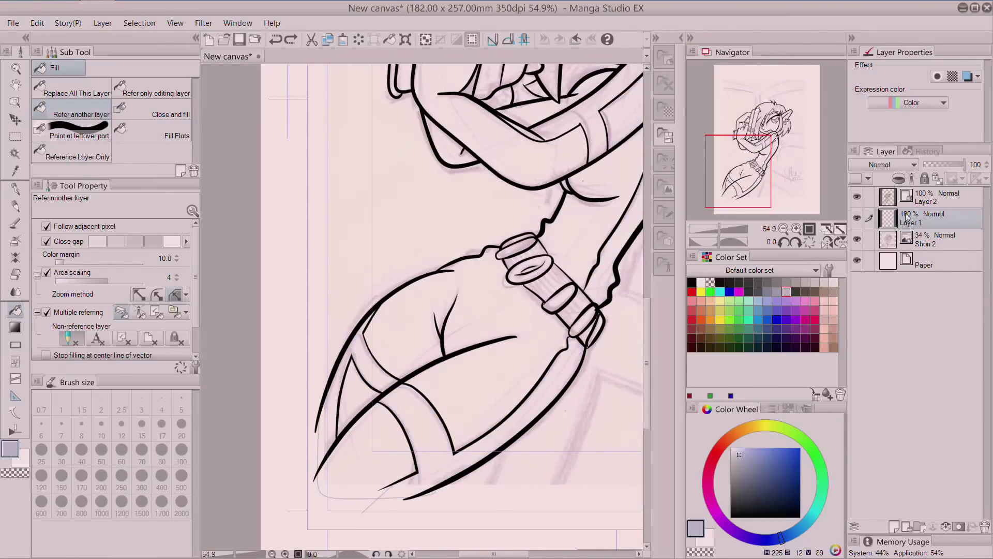
# Set the 34% opacity sketch layer as a draft layer so fills ignore it.
pyautogui.rightClick(925, 240)
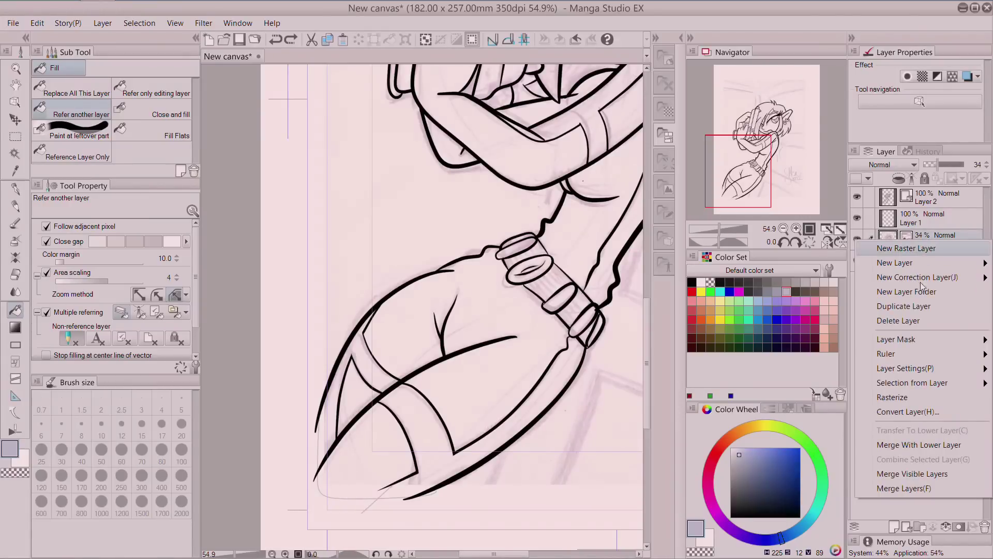
pyautogui.moveTo(886, 346)
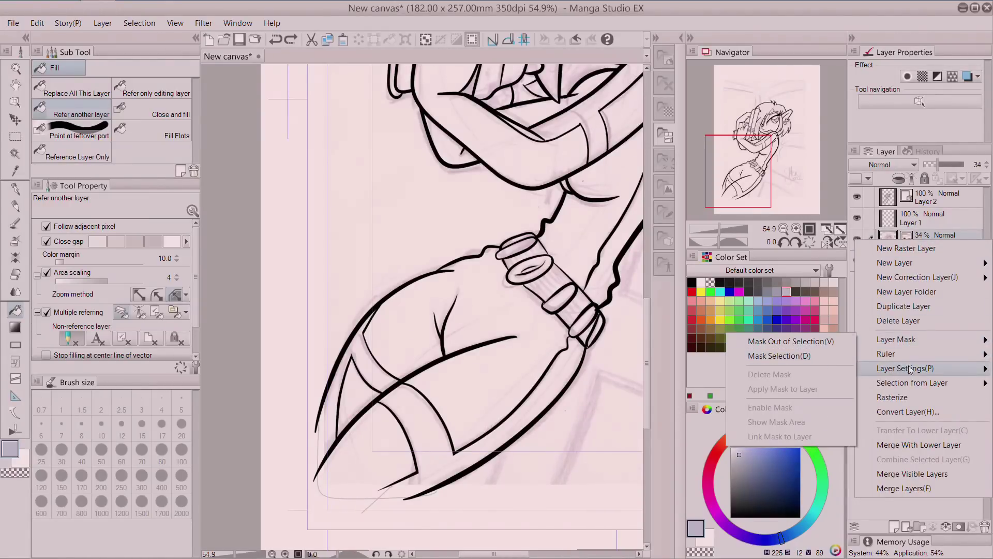
pyautogui.moveTo(902, 369)
pyautogui.click(838, 384)
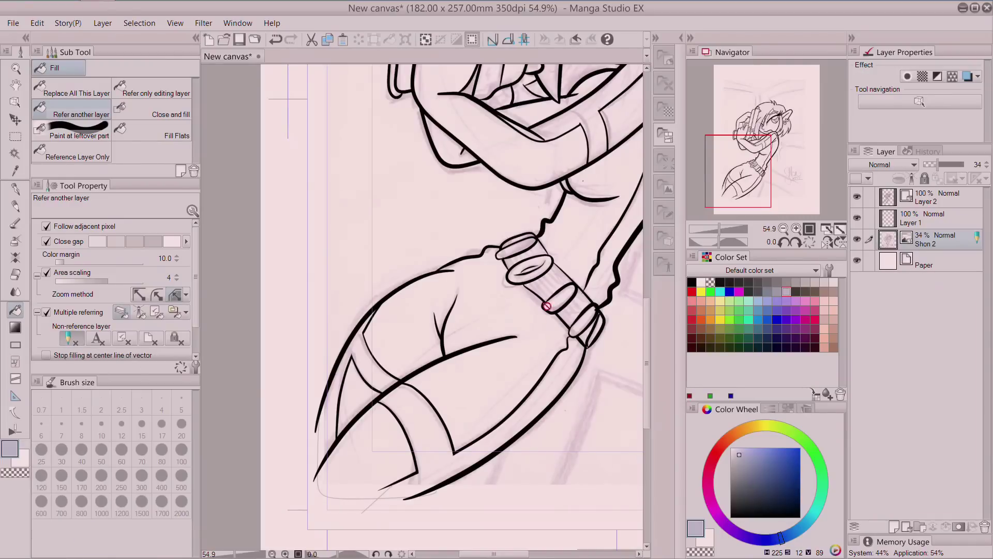
# On Layer 1, fill the outer thigh panels and both thigh bands with light grey-blue.
pyautogui.click(928, 220)
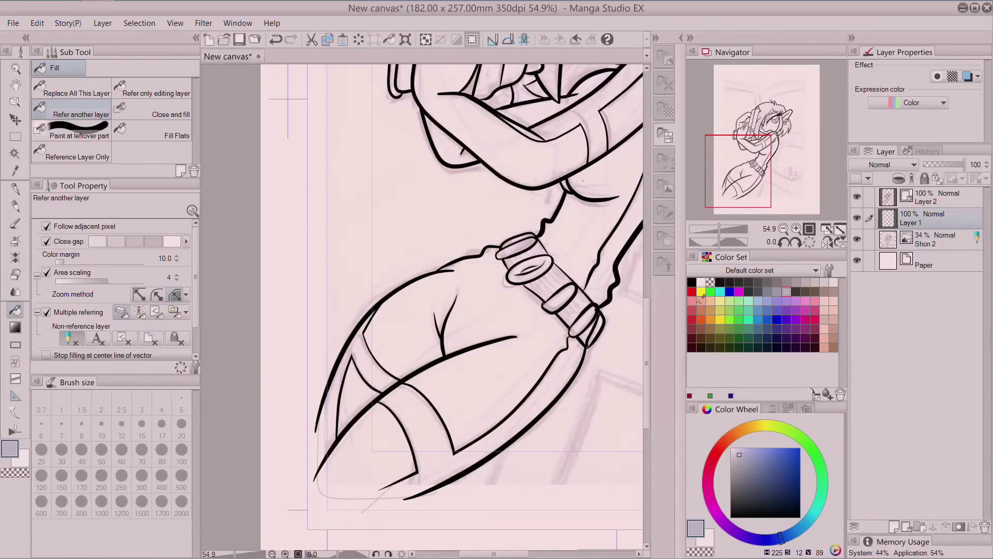
pyautogui.click(545, 385)
pyautogui.click(383, 363)
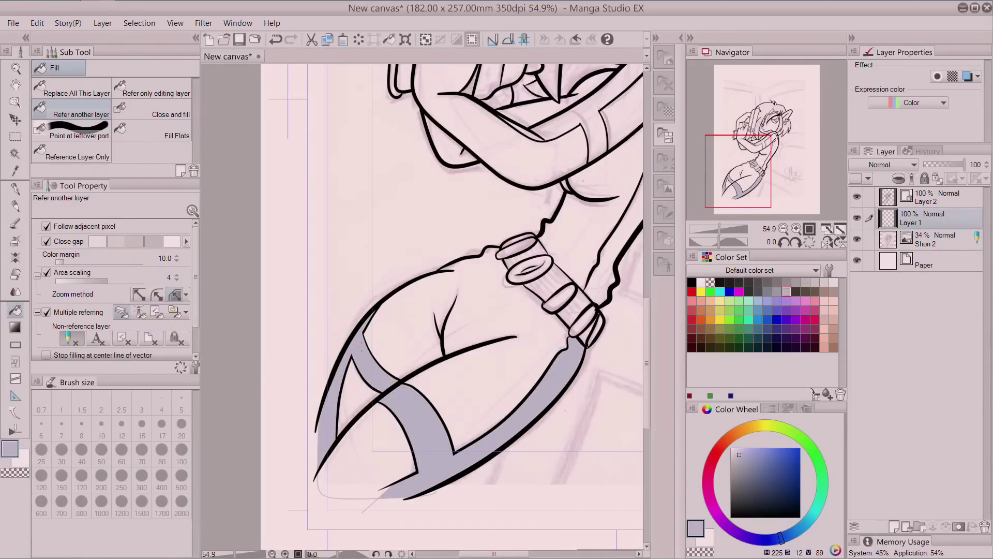
# Fill the torso side panel, both sleeves, the forearms and the gloved hands with light grey-blue.
pyautogui.click(752, 168)
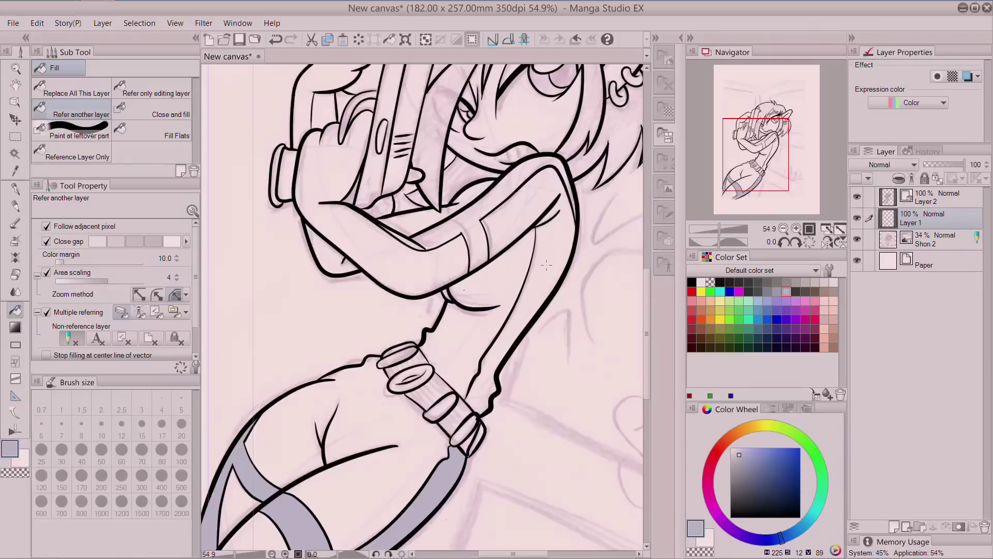
pyautogui.click(547, 265)
pyautogui.click(447, 263)
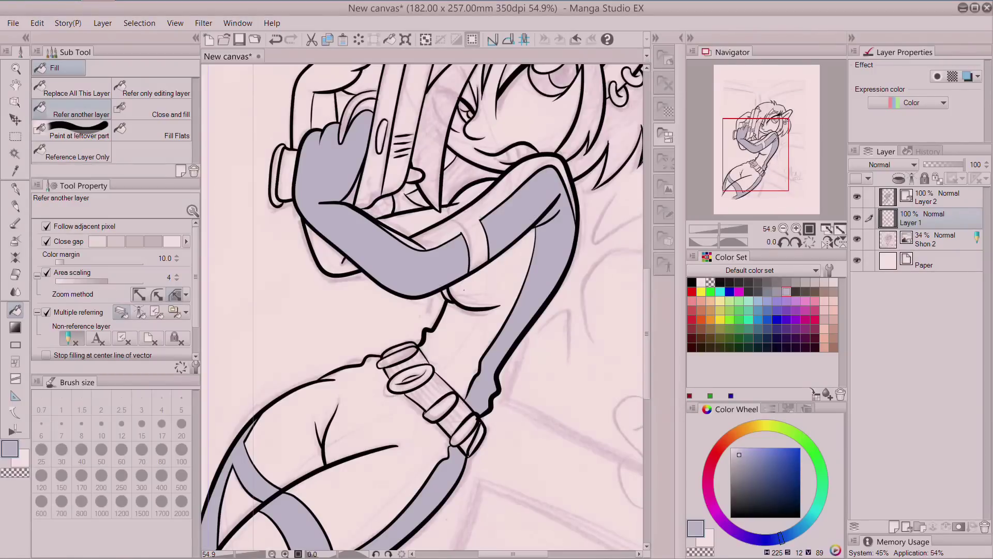
pyautogui.click(342, 258)
pyautogui.click(305, 108)
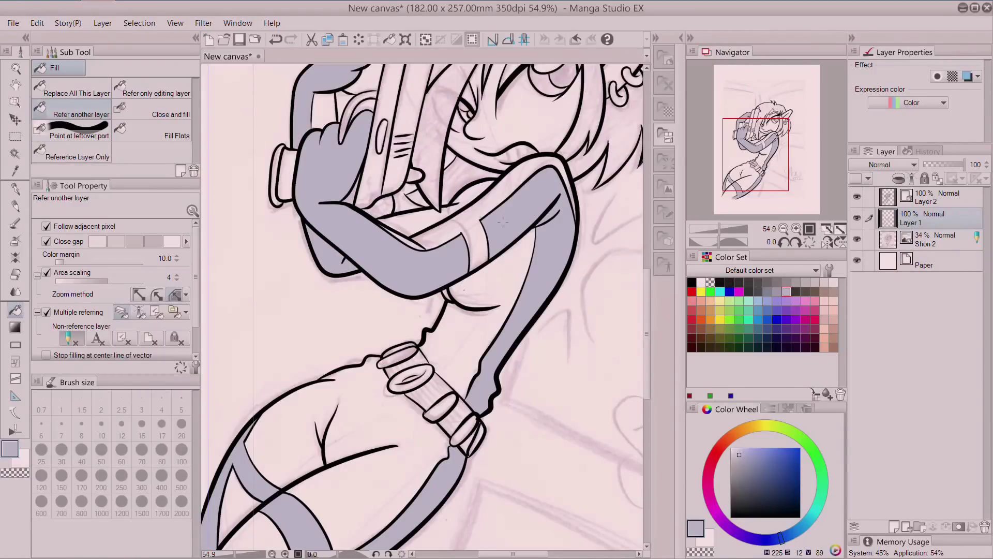
pyautogui.click(418, 219)
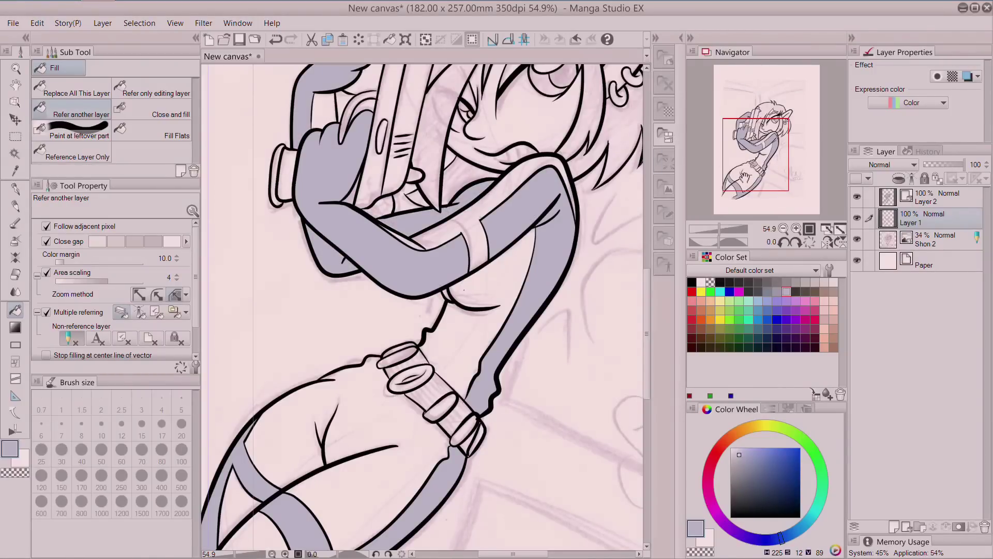
pyautogui.moveTo(765, 167); pyautogui.dragTo(769, 145)
pyautogui.click(343, 229)
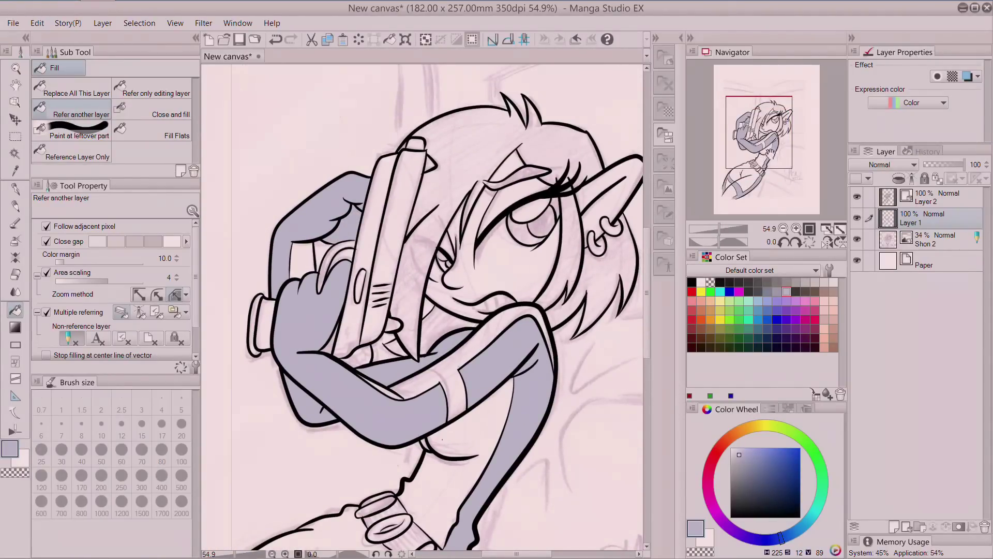
# Fill the torso, shoulder area, upper-arm band and inner far sleeve with slate blue-grey (H 217, S 28, V 66).
pyautogui.moveTo(771, 154); pyautogui.dragTo(775, 173)
pyautogui.click(767, 291)
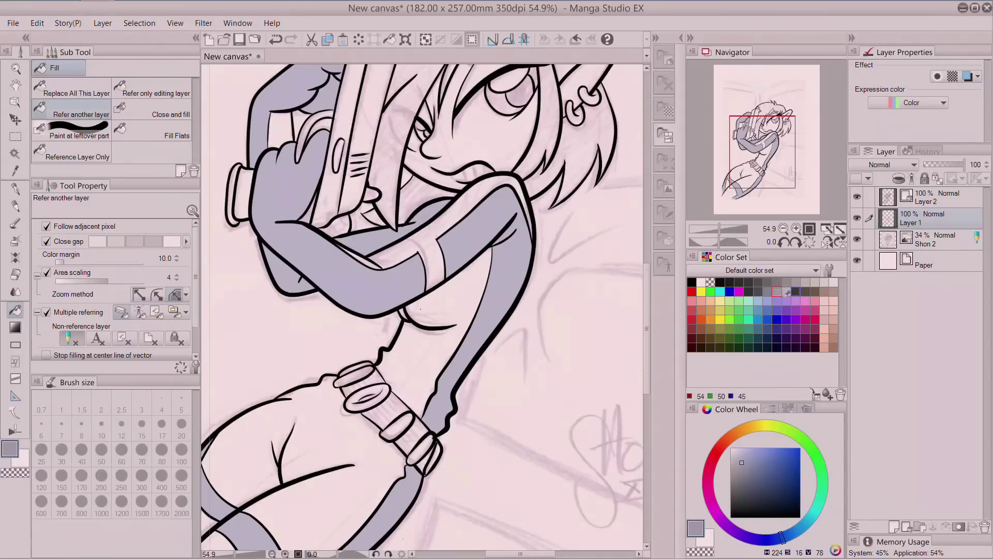
pyautogui.click(445, 342)
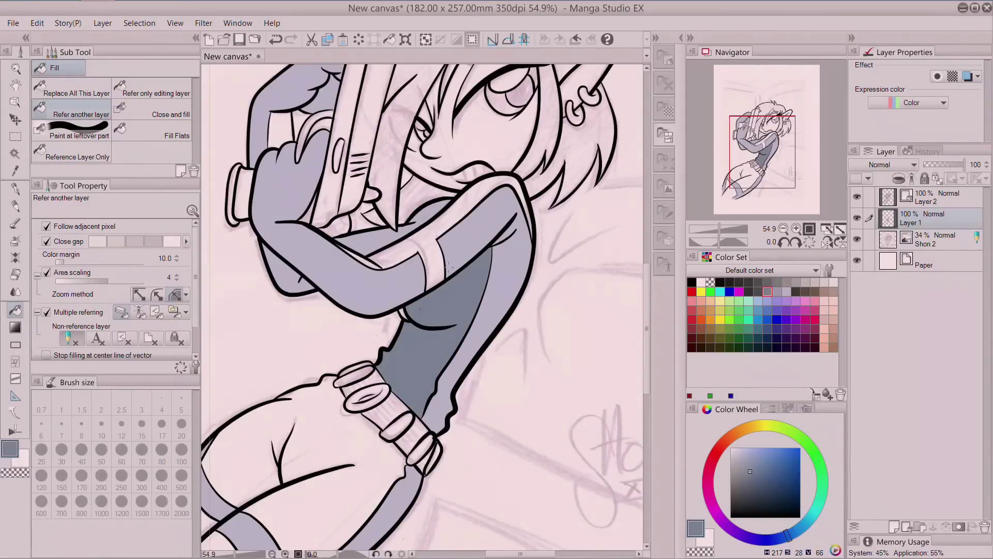
pyautogui.click(465, 228)
pyautogui.click(368, 263)
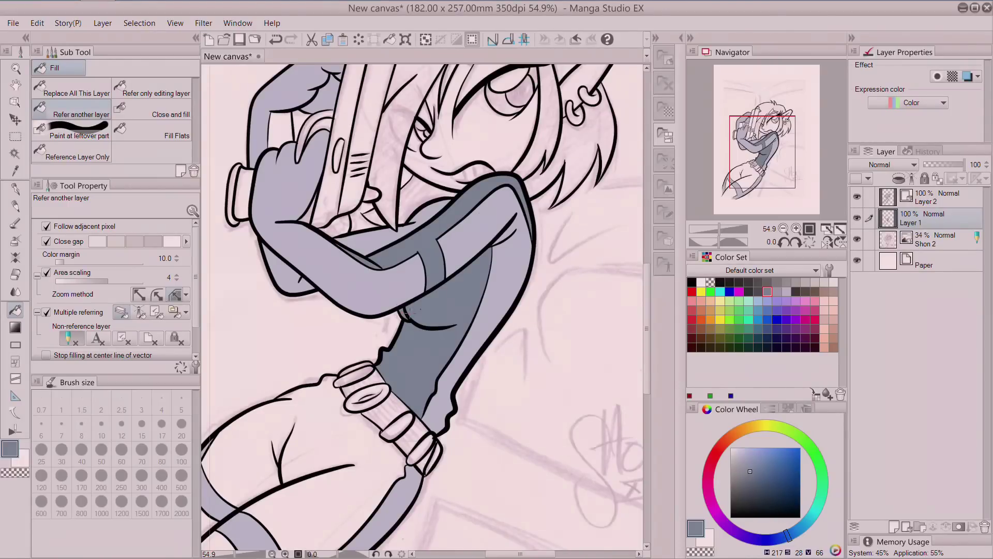
pyautogui.click(281, 130)
# Fill the hips, thighs and lower leg sections between the light bands with the same slate blue-grey.
pyautogui.click(349, 435)
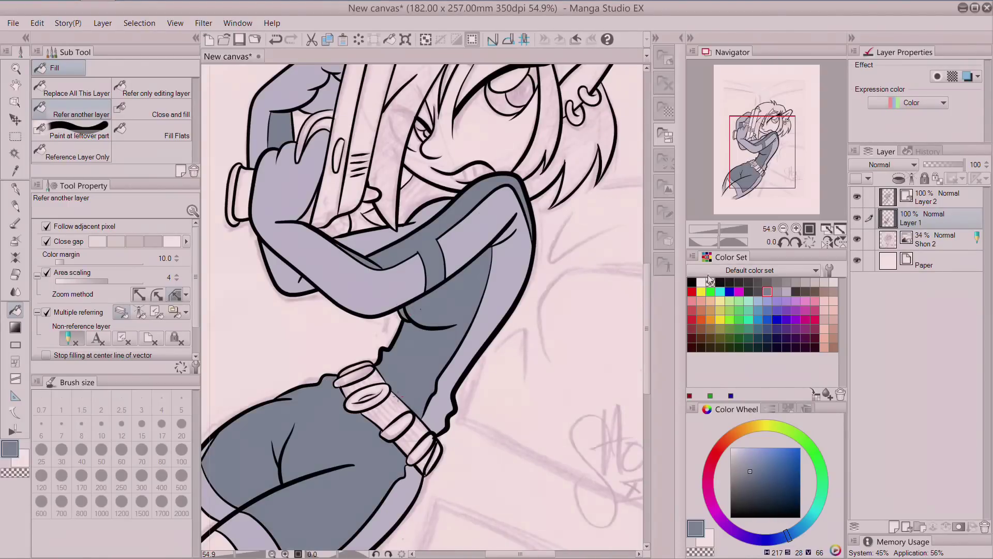
pyautogui.moveTo(376, 474); pyautogui.dragTo(498, 332)
pyautogui.click(325, 380)
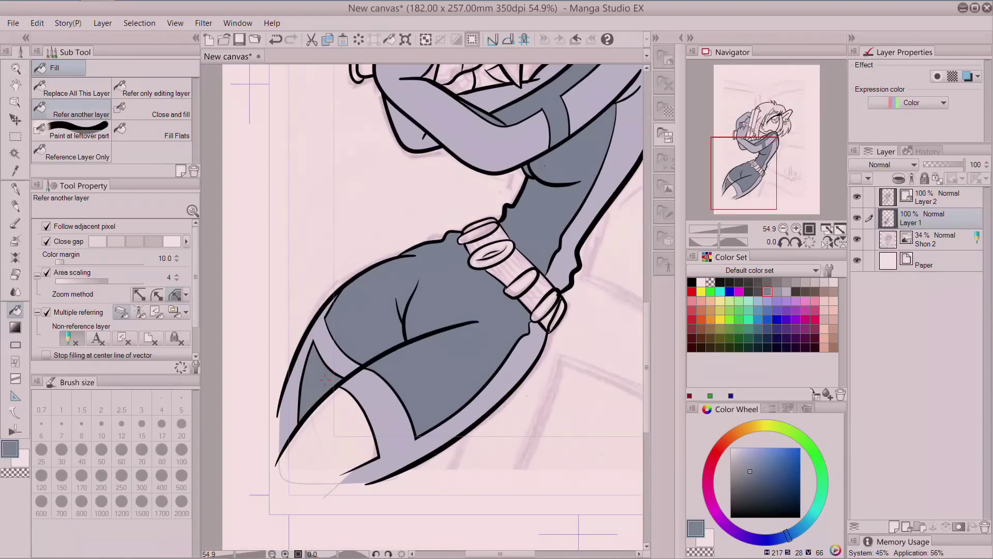
pyautogui.click(342, 437)
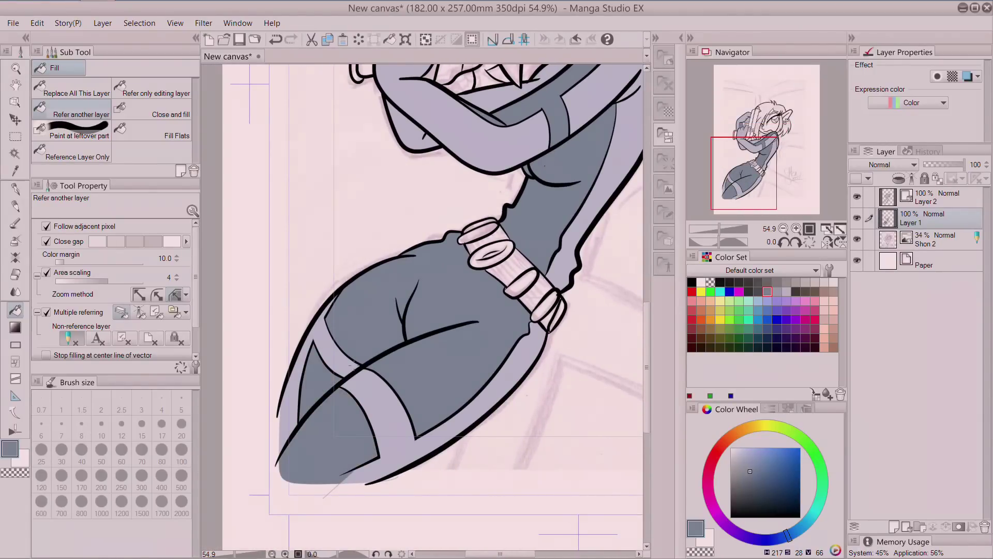
# Fill the face, forehead and pointed ear with light peach skin colour (H 19, S 14, V 100).
pyautogui.moveTo(761, 181); pyautogui.dragTo(779, 145)
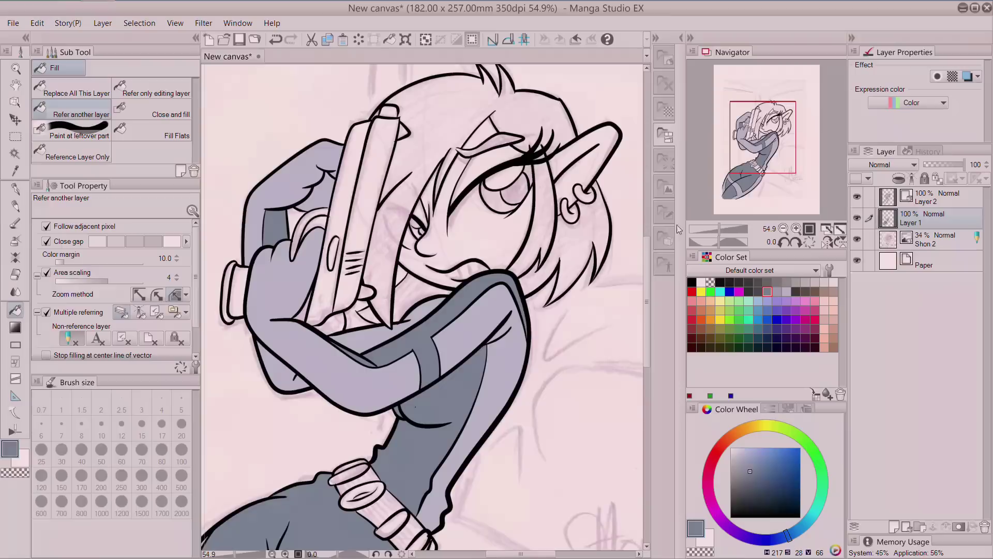
pyautogui.click(834, 301)
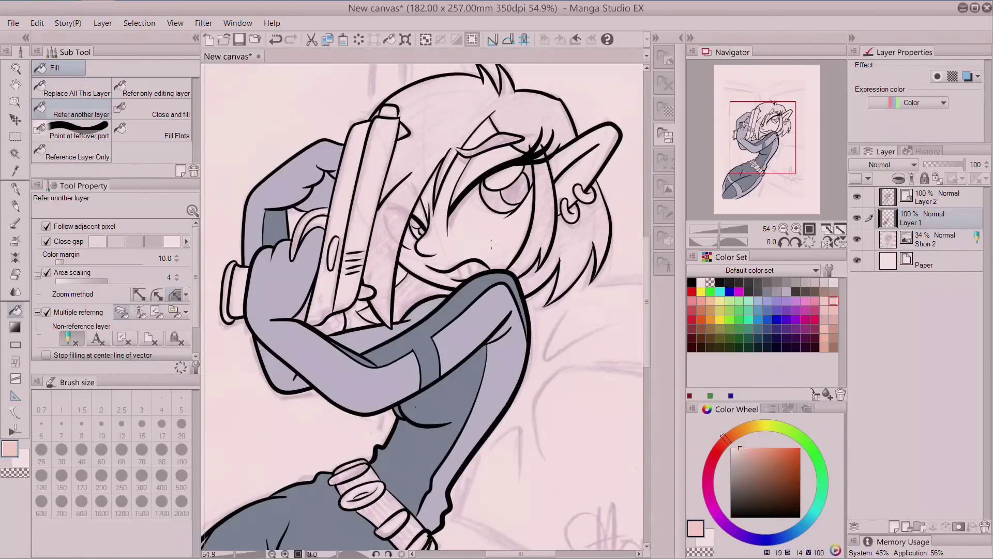
pyautogui.click(486, 159)
pyautogui.click(481, 135)
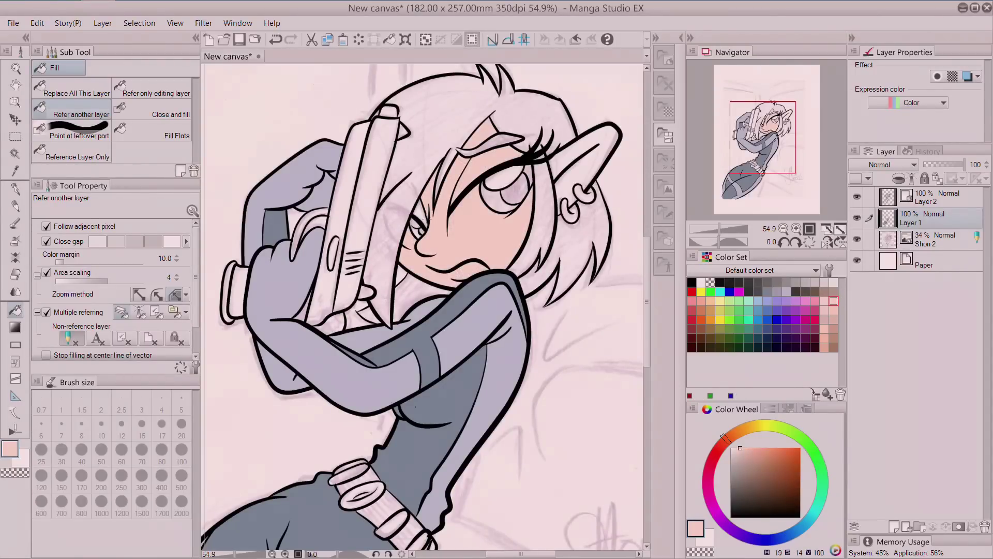
pyautogui.click(582, 172)
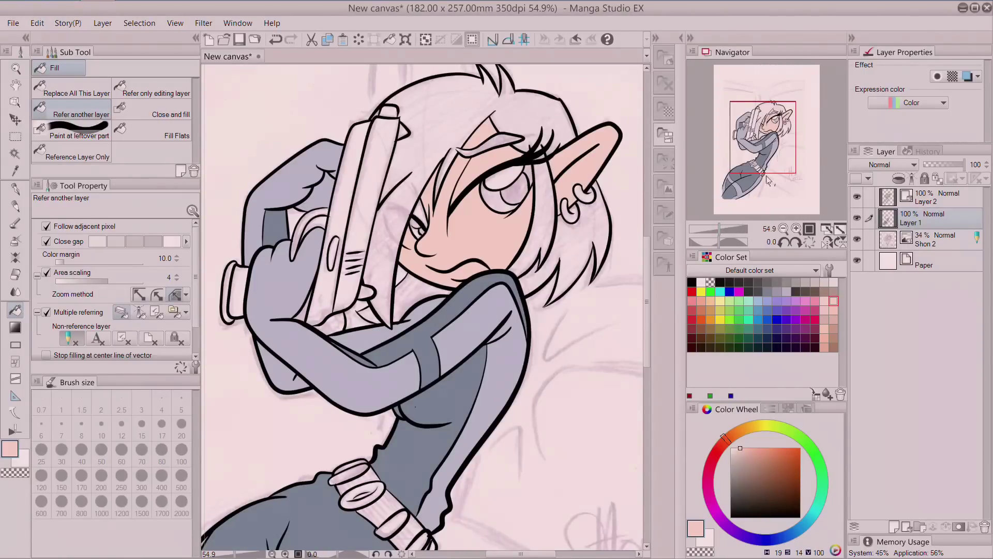
# Fill all hair sections, including the fringe and the parts behind the ear and under the chin, with light violet (H 240, S 40, V 100).
pyautogui.keyDown('alt'); pyautogui.click(448, 383); pyautogui.keyUp('alt')
pyautogui.click(304, 309)
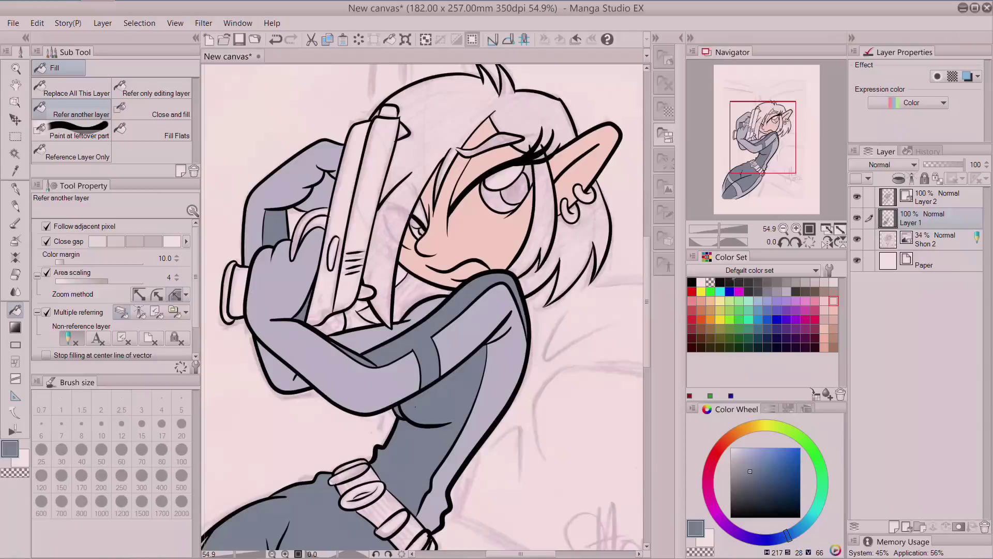
pyautogui.click(777, 310)
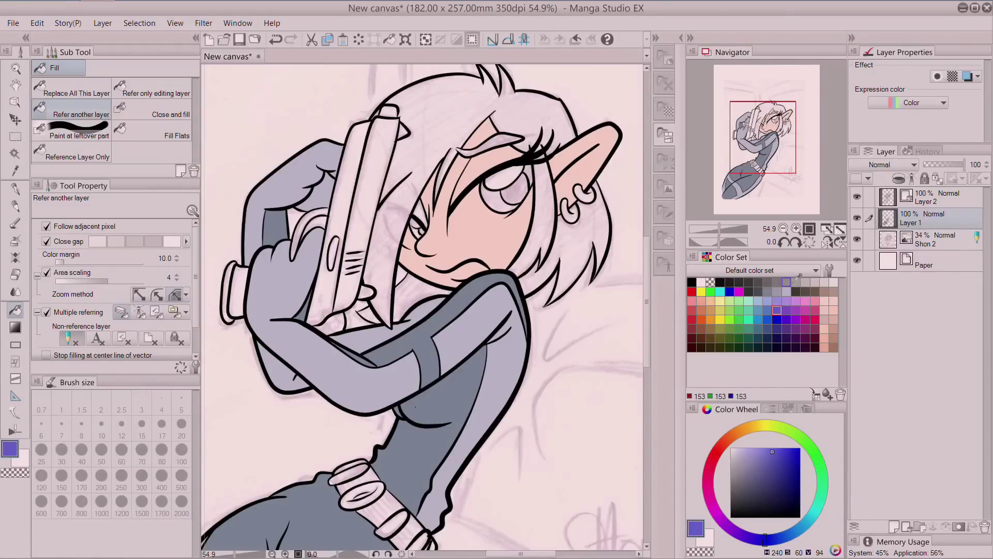
pyautogui.click(787, 300)
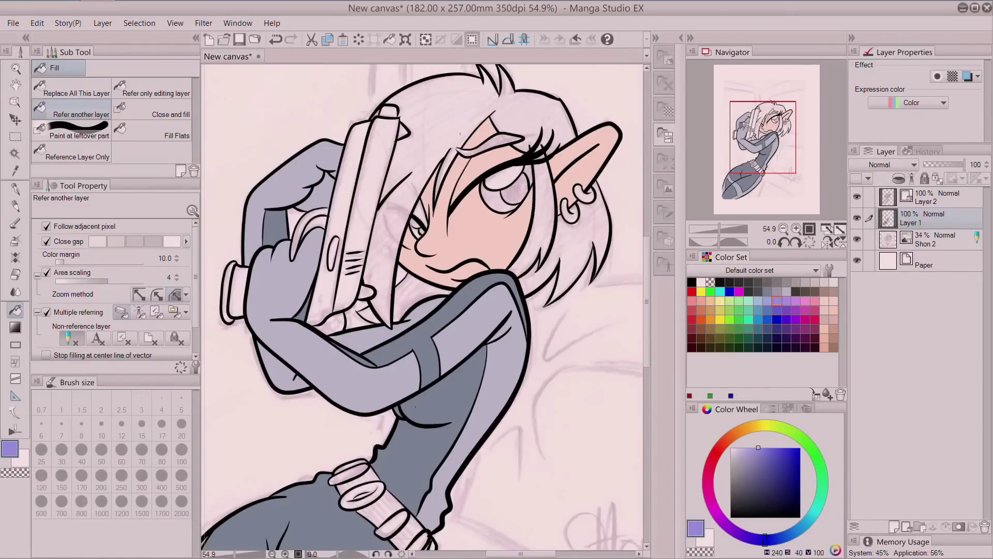
pyautogui.click(430, 125)
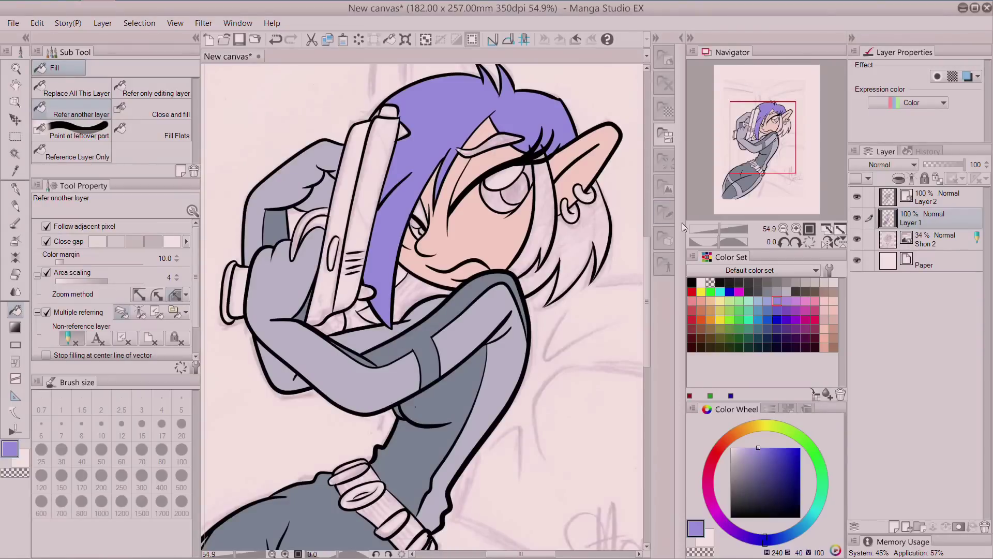
pyautogui.click(541, 243)
pyautogui.click(603, 218)
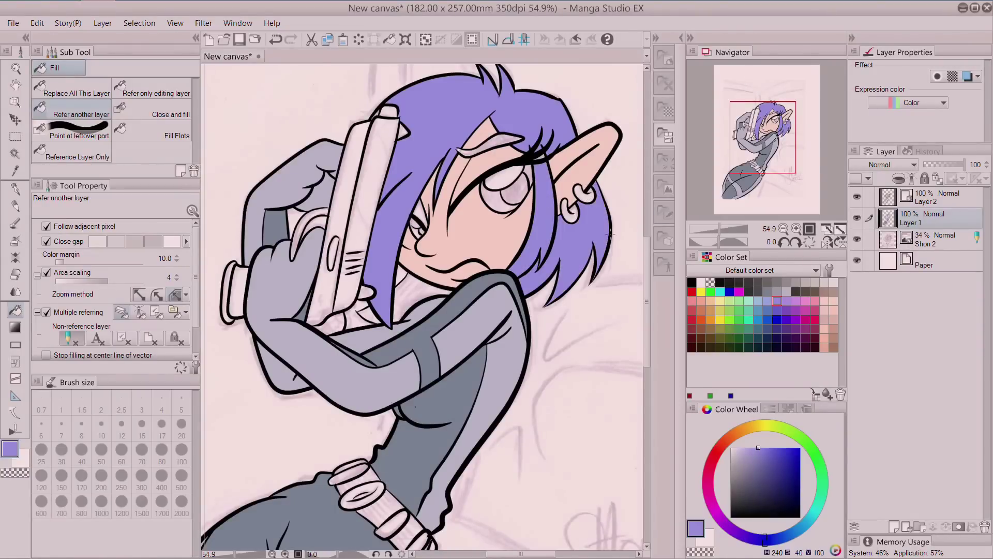
pyautogui.click(392, 294)
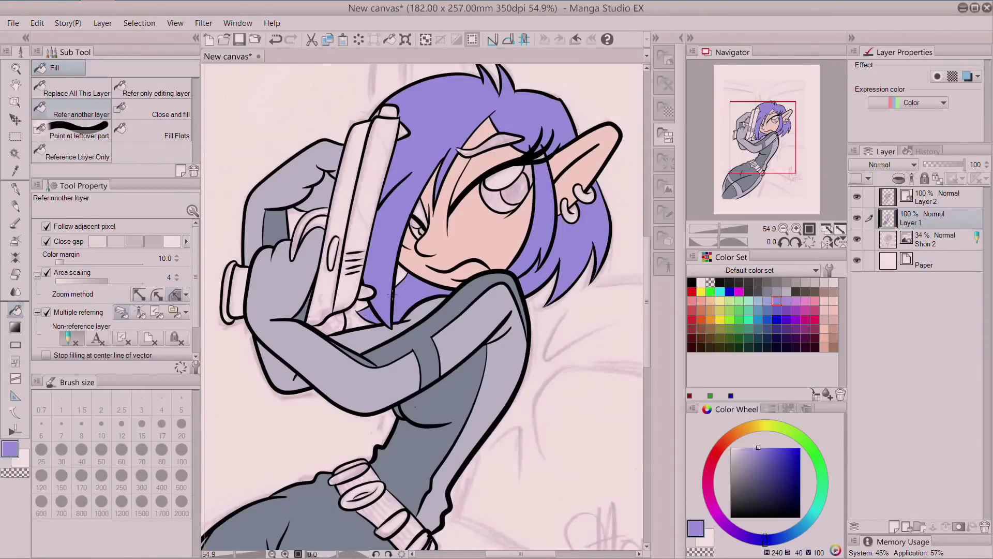
# Fill the pupils of both eyes with black and the white of the smaller eye with white.
pyautogui.keyDown('alt'); pyautogui.click(474, 218); pyautogui.keyUp('alt')
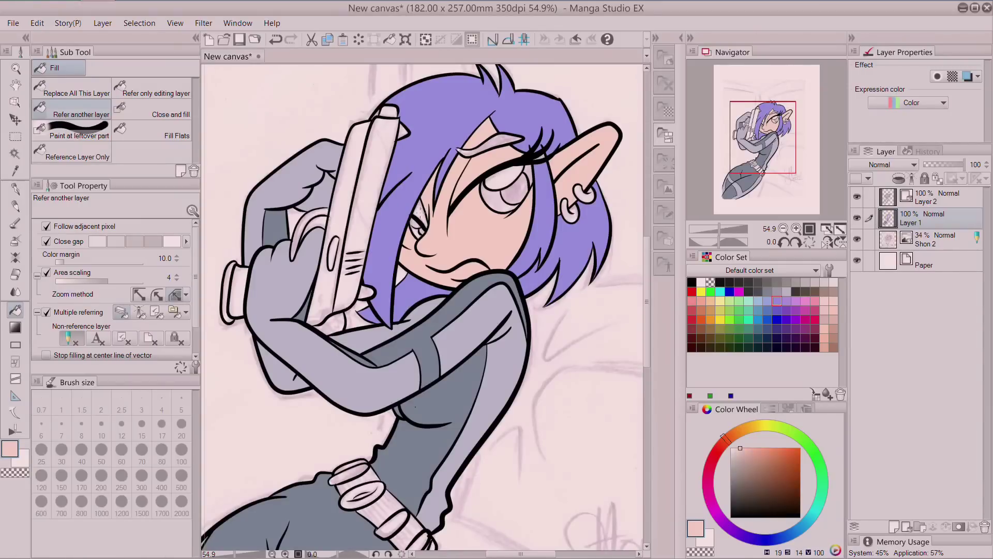
pyautogui.moveTo(756, 443); pyautogui.dragTo(730, 517)
pyautogui.click(518, 190)
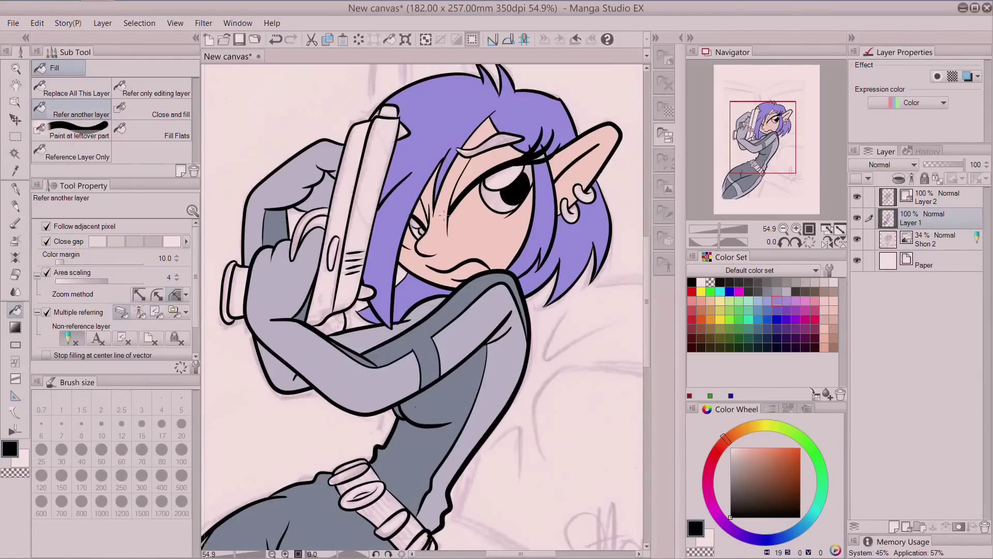
pyautogui.click(422, 230)
pyautogui.click(731, 448)
pyautogui.click(410, 223)
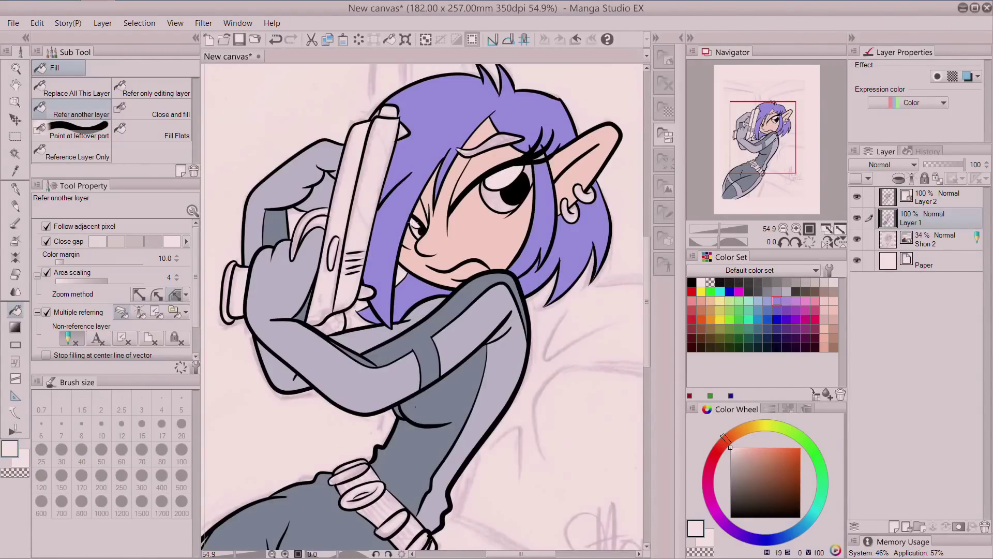
# Try pale yellow as the iris colour in both eyes.
pyautogui.click(766, 426)
pyautogui.click(753, 447)
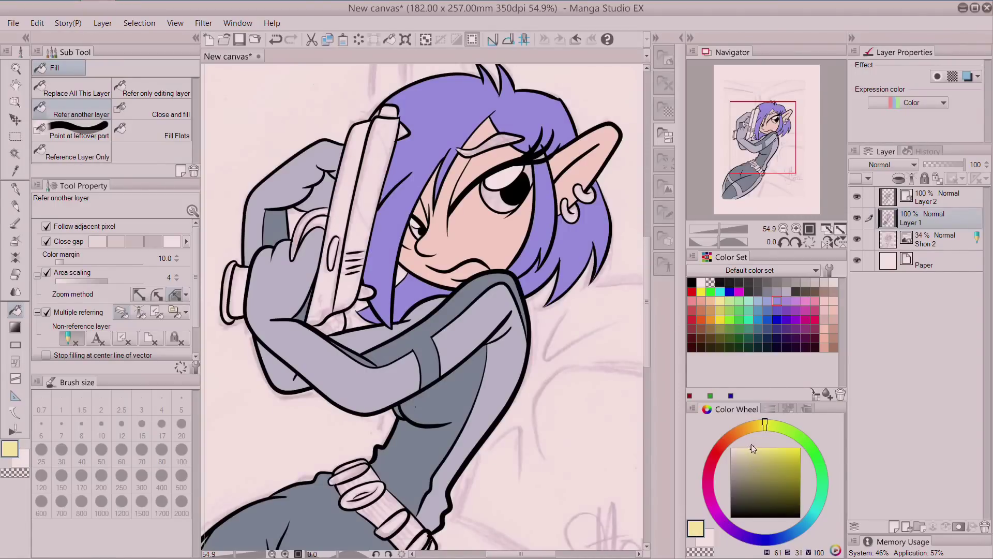
pyautogui.click(757, 448)
pyautogui.click(515, 198)
# Fill the irises of both eyes with light blue, keeping the pupils black, and lighten the large iris to H 192, S 19, V 99.
pyautogui.moveTo(791, 529); pyautogui.dragTo(807, 520)
pyautogui.click(515, 189)
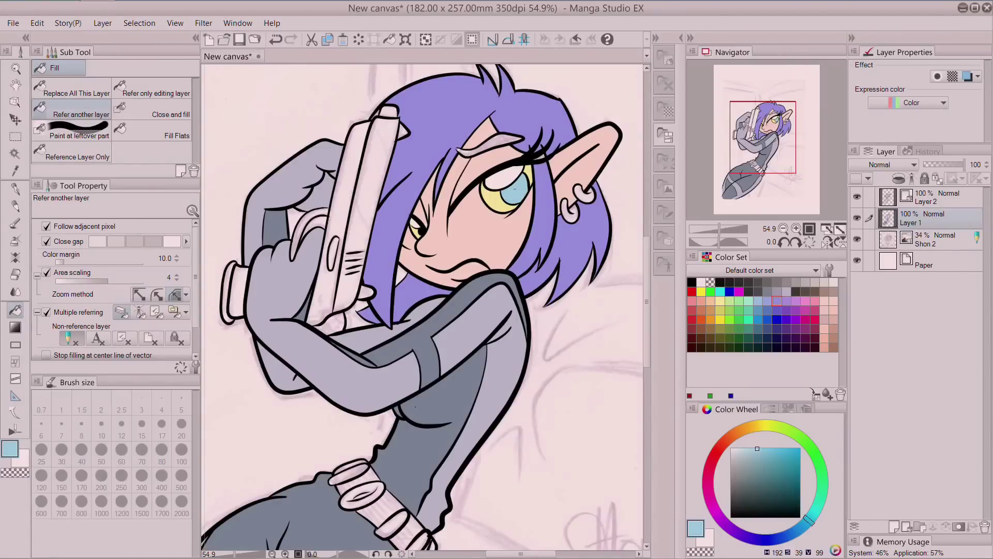
pyautogui.click(276, 39)
pyautogui.click(492, 202)
pyautogui.click(530, 175)
pyautogui.click(417, 231)
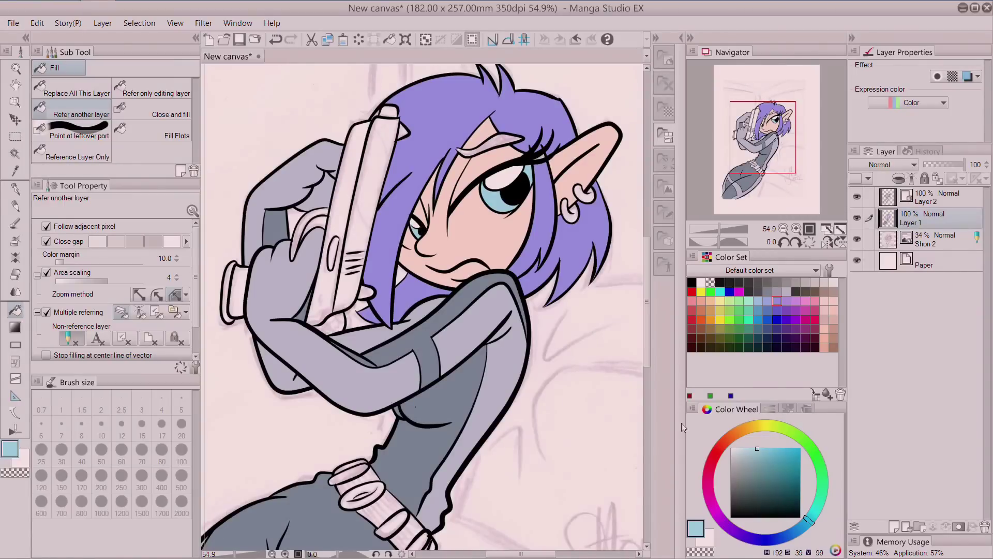
pyautogui.click(743, 449)
pyautogui.click(502, 205)
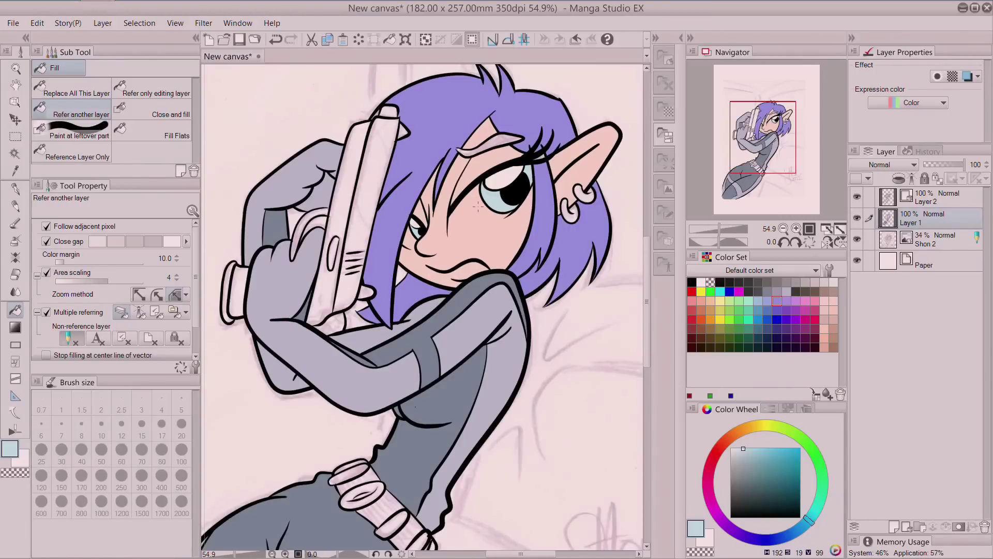
# Fill both hoop earrings with pale yellow (H 60, S 40, V 100).
pyautogui.click(720, 300)
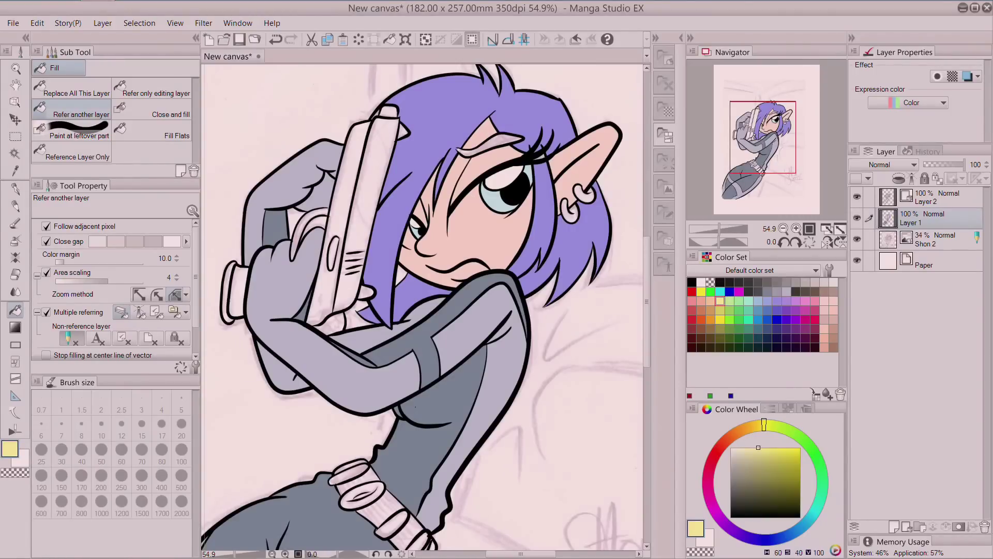
pyautogui.click(570, 217)
pyautogui.click(589, 193)
# Fill the gun's slide, frame and muzzle tip with medium grey (H 0, S 0, V 50).
pyautogui.click(777, 282)
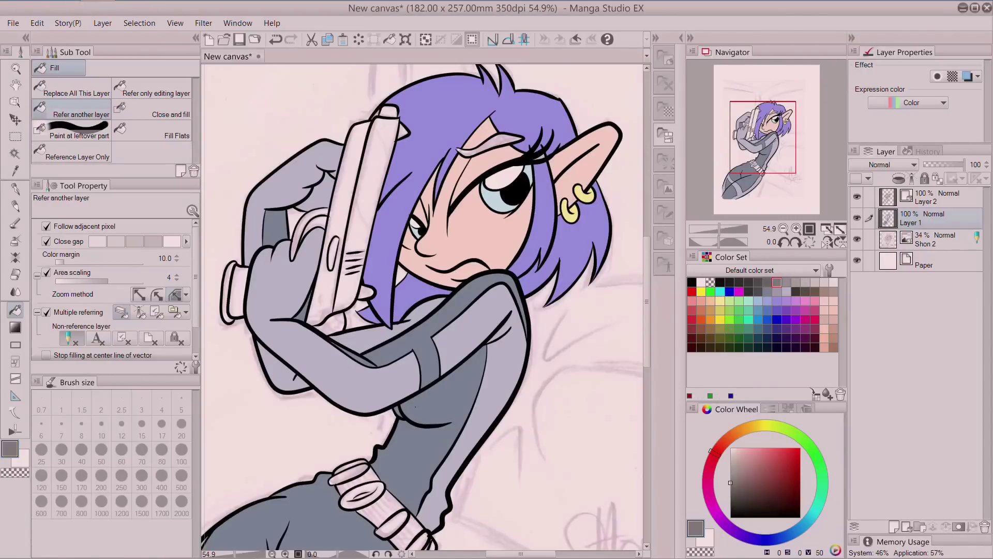
pyautogui.click(371, 176)
pyautogui.click(336, 223)
pyautogui.click(389, 112)
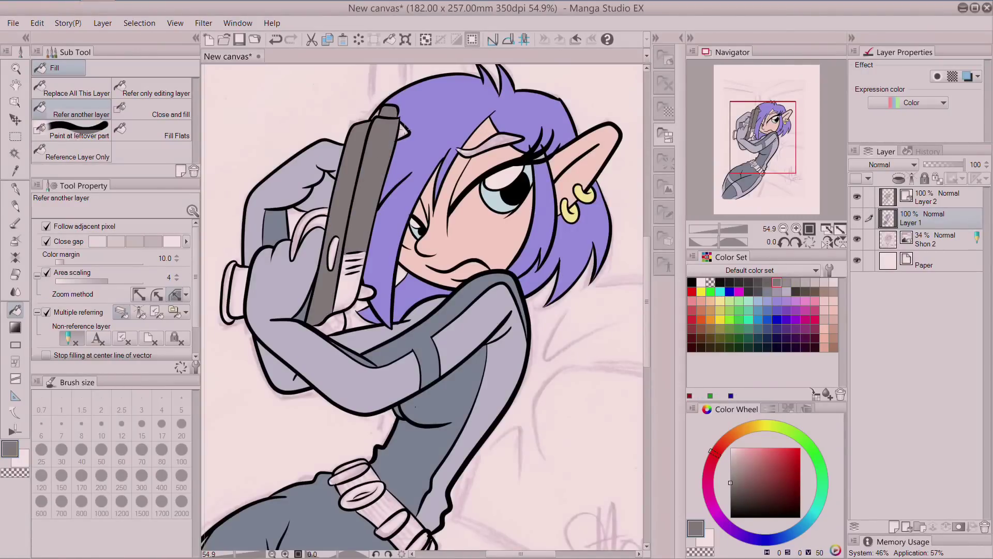
# Sample the hair violet and colour the small hair gap beside the gun's tip, touching it up with the Marker (Normal) pen at size 15.
pyautogui.keyDown('alt'); pyautogui.click(404, 110); pyautogui.keyUp('alt')
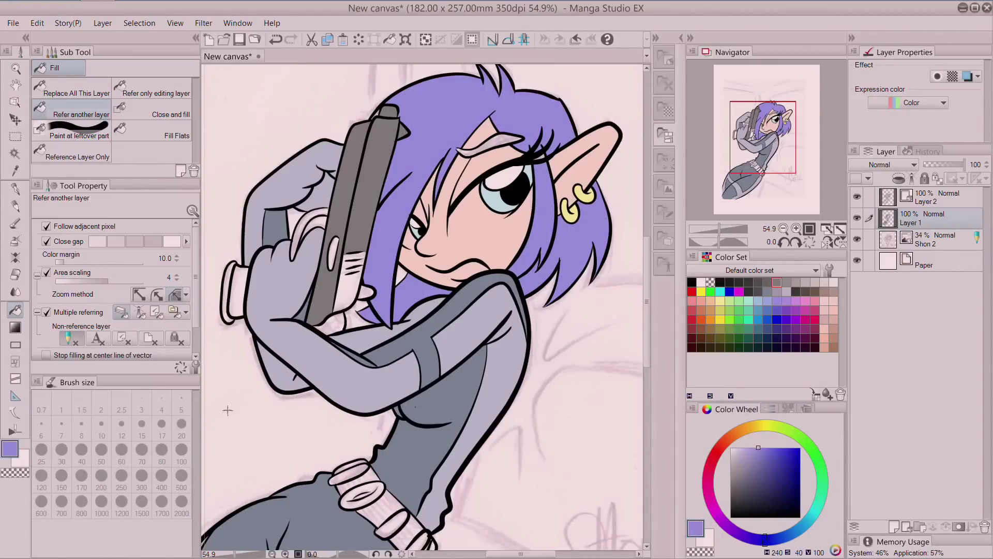
pyautogui.moveTo(402, 335); pyautogui.dragTo(479, 334)
pyautogui.scroll(10, 422, 307)
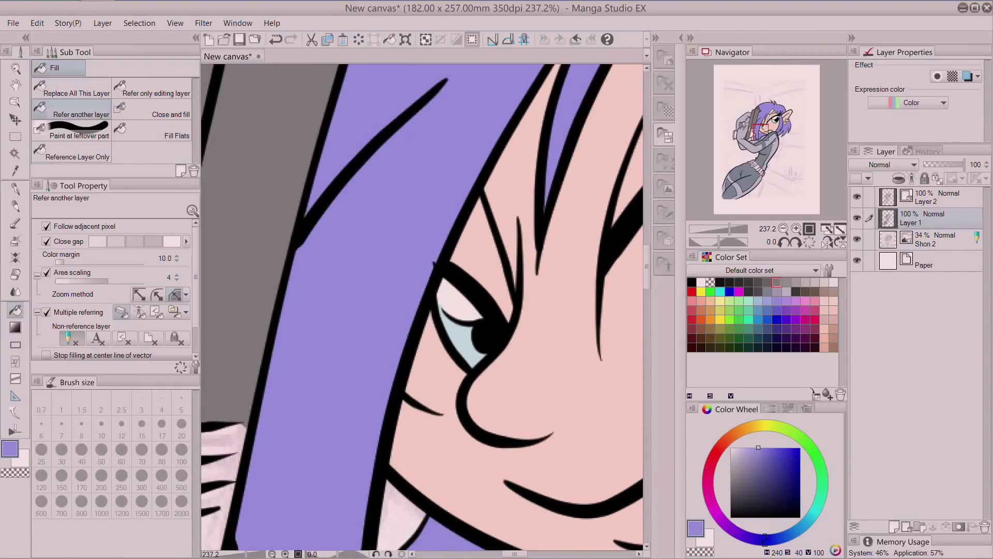
pyautogui.scroll(5, 422, 308)
pyautogui.click(291, 237)
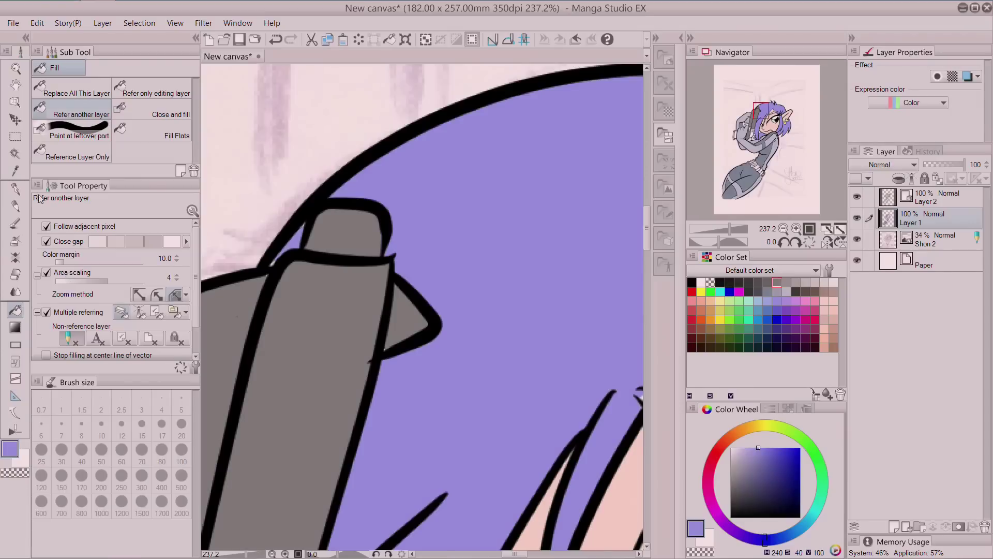
pyautogui.click(15, 189)
pyautogui.click(165, 106)
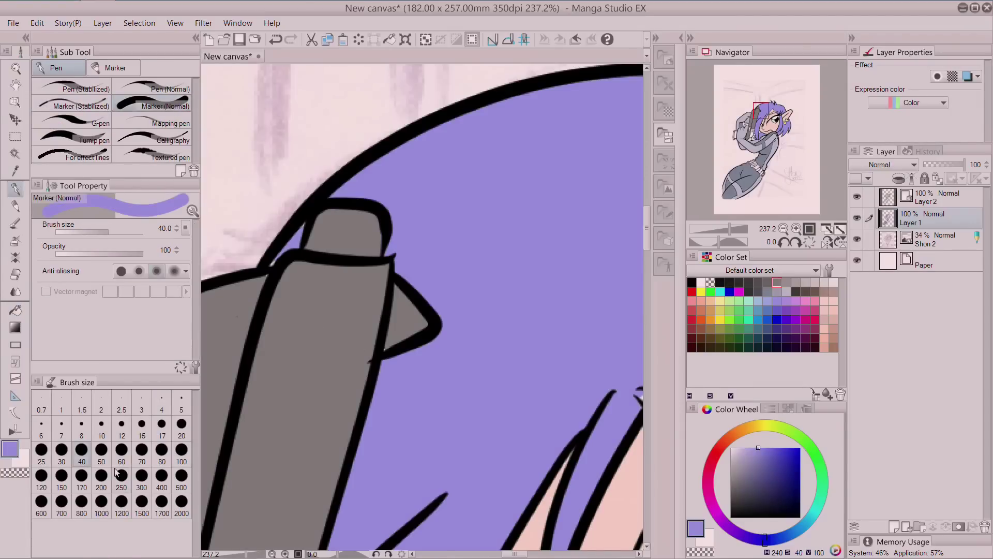
pyautogui.click(142, 425)
pyautogui.moveTo(283, 257)
pyautogui.mouseDown()
pyautogui.moveTo(272, 264)
pyautogui.moveTo(282, 254)
pyautogui.mouseUp()
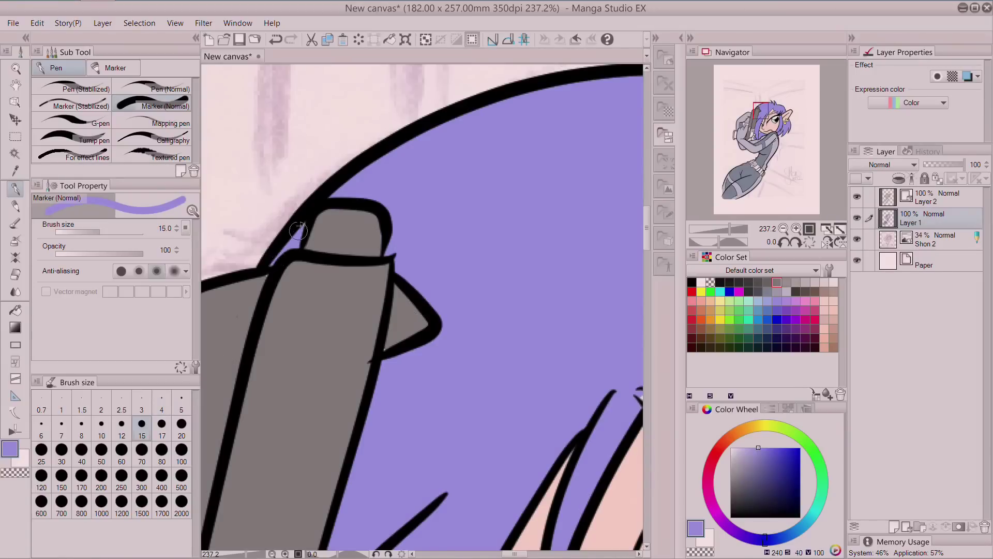
# Sample the gun's grey and fill its trigger guard, oval detail and the sections around the grip lines.
pyautogui.keyDown('alt'); pyautogui.click(403, 339); pyautogui.keyUp('alt')
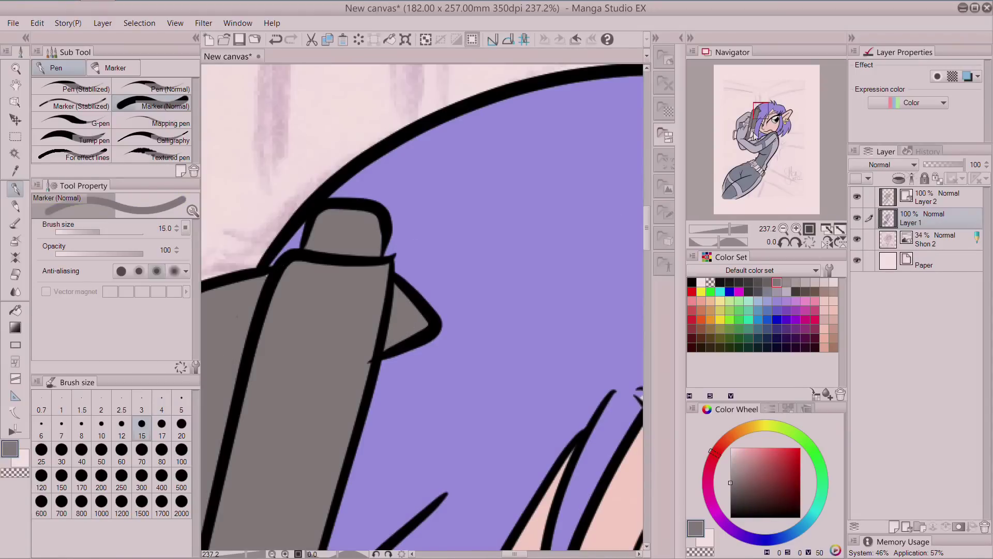
pyautogui.scroll(-10, 428, 329)
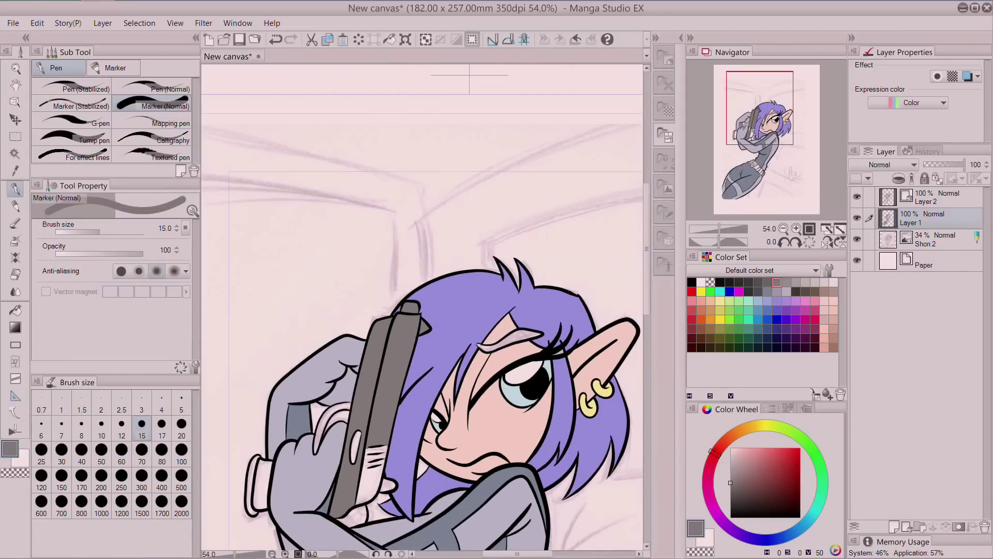
pyautogui.click(15, 309)
pyautogui.click(342, 409)
pyautogui.click(382, 445)
pyautogui.click(357, 446)
pyautogui.click(377, 468)
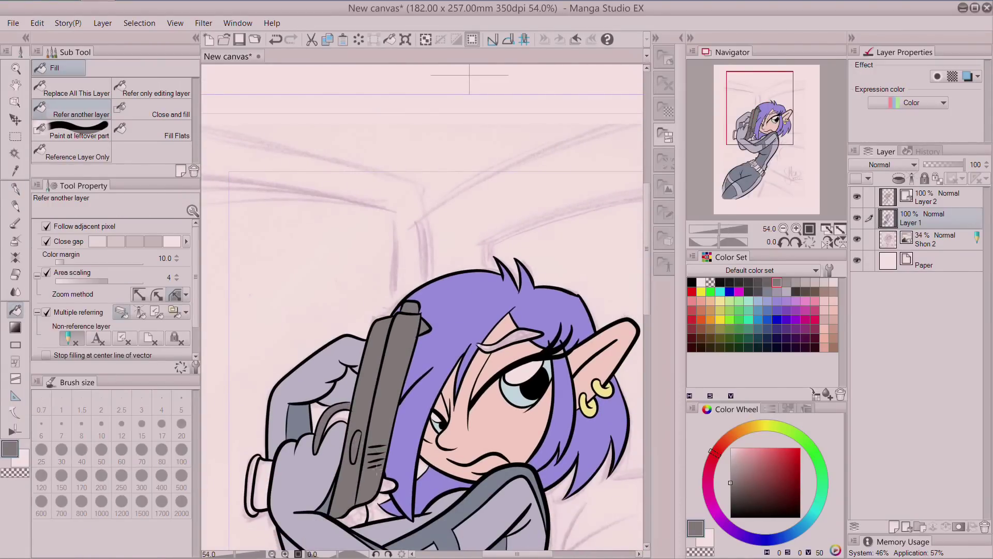
# Undo the stray fill beside the grip, and fill the gun's base and the rounded piece beside the glove with grey.
pyautogui.click(388, 486)
pyautogui.hotkey('ctrl', 'z')
pyautogui.keyDown('alt'); pyautogui.click(264, 482); pyautogui.keyUp('alt')
pyautogui.keyDown('alt'); pyautogui.click(350, 469); pyautogui.keyUp('alt')
pyautogui.click(270, 481)
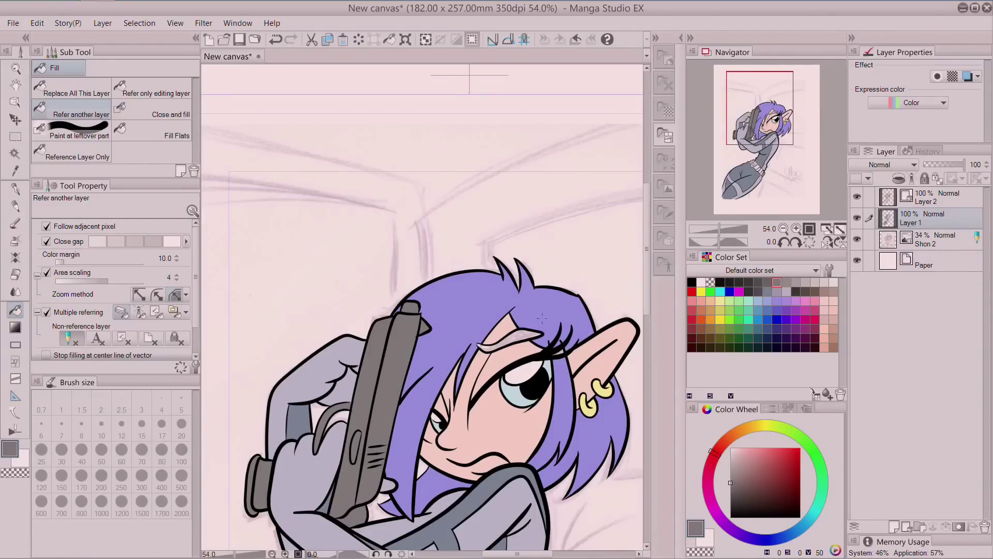
# Fill the character's eyebrow with the hair's violet (H 240, S 40, V 100).
pyautogui.click(767, 301)
pyautogui.click(499, 338)
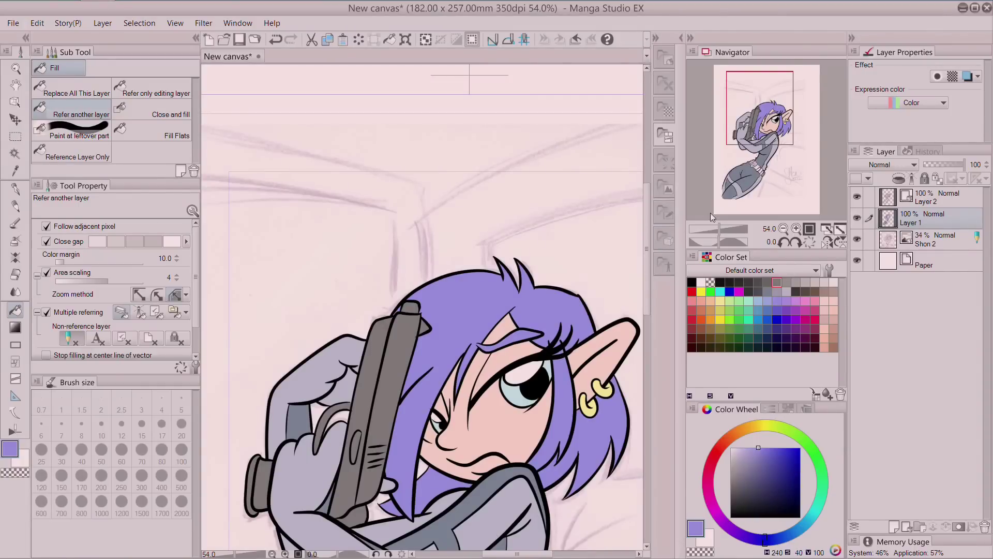
# Fill the belt strap sections between the pouches and buckle with brown (H 28, S 36, V 42).
pyautogui.moveTo(768, 126); pyautogui.dragTo(763, 185)
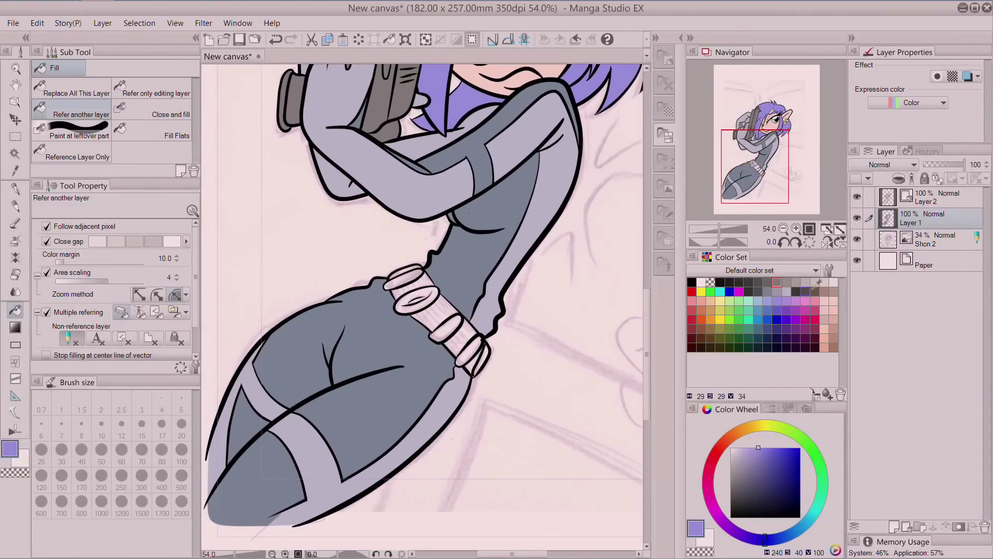
pyautogui.click(816, 291)
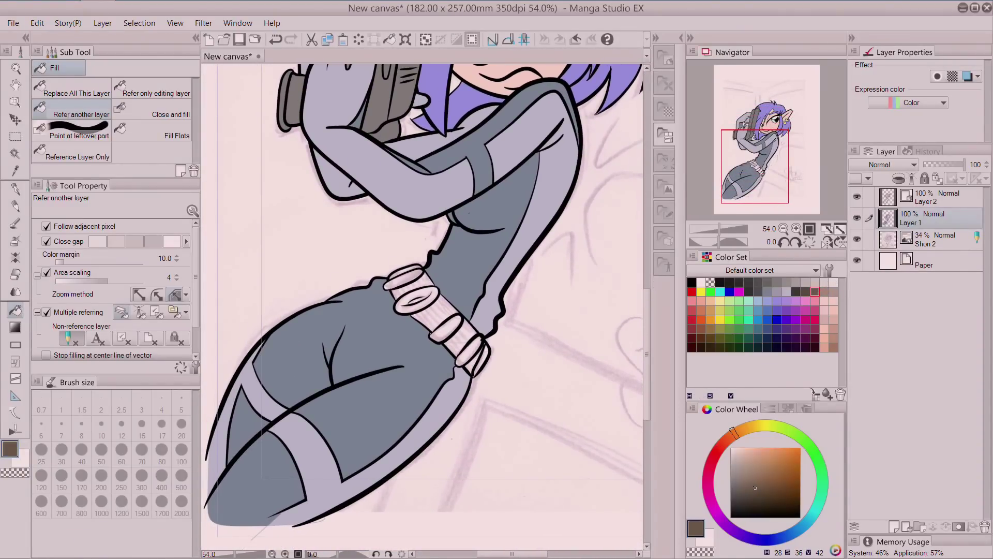
pyautogui.click(445, 311)
pyautogui.click(412, 286)
pyautogui.click(417, 271)
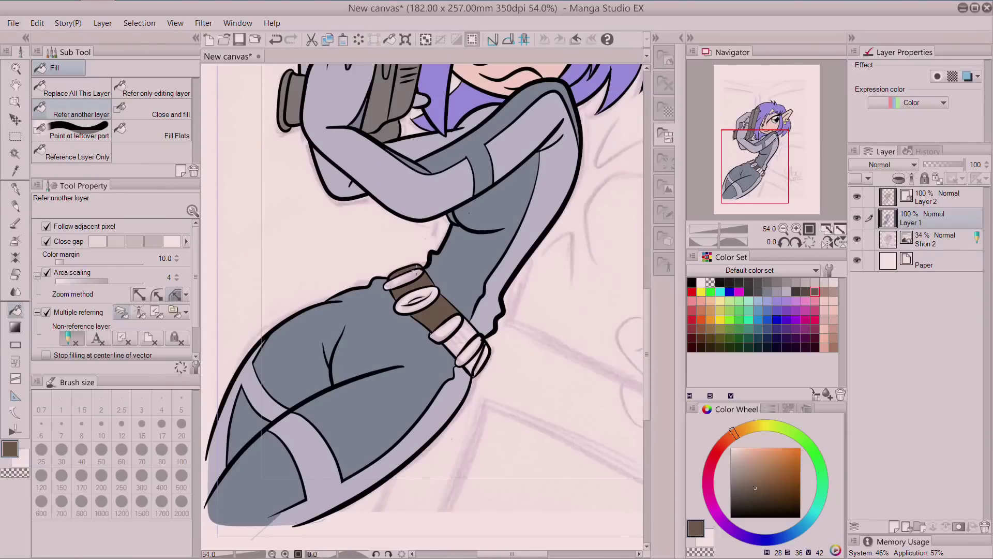
pyautogui.click(463, 338)
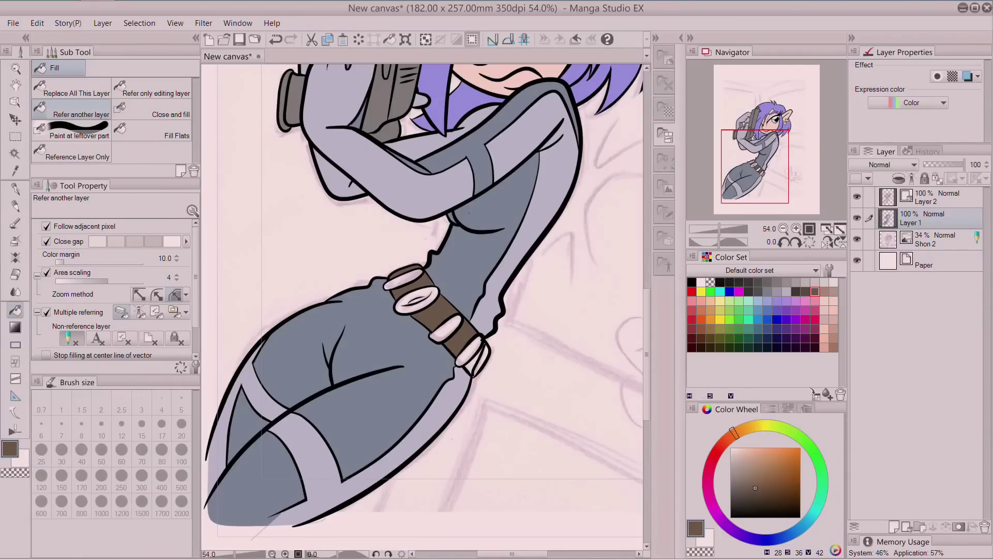
# Fill the belt strap sections and the narrow gaps around the pouches with dark brown (H 29, S 29, V 34).
pyautogui.click(805, 291)
pyautogui.click(465, 341)
pyautogui.click(435, 310)
pyautogui.click(409, 276)
pyautogui.click(403, 271)
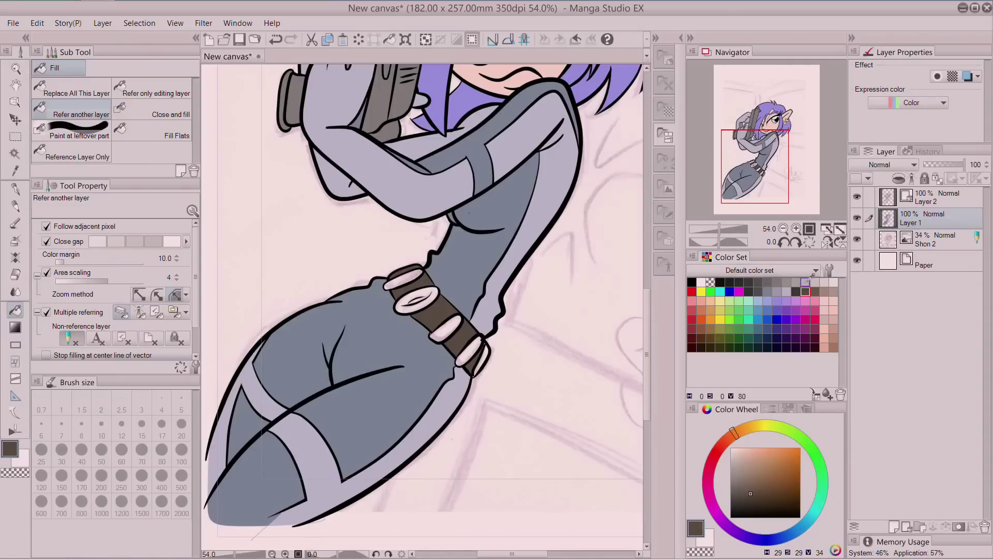
# Fill the belt's pouches on both sides of the buckle with light reddish brown (H 21, S 32, V 71).
pyautogui.click(825, 292)
pyautogui.click(450, 321)
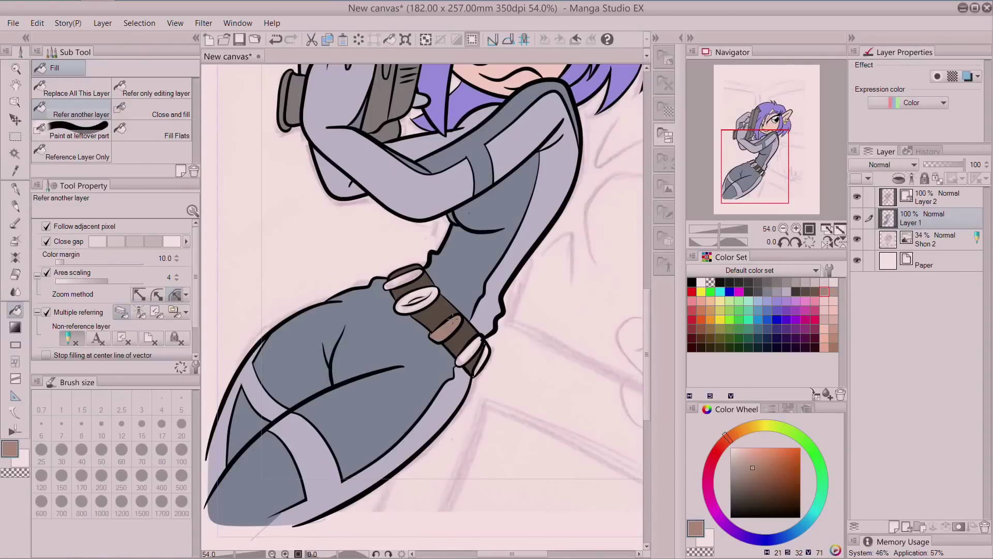
pyautogui.click(472, 354)
pyautogui.click(482, 360)
pyautogui.click(403, 280)
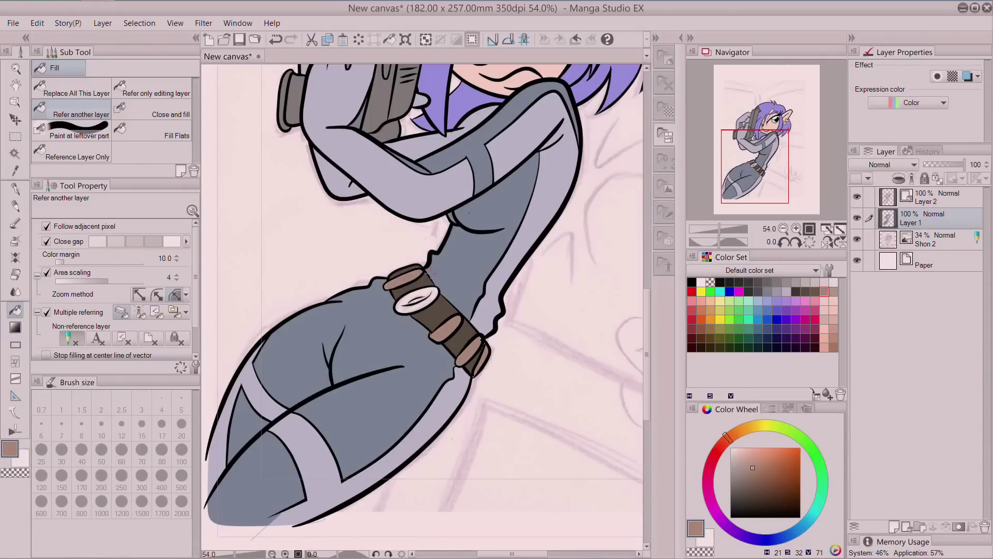
# Fill the oval belt buckle with a muted pale yellow (H 60, S 16, V 94).
pyautogui.click(720, 301)
pyautogui.click(418, 301)
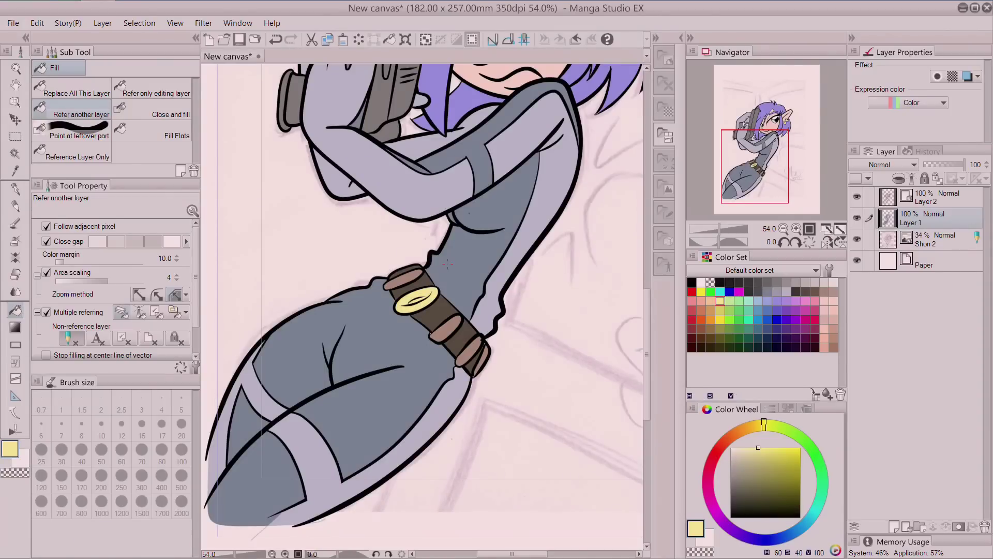
pyautogui.moveTo(749, 455); pyautogui.dragTo(741, 452)
pyautogui.click(428, 294)
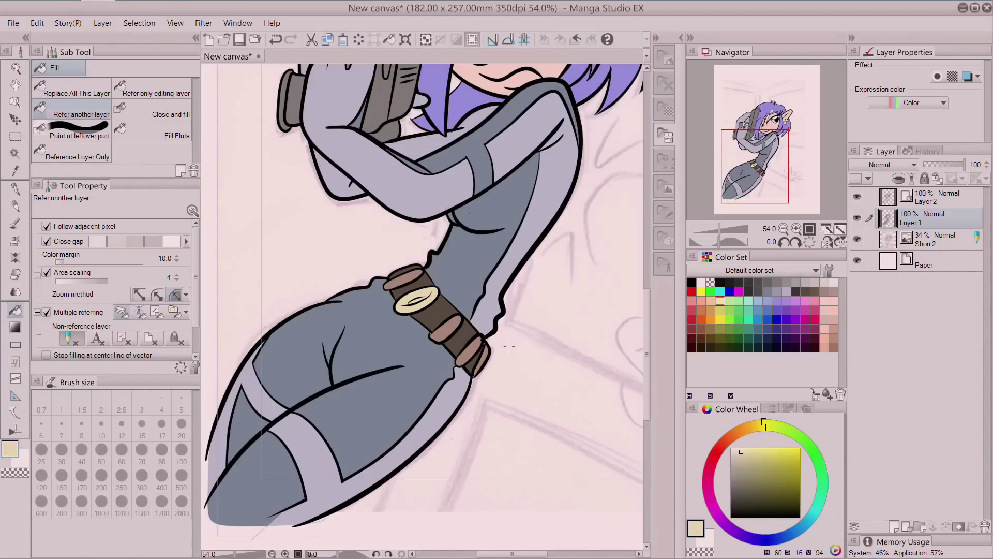
# Add a new raster layer between Layer 1 and the 34 % opacity sketch layer.
pyautogui.scroll(-4, 503, 364)
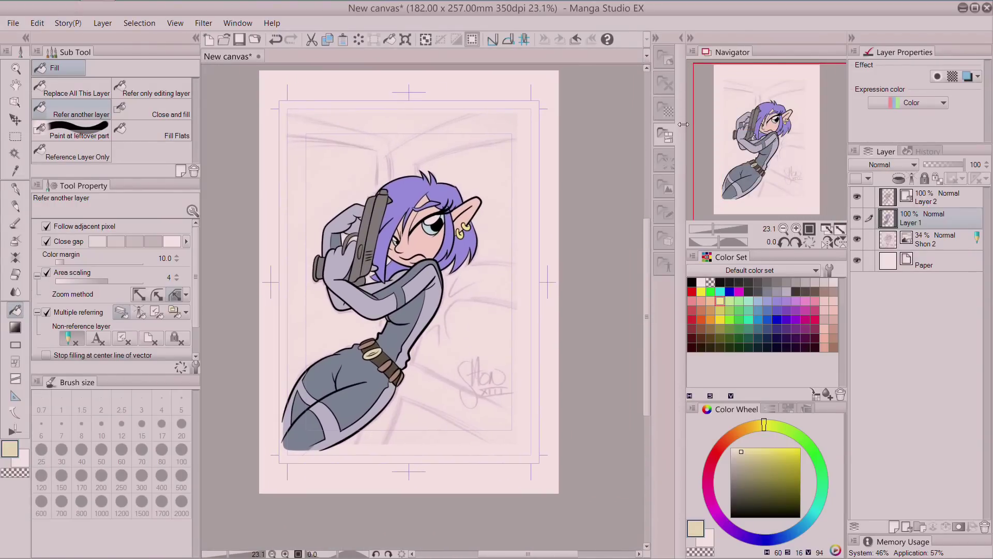
pyautogui.scroll(1, 437, 273)
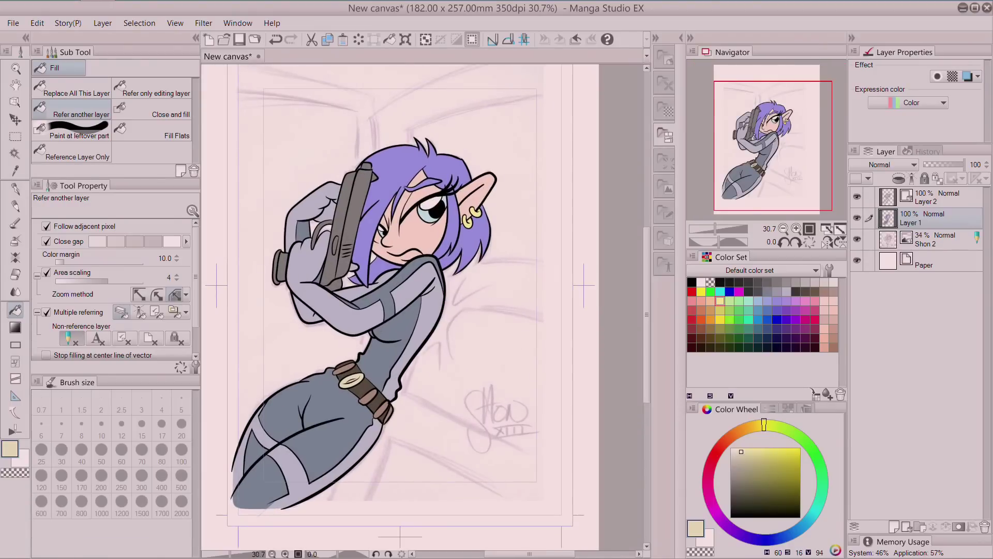
pyautogui.click(931, 244)
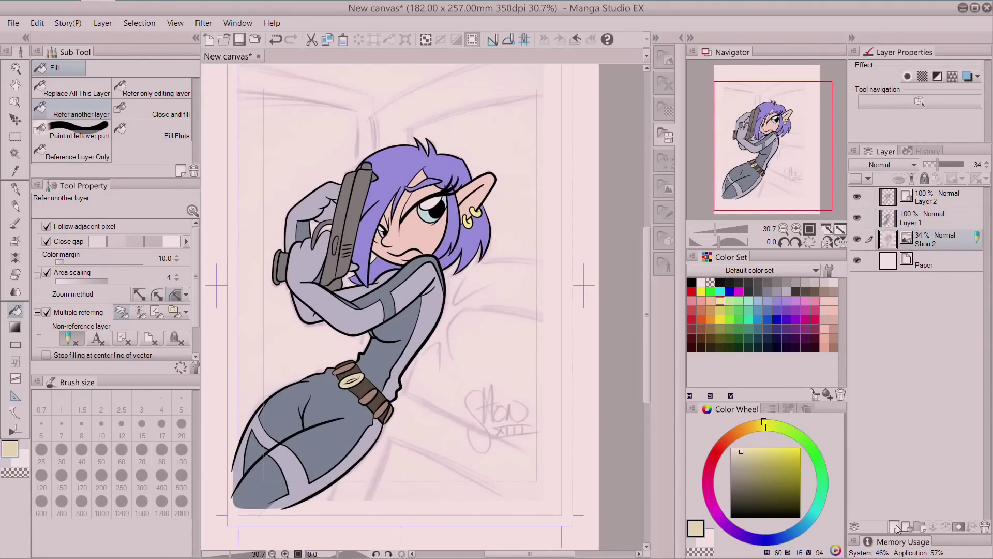
pyautogui.click(896, 526)
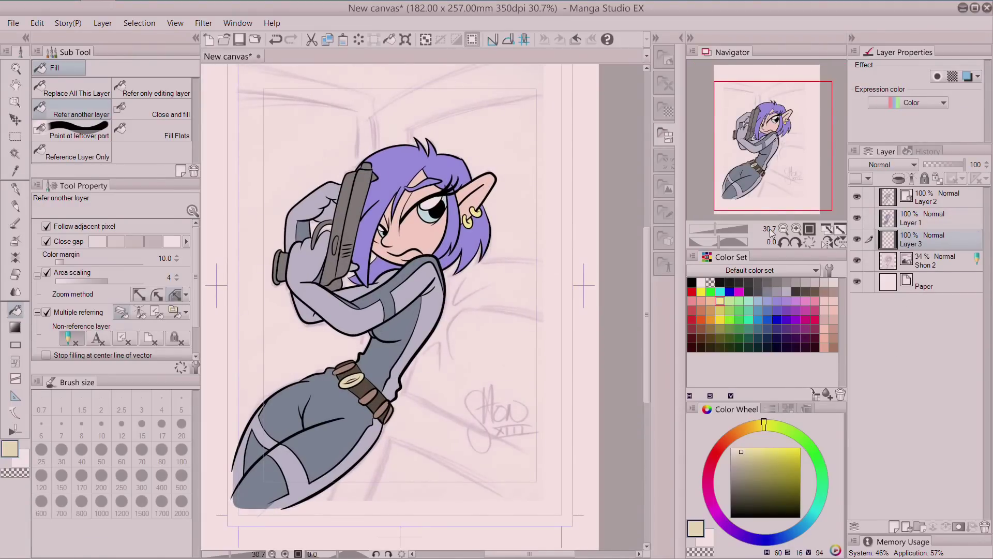
# Make a rectangular selection around the whole character and sketch as the background area.
pyautogui.click(15, 137)
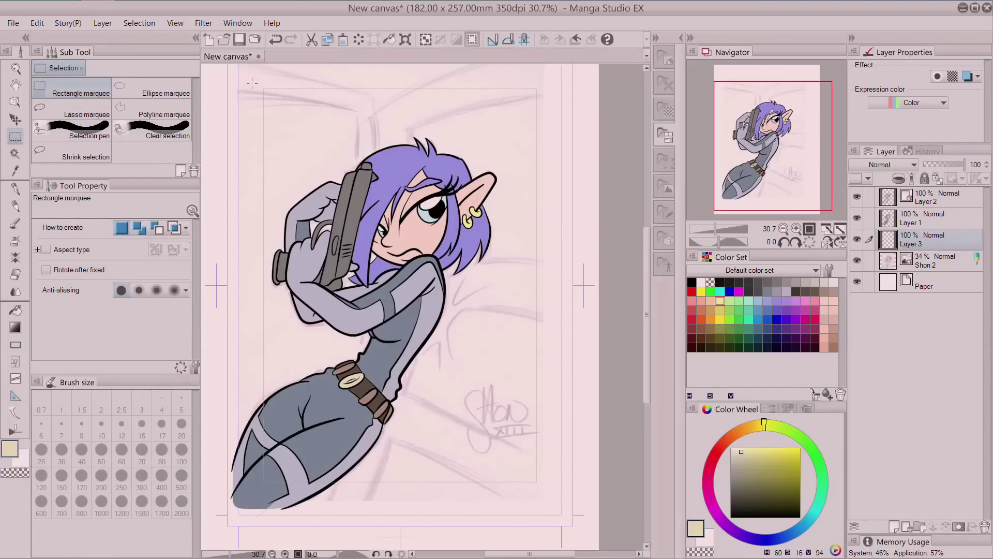
pyautogui.hotkey('ctrl', '0')
pyautogui.moveTo(264, 92); pyautogui.dragTo(531, 489)
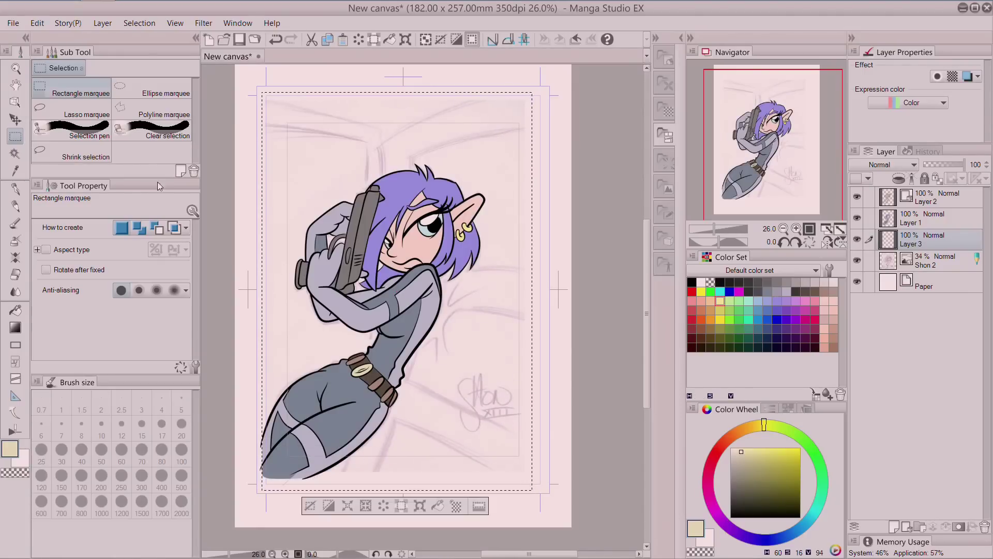
# Fill the rectangular selection on Layer 3 with dark blue (H 219, S 57, V 43), using Replace All This Layer.
pyautogui.click(15, 310)
pyautogui.click(72, 90)
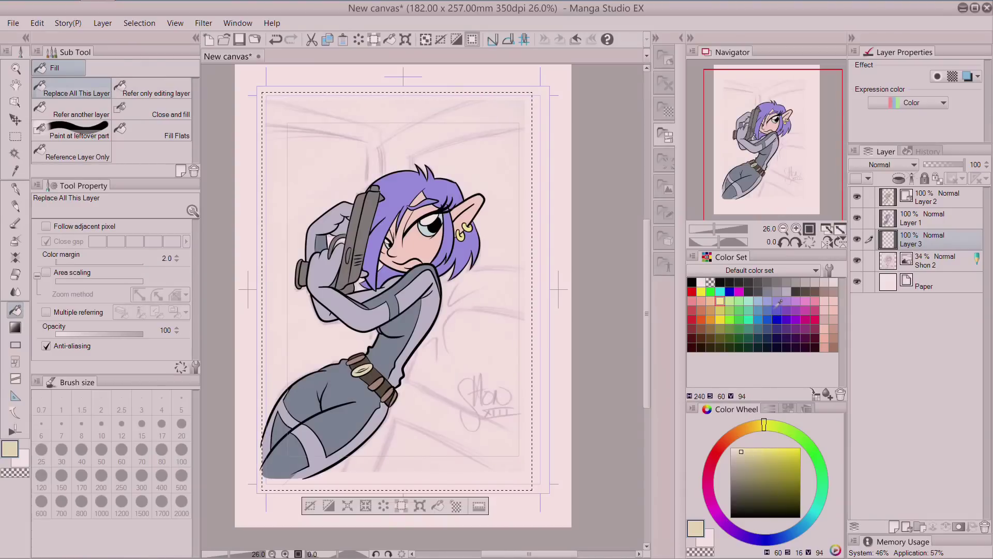
pyautogui.click(768, 310)
pyautogui.moveTo(766, 468); pyautogui.dragTo(771, 488)
pyautogui.click(462, 348)
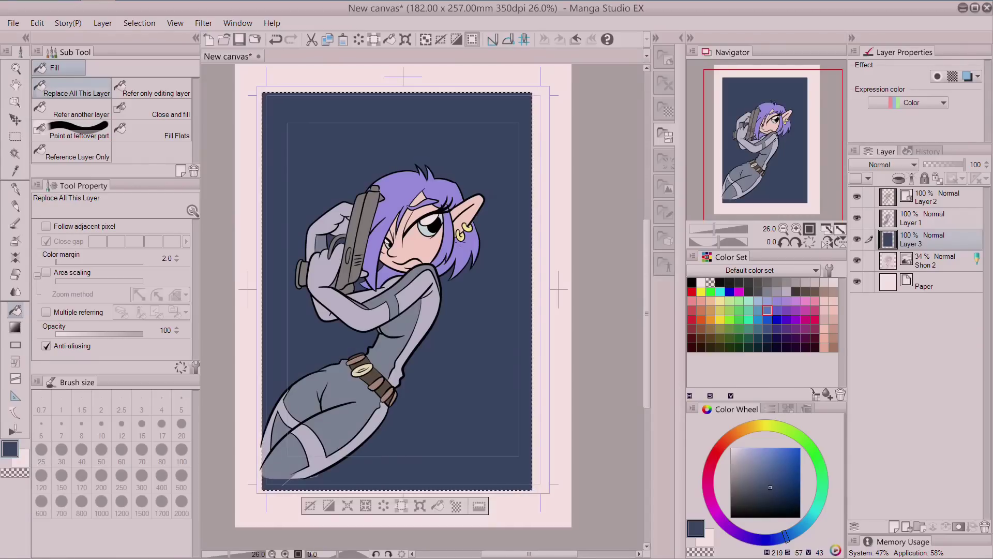
# Hide the Layer 3 background and the Layer 1 colours, and make the Layer 2 line art active.
pyautogui.scroll(2, 463, 261)
pyautogui.scroll(2, 460, 265)
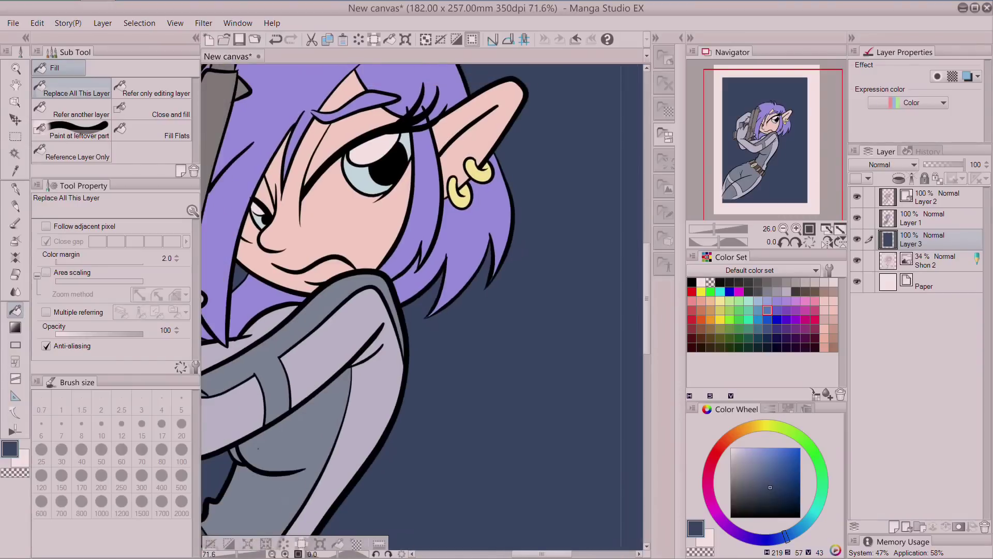
pyautogui.click(857, 239)
pyautogui.click(922, 206)
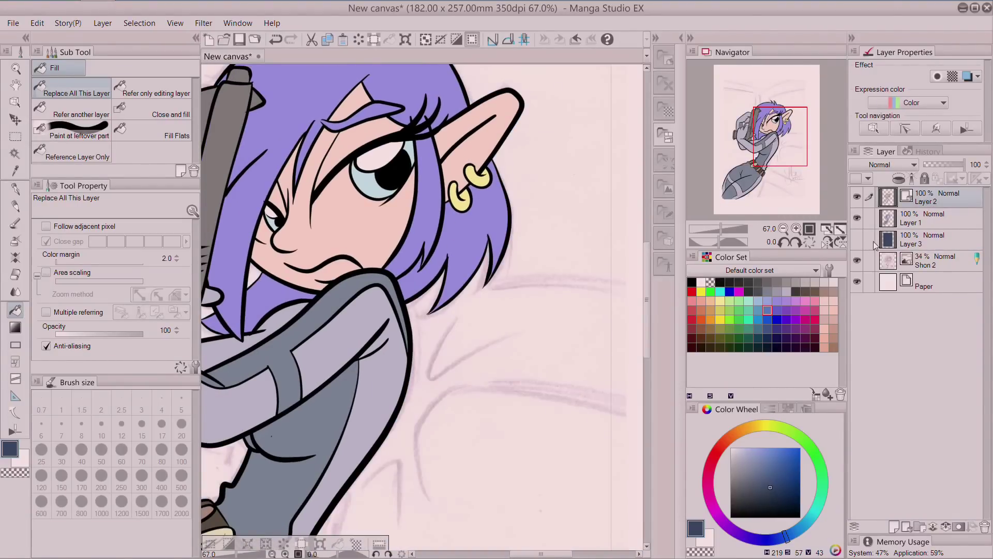
pyautogui.click(858, 219)
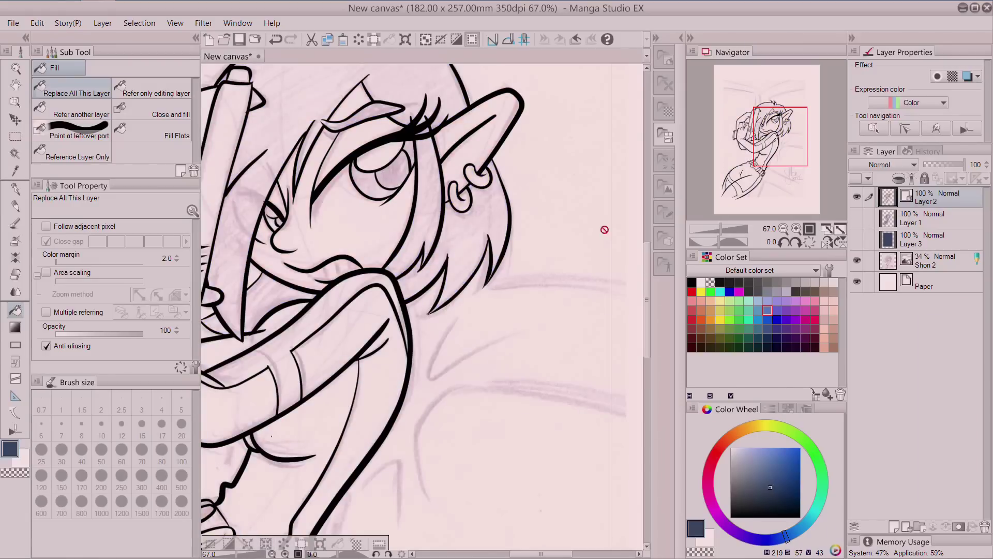
# Draw short black teeth lines inside the character's open mouth on Layer 2 with the Pen tool, undoing stray strokes.
pyautogui.click(19, 191)
pyautogui.click(729, 515)
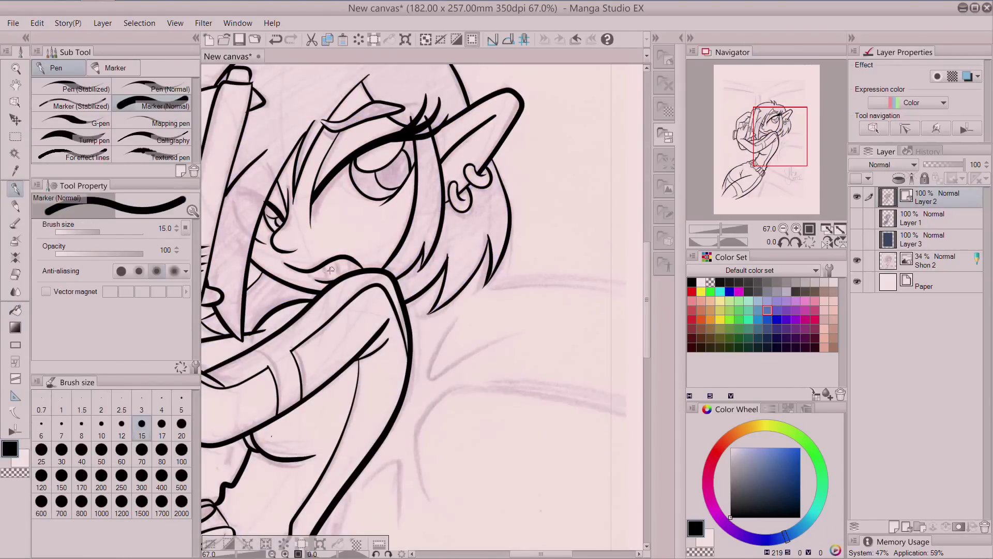
pyautogui.moveTo(362, 268); pyautogui.dragTo(323, 262)
pyautogui.click(275, 39)
pyautogui.click(73, 89)
pyautogui.moveTo(347, 263)
pyautogui.mouseDown()
pyautogui.moveTo(325, 267)
pyautogui.moveTo(331, 275)
pyautogui.mouseUp()
pyautogui.click(275, 40)
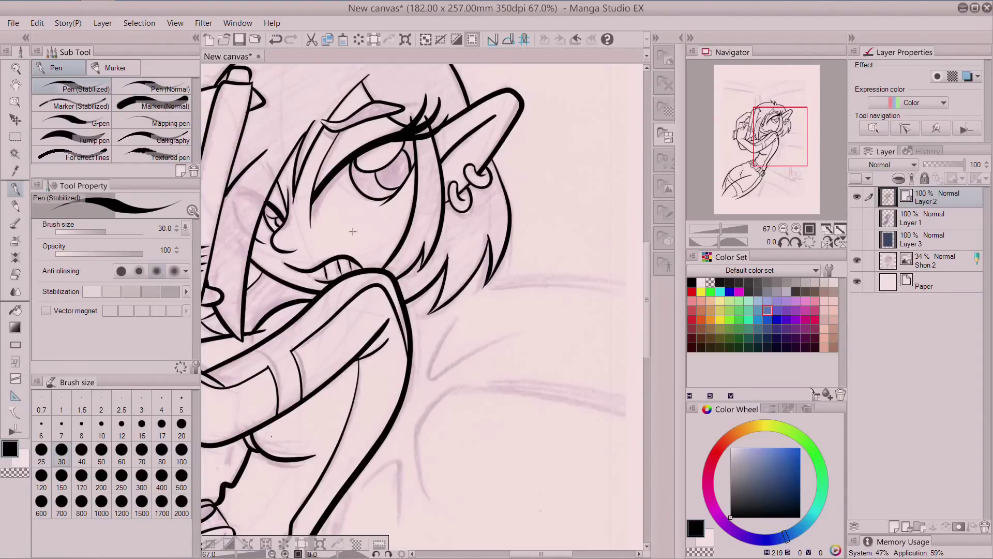
pyautogui.click(16, 274)
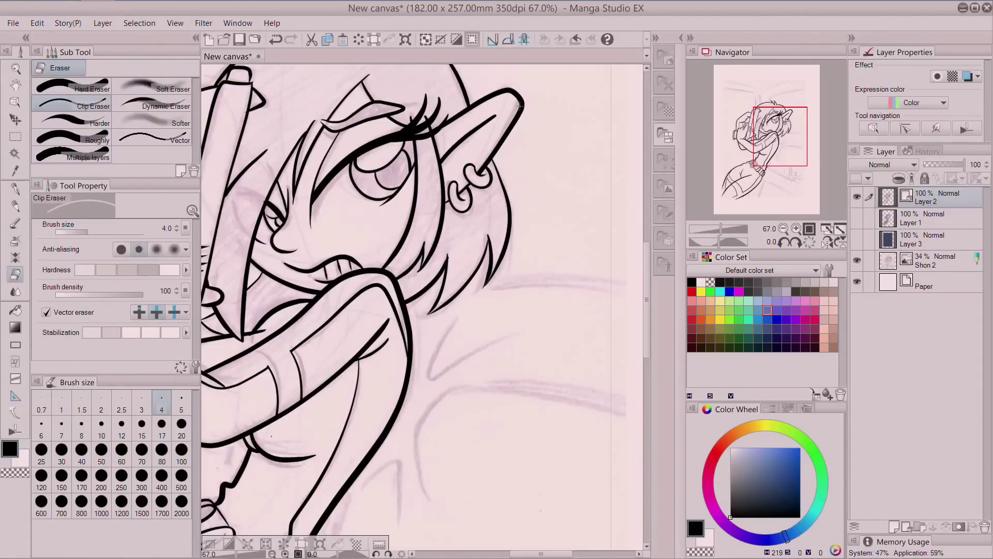
pyautogui.hotkey('ctrl', '-')
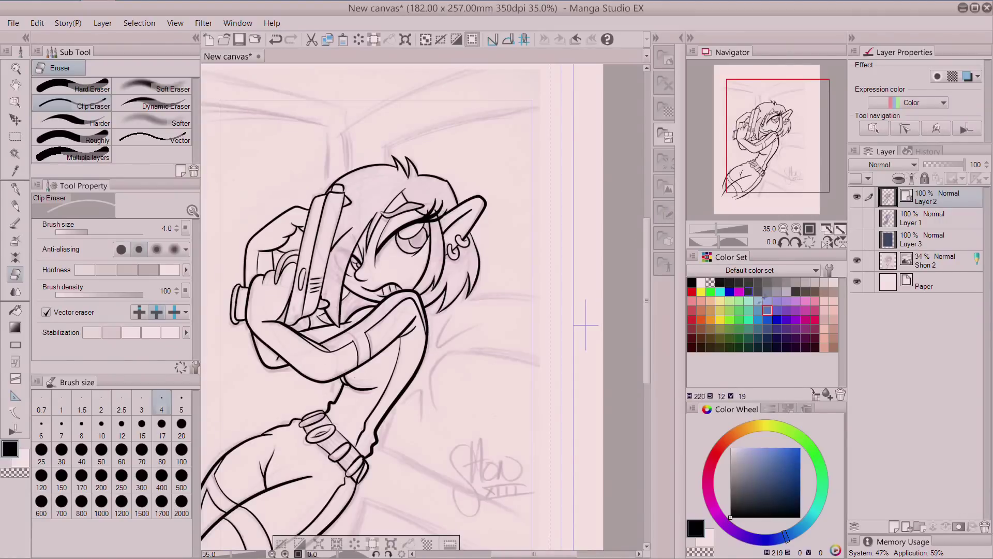
# Show Layer 3 and Layer 1 again and make Layer 1 active.
pyautogui.click(858, 241)
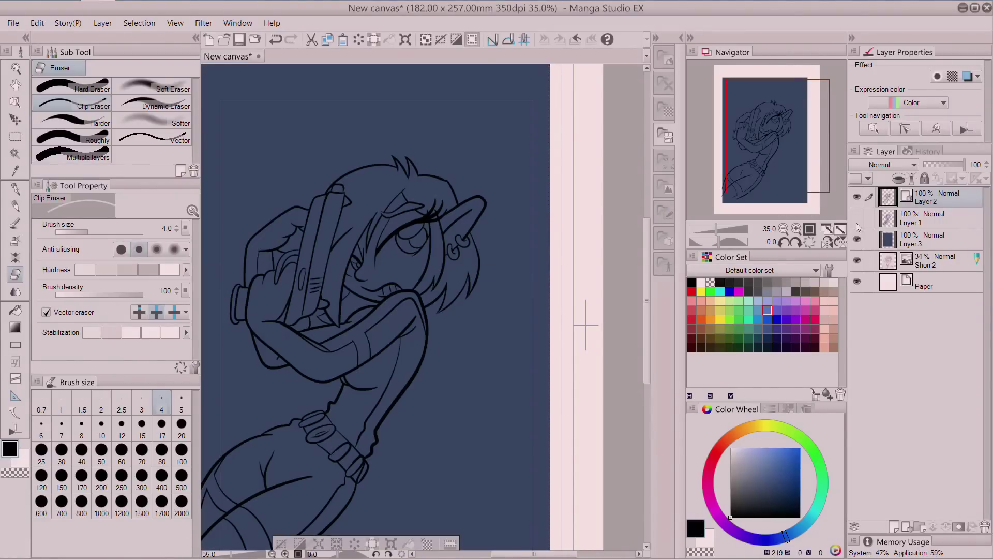
pyautogui.click(857, 218)
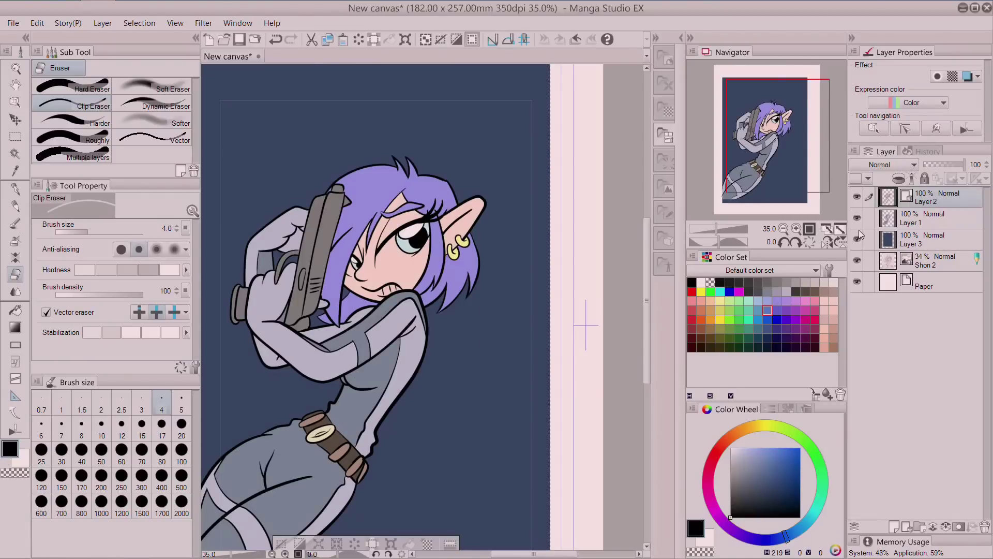
pyautogui.click(919, 226)
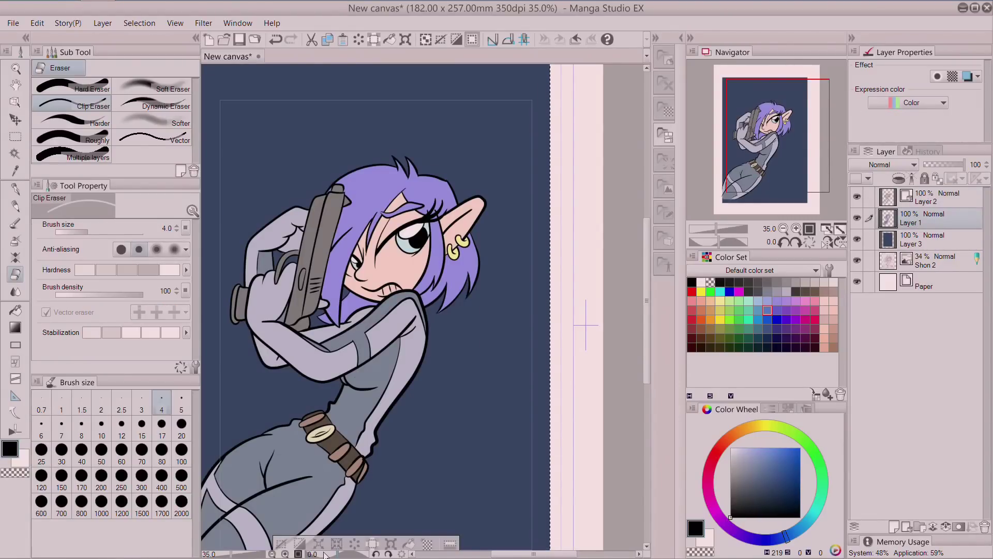
pyautogui.scroll(5, 585, 325)
pyautogui.scroll(-4, 626, 340)
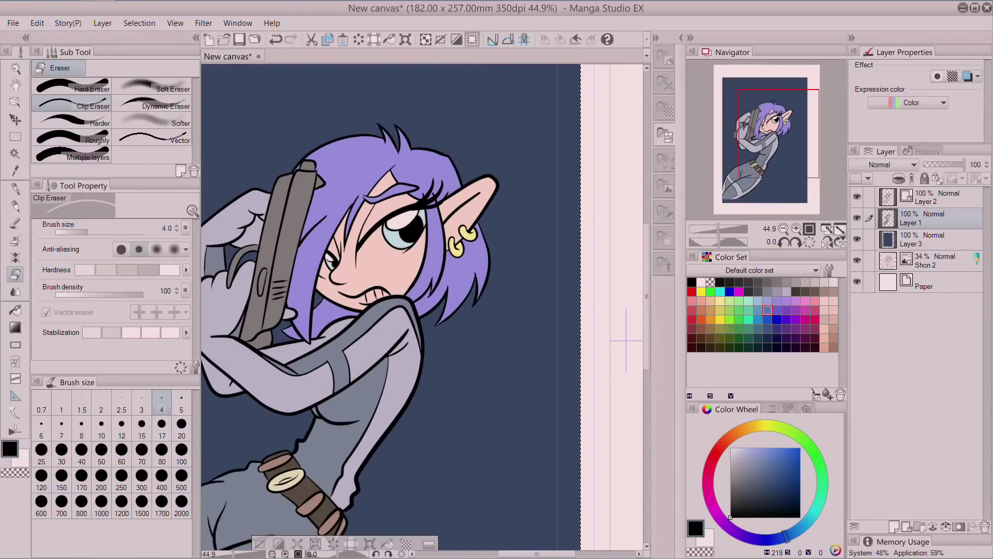
# Duplicate the Layer 2 line art and place the copy between Layer 2 and Layer 1.
pyautogui.click(932, 201)
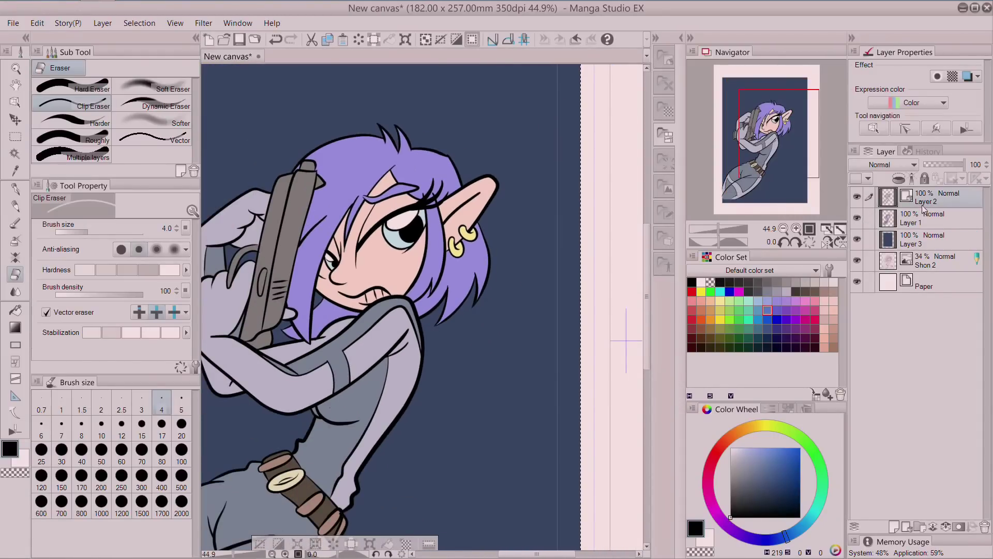
pyautogui.rightClick(926, 203)
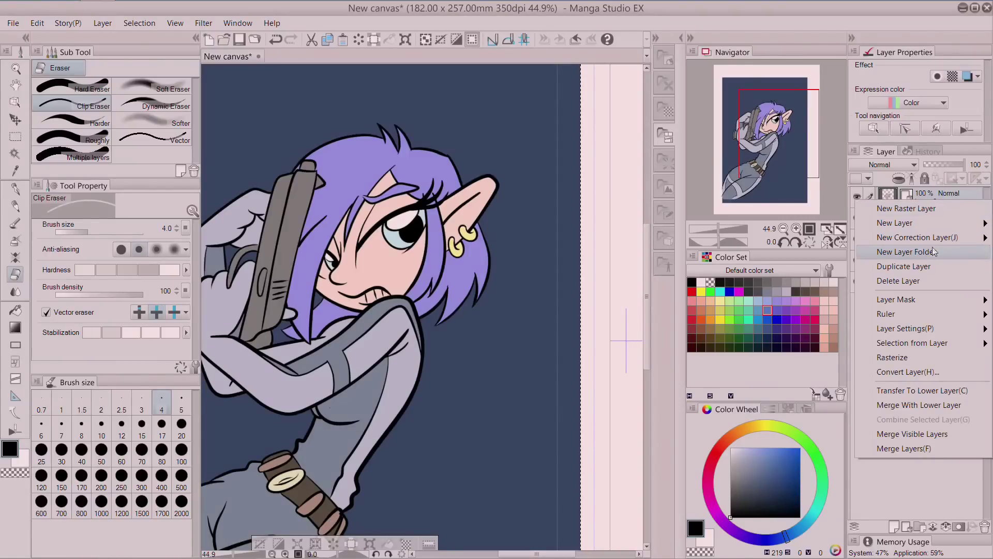
pyautogui.click(924, 266)
pyautogui.moveTo(944, 201); pyautogui.dragTo(938, 230)
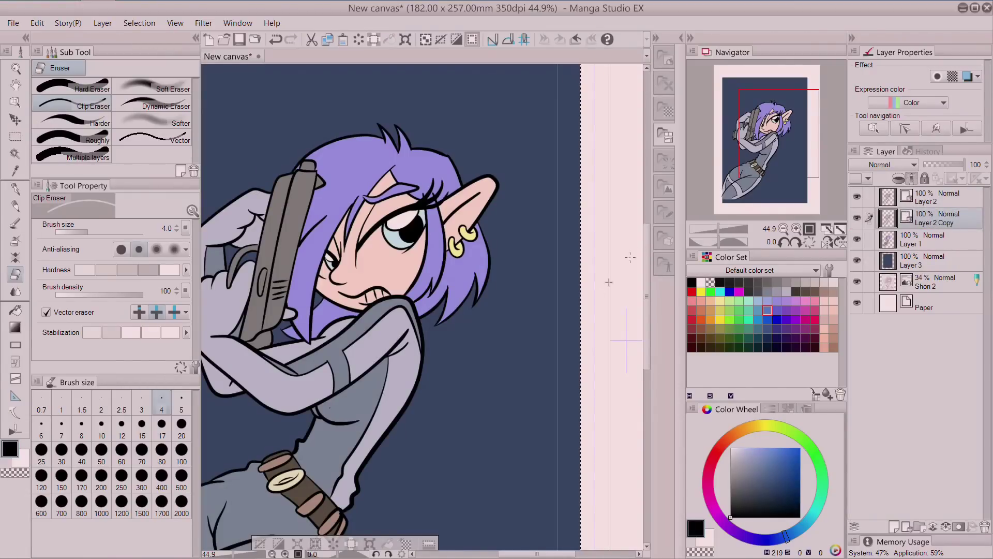
# Draw thin white shading boundary lines on the forehead, nose and jaw of Layer 2 Copy with Marker (Stabilized) at size 4.
pyautogui.click(85, 89)
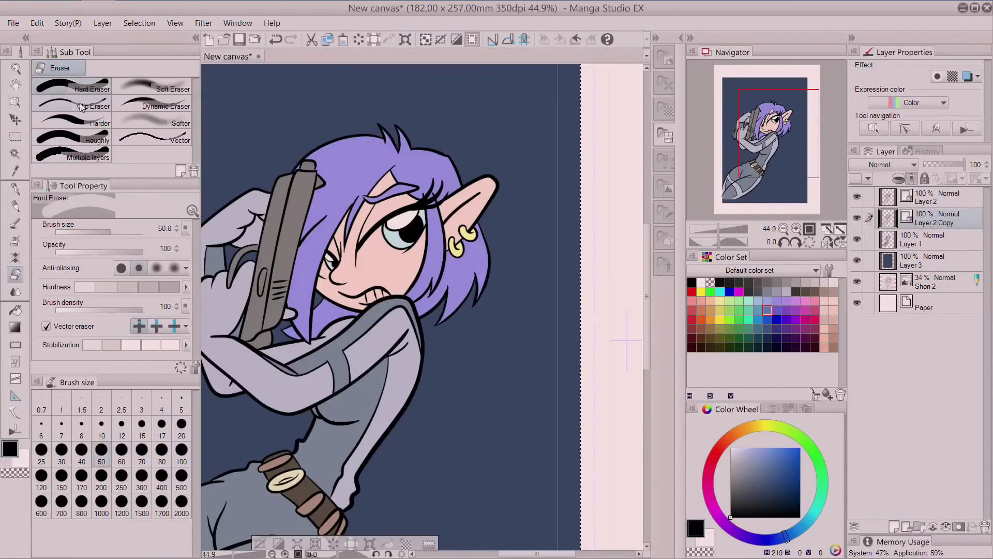
pyautogui.press('p')
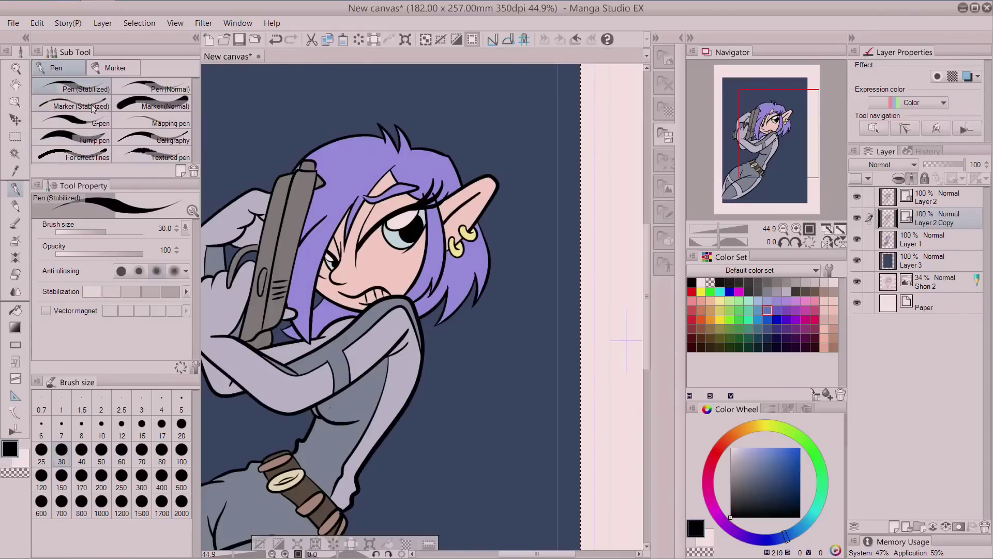
pyautogui.click(92, 107)
pyautogui.click(730, 448)
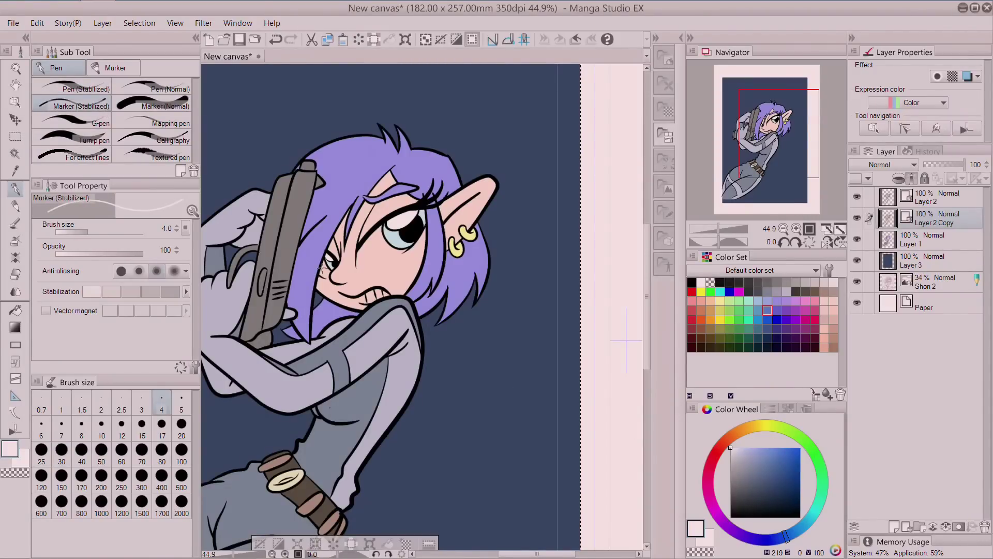
pyautogui.scroll(5, 761, 156)
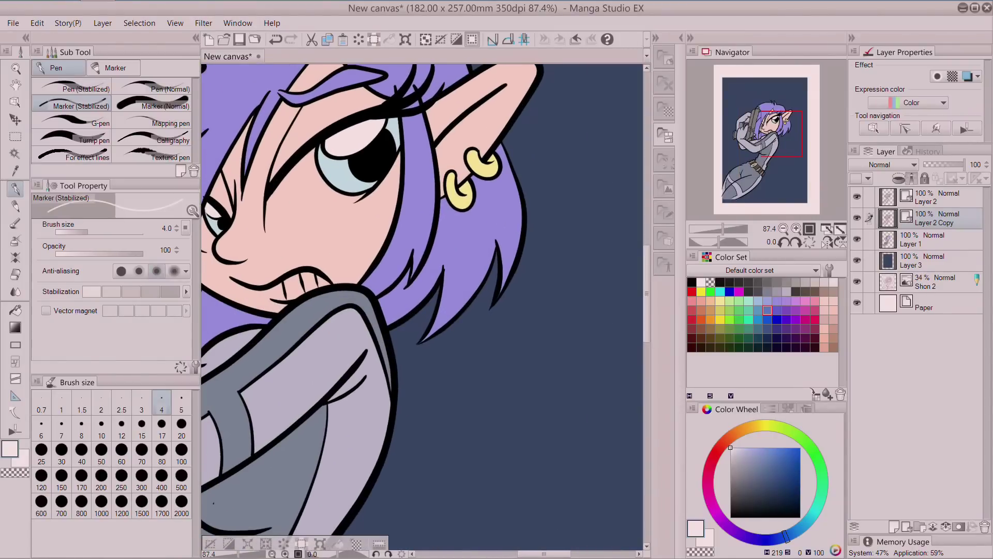
pyautogui.moveTo(781, 133); pyautogui.dragTo(773, 124)
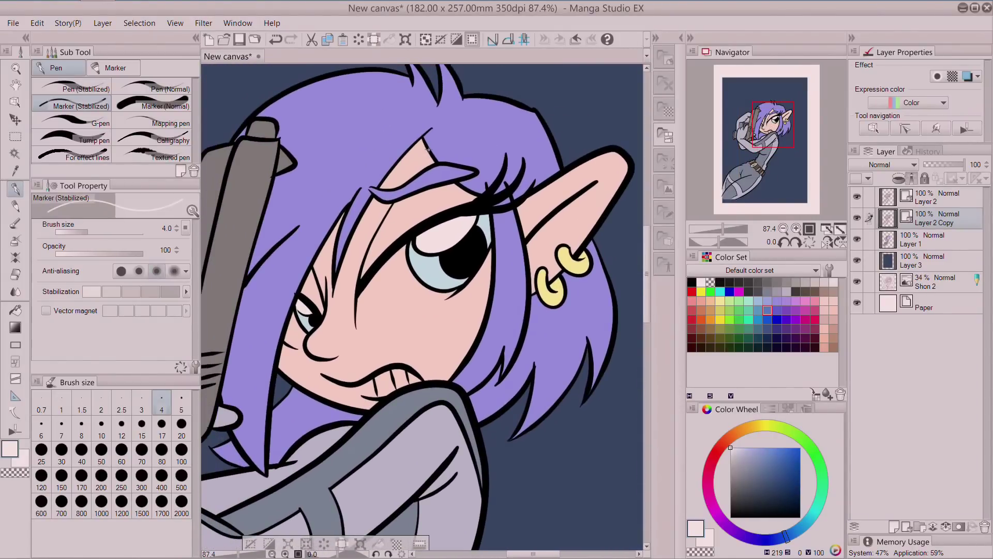
pyautogui.moveTo(421, 153); pyautogui.dragTo(397, 177)
pyautogui.moveTo(347, 274); pyautogui.dragTo(341, 306)
pyautogui.moveTo(288, 342)
pyautogui.mouseDown()
pyautogui.moveTo(287, 374)
pyautogui.moveTo(301, 387)
pyautogui.mouseUp()
pyautogui.click(276, 39)
pyautogui.moveTo(293, 347)
pyautogui.mouseDown()
pyautogui.moveTo(305, 384)
pyautogui.moveTo(356, 410)
pyautogui.mouseUp()
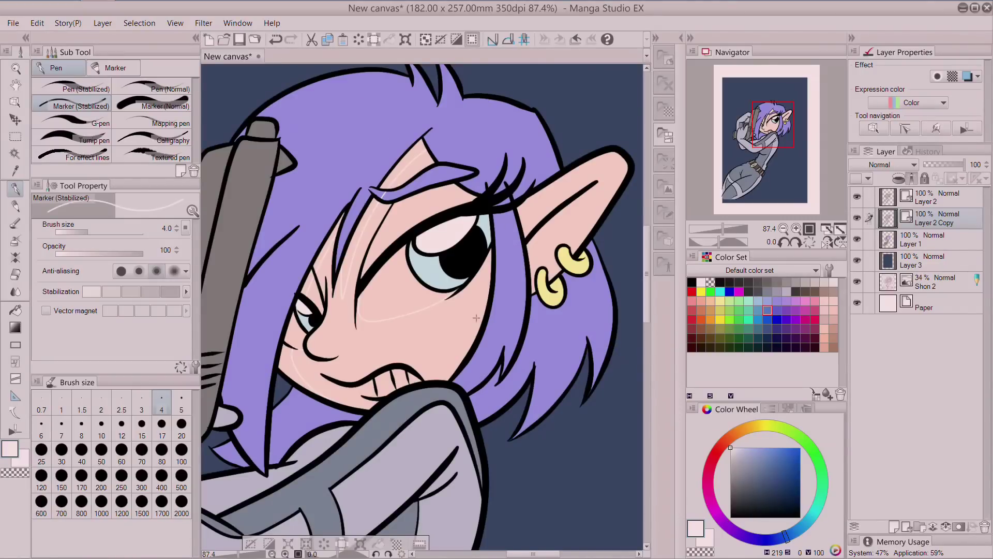
# Add white shading boundary lines beside the large eye and inside the pointed ear.
pyautogui.moveTo(485, 261); pyautogui.dragTo(479, 287)
pyautogui.moveTo(593, 187); pyautogui.dragTo(565, 227)
pyautogui.hotkey('ctrl', 'z')
pyautogui.hotkey('ctrl', 'y')
# Draw white shading lines down the front hair lock and the hair below the jaw, trimming the overlap with the Clip Eraser.
pyautogui.moveTo(399, 141)
pyautogui.mouseDown()
pyautogui.moveTo(352, 174)
pyautogui.moveTo(361, 173)
pyautogui.moveTo(317, 217)
pyautogui.moveTo(274, 284)
pyautogui.moveTo(251, 401)
pyautogui.moveTo(254, 466)
pyautogui.mouseUp()
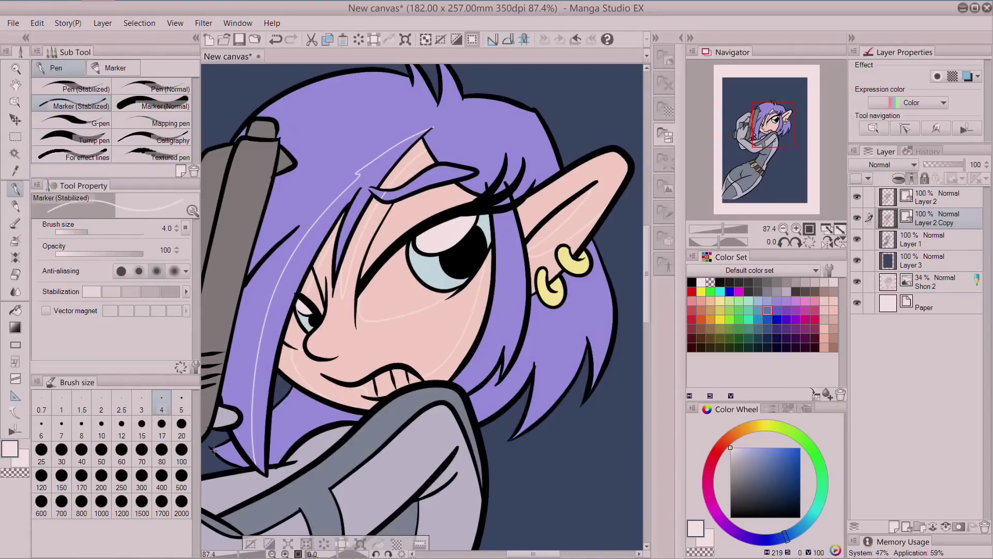
pyautogui.moveTo(272, 437); pyautogui.dragTo(306, 392)
pyautogui.click(15, 275)
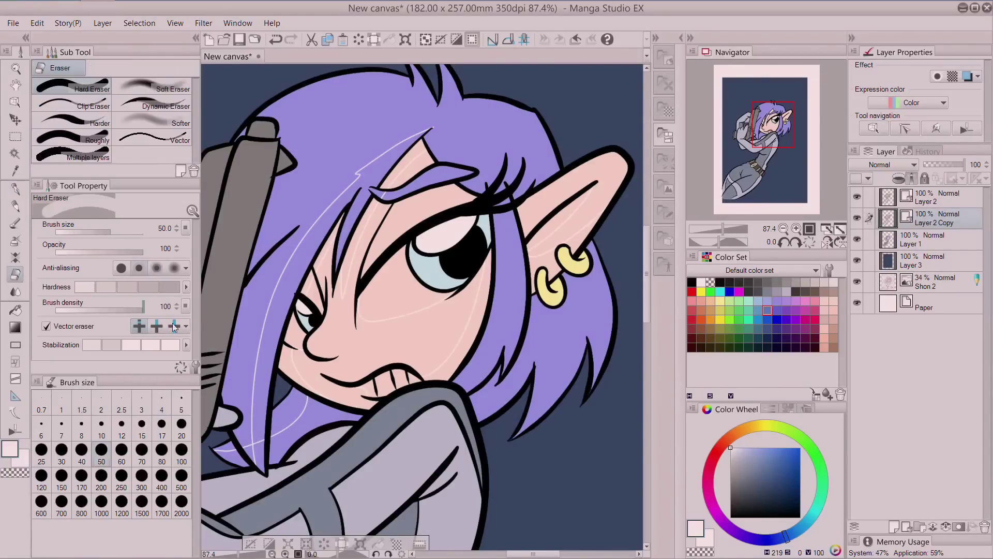
pyautogui.click(275, 40)
pyautogui.click(95, 107)
pyautogui.click(260, 438)
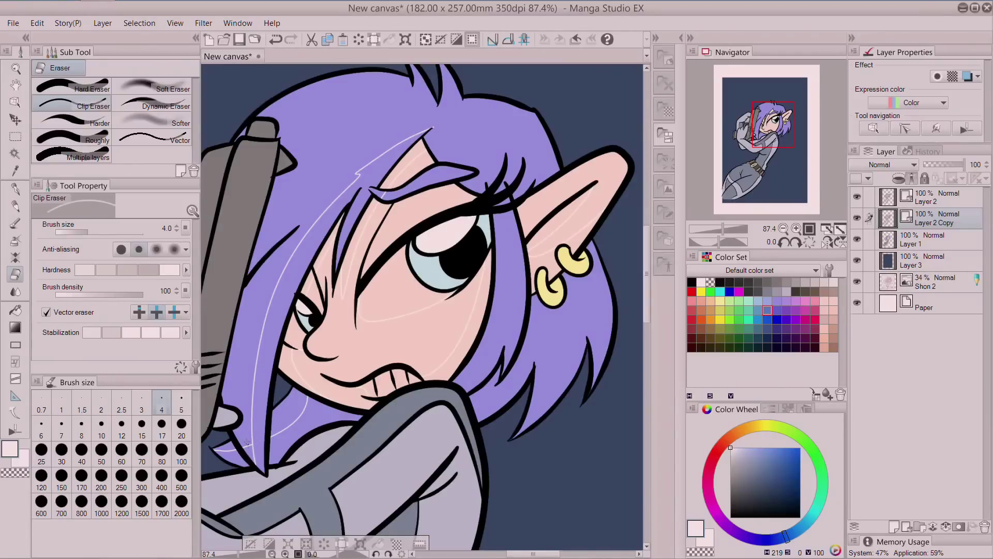
# Draw white shading lines with the stabilized marker on the hair beside the cheek and below the earrings.
pyautogui.press('p')
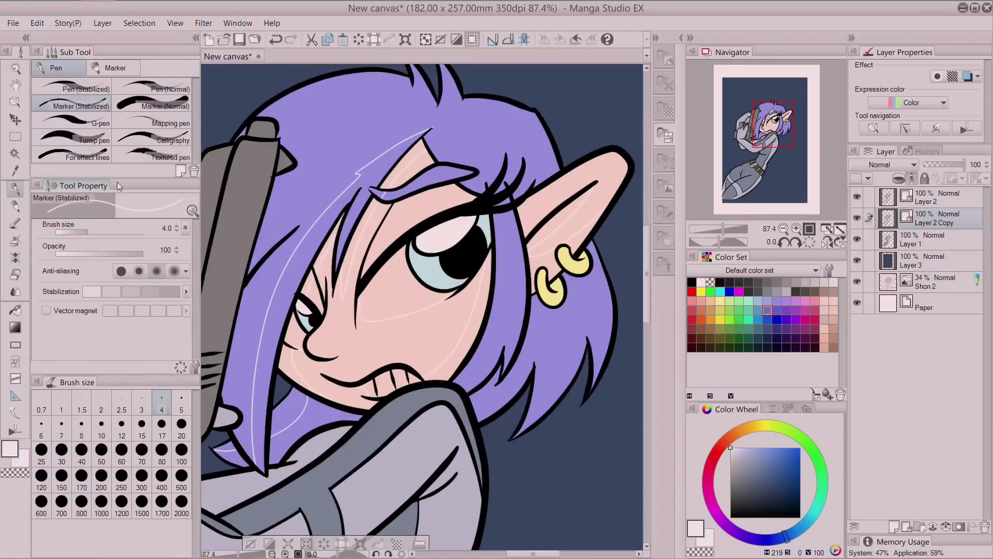
pyautogui.moveTo(511, 224)
pyautogui.mouseDown()
pyautogui.moveTo(509, 298)
pyautogui.moveTo(474, 391)
pyautogui.mouseUp()
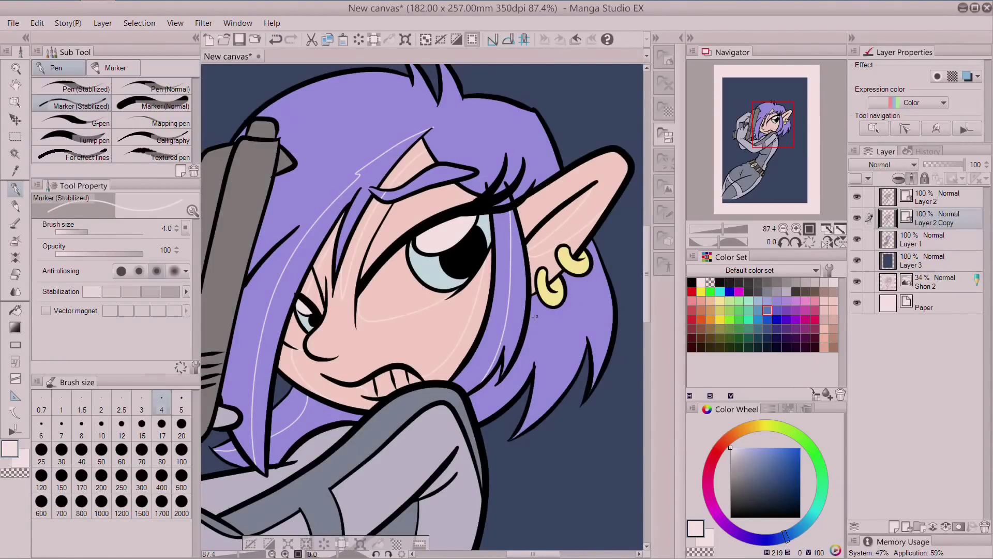
pyautogui.moveTo(544, 311)
pyautogui.mouseDown()
pyautogui.moveTo(573, 309)
pyautogui.moveTo(600, 331)
pyautogui.moveTo(604, 356)
pyautogui.mouseUp()
pyautogui.moveTo(493, 386); pyautogui.dragTo(518, 403)
pyautogui.click(275, 39)
pyautogui.moveTo(500, 393); pyautogui.dragTo(538, 369)
pyautogui.moveTo(592, 338); pyautogui.dragTo(559, 384)
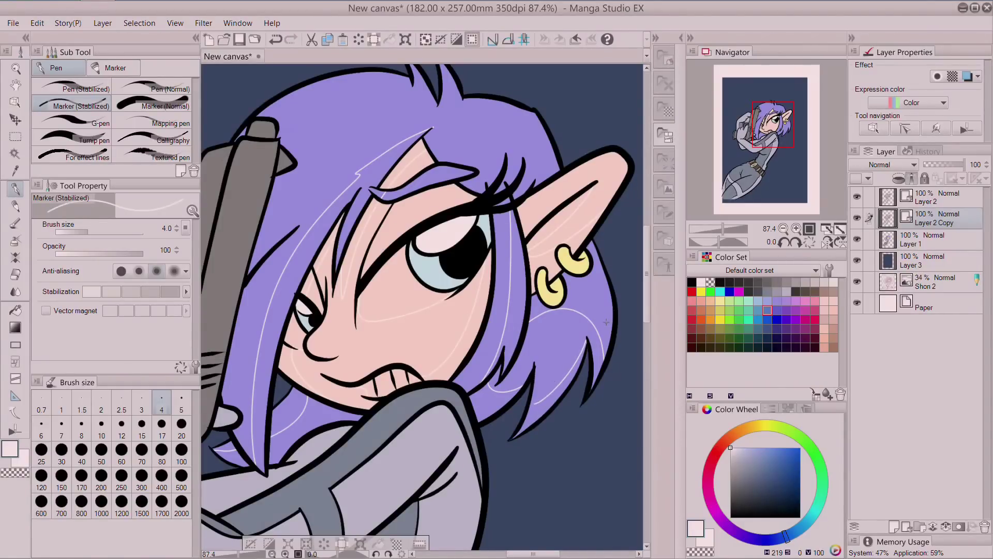
# Draw white shading lines across the crown of the hair, from the gun's tip past the spikes to the back of the head.
pyautogui.moveTo(428, 129); pyautogui.dragTo(446, 157)
pyautogui.press('e')
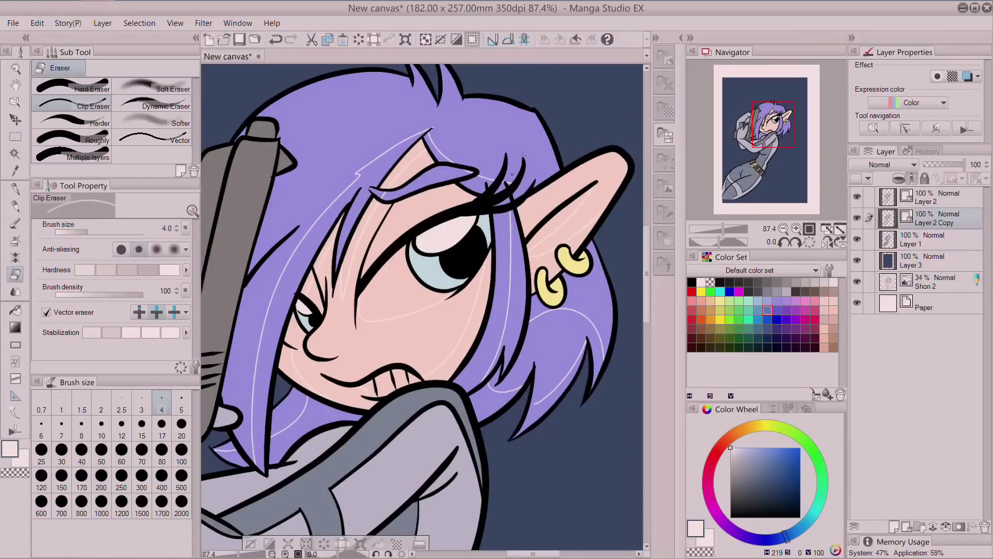
pyautogui.moveTo(771, 130); pyautogui.dragTo(764, 125)
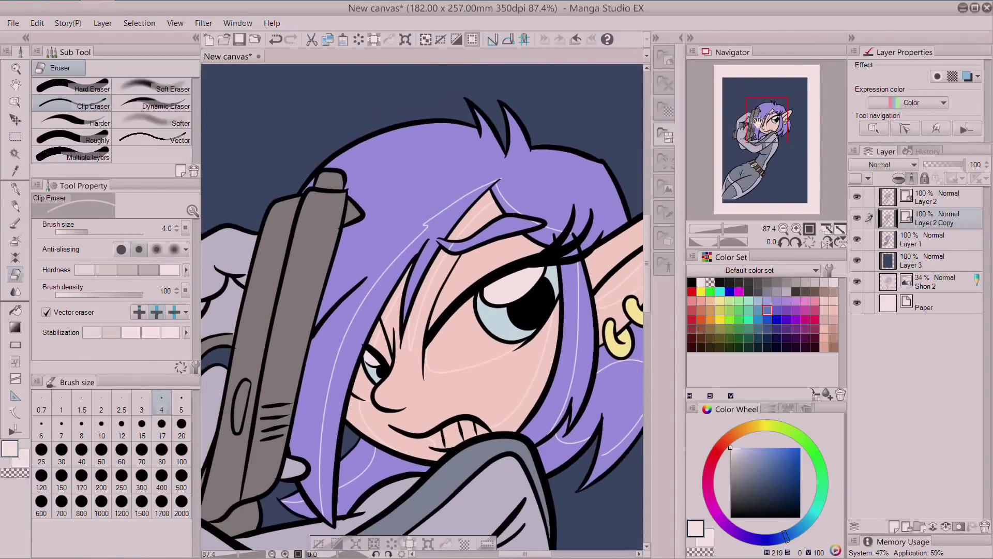
pyautogui.press('p')
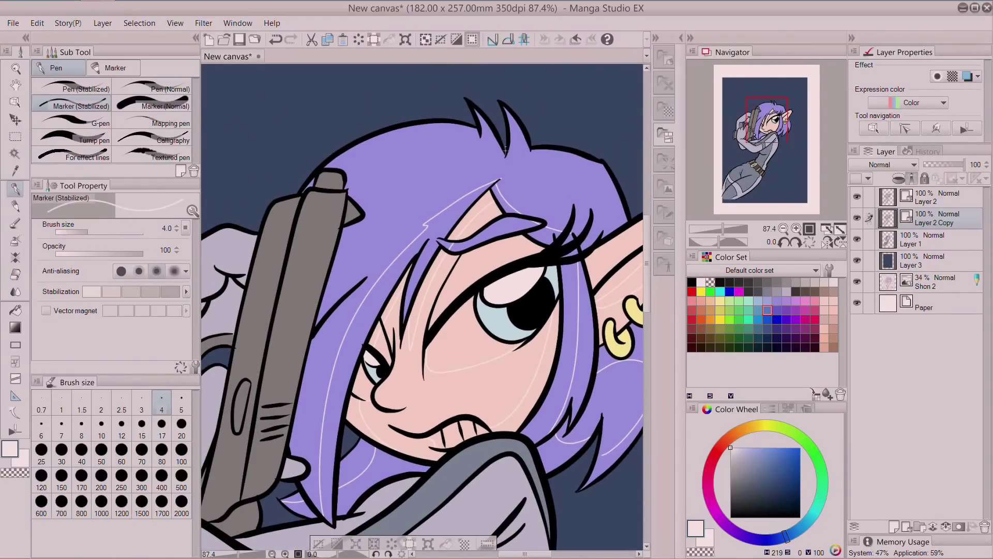
pyautogui.moveTo(504, 155)
pyautogui.mouseDown()
pyautogui.moveTo(383, 153)
pyautogui.moveTo(316, 185)
pyautogui.mouseUp()
pyautogui.moveTo(526, 156)
pyautogui.mouseDown()
pyautogui.moveTo(561, 162)
pyautogui.moveTo(624, 203)
pyautogui.mouseUp()
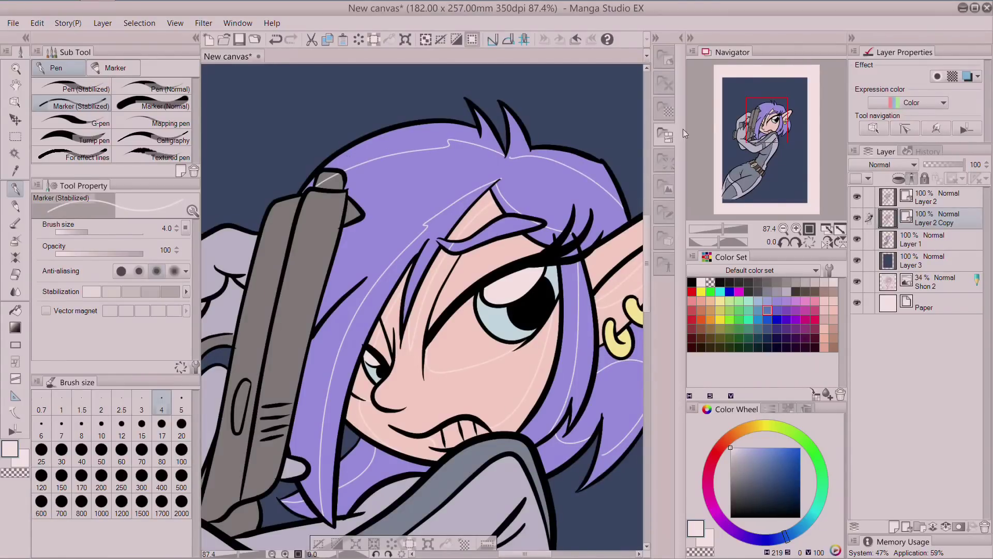
# Pinch the ends of the white hair shading lines to meet the outline below the spikes and at the forehead parting.
pyautogui.click(15, 430)
pyautogui.click(151, 89)
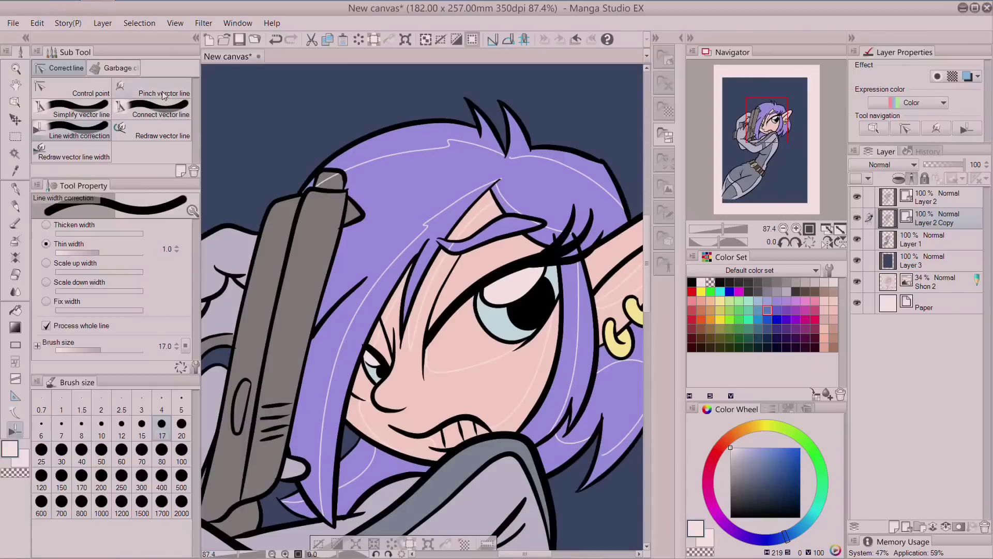
pyautogui.moveTo(520, 157); pyautogui.dragTo(512, 156)
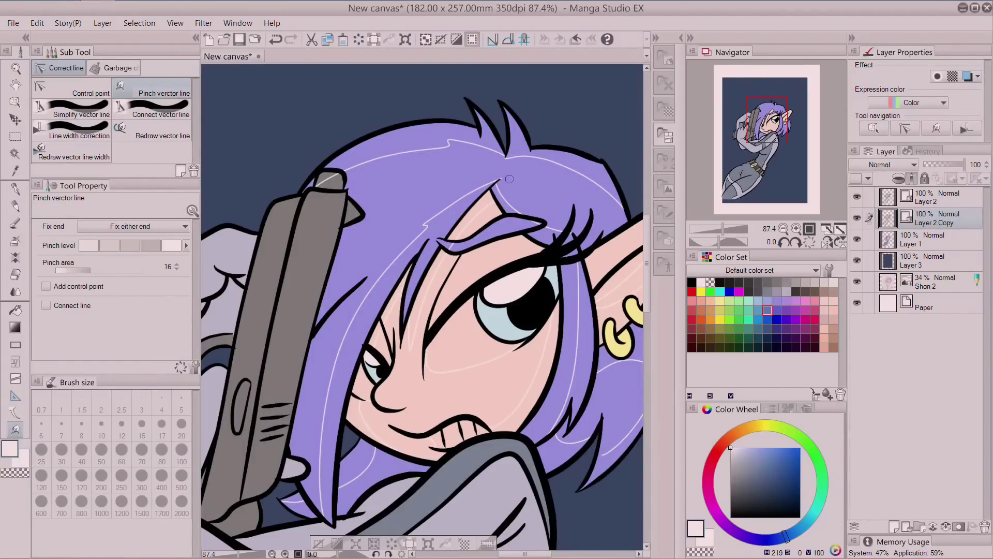
pyautogui.moveTo(487, 184); pyautogui.dragTo(498, 180)
# Draw a white shading line along the shoulder's dark collar with the stabilized marker, undoing the extra stroke down the upper back.
pyautogui.scroll(-5, 422, 305)
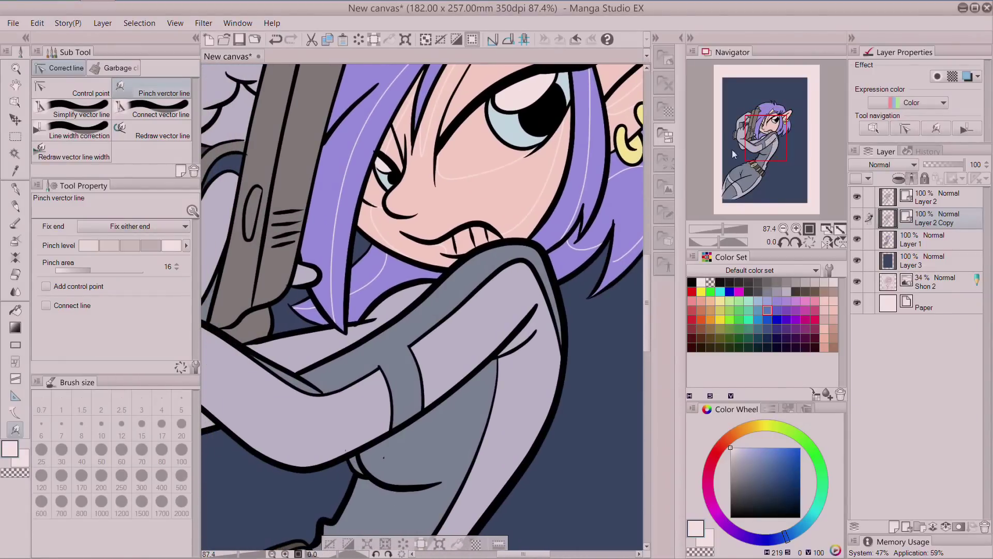
pyautogui.click(16, 192)
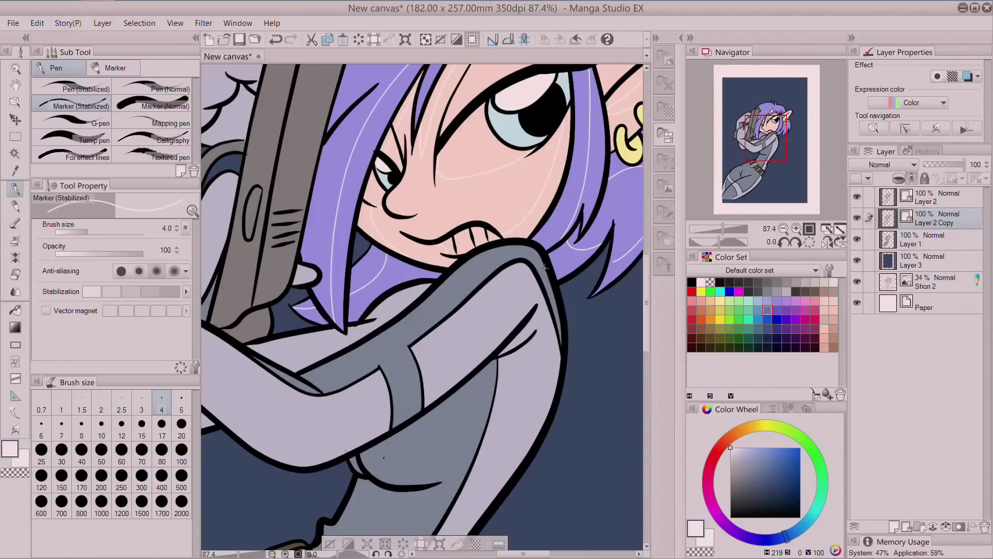
pyautogui.moveTo(473, 272); pyautogui.dragTo(409, 311)
pyautogui.moveTo(554, 289); pyautogui.dragTo(539, 357)
pyautogui.click(275, 39)
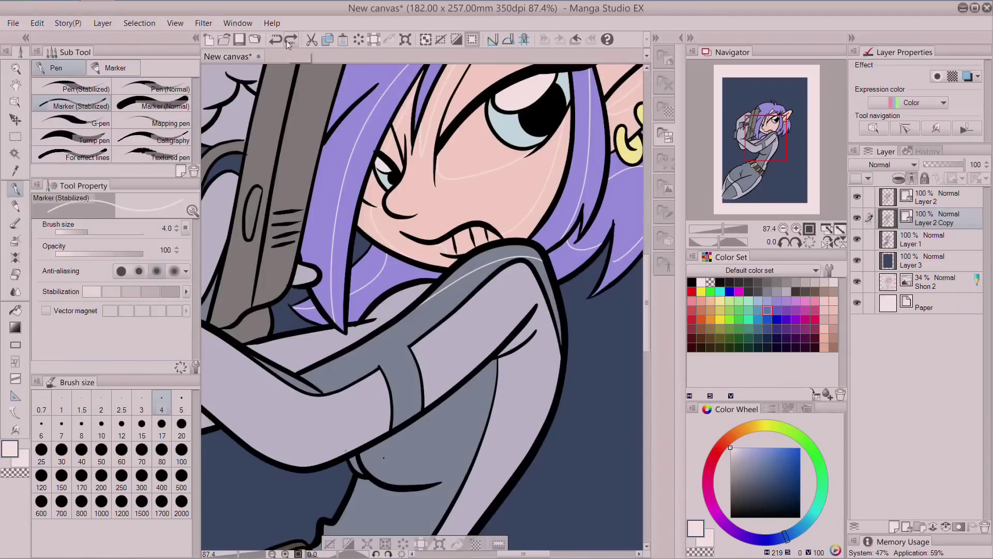
# Draw white shading lines down the light side panel to the belt, along the waist, and under the chest.
pyautogui.scroll(-5, 538, 124)
pyautogui.moveTo(543, 108); pyautogui.dragTo(526, 236)
pyautogui.moveTo(510, 279)
pyautogui.mouseDown()
pyautogui.moveTo(418, 421)
pyautogui.moveTo(397, 482)
pyautogui.mouseUp()
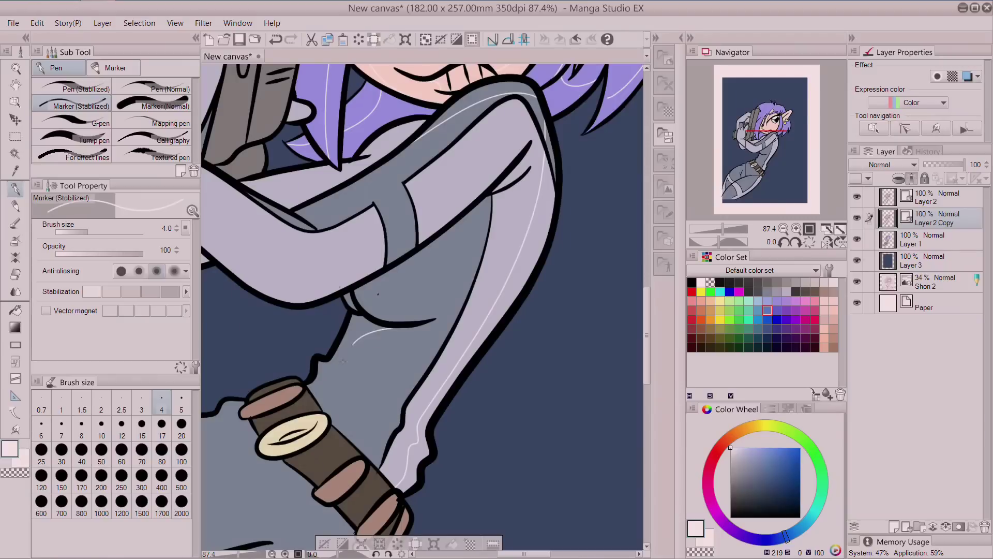
pyautogui.moveTo(330, 378); pyautogui.dragTo(316, 401)
pyautogui.moveTo(372, 280); pyautogui.dragTo(393, 322)
# Draw a white shading line along the near arm from shoulder to forearm and pinch its end onto the wrist outline.
pyautogui.moveTo(534, 137); pyautogui.dragTo(387, 243)
pyautogui.moveTo(338, 266)
pyautogui.mouseDown()
pyautogui.moveTo(295, 281)
pyautogui.moveTo(203, 237)
pyautogui.mouseUp()
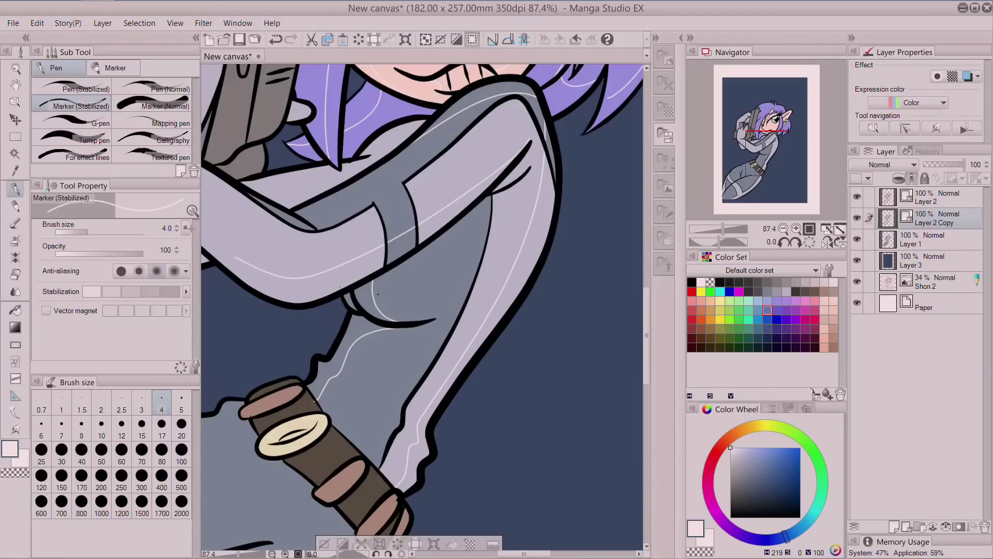
pyautogui.moveTo(743, 164); pyautogui.dragTo(729, 159)
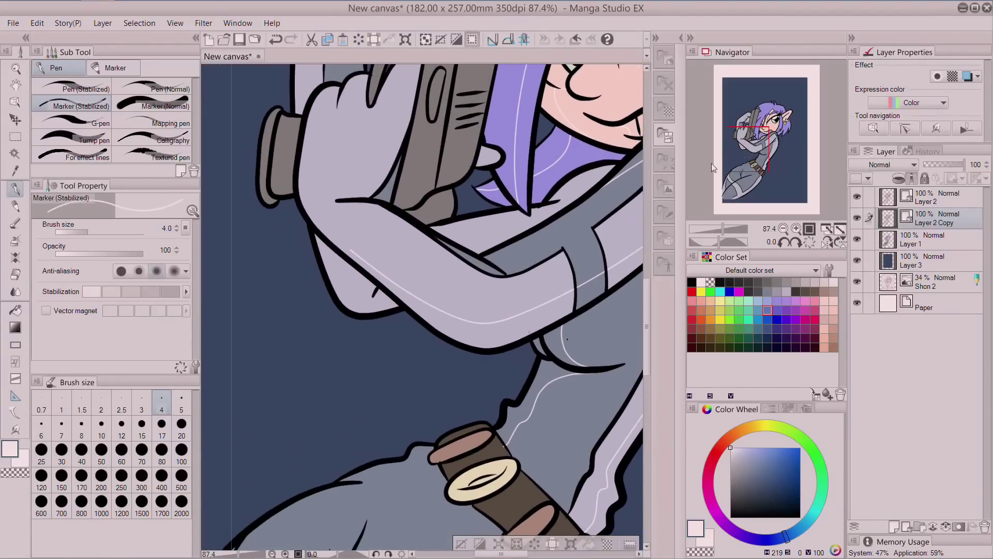
pyautogui.click(16, 430)
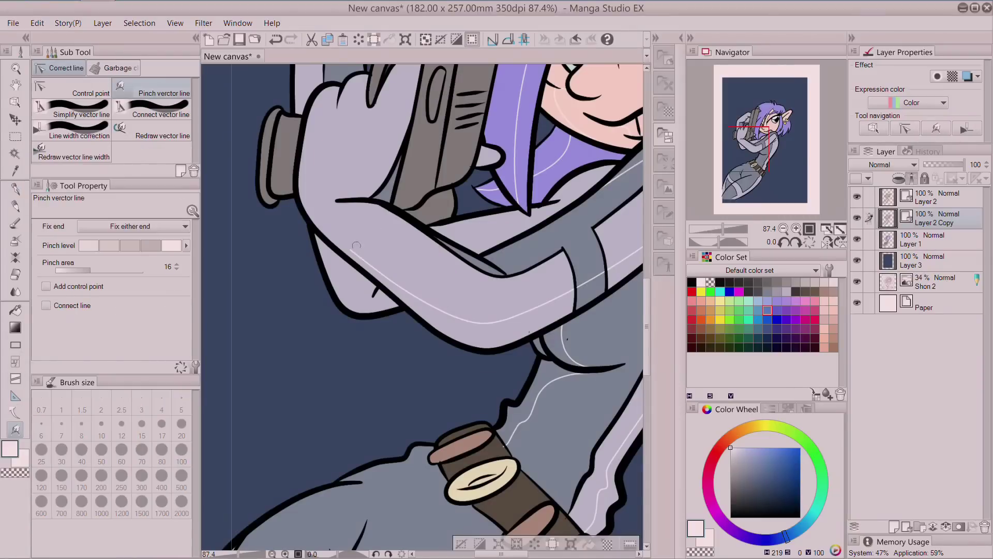
pyautogui.moveTo(352, 249); pyautogui.dragTo(313, 220)
# Draw white shading lines on the gripping hand, the grey sleeve patch behind it, and the far hand's fingers.
pyautogui.moveTo(759, 159); pyautogui.dragTo(757, 148)
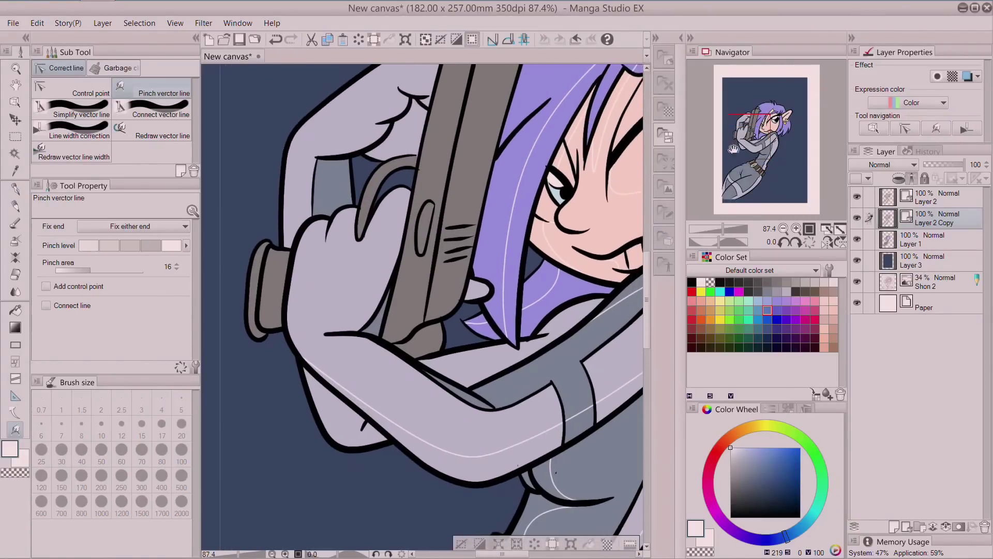
pyautogui.press('p')
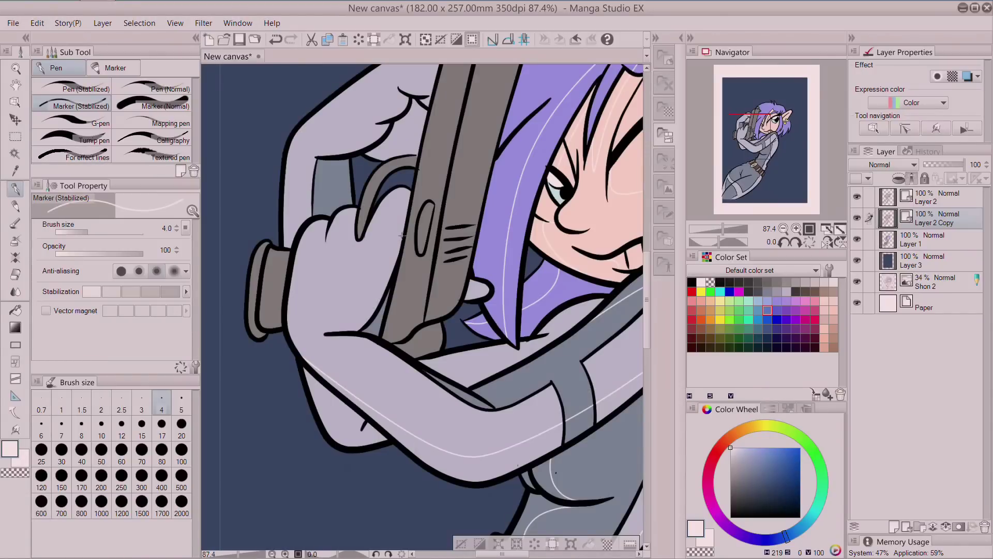
pyautogui.moveTo(404, 236)
pyautogui.mouseDown()
pyautogui.moveTo(376, 285)
pyautogui.moveTo(333, 326)
pyautogui.mouseUp()
pyautogui.moveTo(339, 181); pyautogui.dragTo(352, 205)
pyautogui.moveTo(392, 128); pyautogui.dragTo(425, 124)
pyautogui.moveTo(407, 92)
pyautogui.mouseDown()
pyautogui.moveTo(386, 123)
pyautogui.moveTo(318, 156)
pyautogui.mouseUp()
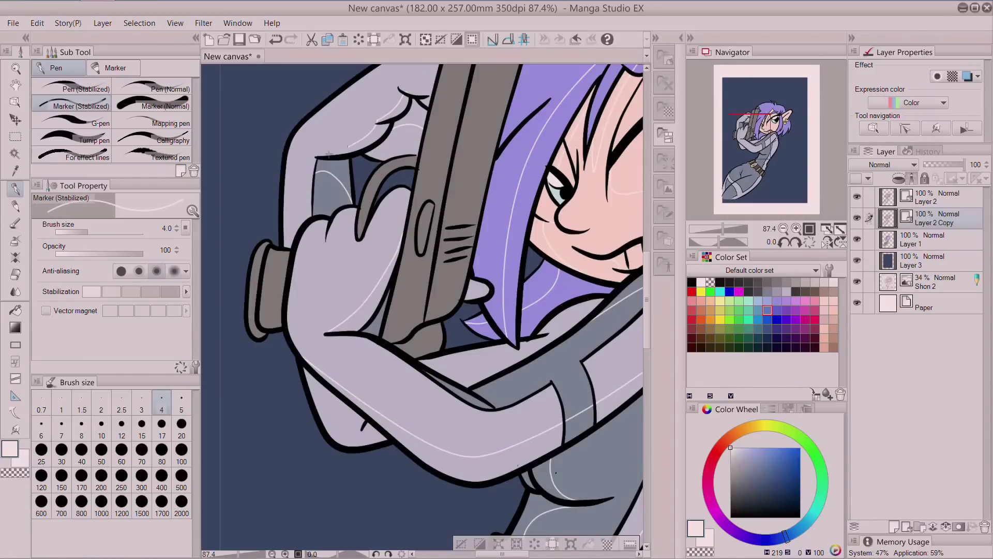
# Draw white shading lines along the raised far forearm and down the outer edge of the gripping hand.
pyautogui.moveTo(761, 140)
pyautogui.mouseDown()
pyautogui.moveTo(769, 142)
pyautogui.moveTo(751, 124)
pyautogui.mouseUp()
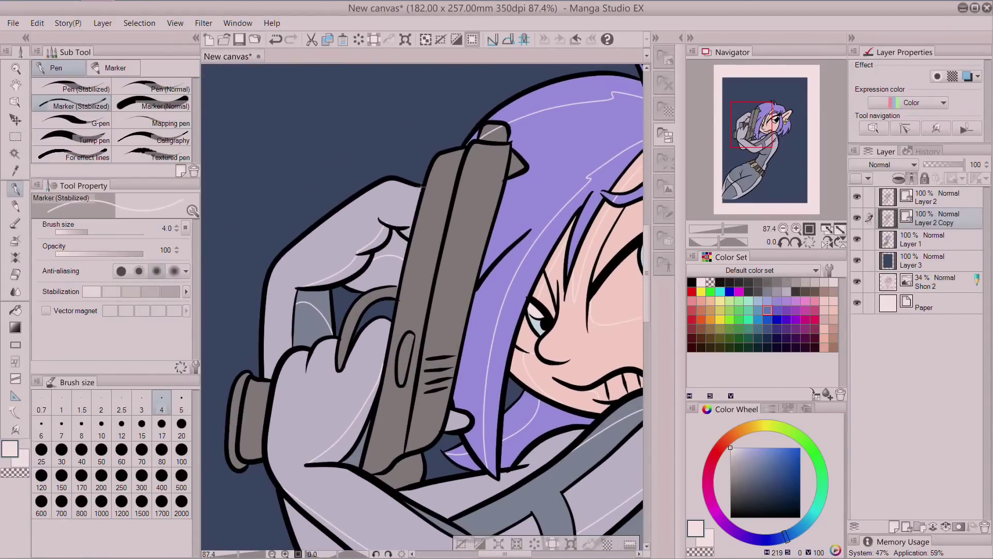
pyautogui.moveTo(412, 190); pyautogui.dragTo(283, 253)
pyautogui.moveTo(298, 363); pyautogui.dragTo(266, 423)
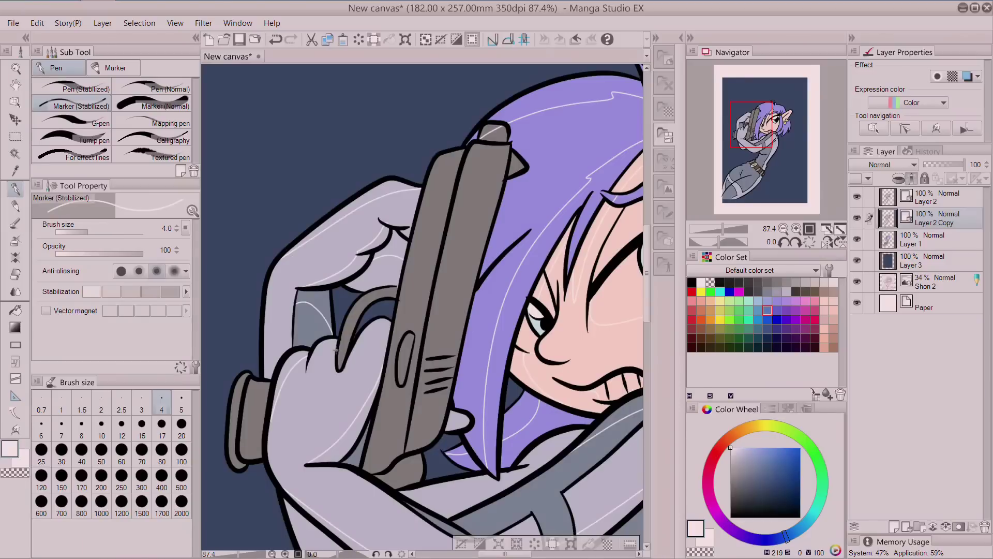
# Draw a short white shading line at the gripping hand's knuckle, undoing the first tries, and select the vector line correction tool.
pyautogui.moveTo(317, 364); pyautogui.dragTo(311, 375)
pyautogui.moveTo(321, 362); pyautogui.dragTo(310, 384)
pyautogui.hotkey('ctrl', 'z')
pyautogui.hotkey('ctrl', 'z')
pyautogui.moveTo(307, 373); pyautogui.dragTo(317, 360)
pyautogui.press('y')
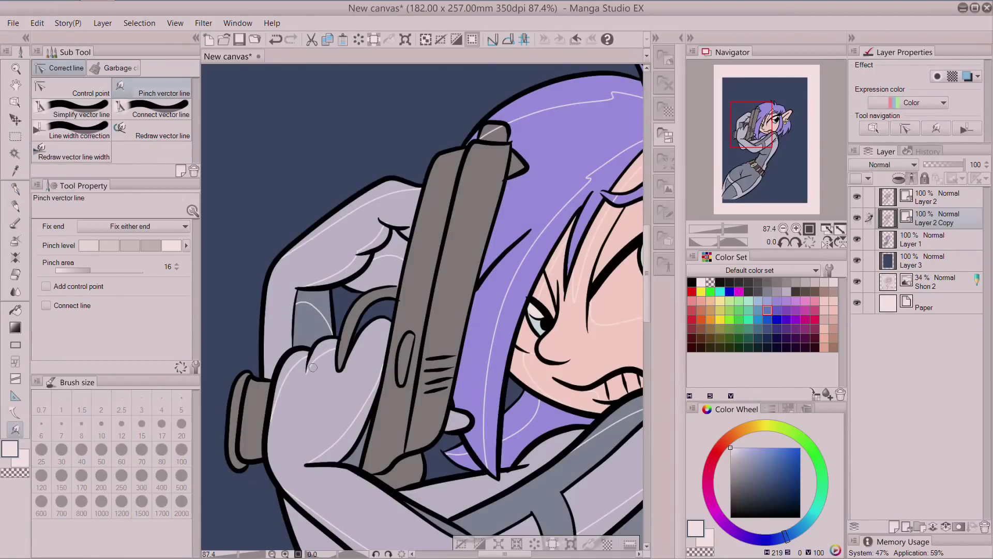
# Draw white shading lines on the far upper arm beneath the gun and on the far elbow, redoing the elbow line.
pyautogui.click(15, 190)
pyautogui.moveTo(751, 130); pyautogui.dragTo(755, 148)
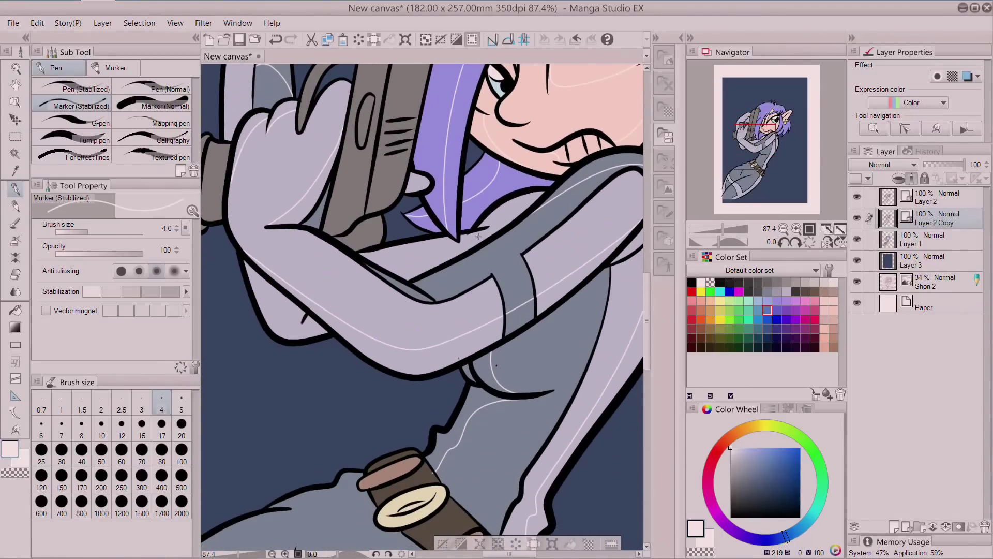
pyautogui.moveTo(482, 234); pyautogui.dragTo(367, 263)
pyautogui.moveTo(759, 141)
pyautogui.mouseDown()
pyautogui.moveTo(768, 138)
pyautogui.moveTo(757, 133)
pyautogui.mouseUp()
pyautogui.moveTo(308, 298)
pyautogui.mouseDown()
pyautogui.moveTo(335, 326)
pyautogui.moveTo(368, 324)
pyautogui.mouseUp()
pyautogui.click(276, 39)
pyautogui.moveTo(282, 260)
pyautogui.mouseDown()
pyautogui.moveTo(329, 322)
pyautogui.moveTo(376, 331)
pyautogui.mouseUp()
# Draw white shading lines down the light outer thigh stripe and beside the crease folds between the legs.
pyautogui.moveTo(776, 169); pyautogui.dragTo(744, 194)
pyautogui.moveTo(543, 221)
pyautogui.mouseDown()
pyautogui.moveTo(522, 269)
pyautogui.moveTo(457, 350)
pyautogui.mouseUp()
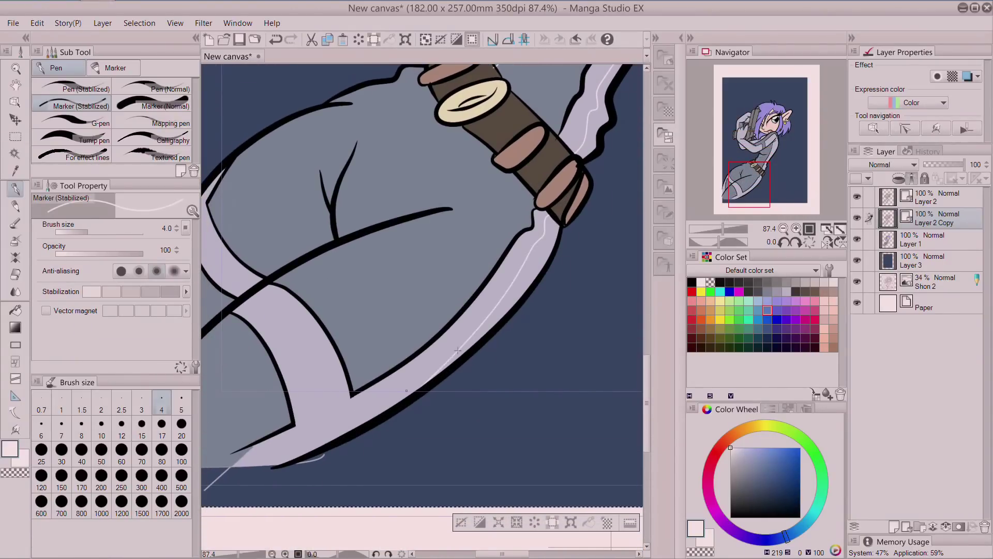
pyautogui.moveTo(356, 146)
pyautogui.mouseDown()
pyautogui.moveTo(350, 233)
pyautogui.moveTo(319, 204)
pyautogui.moveTo(304, 254)
pyautogui.mouseUp()
# Outline two white wrinkle shapes beside the belt and draw shading lines along the upper hip and far leg's light stripe.
pyautogui.moveTo(403, 110)
pyautogui.mouseDown()
pyautogui.moveTo(507, 260)
pyautogui.moveTo(541, 284)
pyautogui.mouseUp()
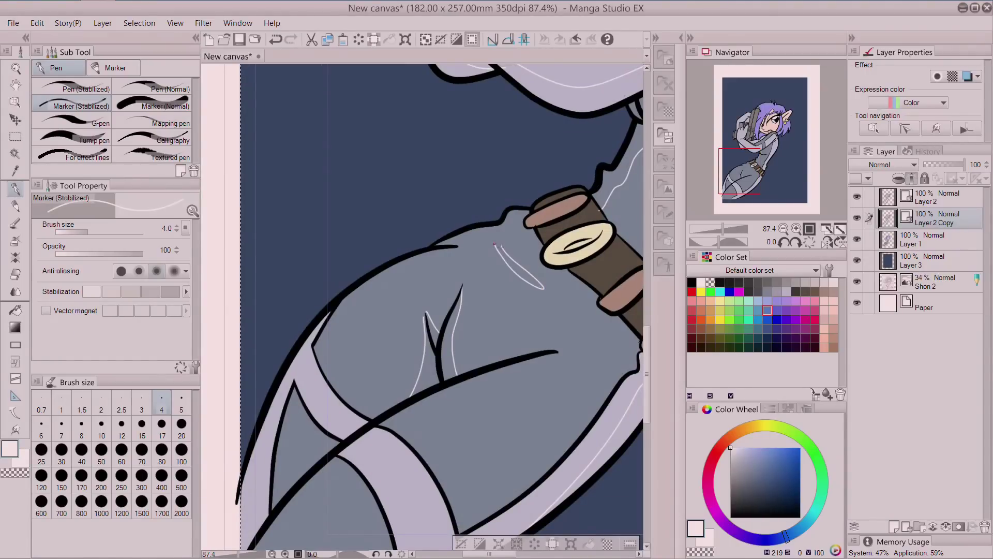
pyautogui.moveTo(517, 292); pyautogui.dragTo(561, 313)
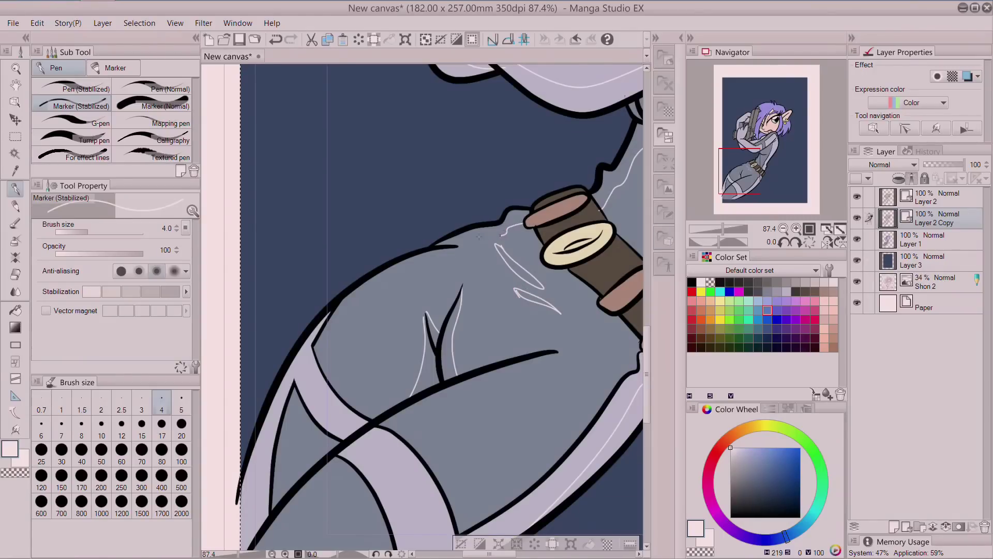
pyautogui.moveTo(465, 253); pyautogui.dragTo(355, 283)
pyautogui.moveTo(792, 155); pyautogui.dragTo(777, 162)
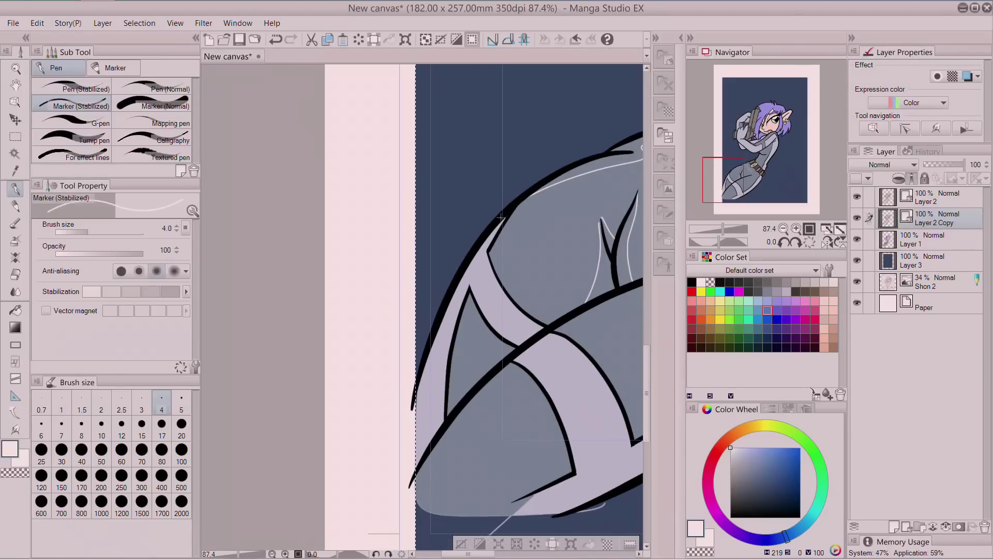
pyautogui.moveTo(462, 280); pyautogui.dragTo(415, 434)
# Draw a long white shading line down the front thigh and pinch its lower end toward the leg's outline.
pyautogui.moveTo(747, 172); pyautogui.dragTo(763, 177)
pyautogui.moveTo(527, 260)
pyautogui.mouseDown()
pyautogui.moveTo(340, 367)
pyautogui.moveTo(291, 419)
pyautogui.moveTo(234, 515)
pyautogui.mouseUp()
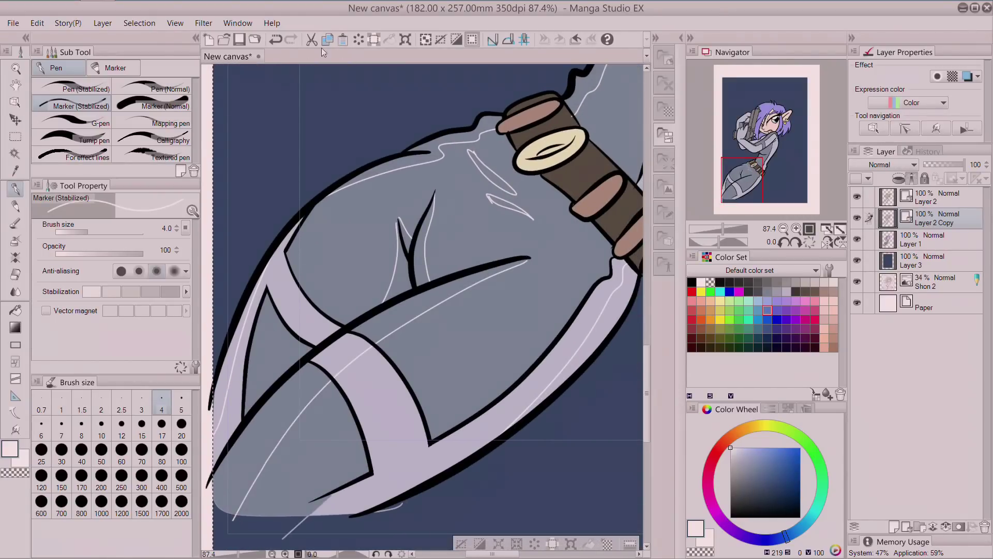
pyautogui.click(15, 429)
pyautogui.moveTo(246, 502); pyautogui.dragTo(261, 460)
pyautogui.click(277, 40)
pyautogui.moveTo(249, 497); pyautogui.dragTo(247, 446)
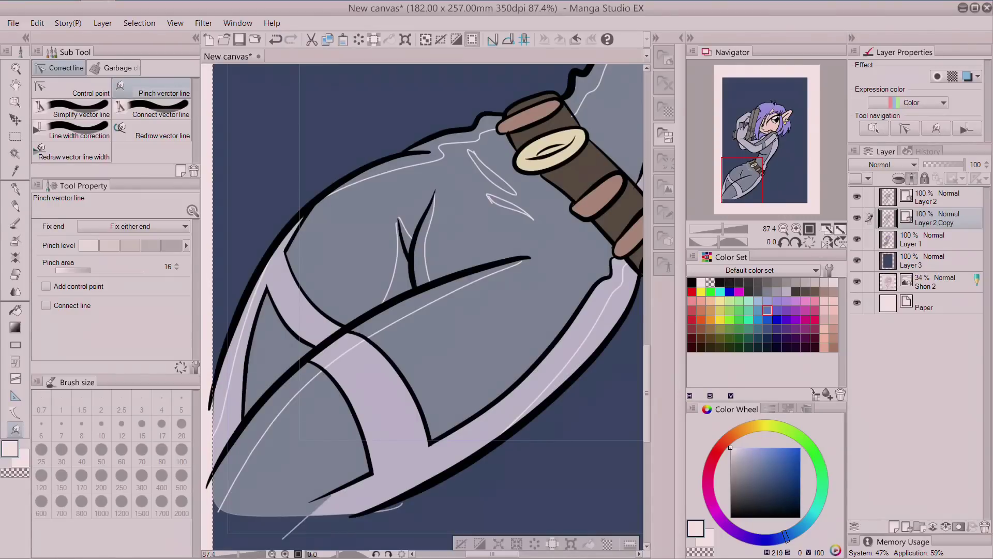
# Sample the suit's light lavender-grey and darken it to about H 225, S 21, V 76 as the shadow colour.
pyautogui.hotkey('ctrl', '-')
pyautogui.moveTo(748, 162); pyautogui.dragTo(743, 117)
pyautogui.scroll(-3, 508, 286)
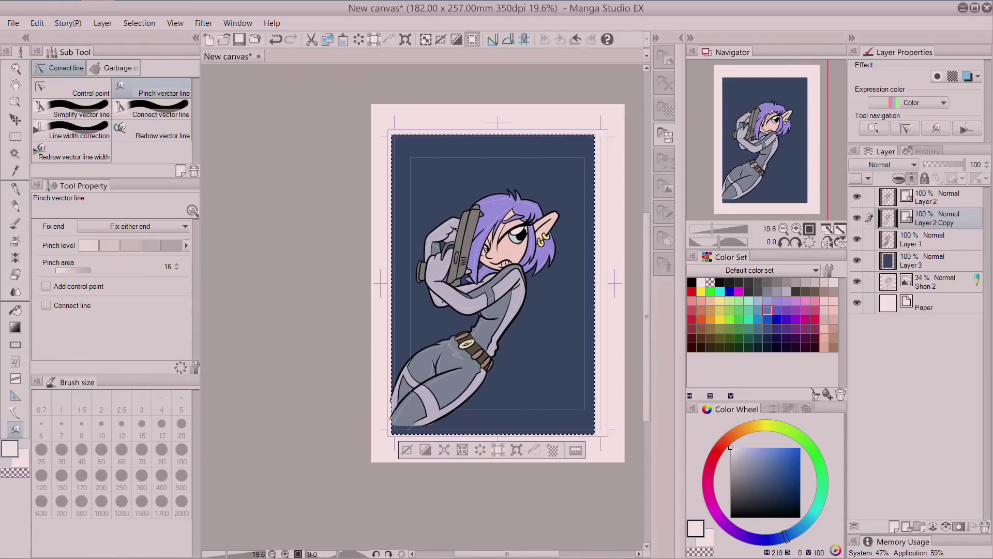
pyautogui.scroll(4, 549, 295)
pyautogui.scroll(1, 548, 295)
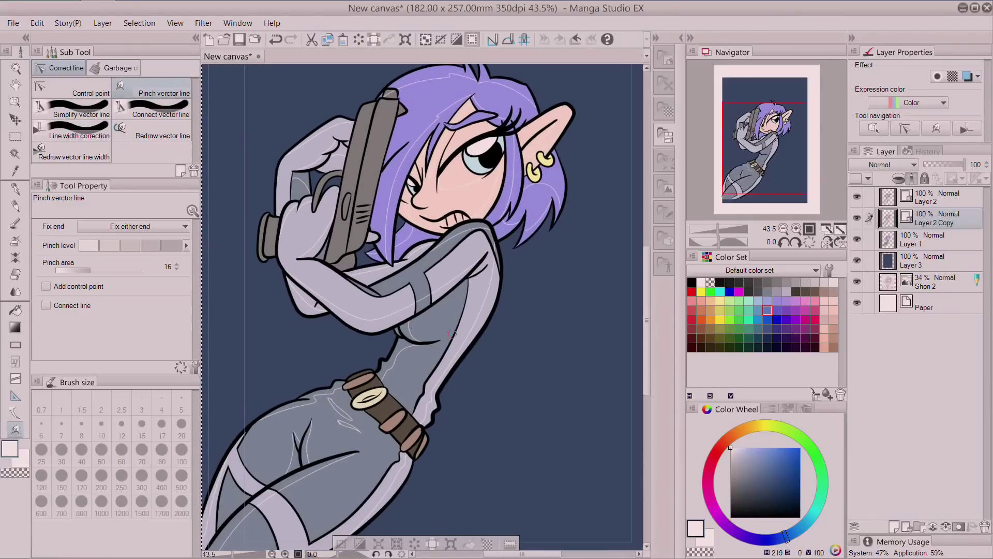
pyautogui.keyDown('alt'); pyautogui.click(476, 294); pyautogui.keyUp('alt')
pyautogui.moveTo(742, 459); pyautogui.dragTo(745, 464)
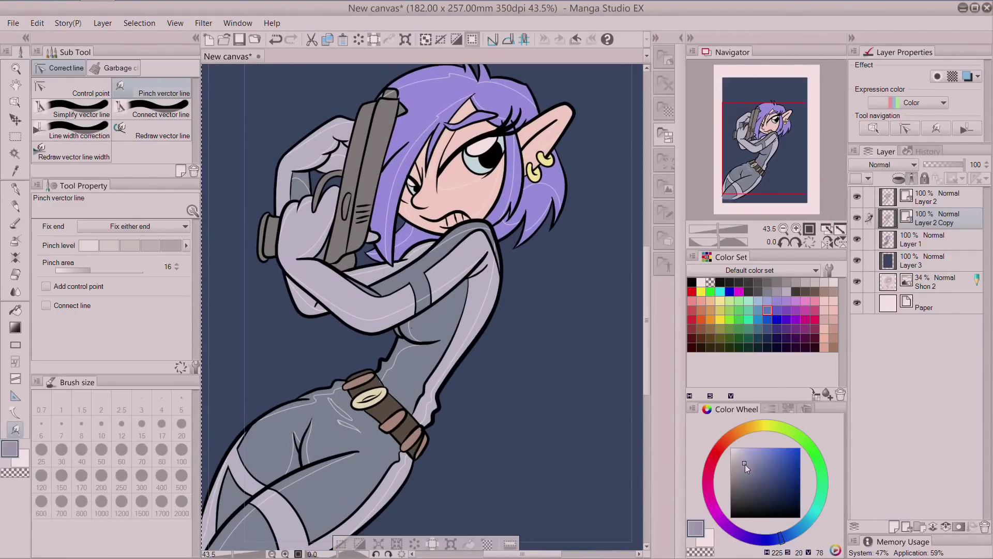
# Choose the Reference Layer Only fill and add a new raster layer directly above Layer 1.
pyautogui.click(16, 309)
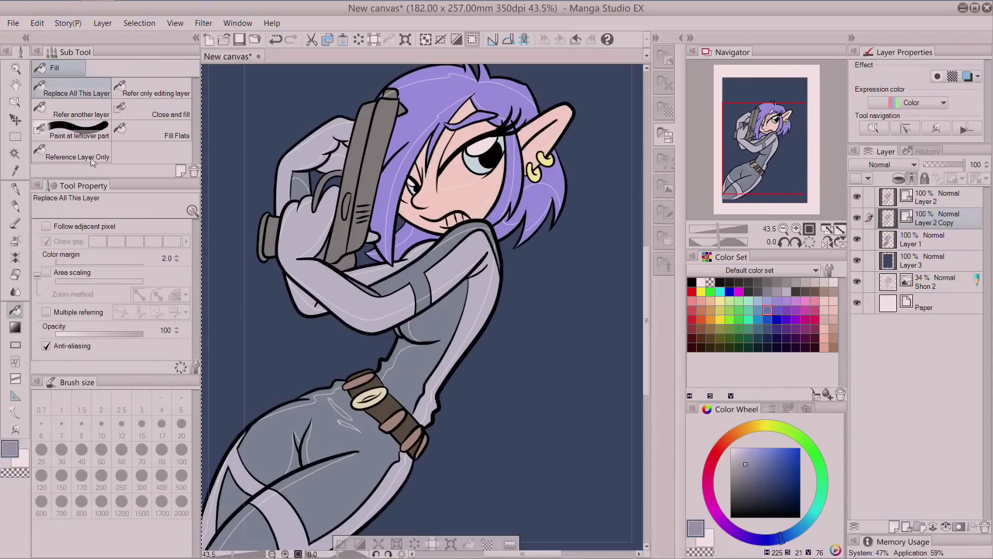
pyautogui.click(89, 155)
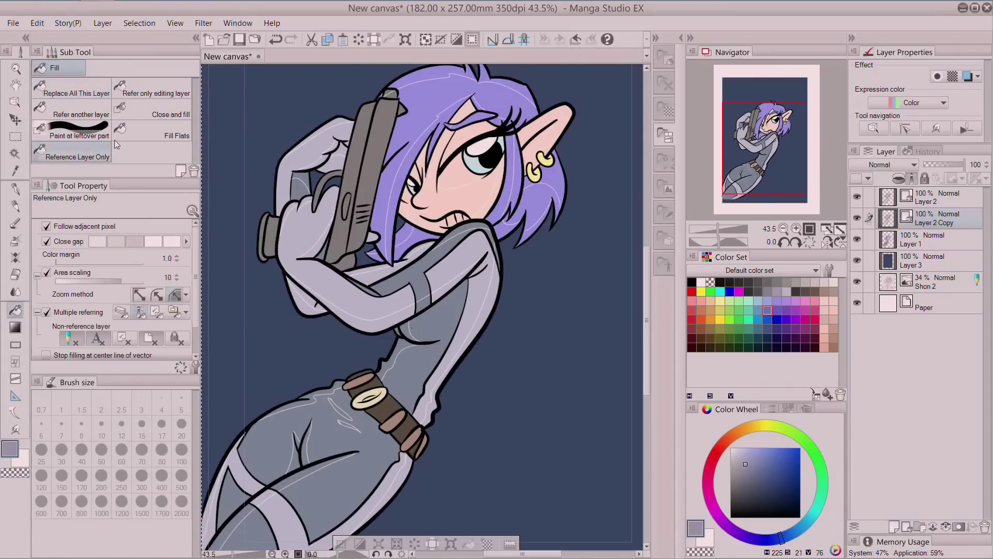
pyautogui.click(931, 247)
pyautogui.click(895, 527)
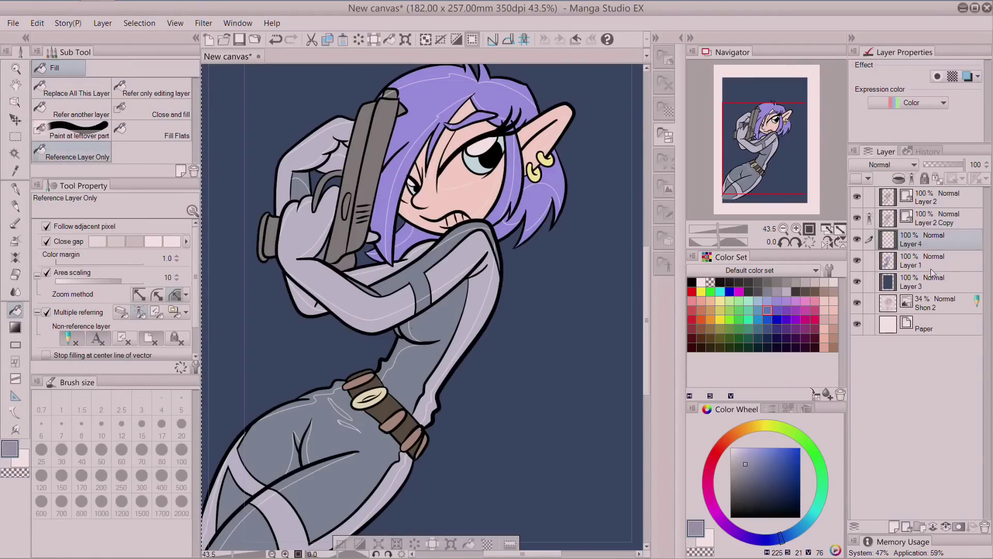
# Fill the shadow areas of the light side panel, the hip stripe, and the near arm with the darker lavender-grey.
pyautogui.click(484, 314)
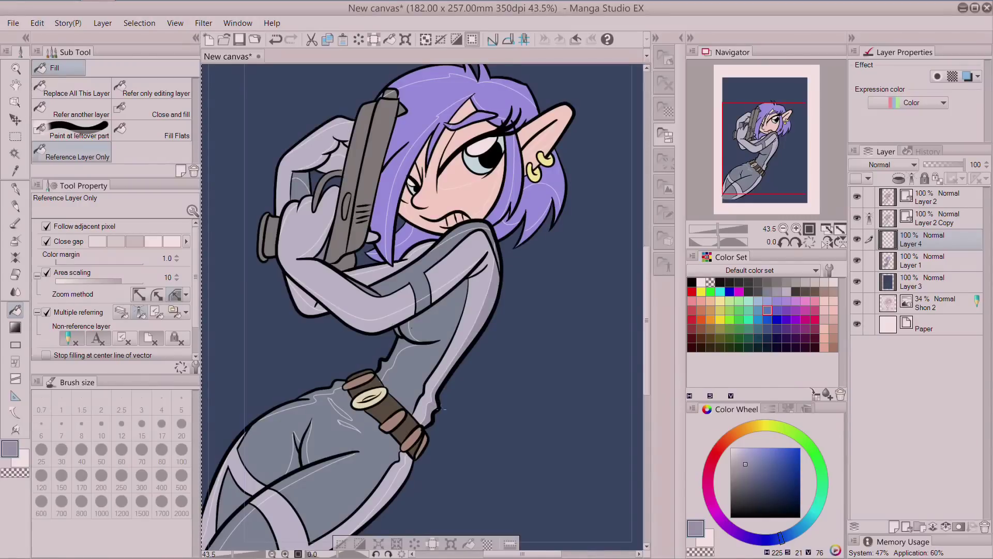
pyautogui.click(409, 462)
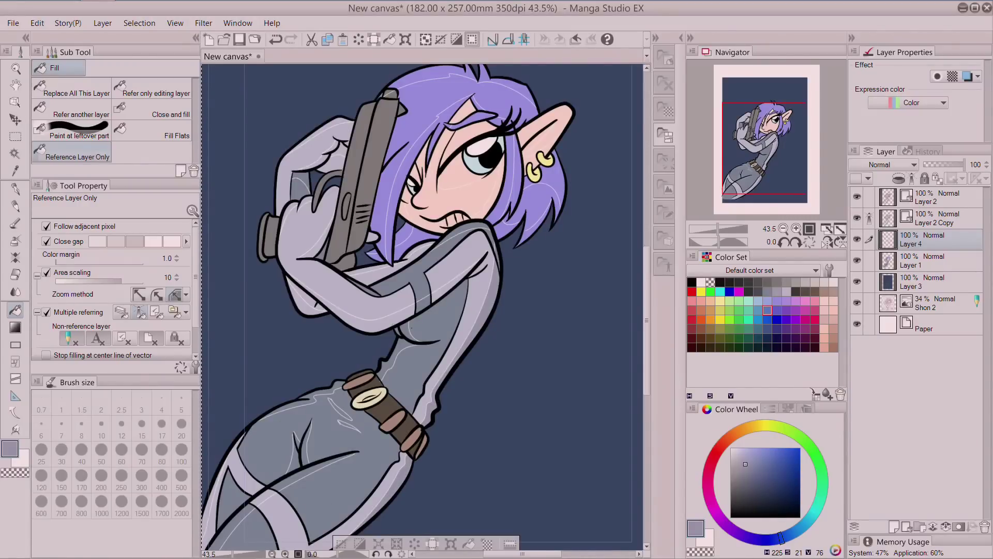
pyautogui.click(464, 269)
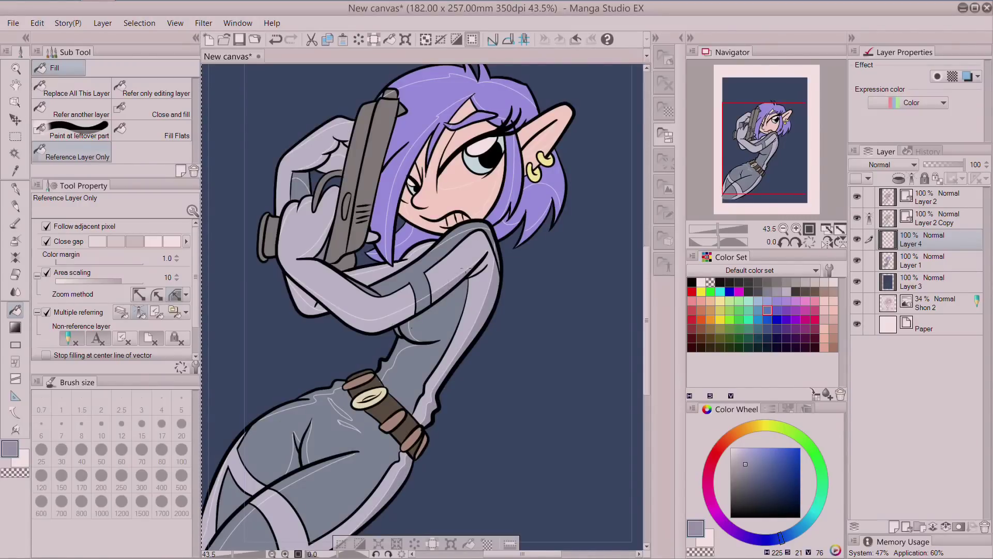
pyautogui.click(392, 319)
# Fill the shadow areas of the far elbow, the gripping hand, and the raised far forearm and fingers.
pyautogui.click(313, 301)
pyautogui.click(315, 236)
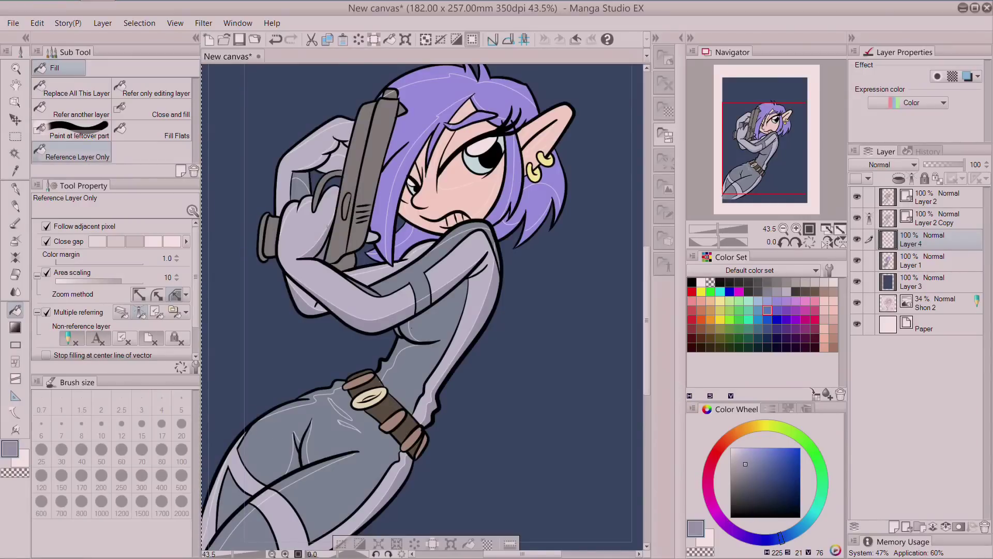
pyautogui.click(317, 162)
pyautogui.click(331, 147)
pyautogui.click(343, 151)
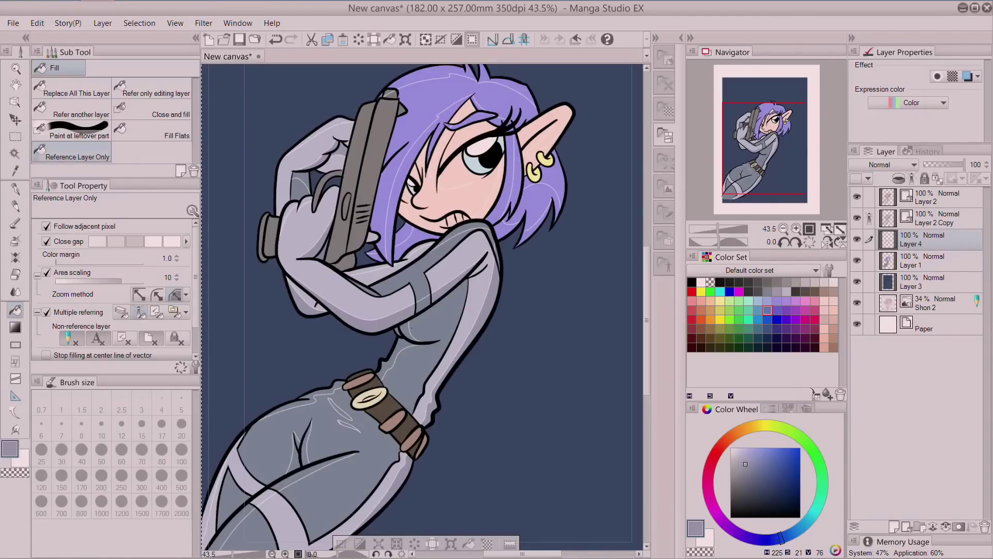
# Sample the suit's dark grey, darken it to about H 217, S 37, V 44, and fill the torso's shadow area.
pyautogui.keyDown('alt'); pyautogui.click(417, 378); pyautogui.keyUp('alt')
pyautogui.moveTo(753, 476); pyautogui.dragTo(756, 486)
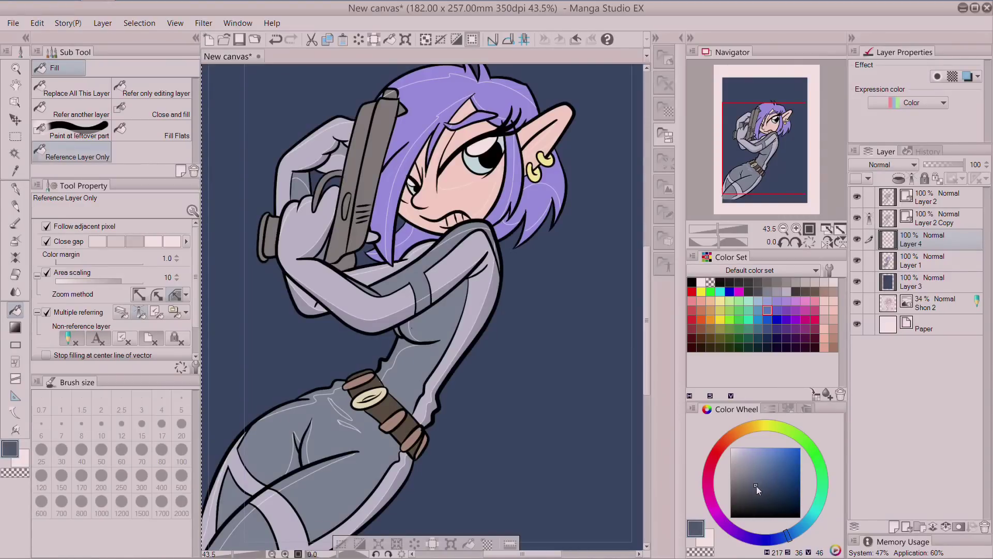
pyautogui.click(401, 346)
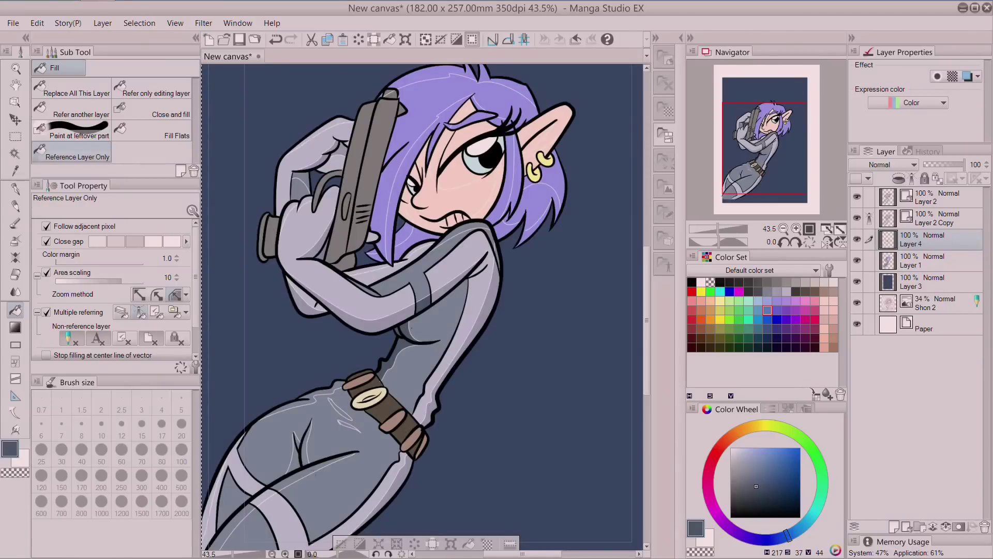
# Undo the spilled dark grey fill on the hips and fill only the two small crease shapes beside the belt buckle.
pyautogui.click(301, 444)
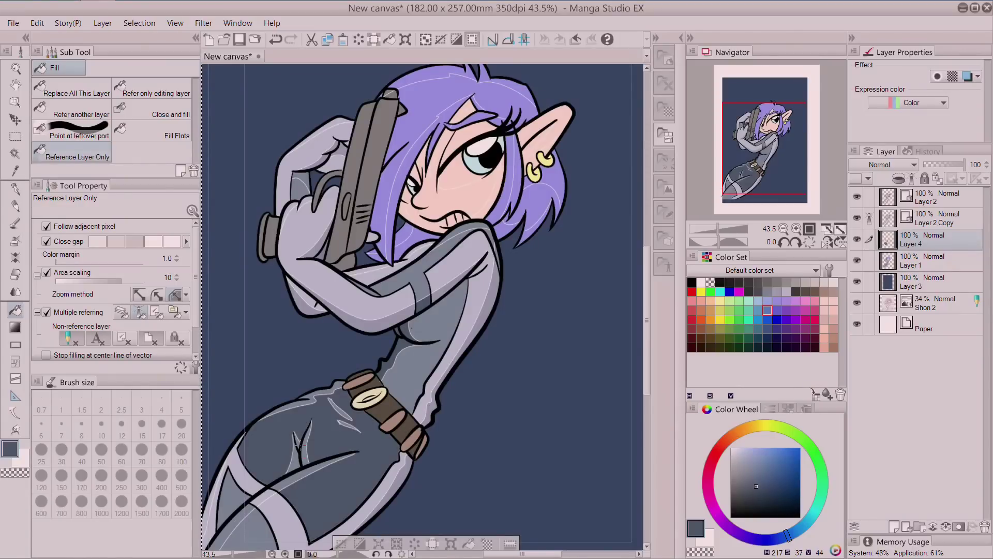
pyautogui.click(276, 39)
pyautogui.scroll(5, 759, 146)
pyautogui.moveTo(758, 146)
pyautogui.mouseDown()
pyautogui.moveTo(752, 139)
pyautogui.moveTo(751, 154)
pyautogui.mouseUp()
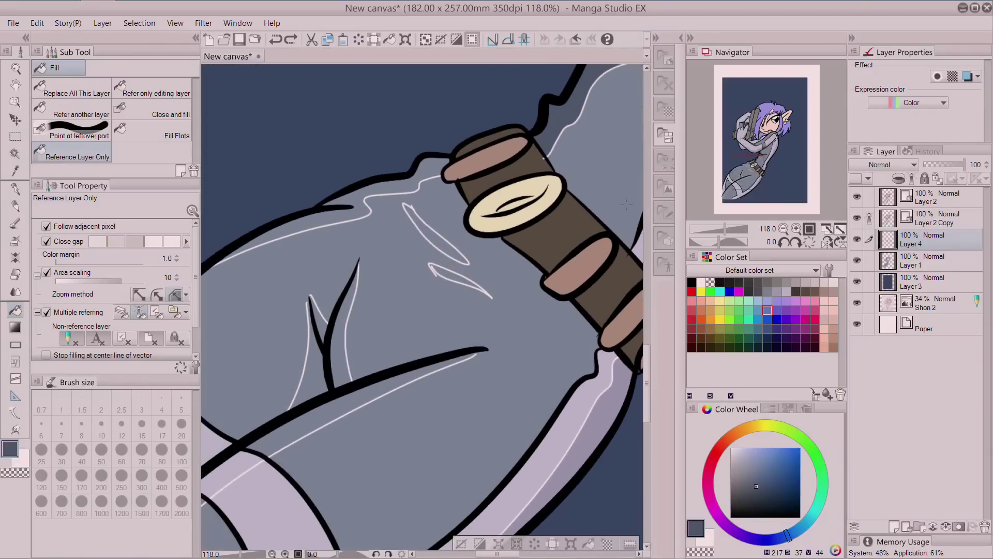
pyautogui.click(451, 273)
pyautogui.click(438, 236)
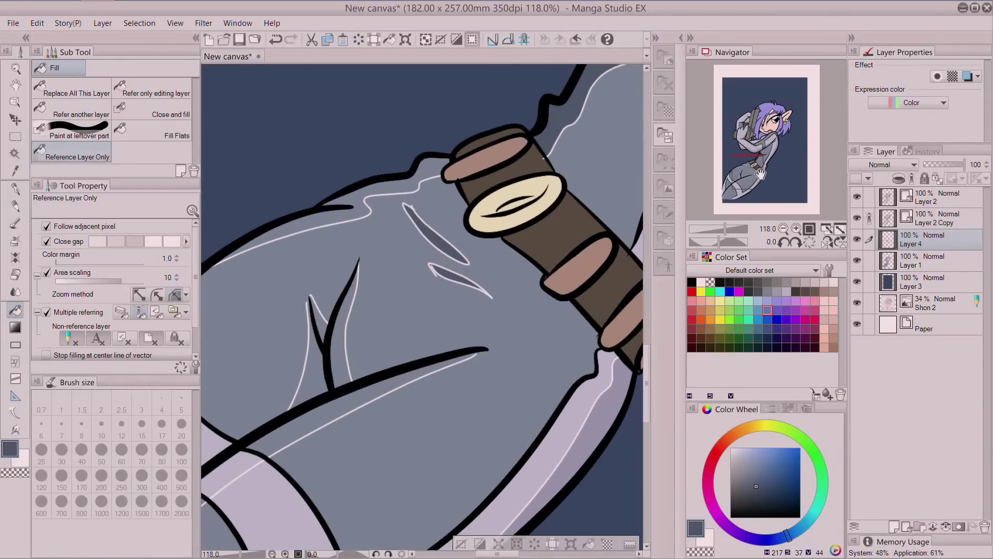
# Fill the shadow shapes on both sides of the fold lines between the thighs with the same dark grey.
pyautogui.moveTo(742, 180); pyautogui.dragTo(736, 186)
pyautogui.click(417, 310)
pyautogui.click(415, 263)
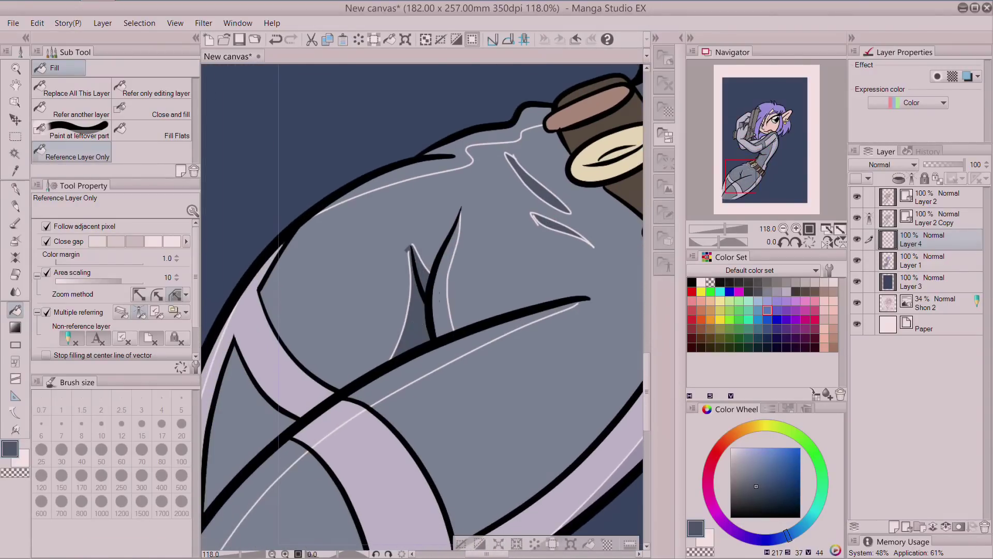
pyautogui.click(446, 278)
# Sample the suit's grey, lighten it to H 217, S 19, V 80, fill the shoulder and upper-thigh highlights, and undo the background spill.
pyautogui.moveTo(742, 179); pyautogui.dragTo(771, 138)
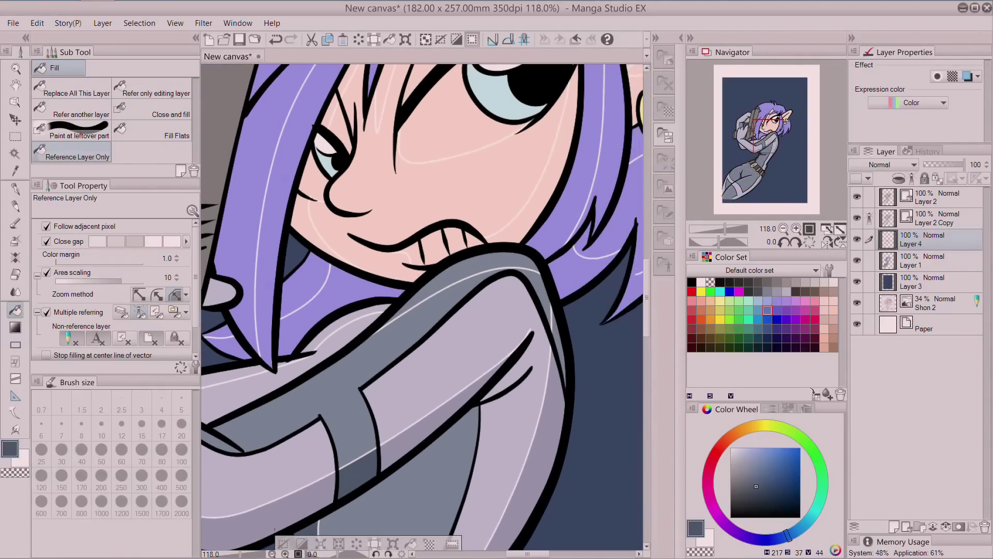
pyautogui.keyDown('alt'); pyautogui.click(436, 322); pyautogui.keyUp('alt')
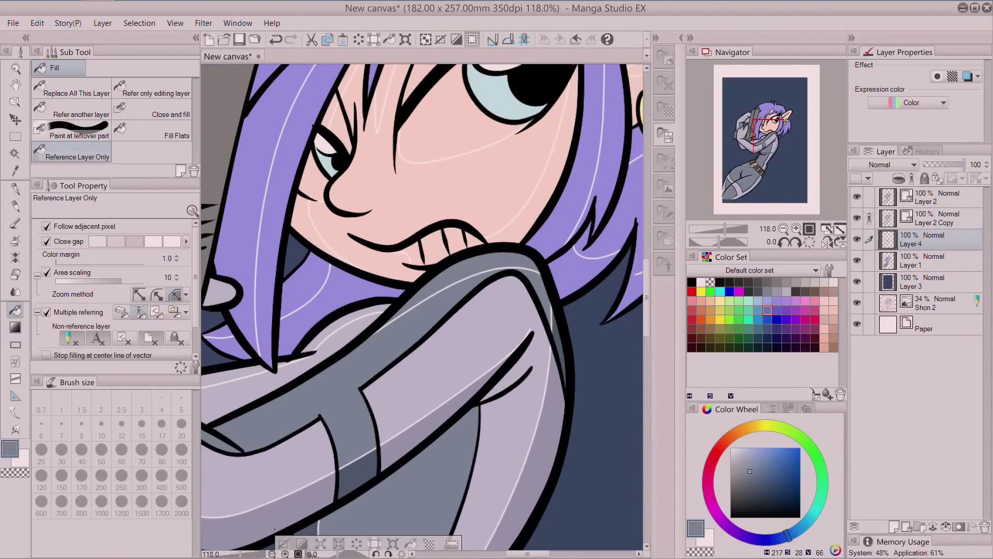
pyautogui.click(744, 462)
pyautogui.click(461, 290)
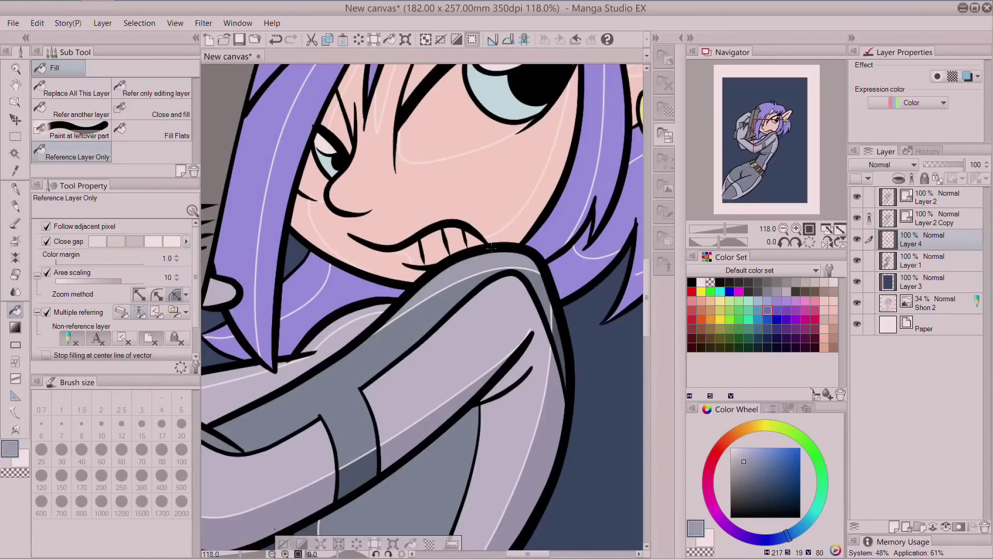
pyautogui.moveTo(771, 142); pyautogui.dragTo(736, 186)
pyautogui.click(520, 328)
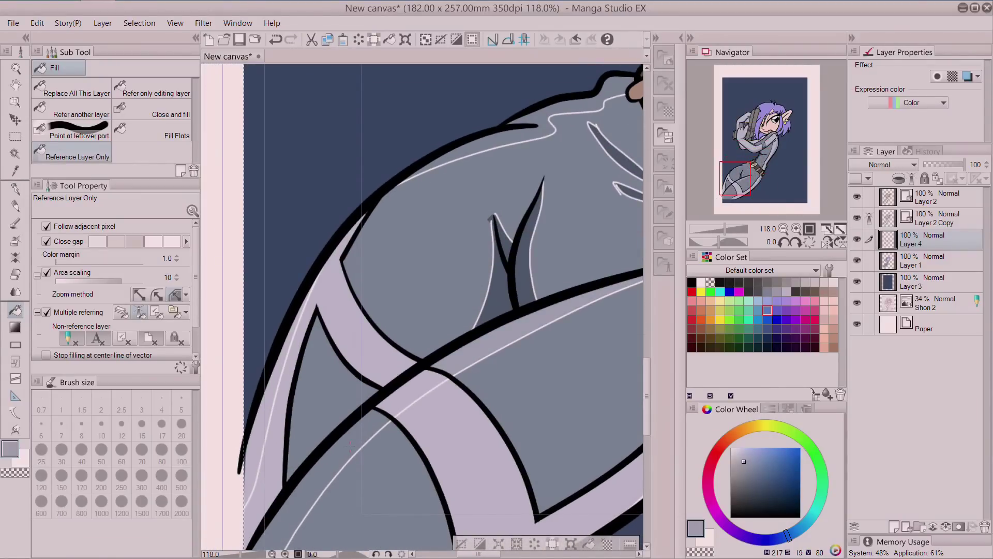
pyautogui.click(329, 155)
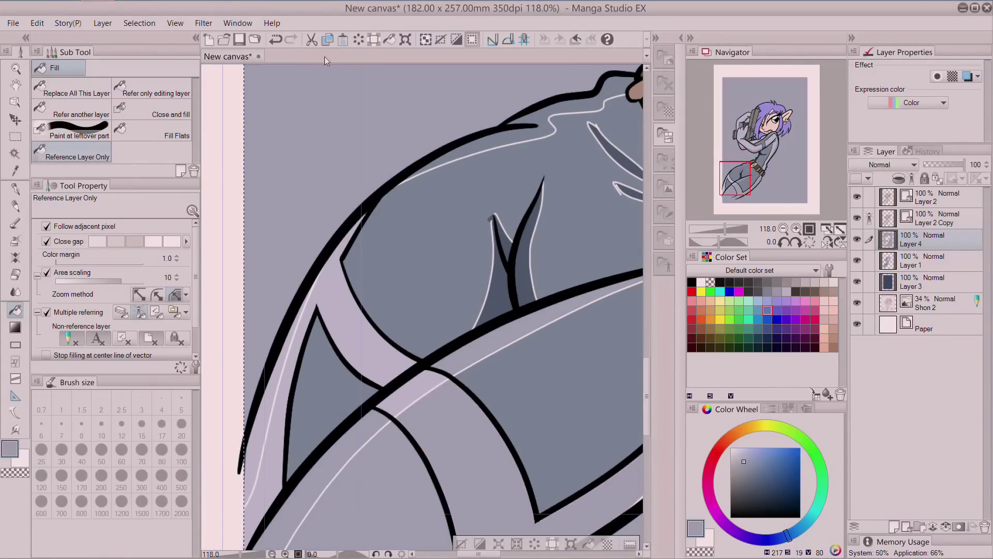
pyautogui.click(276, 40)
# Draw white guide lines with the size 4 stabilized marker to close the open ends of both legs, and return to the fill tool.
pyautogui.moveTo(745, 177); pyautogui.dragTo(739, 188)
pyautogui.click(20, 193)
pyautogui.click(730, 448)
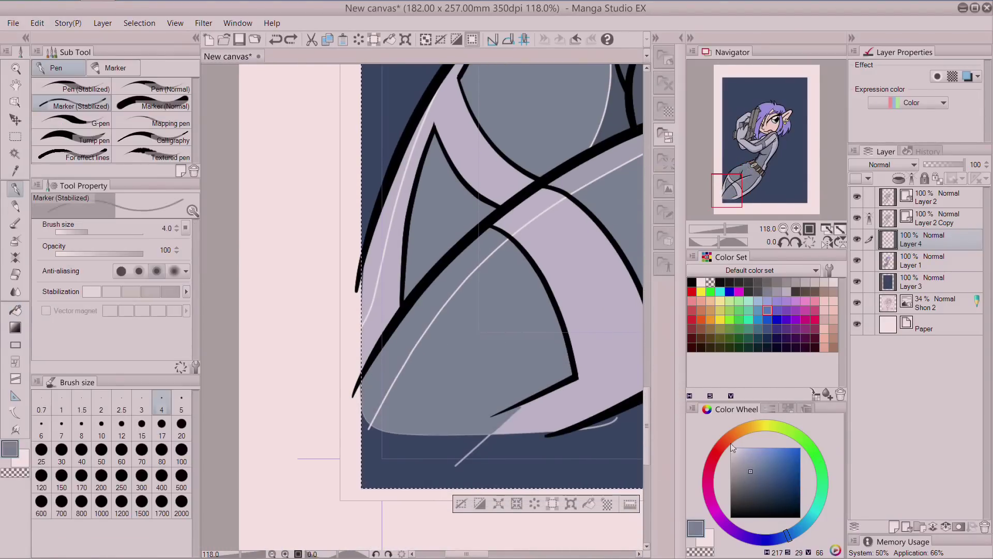
pyautogui.moveTo(584, 430)
pyautogui.mouseDown()
pyautogui.moveTo(443, 417)
pyautogui.moveTo(357, 393)
pyautogui.moveTo(356, 371)
pyautogui.mouseUp()
pyautogui.moveTo(360, 310); pyautogui.dragTo(366, 374)
pyautogui.click(15, 310)
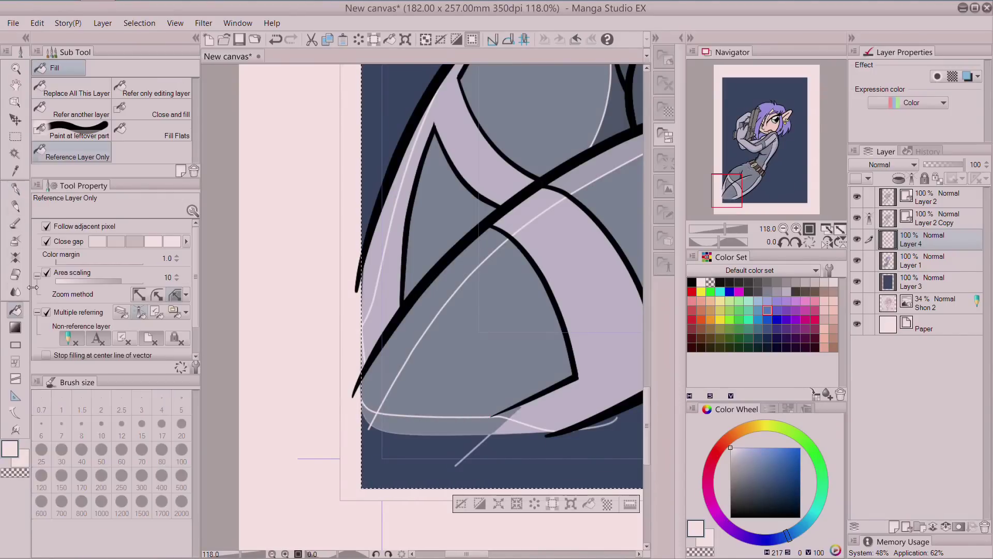
# Sample the light grey highlight colour from the upper edge of the near thigh.
pyautogui.moveTo(741, 200); pyautogui.dragTo(762, 142)
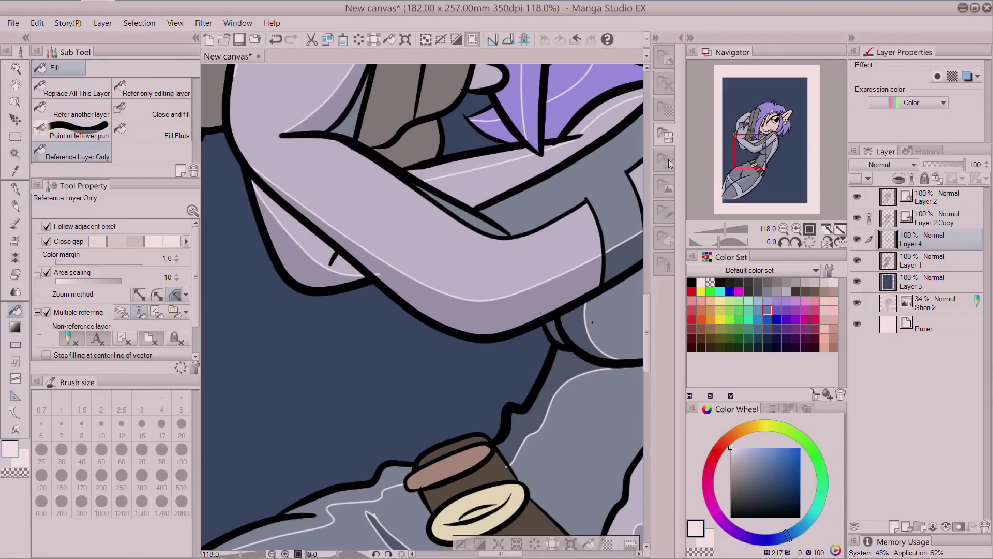
pyautogui.scroll(-5, 466, 222)
pyautogui.moveTo(748, 171); pyautogui.dragTo(744, 203)
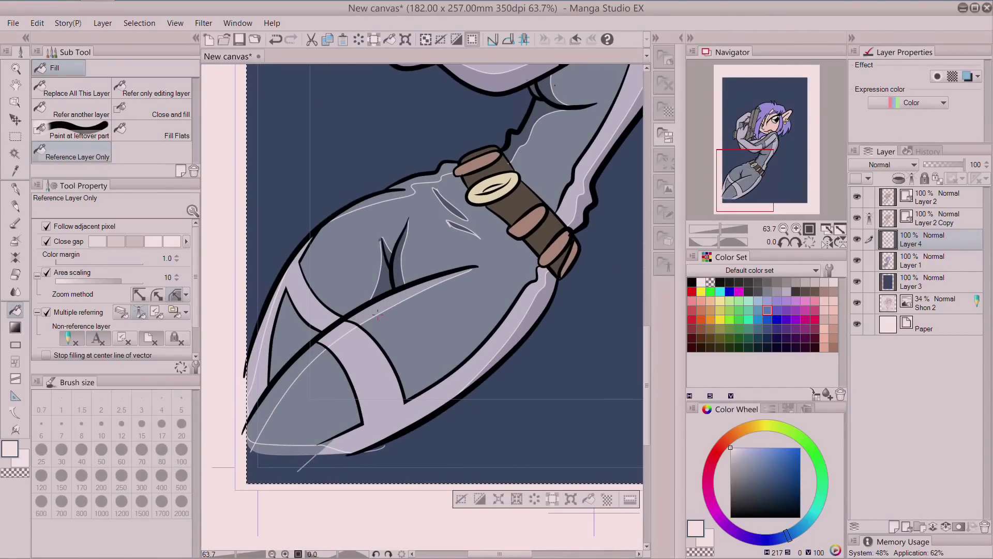
pyautogui.keyDown('alt'); pyautogui.click(378, 313); pyautogui.keyUp('alt')
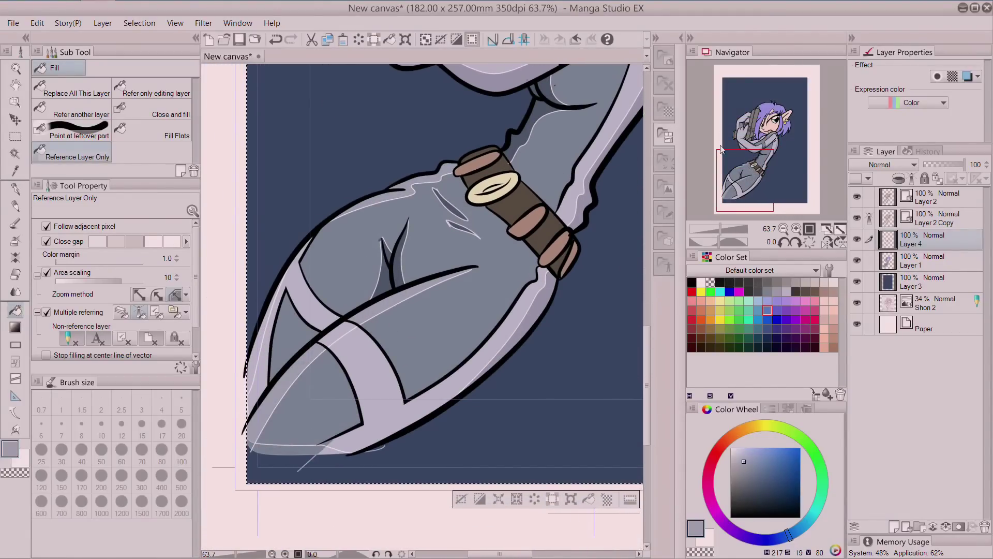
# Sample the arm's lavender-grey, lighten it to H 225, S 8, V 96, and fill the highlights on the gripping hand and far arm.
pyautogui.moveTo(741, 151); pyautogui.dragTo(744, 109)
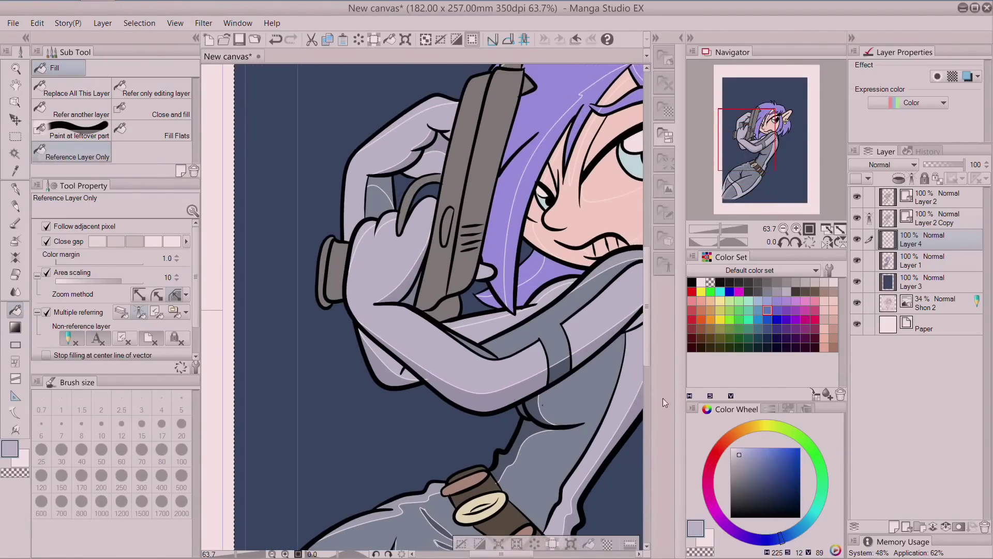
pyautogui.moveTo(738, 455); pyautogui.dragTo(735, 451)
pyautogui.click(363, 243)
pyautogui.click(385, 217)
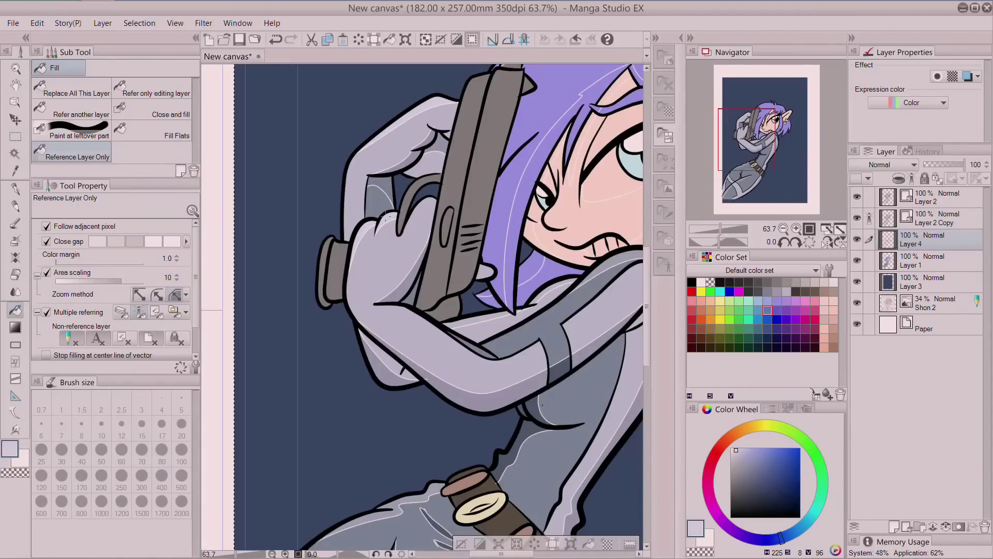
pyautogui.click(489, 319)
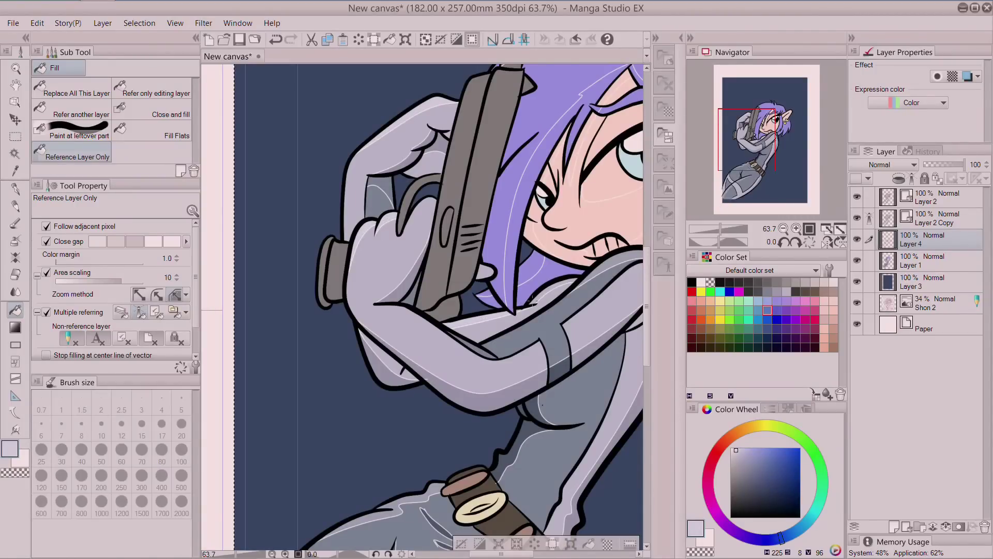
# Fill the highlights of the far leg's side stripe and the near thigh's band with the pale lavender.
pyautogui.moveTo(750, 145); pyautogui.dragTo(729, 180)
pyautogui.click(411, 361)
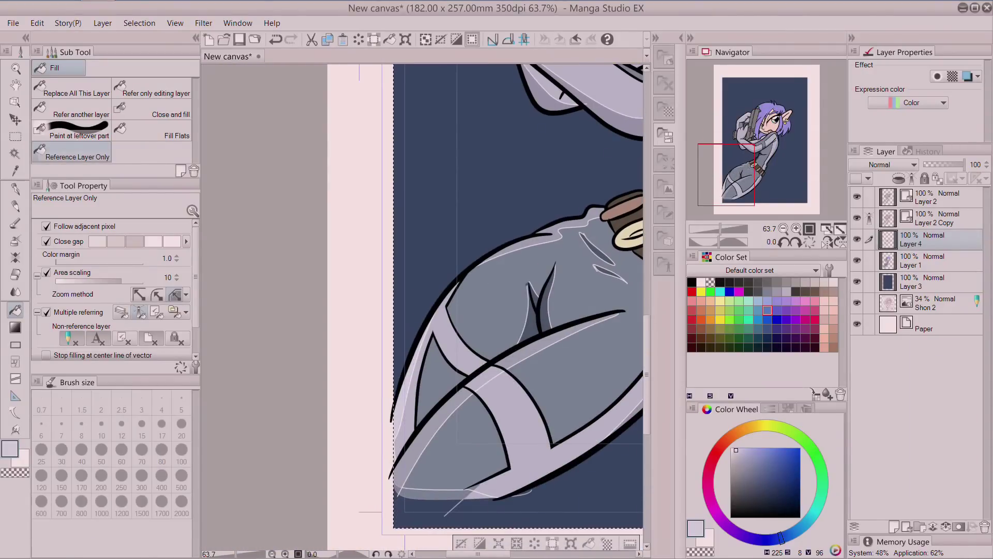
pyautogui.click(486, 383)
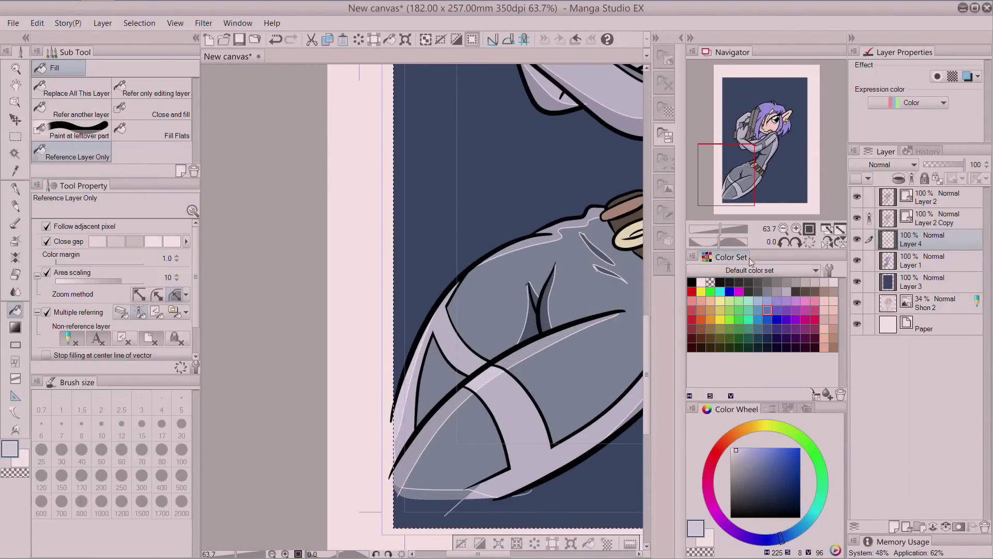
# Sample the hair purple, darken it to H 240, S 48, V 83, and fill the hair shadows around the face and behind the ear.
pyautogui.moveTo(739, 191); pyautogui.dragTo(769, 155)
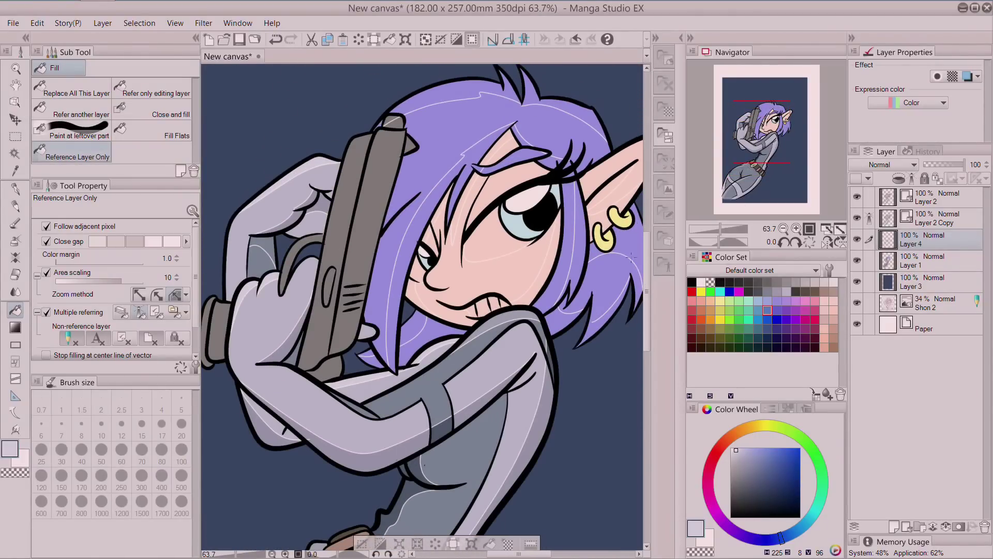
pyautogui.keyDown('alt'); pyautogui.click(516, 164); pyautogui.keyUp('alt')
pyautogui.click(764, 460)
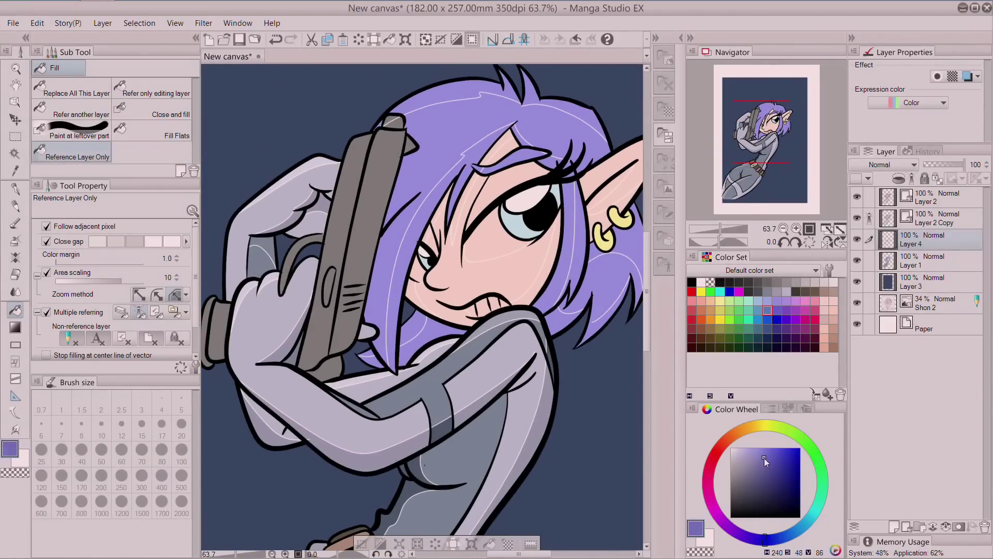
pyautogui.click(486, 175)
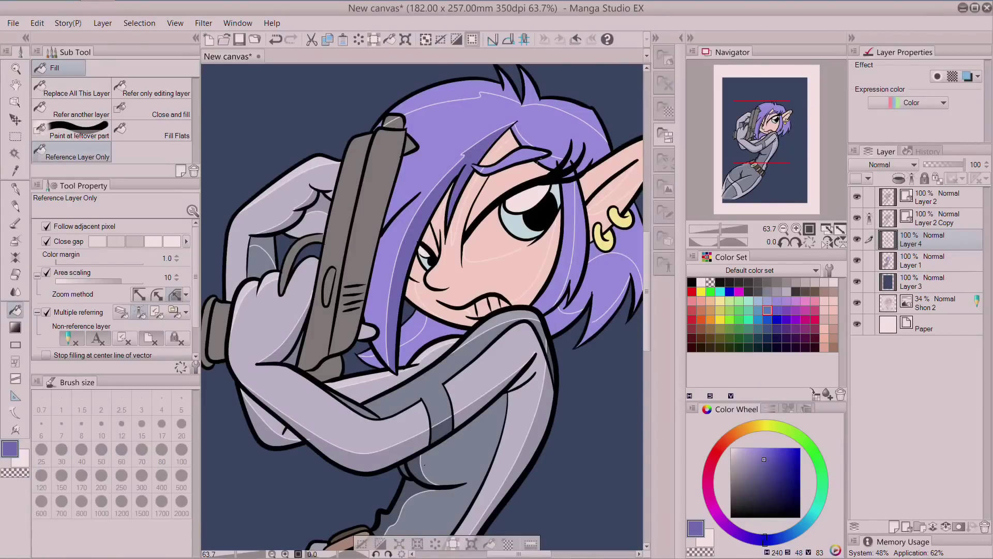
pyautogui.click(554, 163)
pyautogui.click(579, 232)
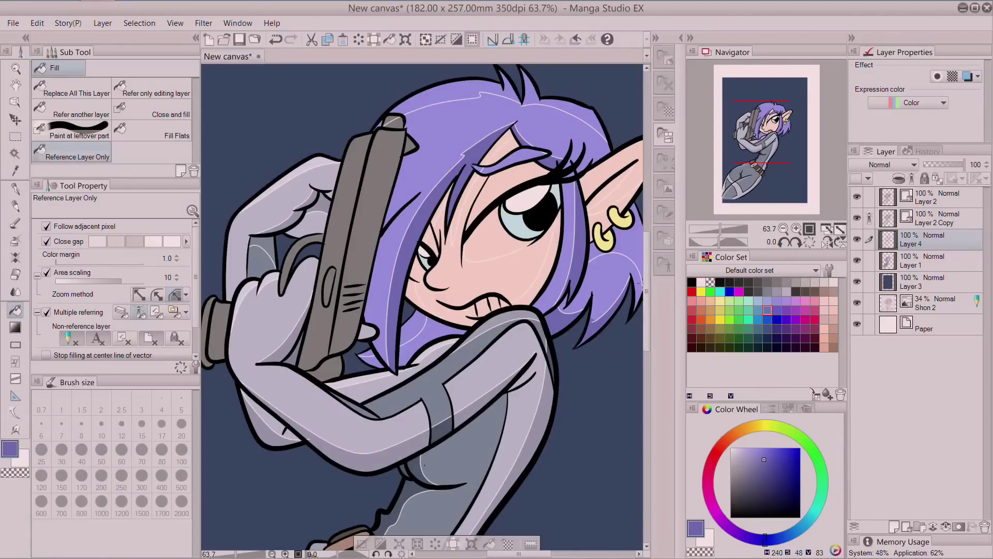
pyautogui.click(636, 247)
pyautogui.click(596, 243)
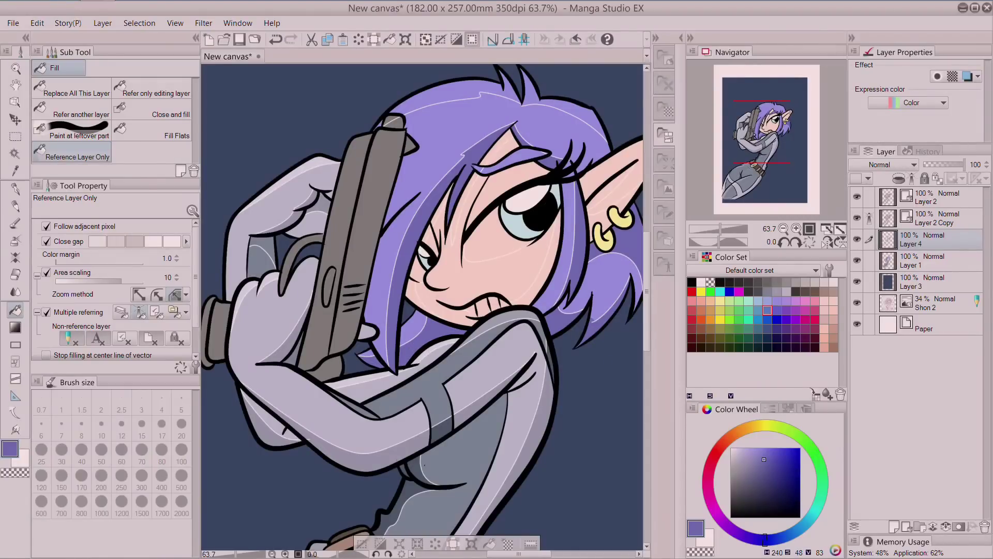
# Sample the hair purple, lighten it to H 240, S 24, V 100, and fill the highlights along the top of the hair.
pyautogui.keyDown('alt'); pyautogui.click(484, 120); pyautogui.keyUp('alt')
pyautogui.moveTo(753, 449); pyautogui.dragTo(747, 447)
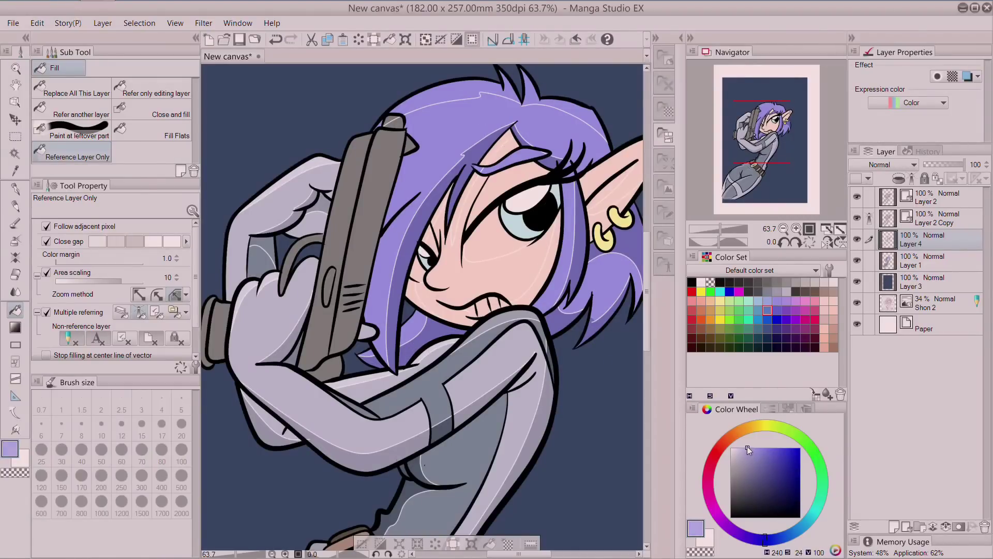
pyautogui.click(455, 96)
pyautogui.click(570, 110)
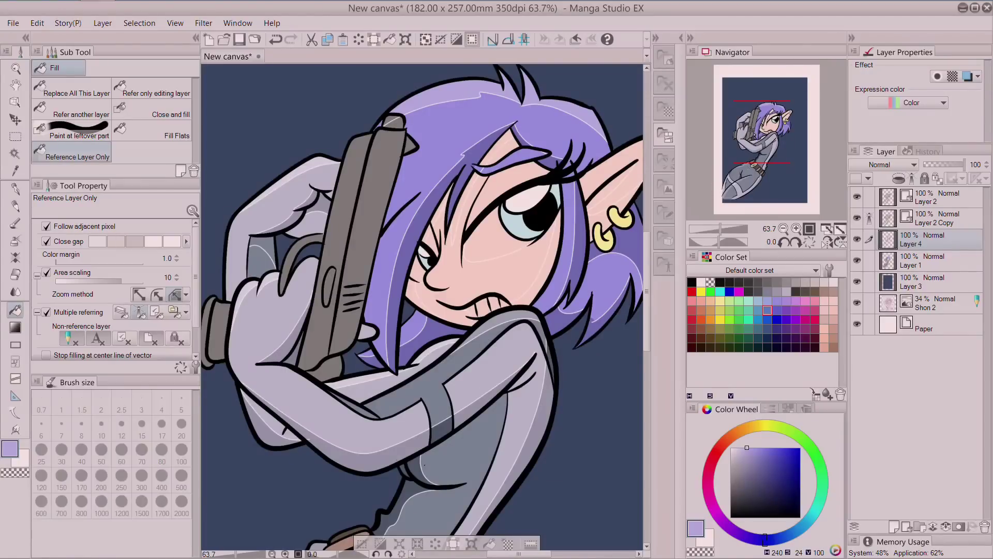
# Sample the skin tone, darken it to H 19, S 20, V 87, and fill the shadows on the near cheek and ear.
pyautogui.moveTo(749, 135); pyautogui.dragTo(754, 146)
pyautogui.keyDown('alt'); pyautogui.click(439, 233); pyautogui.keyUp('alt')
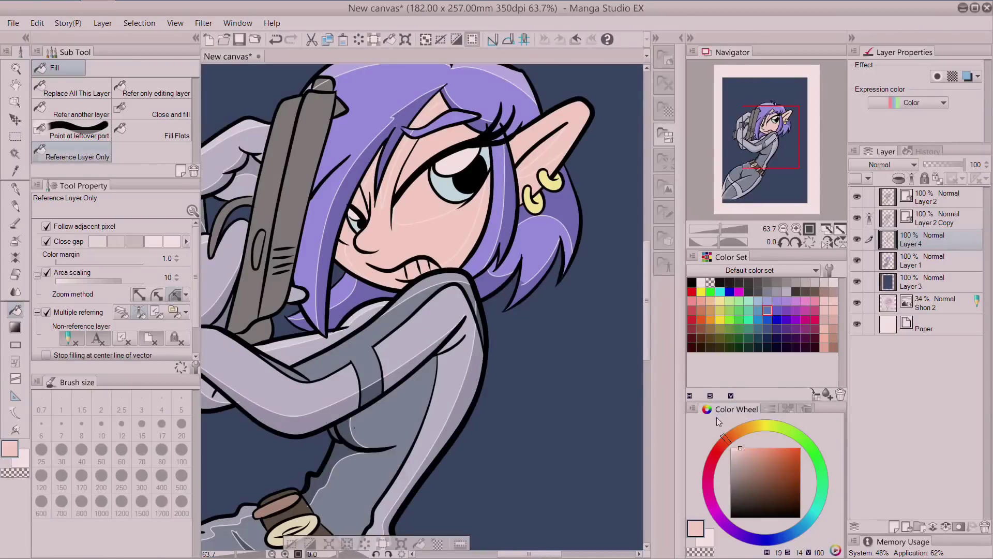
pyautogui.click(743, 455)
pyautogui.click(483, 224)
pyautogui.click(535, 164)
pyautogui.click(525, 183)
pyautogui.click(556, 162)
# Fill the skin shadows under the mouth, along the far jaw, between the hair strands, and on the forehead.
pyautogui.click(402, 273)
pyautogui.click(343, 258)
pyautogui.click(372, 174)
pyautogui.click(383, 188)
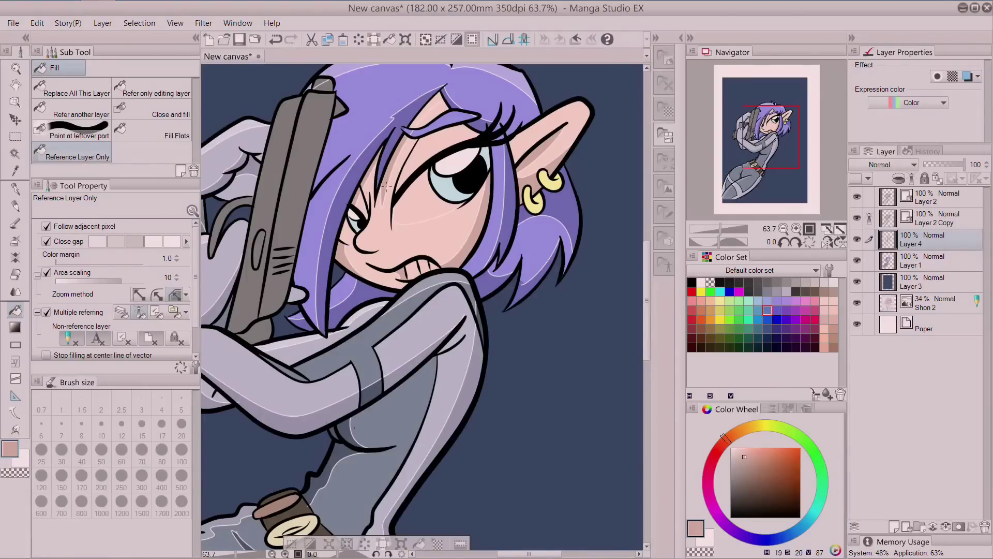
pyautogui.click(421, 114)
# Sample the white of the near eye and fill the highlights on the cheek and beside the far eye.
pyautogui.keyDown('alt'); pyautogui.click(458, 160); pyautogui.keyUp('alt')
pyautogui.click(422, 201)
pyautogui.click(346, 231)
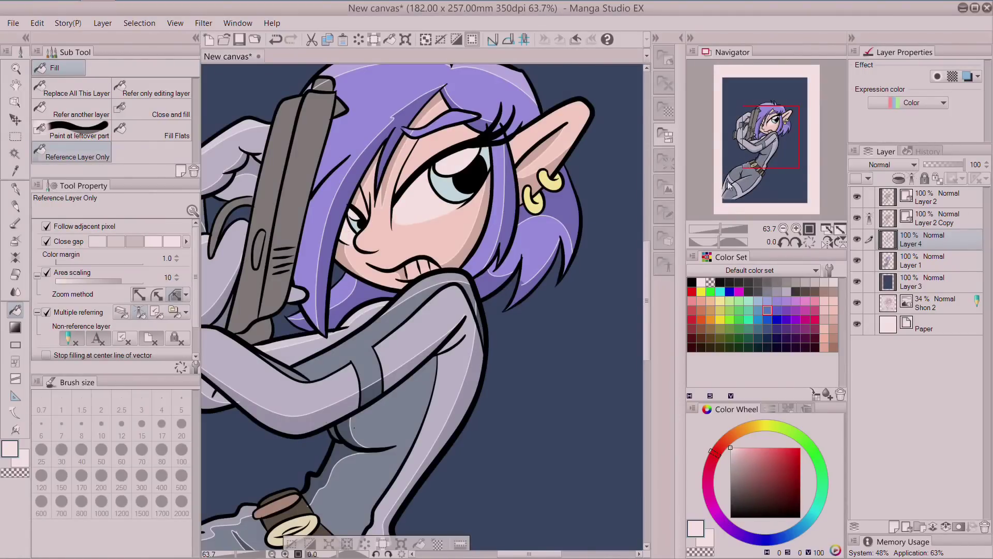
# Hide the Layer 2 Copy layer with the white guide lines, toggling it to compare the whole figure.
pyautogui.scroll(-5, 765, 140)
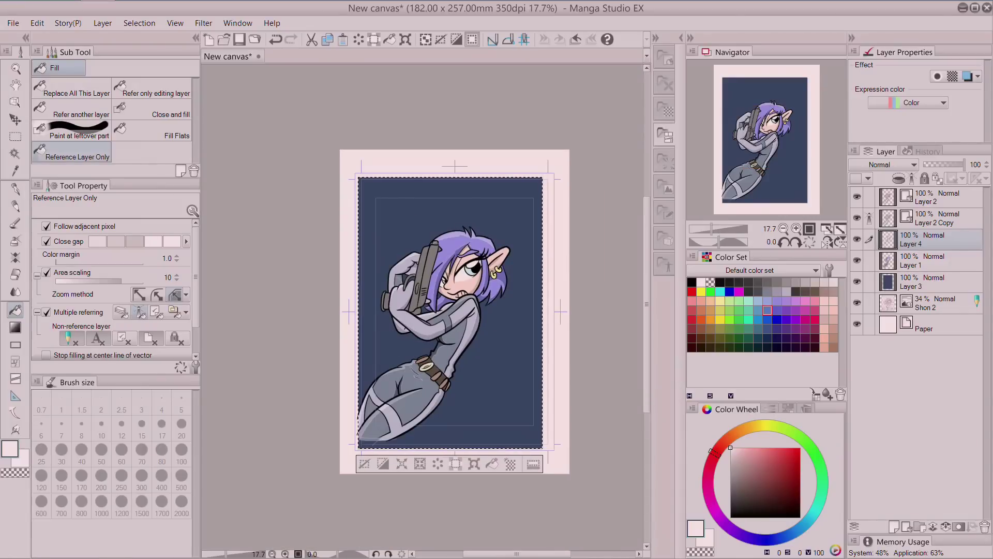
pyautogui.scroll(2, 762, 151)
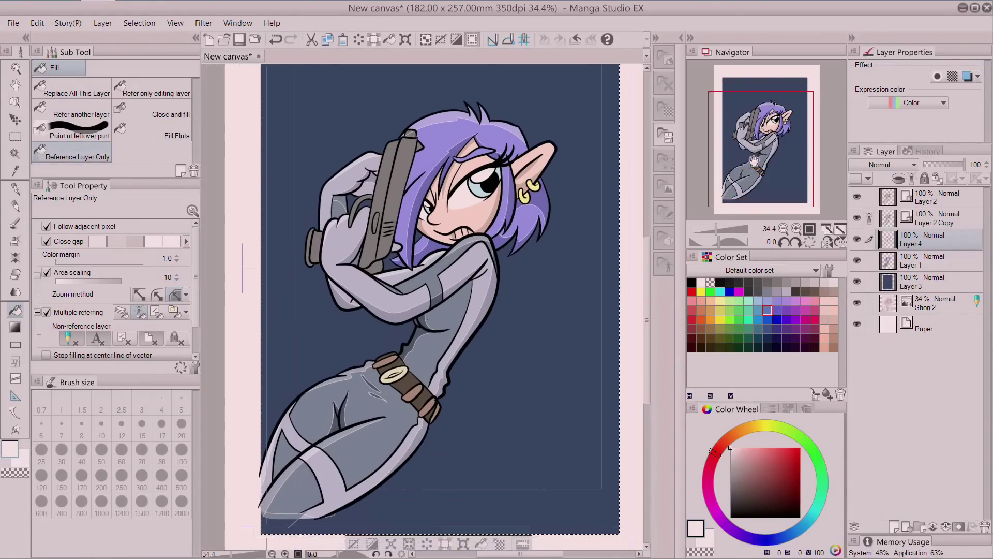
pyautogui.click(857, 218)
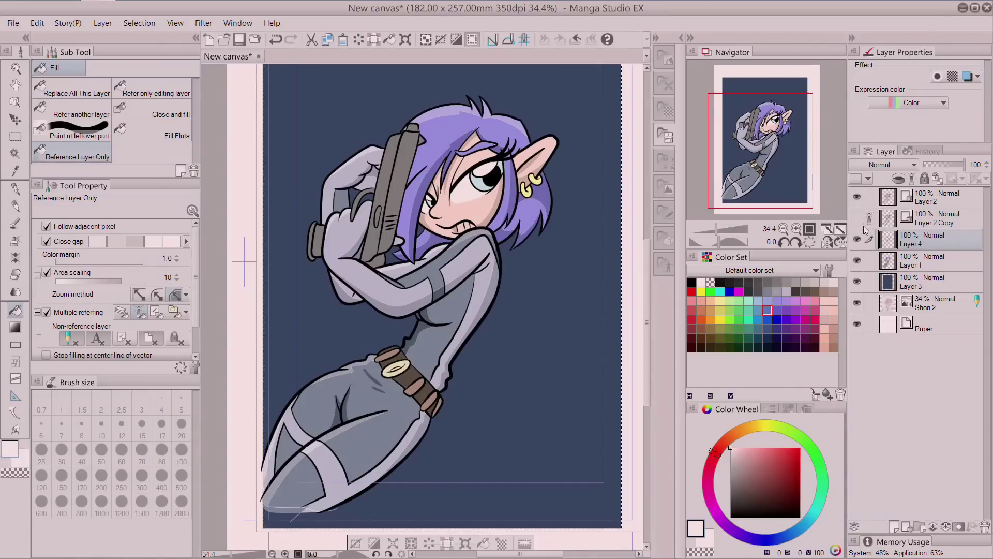
pyautogui.click(858, 218)
pyautogui.click(858, 219)
# Sample the lavender-grey suit shadow, darken it to H 226, S 27, V 69, and recolour it throughout Layer 4 with Replace All This Layer.
pyautogui.keyDown('alt'); pyautogui.click(498, 289); pyautogui.keyUp('alt')
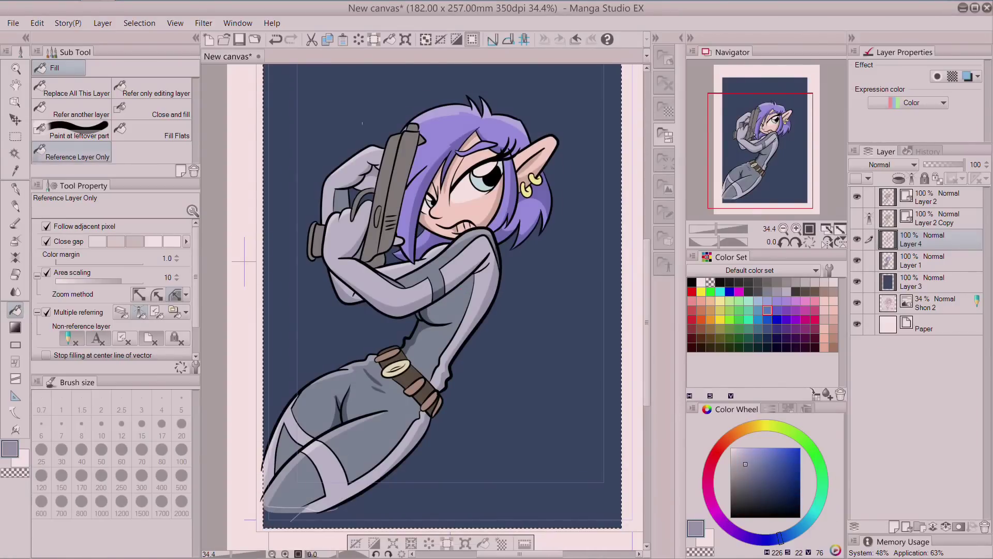
pyautogui.click(102, 91)
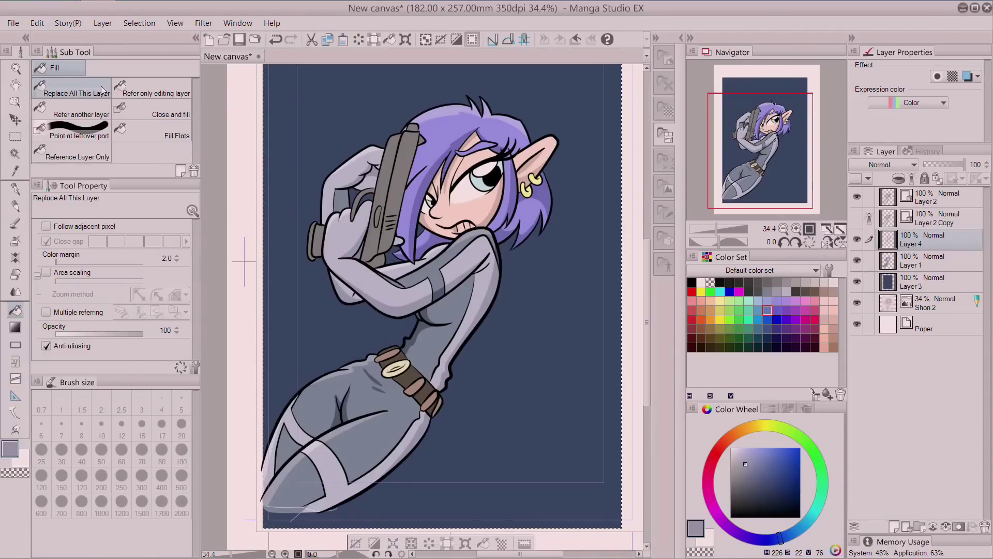
pyautogui.click(748, 468)
pyautogui.click(500, 290)
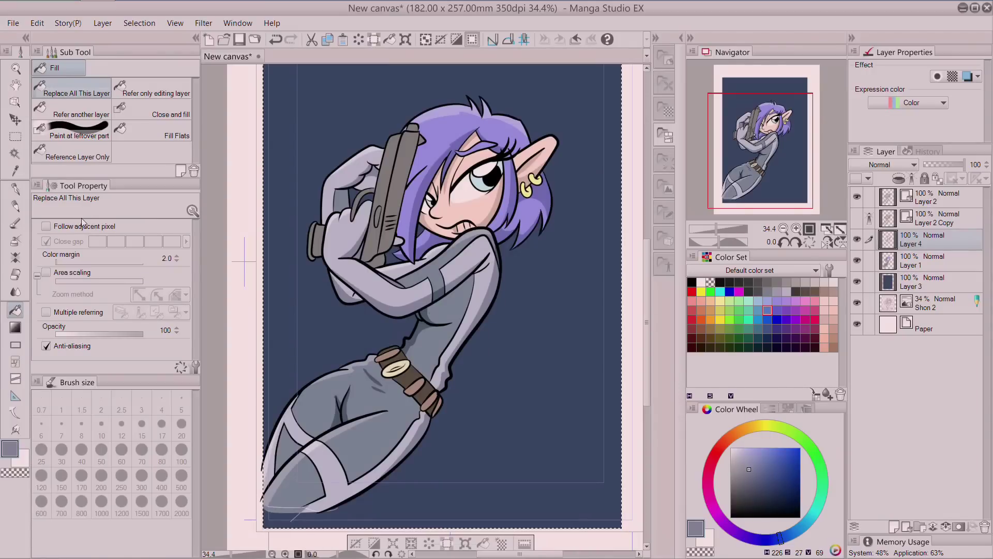
# Darken the suit shadow colour further to H 226, S 26, V 61 and check the shading on the figure.
pyautogui.click(752, 471)
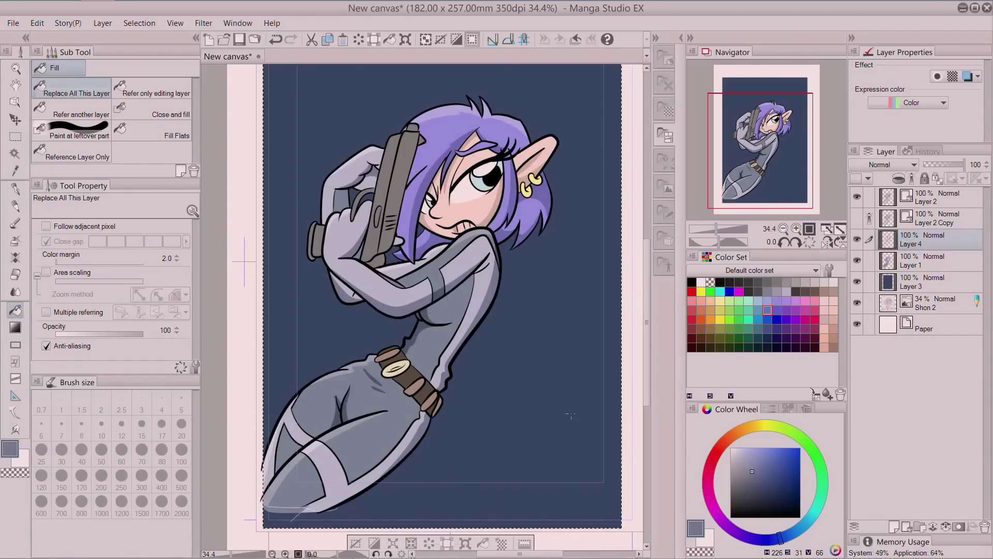
pyautogui.click(749, 474)
pyautogui.scroll(5, 506, 269)
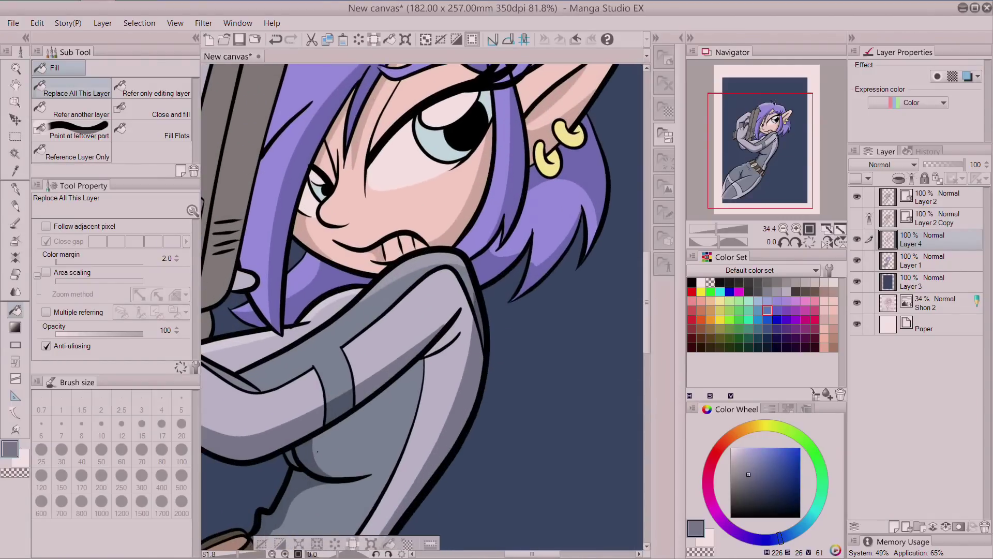
pyautogui.scroll(-6, 422, 305)
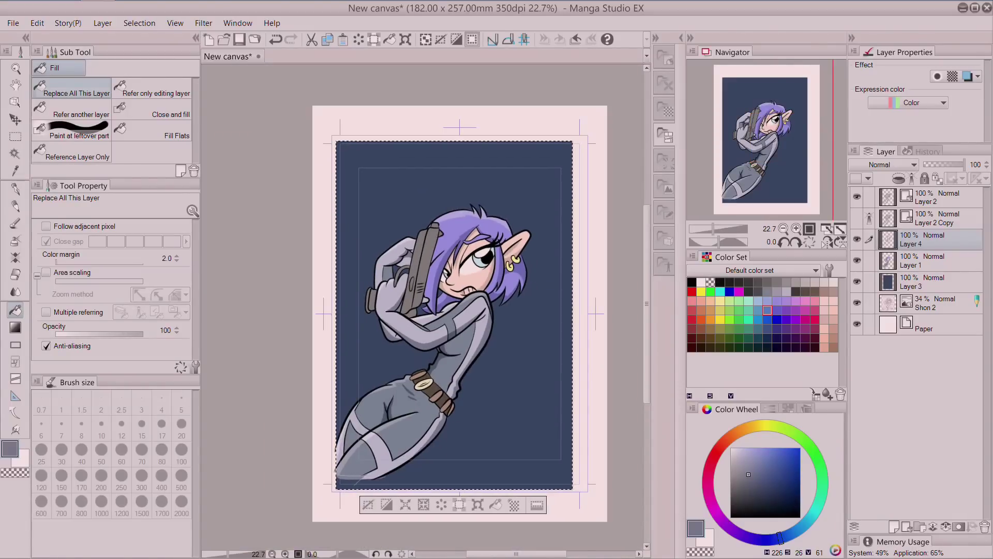
pyautogui.scroll(3, 500, 320)
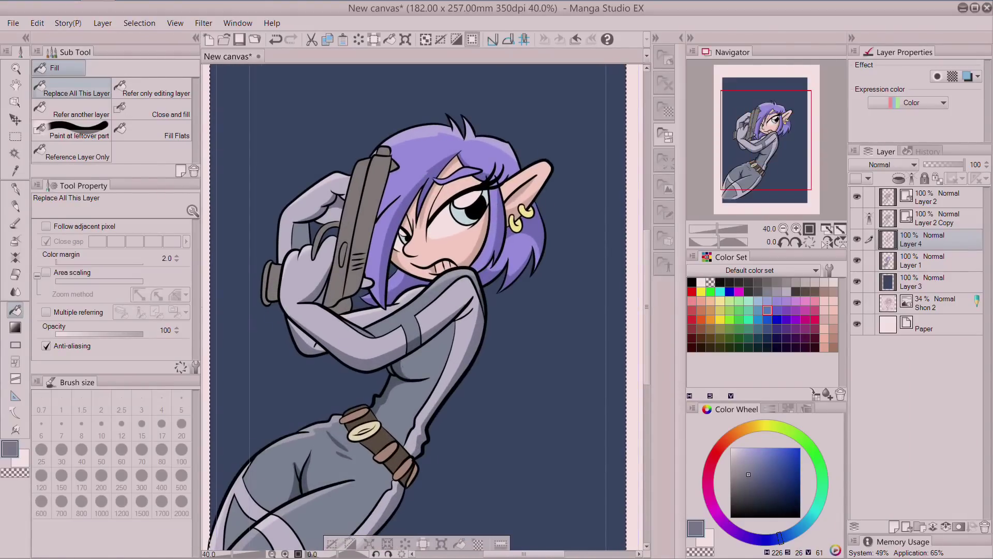
# Select the near arm's long lower outline on Layer 2 as a vector object and change its main colour to blue.
pyautogui.press('o')
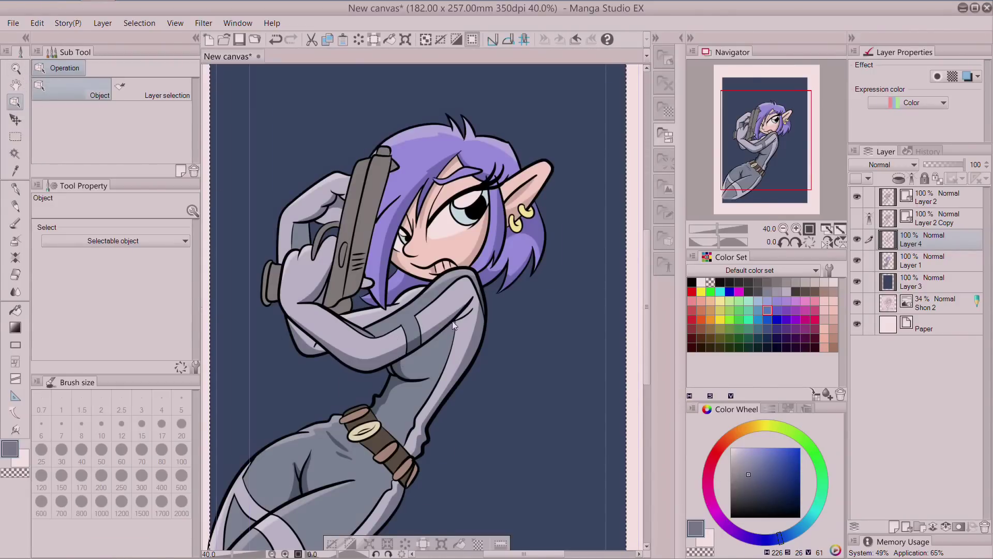
pyautogui.hotkey('ctrl', 'z')
pyautogui.click(449, 364)
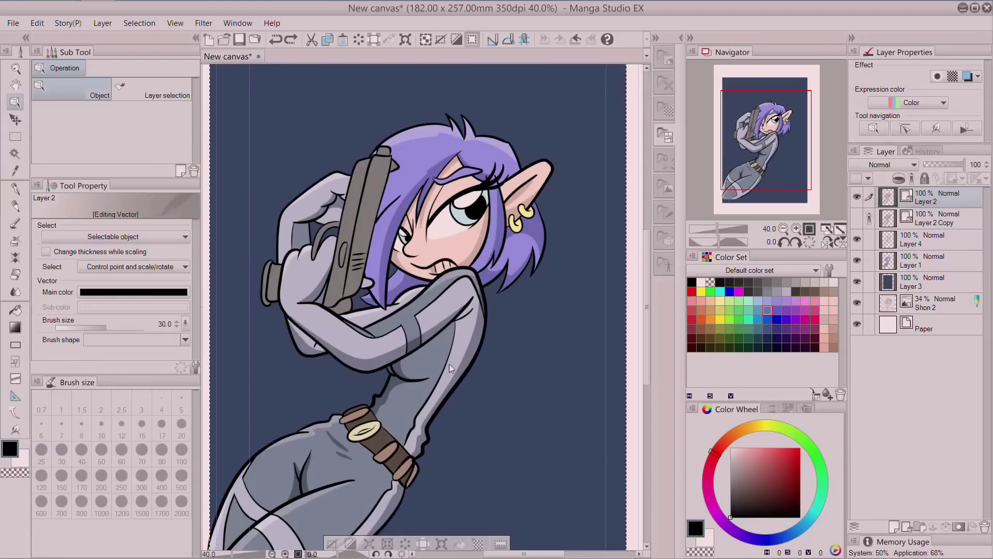
pyautogui.click(449, 324)
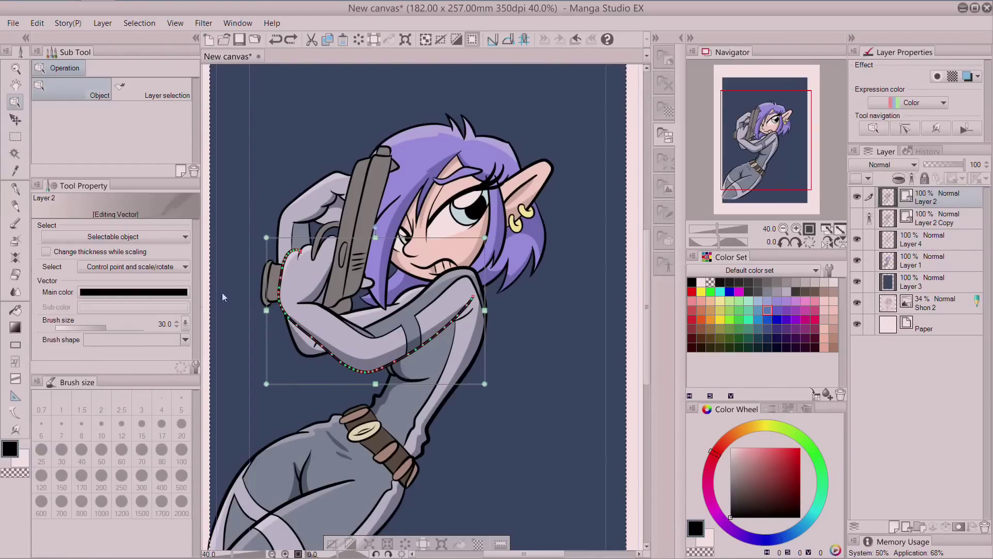
pyautogui.click(155, 293)
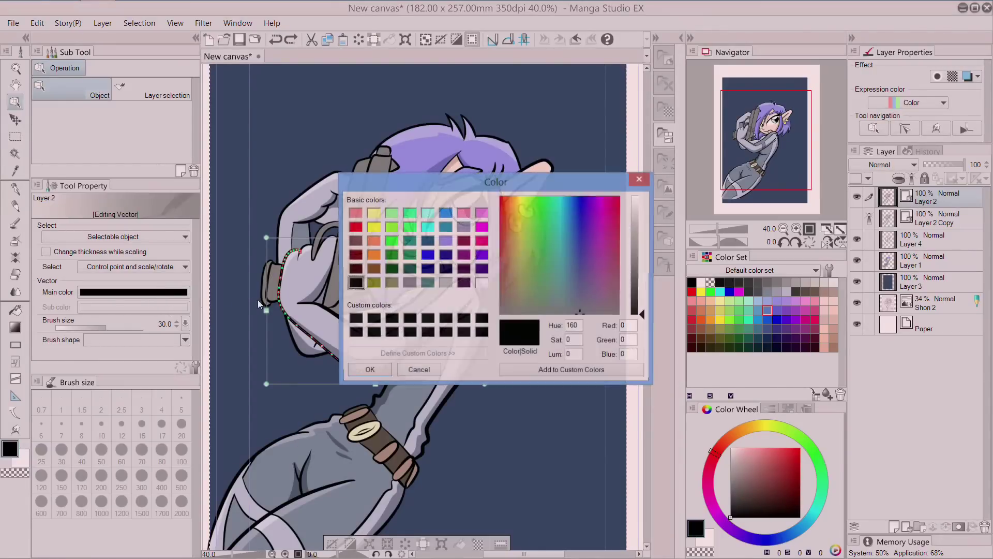
pyautogui.click(445, 213)
pyautogui.click(368, 371)
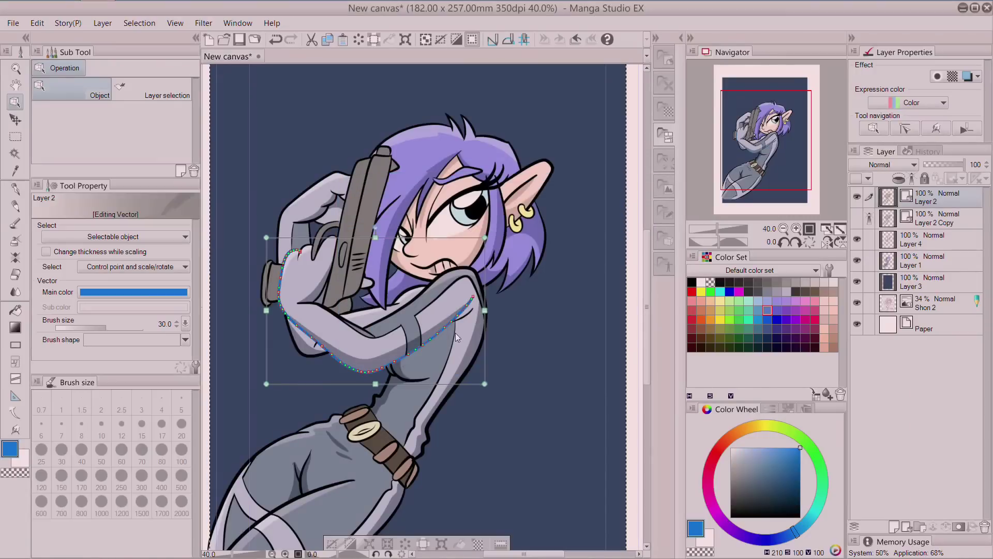
pyautogui.click(527, 331)
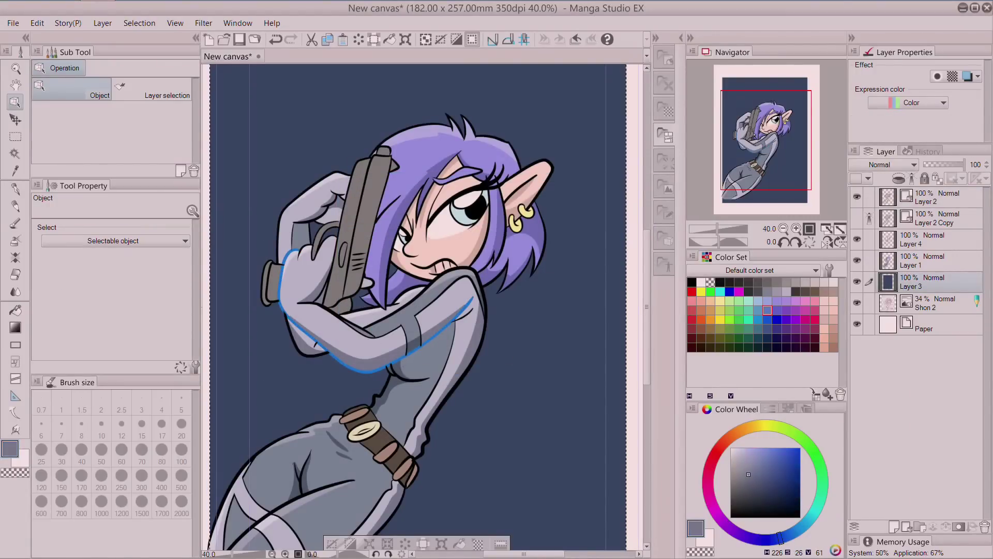
# Make Layer 2 active and set up the Hard Eraser at size 15.
pyautogui.scroll(5, 362, 373)
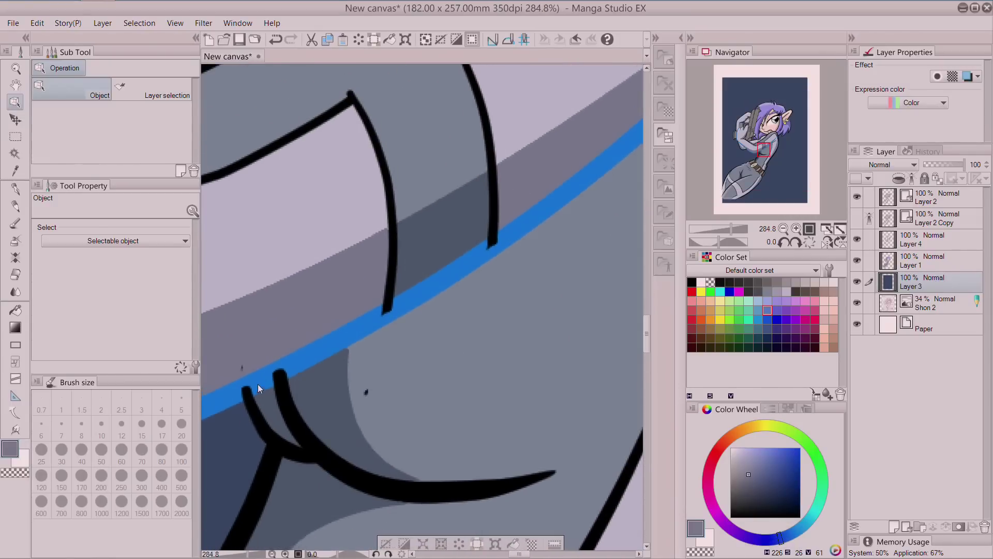
pyautogui.click(926, 203)
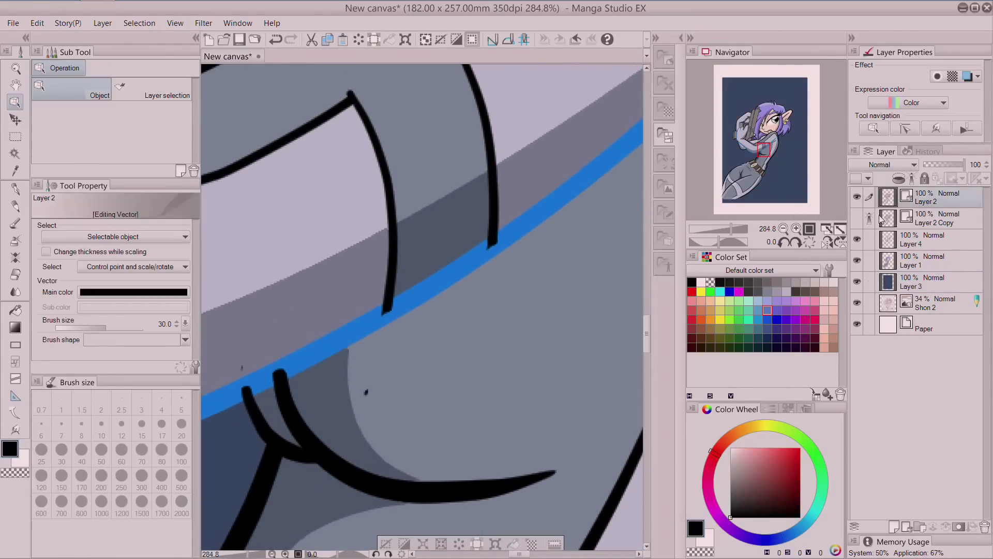
pyautogui.click(15, 274)
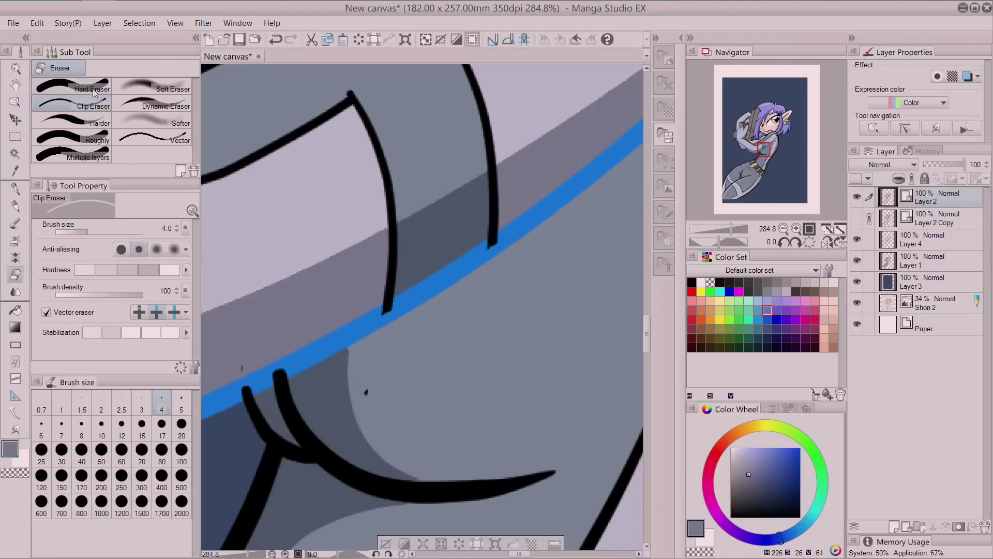
pyautogui.click(142, 429)
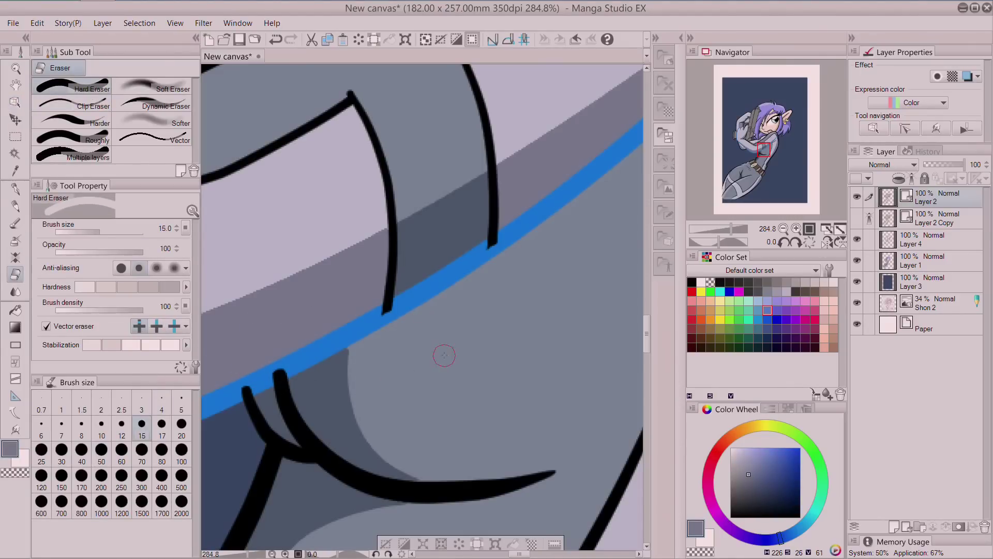
pyautogui.scroll(-5, 444, 355)
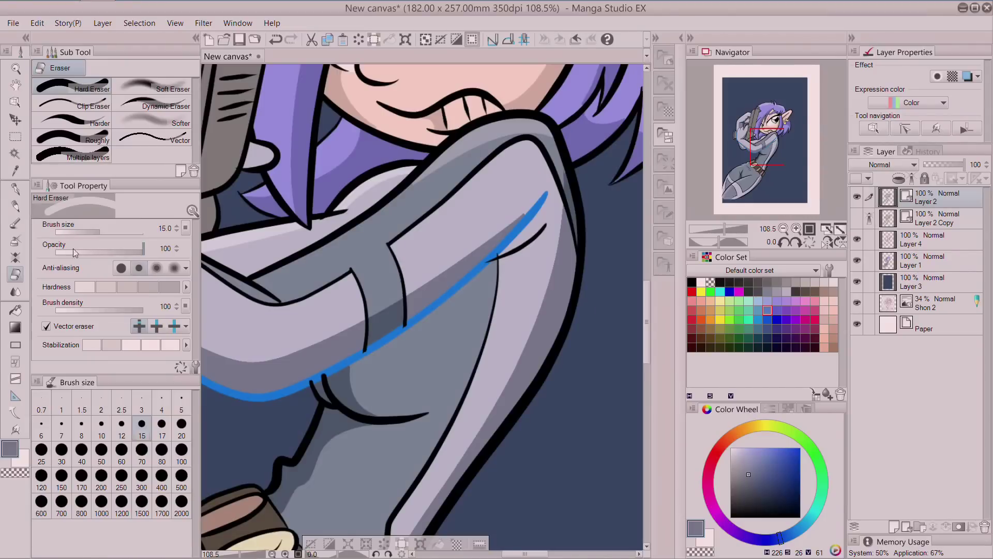
# Select the blue arm outline with the Object tool and set its main colour back to black.
pyautogui.click(16, 101)
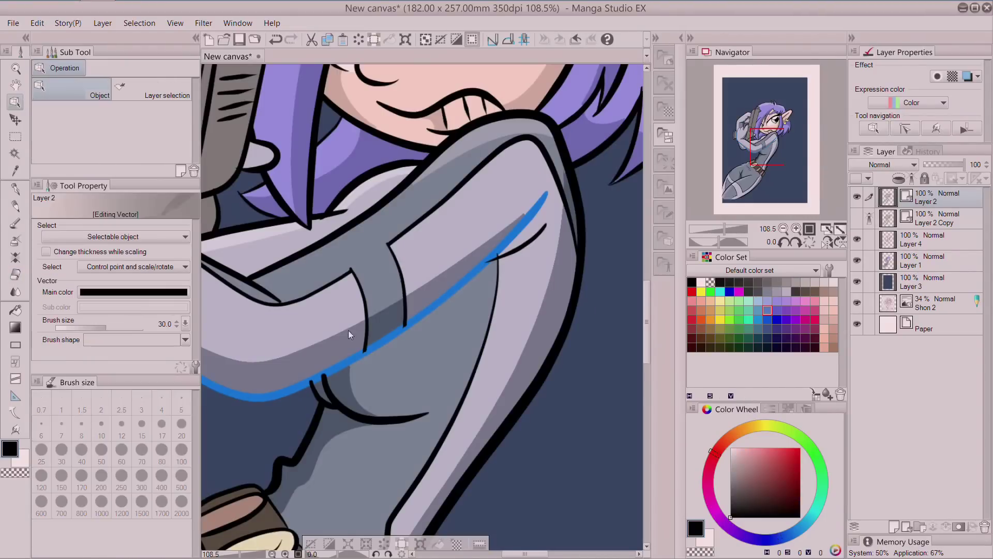
pyautogui.click(351, 358)
pyautogui.click(140, 293)
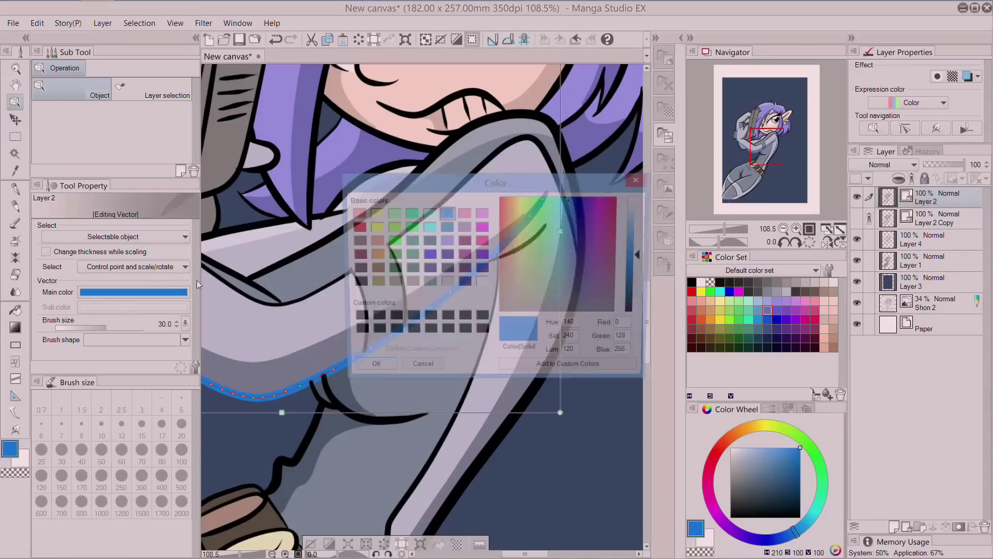
pyautogui.click(356, 284)
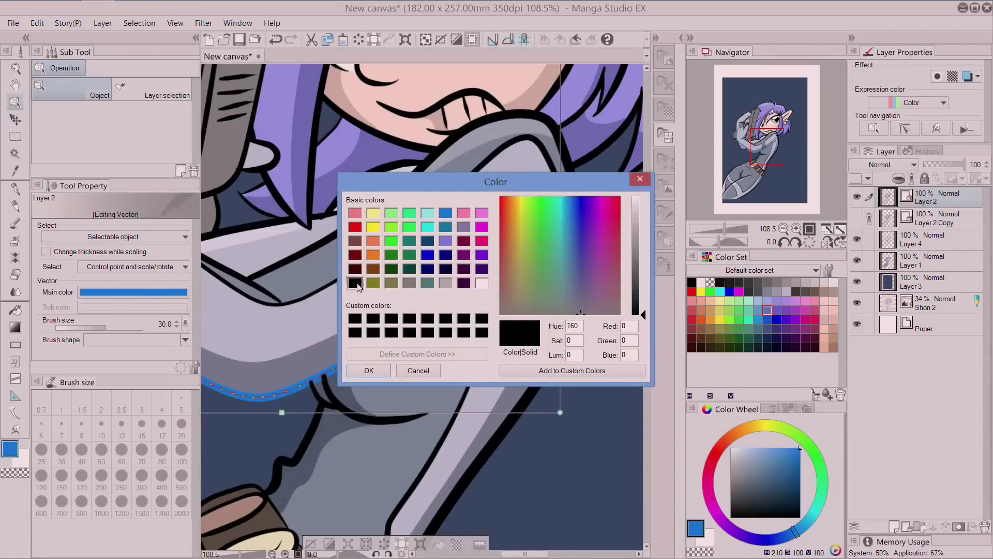
pyautogui.click(369, 370)
pyautogui.click(598, 339)
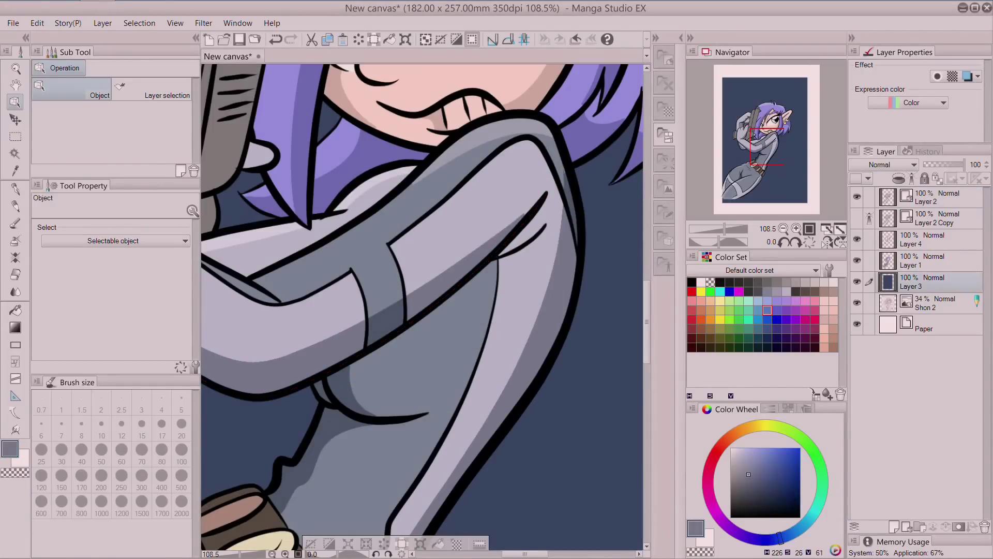
# Add a new raster layer above Layer 2 and clip it to the line art below.
pyautogui.scroll(-3, 598, 339)
pyautogui.click(935, 203)
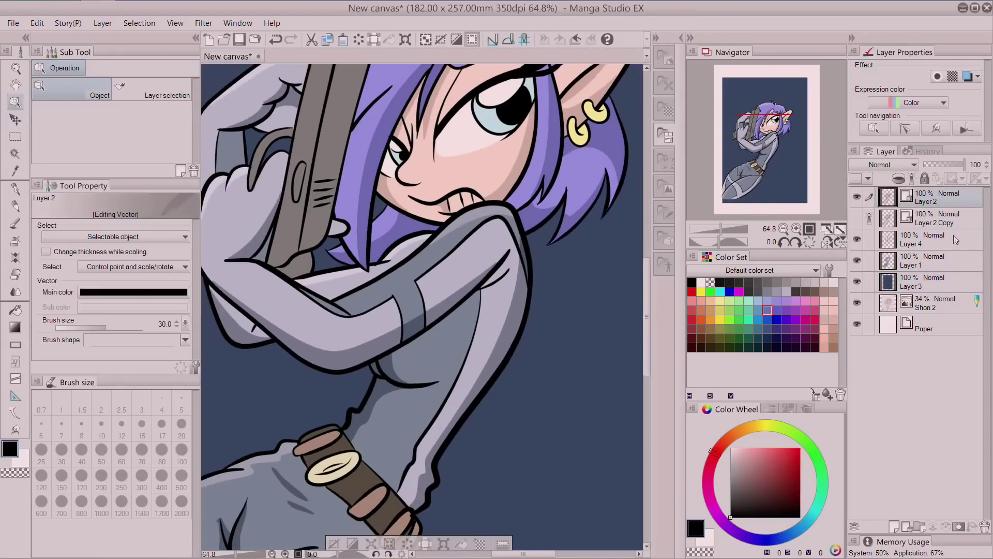
pyautogui.click(895, 527)
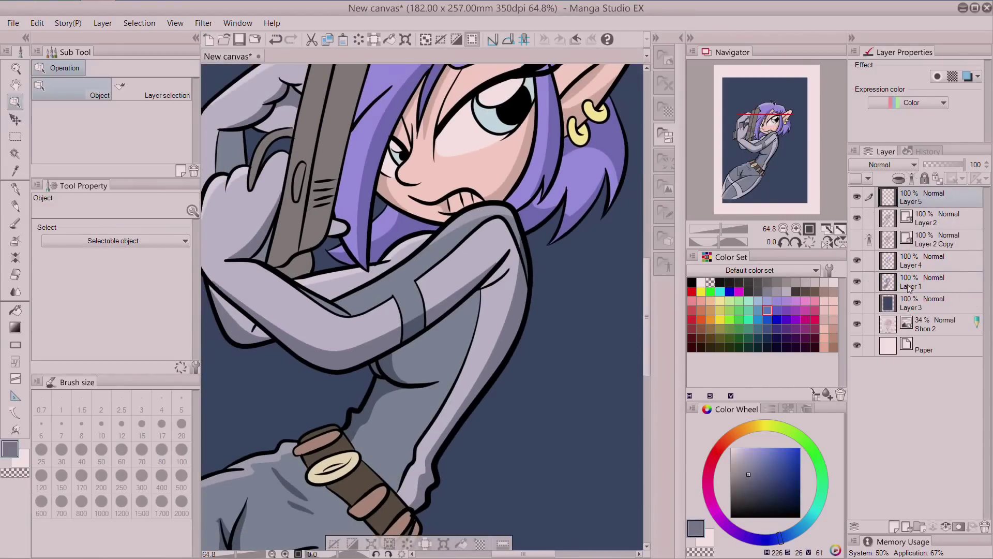
pyautogui.click(901, 192)
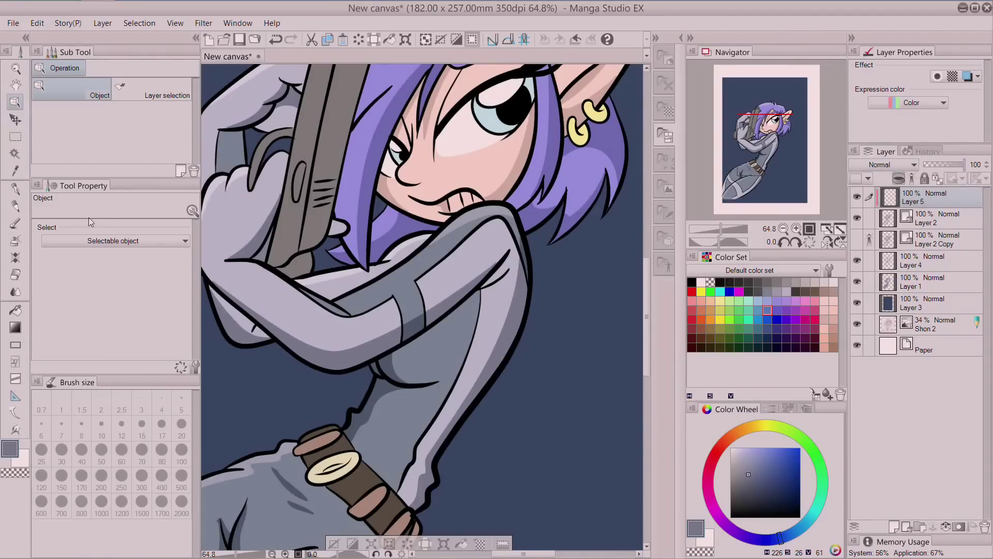
pyautogui.rightClick(388, 361)
pyautogui.click(382, 367)
pyautogui.rightClick(383, 368)
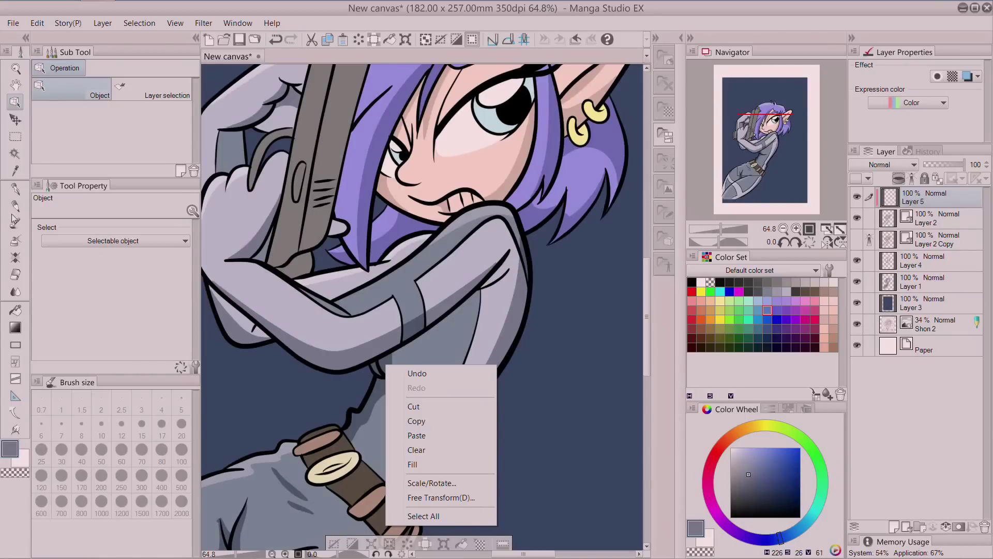
# Set up the Marker (Normal) pen at size 80 in dark blue H 217, S 57, V 26, trying it on the back's outline.
pyautogui.click(15, 190)
pyautogui.click(150, 106)
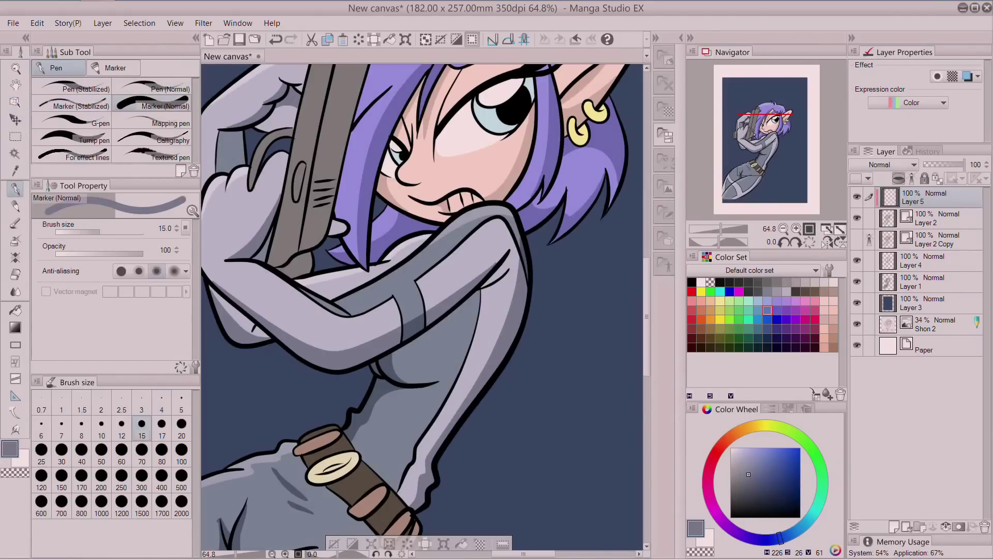
pyautogui.keyDown('alt'); pyautogui.click(378, 359); pyautogui.keyUp('alt')
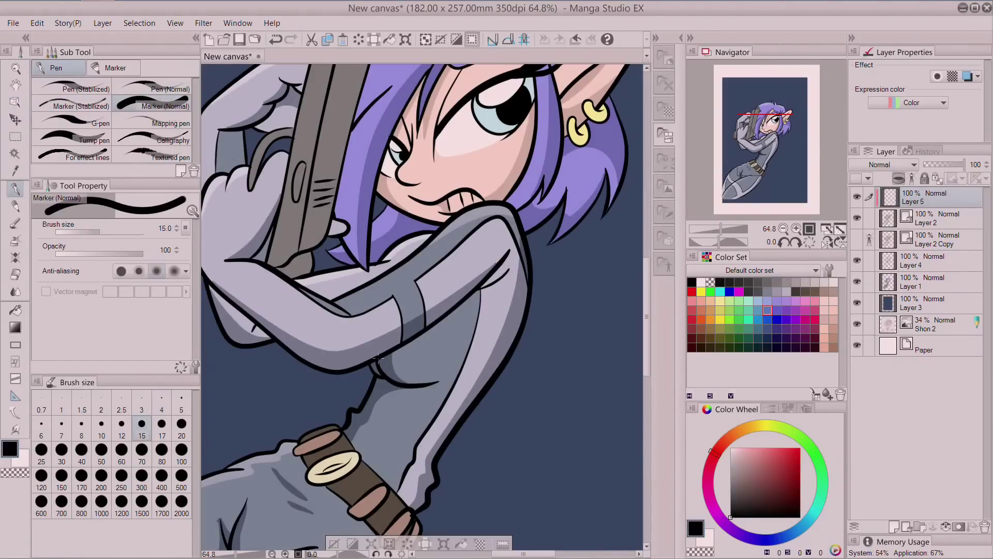
pyautogui.moveTo(757, 493); pyautogui.dragTo(760, 492)
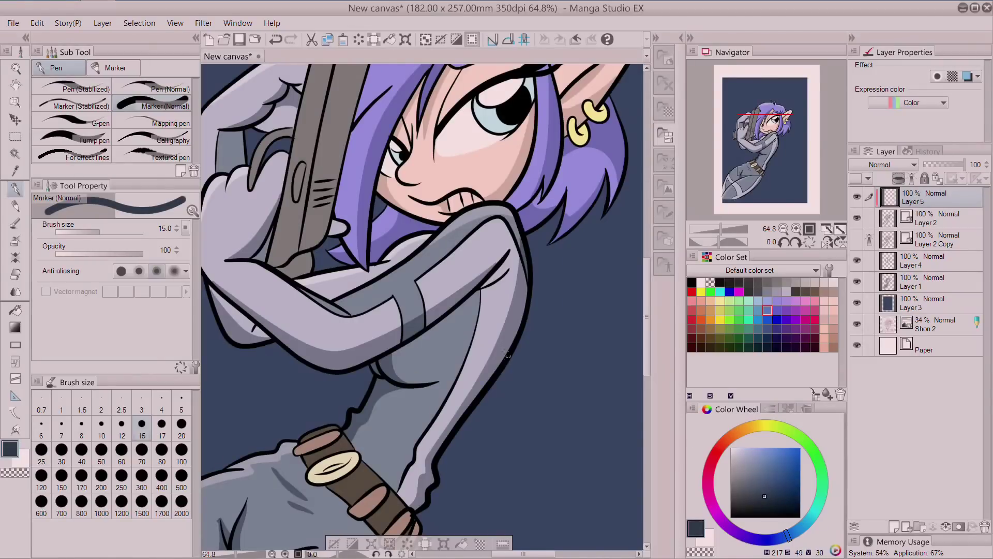
pyautogui.click(160, 453)
pyautogui.moveTo(508, 367); pyautogui.dragTo(534, 312)
pyautogui.moveTo(764, 498); pyautogui.dragTo(770, 500)
# Paint dark blue over the suit's black outlines on the torso, arms, hips and thighs, enlarging the marker to 200 for the legs.
pyautogui.moveTo(453, 429); pyautogui.dragTo(483, 325)
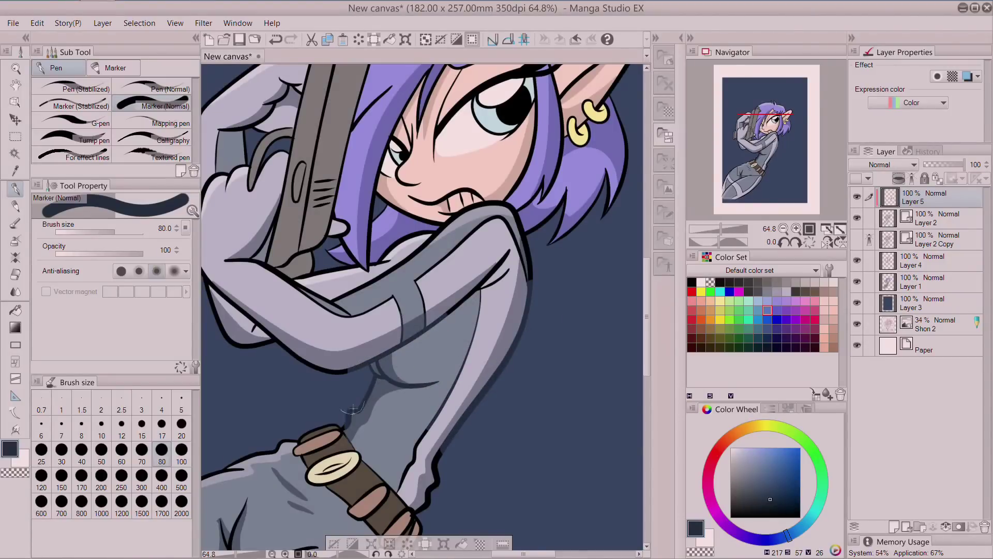
pyautogui.moveTo(417, 470)
pyautogui.mouseDown()
pyautogui.moveTo(429, 505)
pyautogui.moveTo(439, 453)
pyautogui.moveTo(439, 464)
pyautogui.moveTo(426, 434)
pyautogui.mouseUp()
pyautogui.moveTo(509, 290)
pyautogui.mouseDown()
pyautogui.moveTo(518, 243)
pyautogui.moveTo(506, 237)
pyautogui.moveTo(505, 217)
pyautogui.moveTo(484, 210)
pyautogui.moveTo(444, 239)
pyautogui.moveTo(393, 254)
pyautogui.moveTo(422, 290)
pyautogui.moveTo(491, 235)
pyautogui.moveTo(500, 270)
pyautogui.moveTo(453, 298)
pyautogui.moveTo(424, 282)
pyautogui.moveTo(374, 281)
pyautogui.moveTo(399, 253)
pyautogui.moveTo(427, 243)
pyautogui.moveTo(344, 280)
pyautogui.moveTo(310, 282)
pyautogui.moveTo(331, 311)
pyautogui.moveTo(235, 264)
pyautogui.moveTo(274, 158)
pyautogui.moveTo(269, 176)
pyautogui.moveTo(222, 190)
pyautogui.moveTo(253, 183)
pyautogui.moveTo(341, 198)
pyautogui.moveTo(310, 204)
pyautogui.moveTo(321, 248)
pyautogui.moveTo(365, 312)
pyautogui.moveTo(376, 295)
pyautogui.moveTo(461, 329)
pyautogui.mouseUp()
pyautogui.moveTo(376, 414)
pyautogui.mouseDown()
pyautogui.moveTo(310, 440)
pyautogui.moveTo(266, 475)
pyautogui.mouseUp()
pyautogui.scroll(-3, 285, 293)
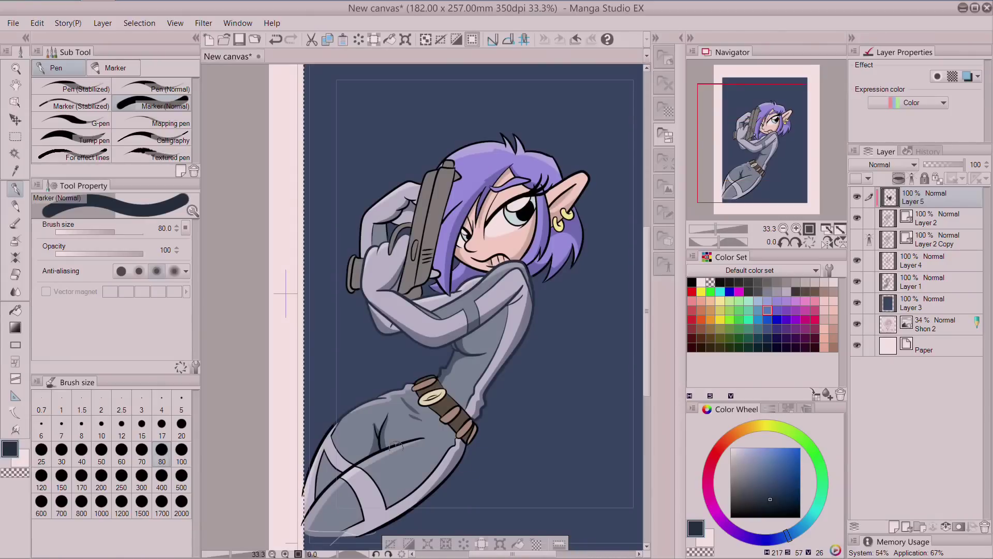
pyautogui.click(102, 478)
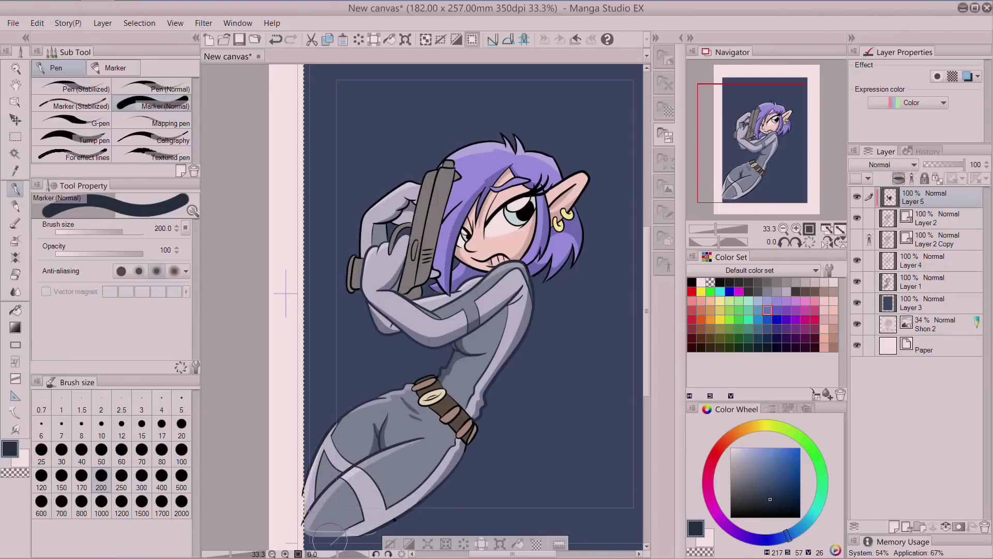
# Reduce the marker to size 17 and recolour the remaining black suit outlines around the belt.
pyautogui.click(162, 425)
pyautogui.scroll(5, 422, 307)
pyautogui.scroll(1, 423, 307)
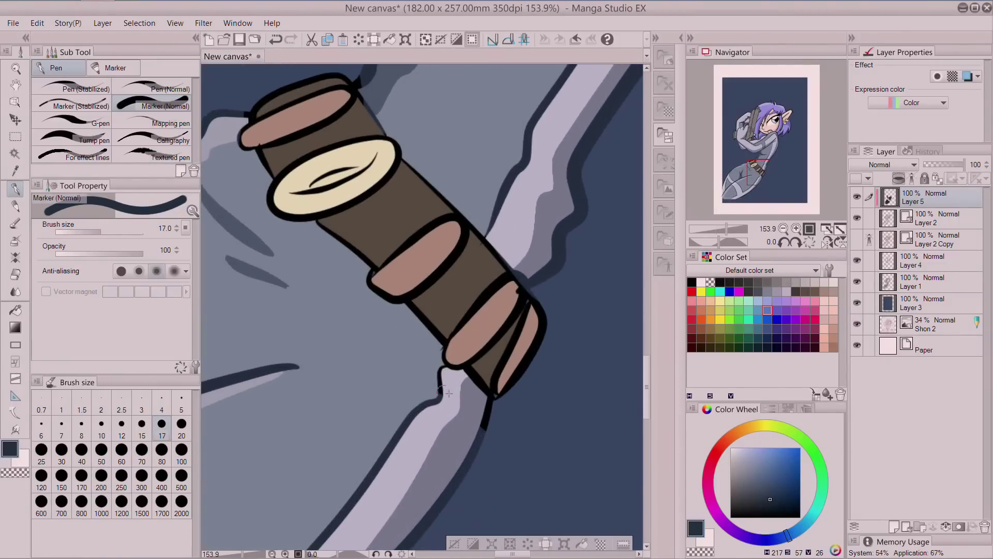
pyautogui.moveTo(489, 422)
pyautogui.mouseDown()
pyautogui.moveTo(488, 406)
pyautogui.moveTo(482, 428)
pyautogui.mouseUp()
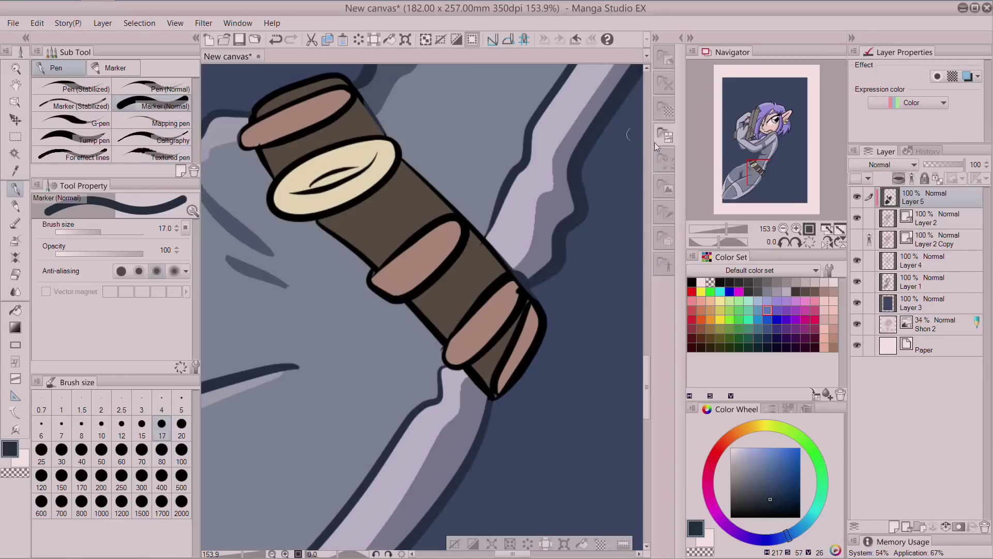
# Recolour the remaining black outlines of the thumb, fingers, hands and forearm in dark blue, enlarging the marker to 50.
pyautogui.scroll(10, 421, 310)
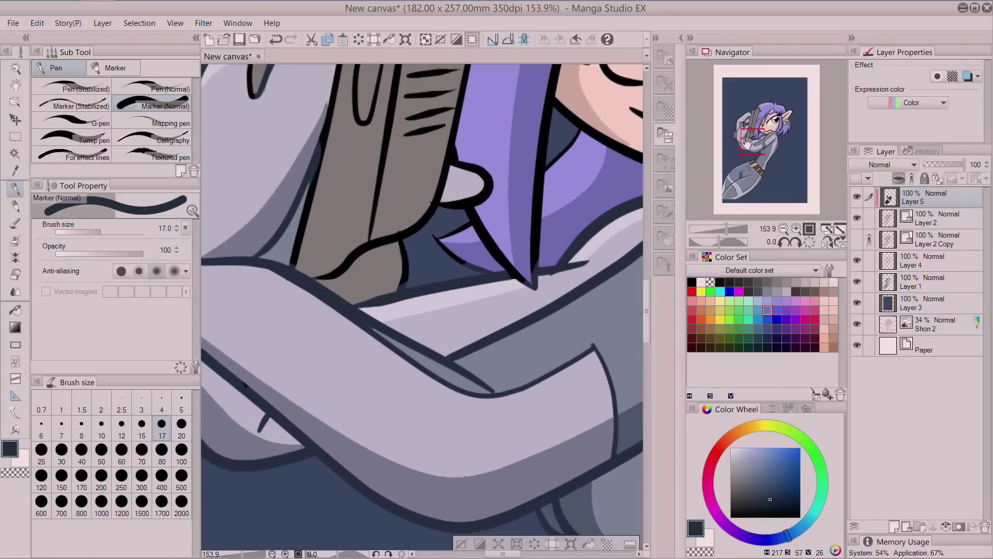
pyautogui.moveTo(751, 140); pyautogui.dragTo(726, 155)
pyautogui.moveTo(476, 213)
pyautogui.mouseDown()
pyautogui.moveTo(463, 189)
pyautogui.moveTo(445, 186)
pyautogui.moveTo(477, 208)
pyautogui.moveTo(426, 223)
pyautogui.mouseUp()
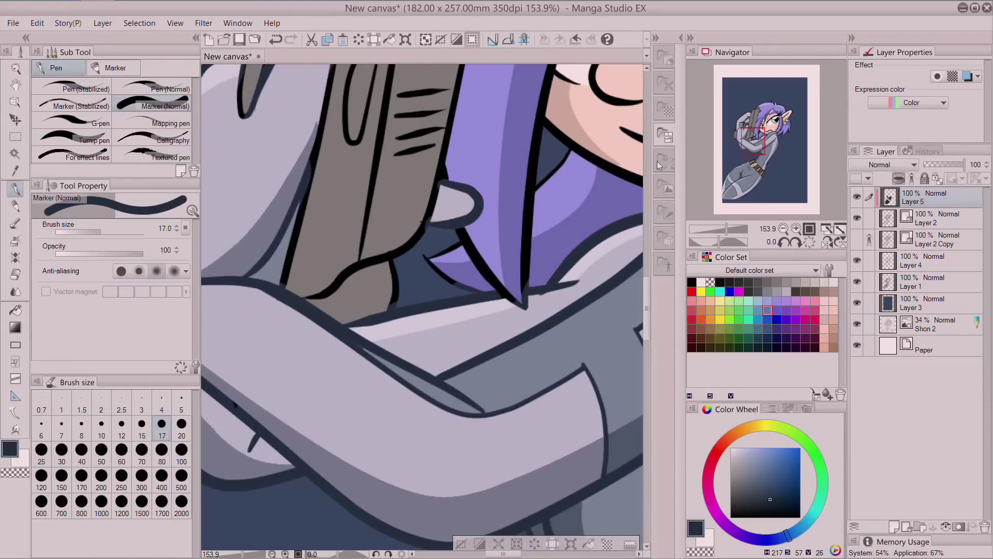
pyautogui.moveTo(753, 140); pyautogui.dragTo(746, 131)
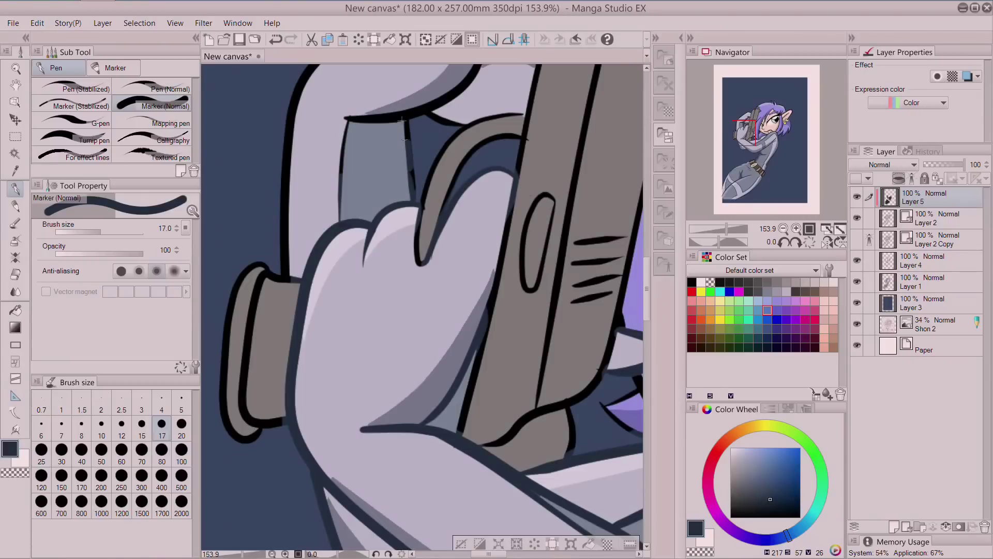
pyautogui.moveTo(283, 124); pyautogui.dragTo(284, 263)
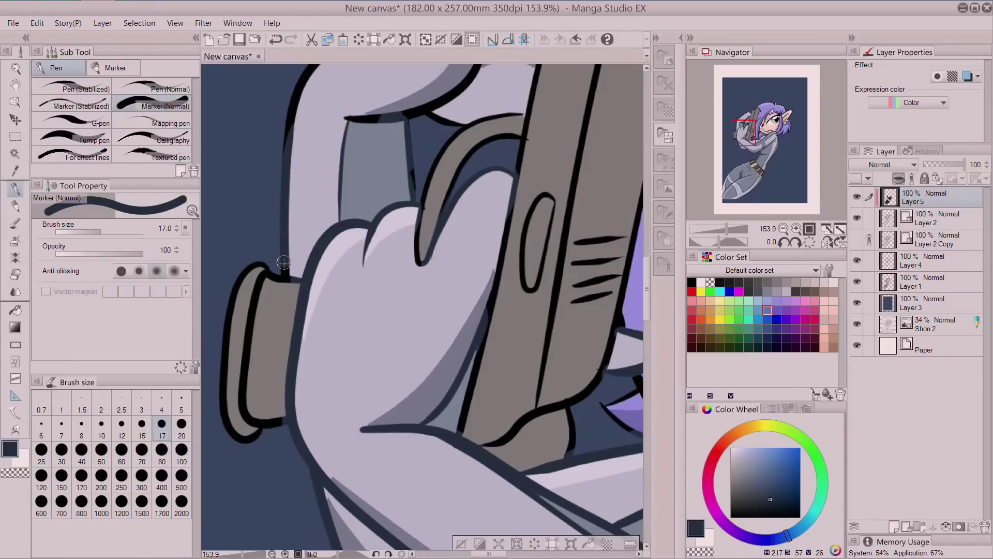
pyautogui.moveTo(746, 133); pyautogui.dragTo(749, 121)
pyautogui.click(102, 454)
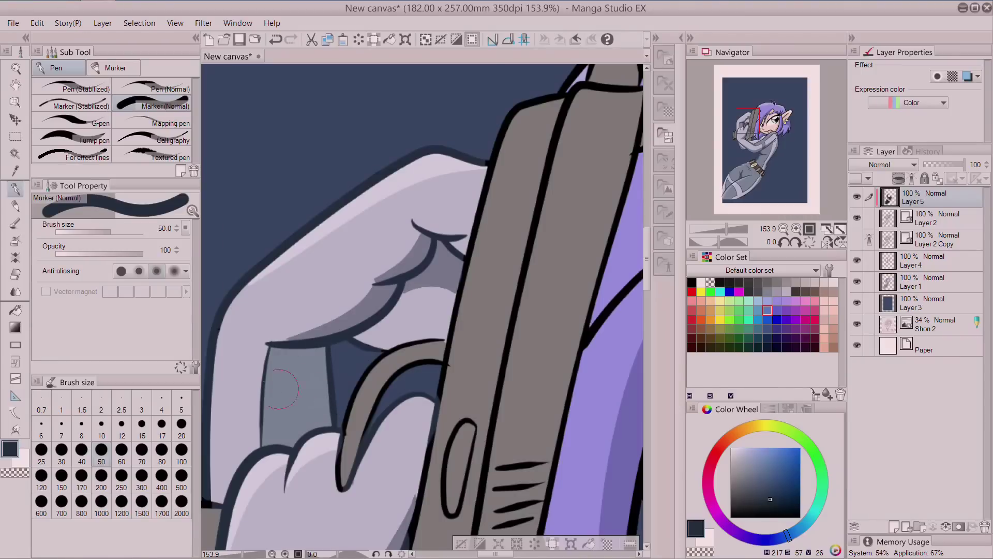
# Recolour the outlines of the gun's barrel, trigger guard and tip in dark grey H 0, S 0, V 25, reducing the marker to 25.
pyautogui.keyDown('alt'); pyautogui.click(494, 339); pyautogui.keyUp('alt')
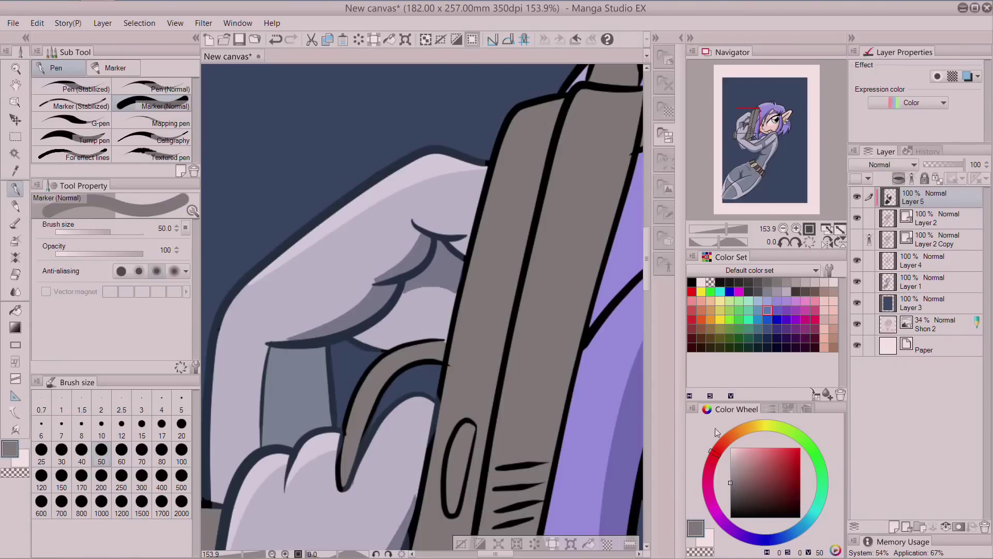
pyautogui.click(730, 500)
pyautogui.moveTo(468, 306)
pyautogui.mouseDown()
pyautogui.moveTo(439, 344)
pyautogui.moveTo(482, 346)
pyautogui.moveTo(551, 123)
pyautogui.mouseUp()
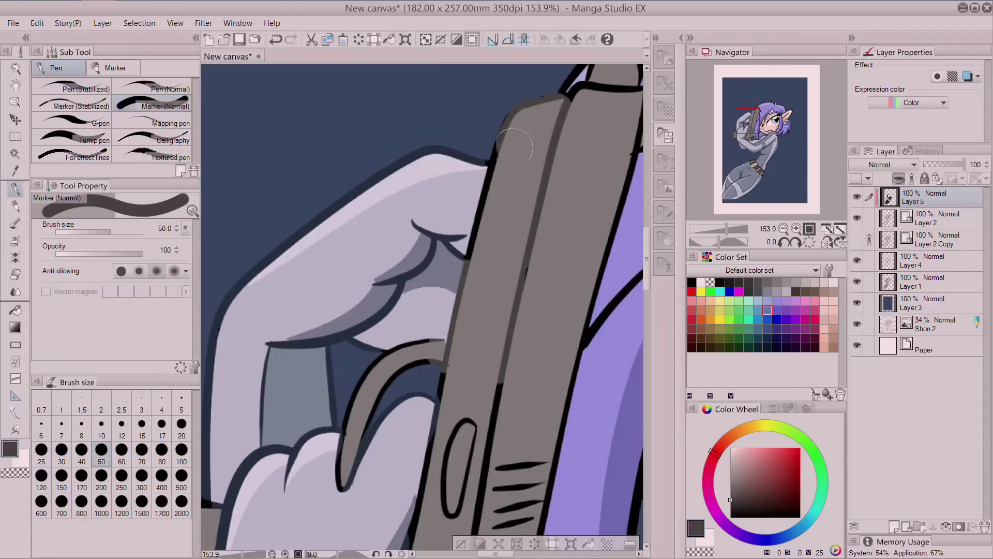
pyautogui.moveTo(429, 359)
pyautogui.mouseDown()
pyautogui.moveTo(376, 385)
pyautogui.moveTo(358, 414)
pyautogui.mouseUp()
pyautogui.click(41, 453)
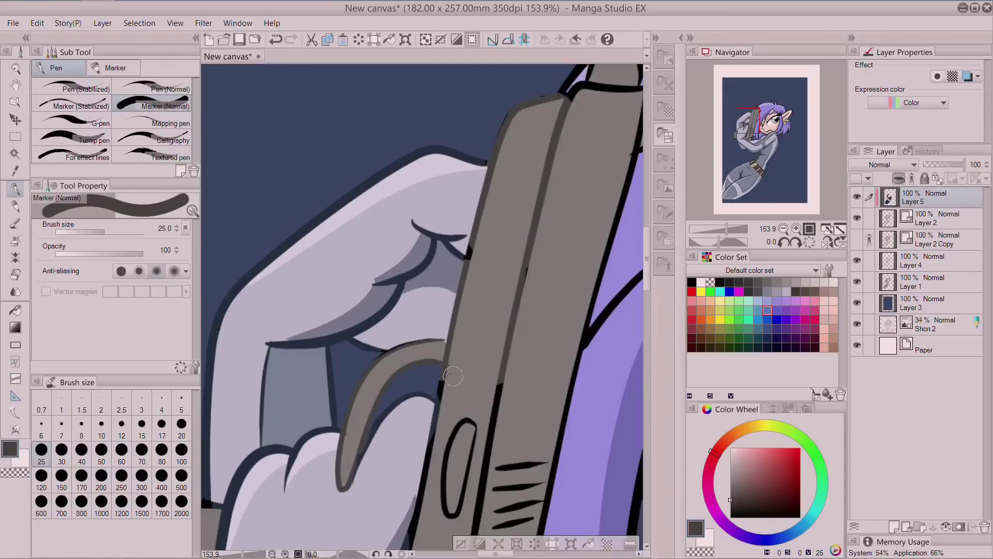
pyautogui.moveTo(431, 485)
pyautogui.mouseDown()
pyautogui.moveTo(455, 379)
pyautogui.moveTo(501, 376)
pyautogui.moveTo(477, 412)
pyautogui.moveTo(477, 387)
pyautogui.mouseUp()
pyautogui.moveTo(757, 154); pyautogui.dragTo(753, 110)
pyautogui.moveTo(510, 232)
pyautogui.mouseDown()
pyautogui.moveTo(550, 224)
pyautogui.moveTo(549, 264)
pyautogui.moveTo(521, 254)
pyautogui.moveTo(560, 256)
pyautogui.moveTo(560, 290)
pyautogui.moveTo(574, 312)
pyautogui.moveTo(541, 357)
pyautogui.moveTo(514, 440)
pyautogui.mouseUp()
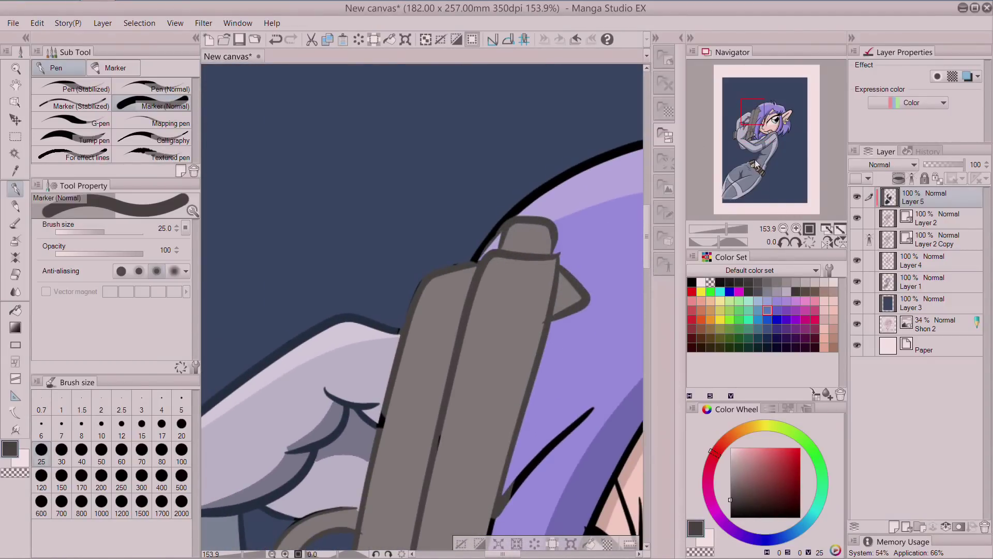
# Paint dark grey over the gun's side edge, oval slot and four short groove lines.
pyautogui.moveTo(755, 164); pyautogui.dragTo(754, 127)
pyautogui.moveTo(480, 197)
pyautogui.mouseDown()
pyautogui.moveTo(441, 393)
pyautogui.moveTo(414, 474)
pyautogui.moveTo(392, 493)
pyautogui.moveTo(391, 523)
pyautogui.moveTo(373, 502)
pyautogui.moveTo(318, 523)
pyautogui.moveTo(302, 504)
pyautogui.moveTo(291, 507)
pyautogui.moveTo(294, 487)
pyautogui.moveTo(329, 358)
pyautogui.moveTo(351, 321)
pyautogui.moveTo(353, 386)
pyautogui.moveTo(373, 414)
pyautogui.mouseUp()
pyautogui.moveTo(402, 323); pyautogui.dragTo(444, 318)
pyautogui.moveTo(399, 344); pyautogui.dragTo(442, 339)
pyautogui.moveTo(399, 365); pyautogui.dragTo(440, 360)
pyautogui.moveTo(398, 383); pyautogui.dragTo(425, 381)
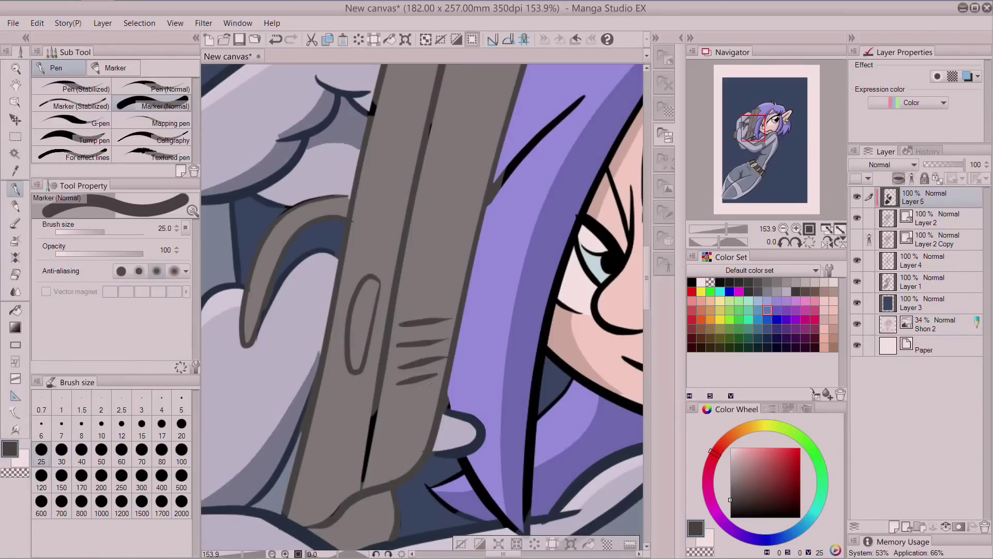
# Finish the gun's seam and grip base lines in dark grey, and sample the suit's dark blue to touch up the arm outline.
pyautogui.moveTo(373, 415); pyautogui.dragTo(365, 482)
pyautogui.moveTo(308, 333); pyautogui.dragTo(583, 236)
pyautogui.moveTo(393, 283)
pyautogui.mouseDown()
pyautogui.moveTo(350, 278)
pyautogui.moveTo(328, 369)
pyautogui.moveTo(344, 388)
pyautogui.moveTo(359, 294)
pyautogui.moveTo(376, 431)
pyautogui.moveTo(321, 382)
pyautogui.mouseUp()
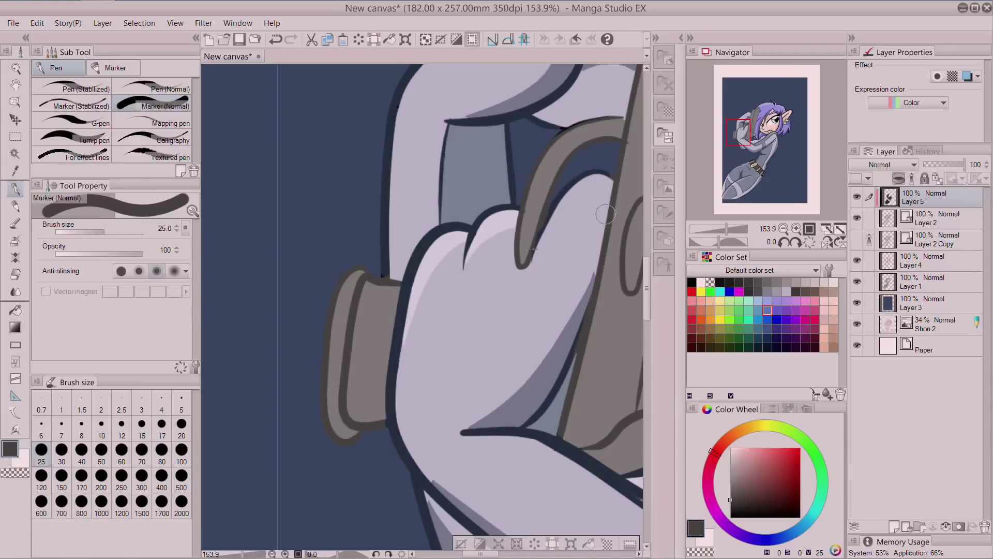
pyautogui.keyDown('alt'); pyautogui.click(385, 254); pyautogui.keyUp('alt')
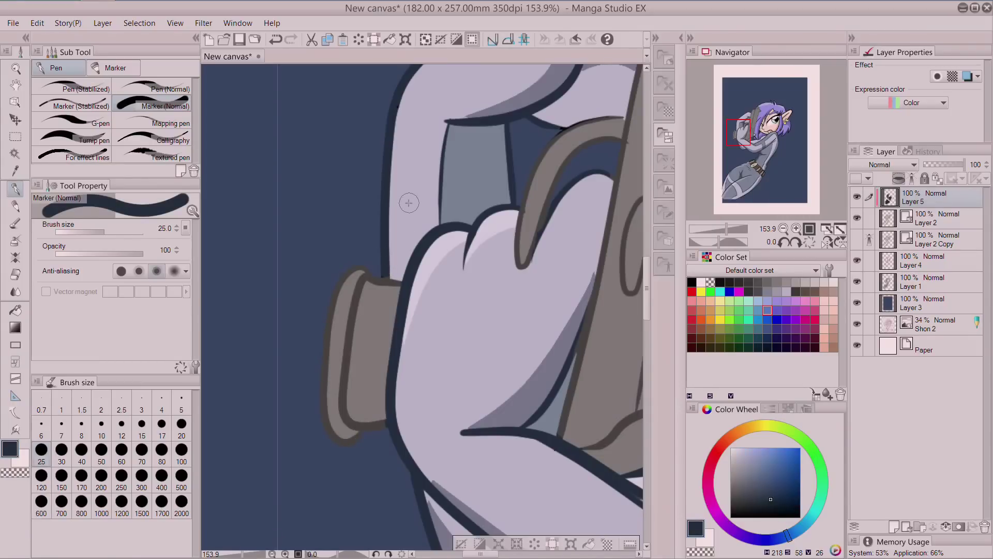
pyautogui.moveTo(636, 83); pyautogui.dragTo(533, 180)
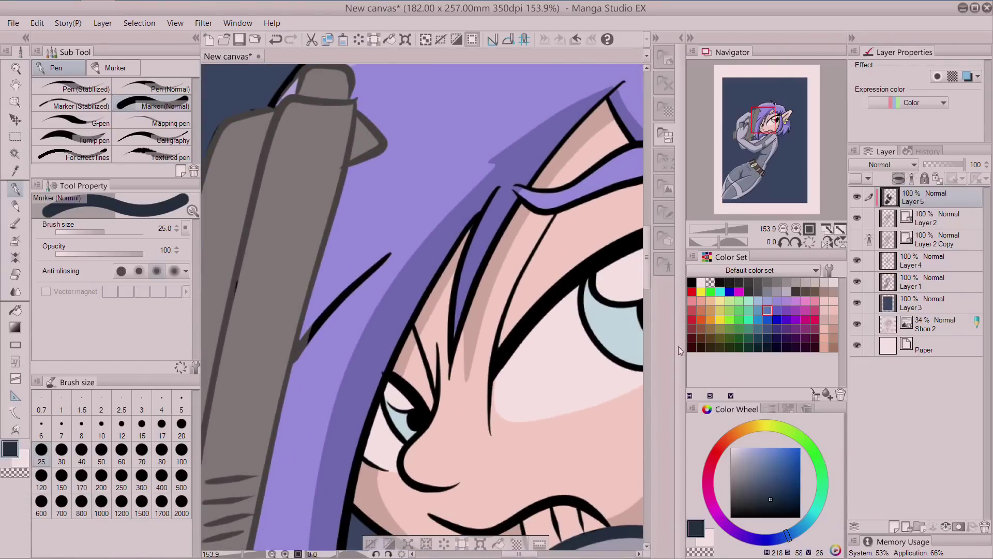
# Mix a darker purple from the hair's shadow, H 240, S 52, V 53, and recolour the front strands and face-side hair outline.
pyautogui.keyDown('alt'); pyautogui.click(533, 158); pyautogui.keyUp('alt')
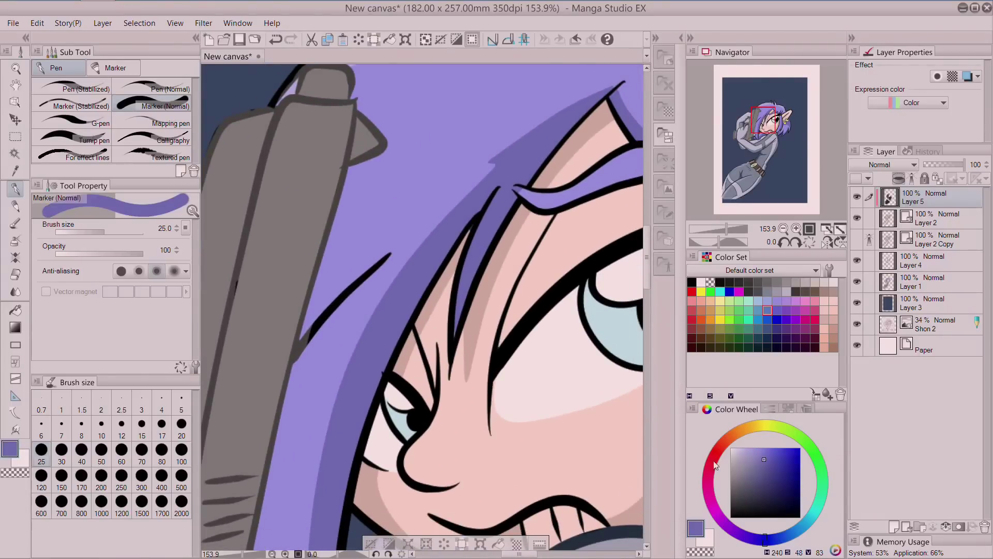
pyautogui.moveTo(768, 466); pyautogui.dragTo(776, 475)
pyautogui.moveTo(390, 252); pyautogui.dragTo(310, 337)
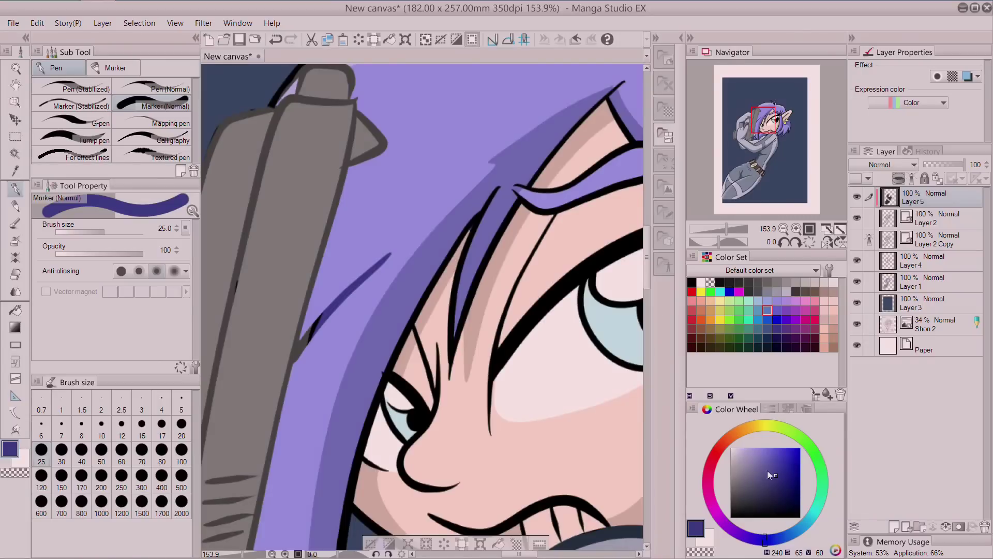
pyautogui.moveTo(311, 339); pyautogui.dragTo(322, 305)
pyautogui.moveTo(498, 187)
pyautogui.mouseDown()
pyautogui.moveTo(454, 317)
pyautogui.moveTo(460, 271)
pyautogui.moveTo(449, 378)
pyautogui.mouseUp()
pyautogui.moveTo(486, 264)
pyautogui.mouseDown()
pyautogui.moveTo(468, 317)
pyautogui.moveTo(506, 220)
pyautogui.moveTo(543, 163)
pyautogui.moveTo(624, 82)
pyautogui.mouseUp()
pyautogui.moveTo(455, 242)
pyautogui.mouseDown()
pyautogui.moveTo(400, 315)
pyautogui.moveTo(344, 518)
pyautogui.mouseUp()
# Continue the purple outline down the long front lock and around the small hair tip beside the thumb.
pyautogui.moveTo(764, 123); pyautogui.dragTo(753, 137)
pyautogui.moveTo(534, 164); pyautogui.dragTo(534, 191)
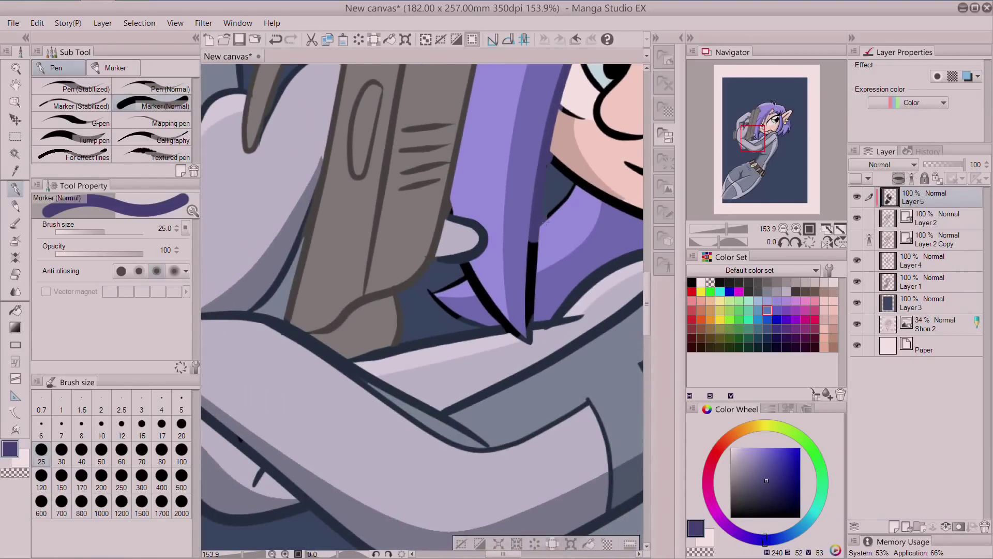
pyautogui.moveTo(536, 241); pyautogui.dragTo(531, 298)
pyautogui.moveTo(473, 282)
pyautogui.mouseDown()
pyautogui.moveTo(462, 270)
pyautogui.moveTo(441, 294)
pyautogui.moveTo(449, 309)
pyautogui.moveTo(464, 294)
pyautogui.mouseUp()
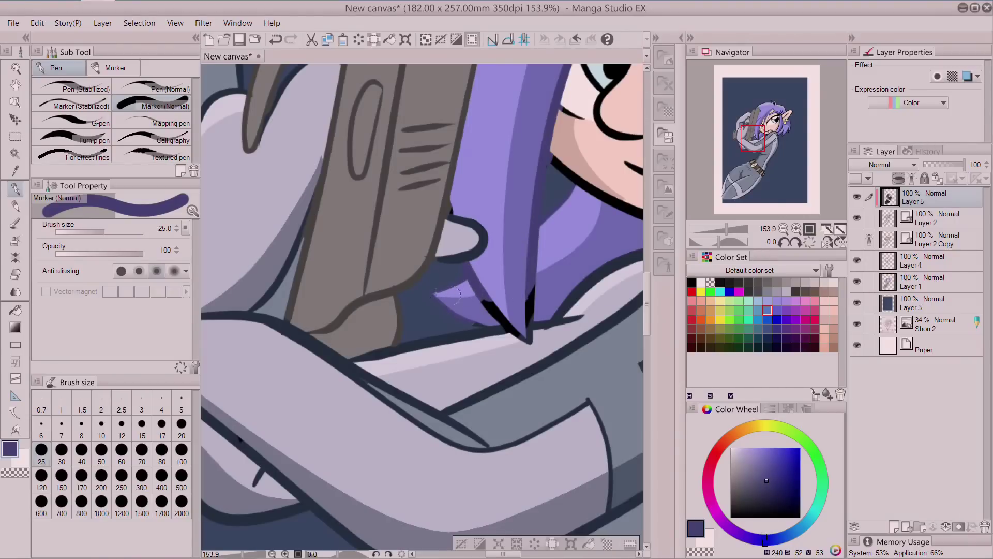
# Darken the hair outline purple to H 240, S 55, V 39 on the lower tips and replace the lighter purple lines across the layer.
pyautogui.click(769, 490)
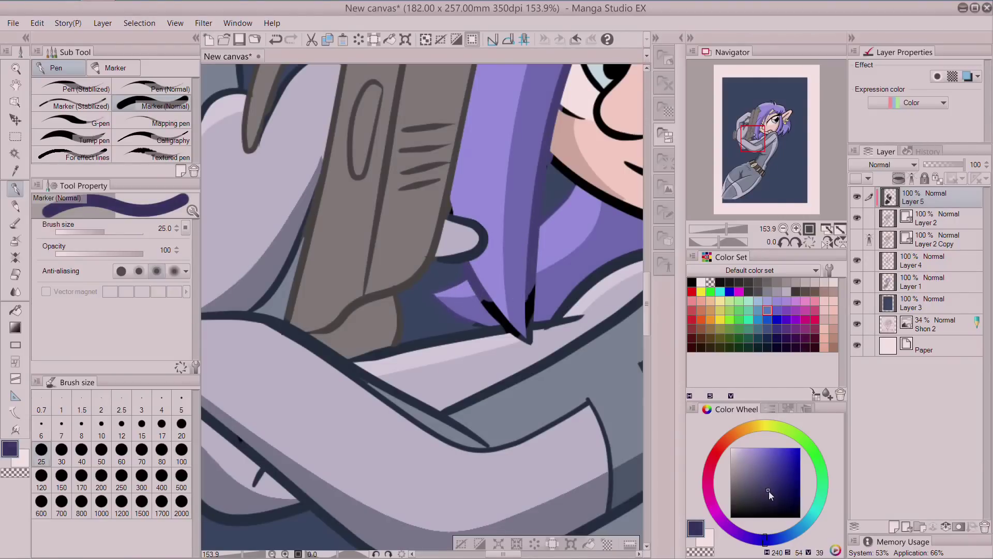
pyautogui.moveTo(467, 320)
pyautogui.mouseDown()
pyautogui.moveTo(439, 295)
pyautogui.moveTo(460, 288)
pyautogui.moveTo(458, 307)
pyautogui.moveTo(495, 313)
pyautogui.moveTo(483, 308)
pyautogui.moveTo(495, 310)
pyautogui.moveTo(502, 288)
pyautogui.moveTo(466, 274)
pyautogui.mouseUp()
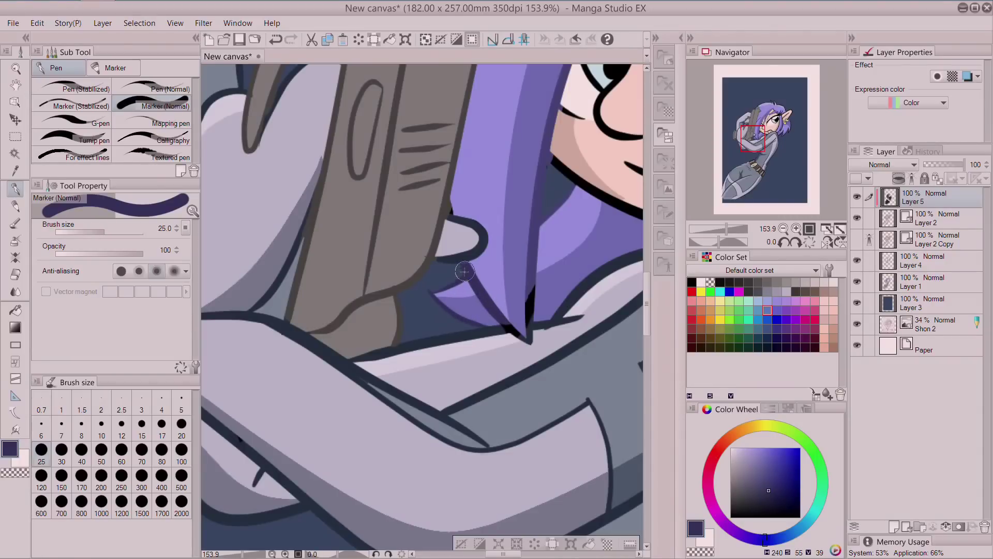
pyautogui.moveTo(526, 283)
pyautogui.mouseDown()
pyautogui.moveTo(527, 330)
pyautogui.moveTo(517, 337)
pyautogui.moveTo(527, 296)
pyautogui.moveTo(514, 302)
pyautogui.moveTo(532, 285)
pyautogui.moveTo(540, 229)
pyautogui.moveTo(571, 194)
pyautogui.moveTo(544, 186)
pyautogui.mouseUp()
pyautogui.moveTo(757, 158); pyautogui.dragTo(747, 138)
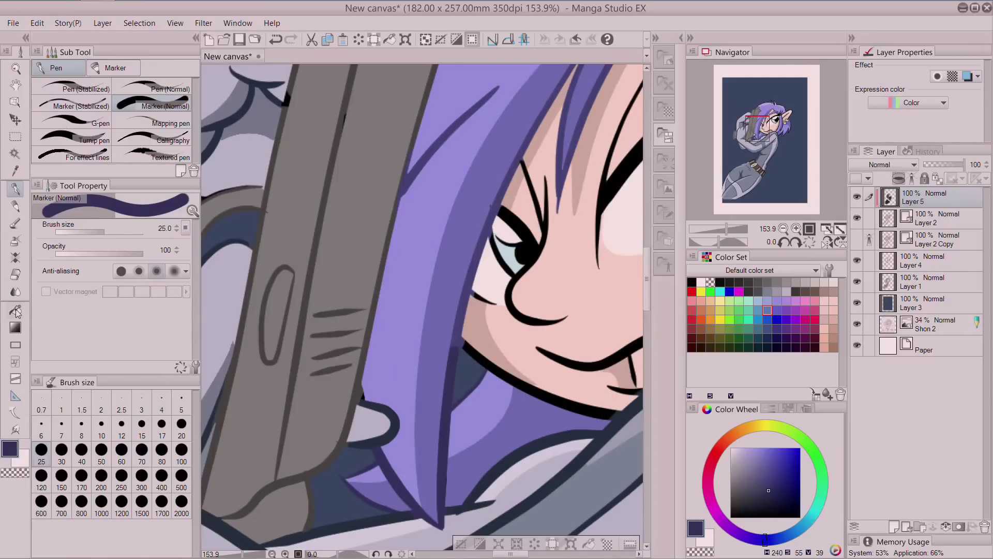
pyautogui.click(16, 310)
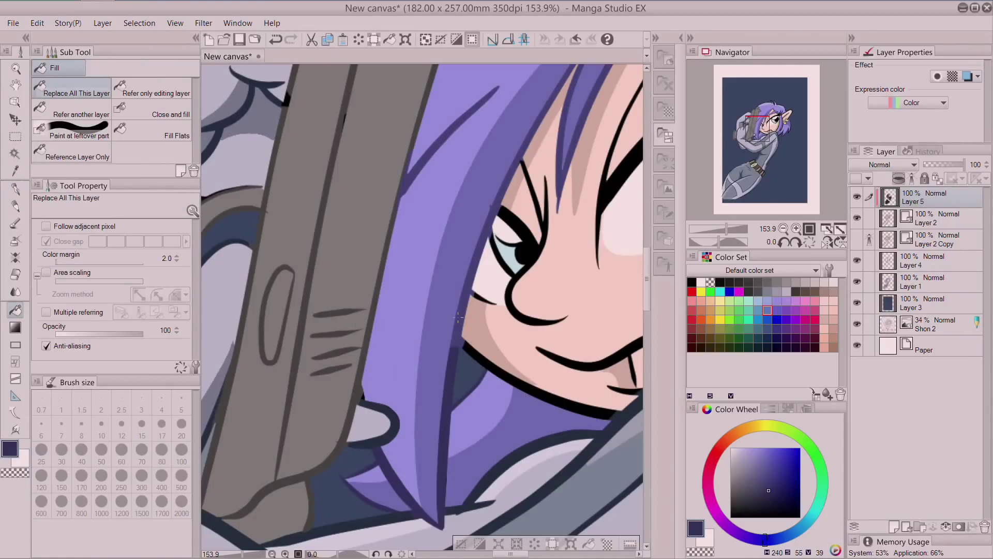
pyautogui.scroll(10, 421, 305)
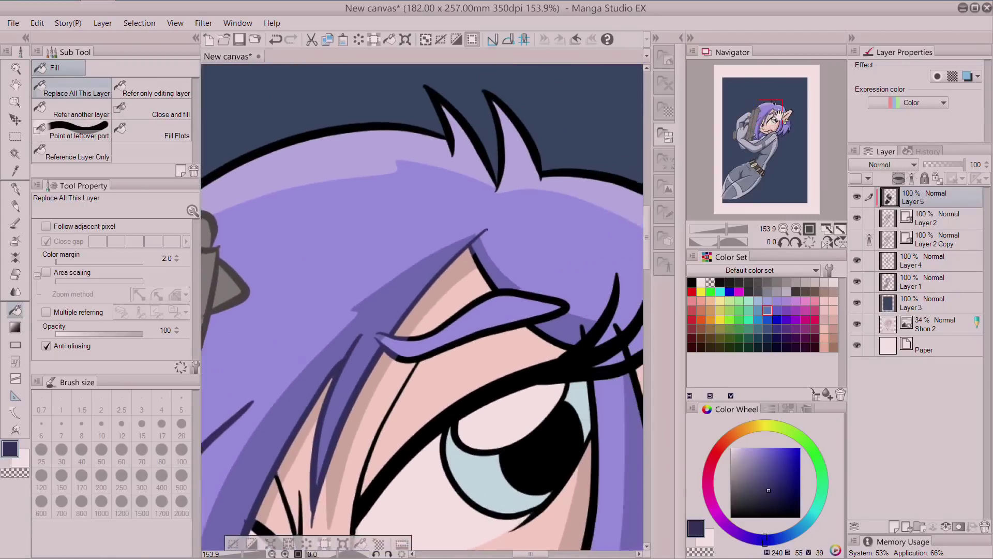
# Recolour the fringe and eyebrow outlines with the dark purple marker, reducing it to size 12 for the strands between the eyelashes.
pyautogui.click(16, 189)
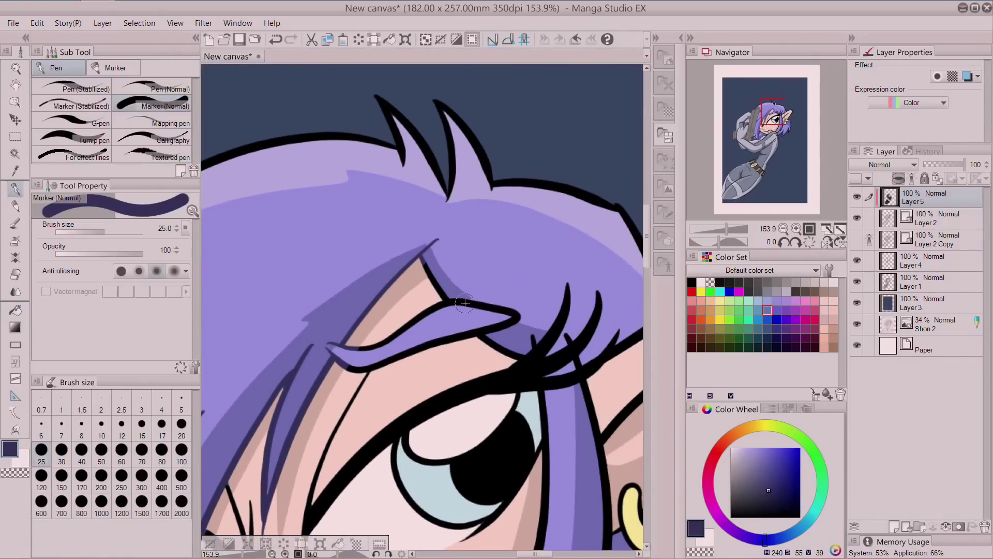
pyautogui.moveTo(429, 269)
pyautogui.mouseDown()
pyautogui.moveTo(451, 308)
pyautogui.moveTo(347, 358)
pyautogui.moveTo(364, 363)
pyautogui.moveTo(477, 331)
pyautogui.moveTo(511, 349)
pyautogui.moveTo(532, 326)
pyautogui.moveTo(533, 336)
pyautogui.moveTo(456, 300)
pyautogui.mouseUp()
pyautogui.moveTo(577, 324)
pyautogui.mouseDown()
pyautogui.moveTo(569, 337)
pyautogui.moveTo(582, 317)
pyautogui.mouseUp()
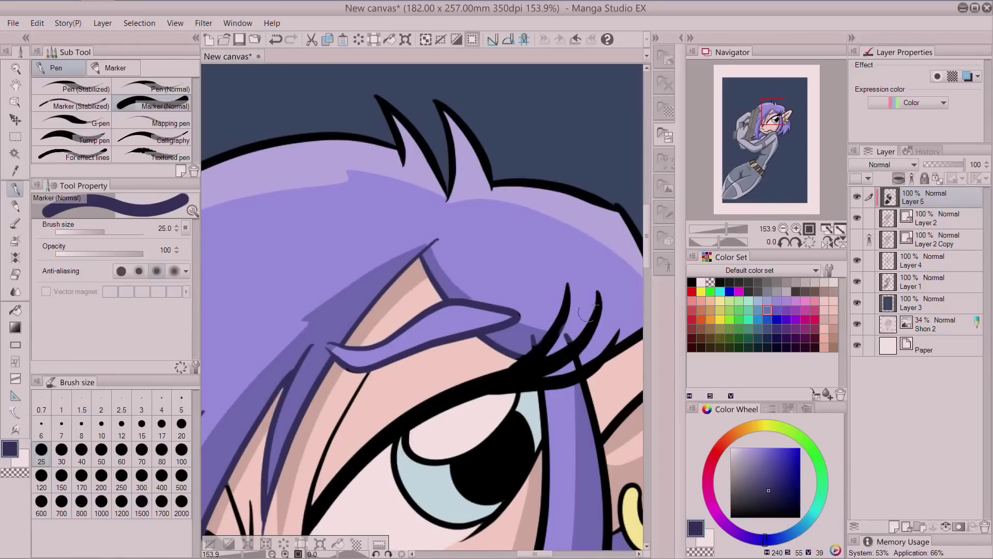
pyautogui.click(130, 431)
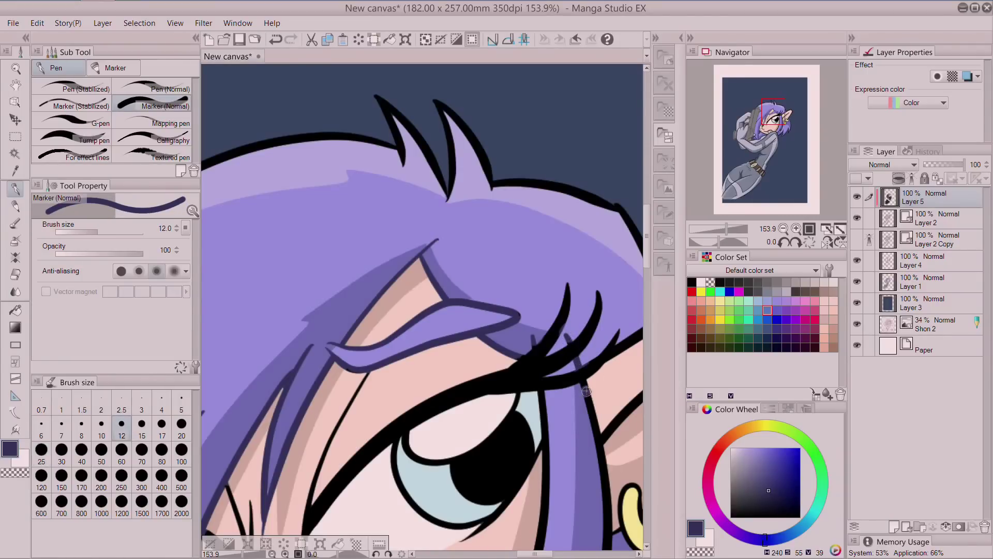
# Enlarge the marker to 40 and recolour the side lock and the crown's outer hair outline in dark purple.
pyautogui.click(87, 457)
pyautogui.moveTo(584, 429)
pyautogui.mouseDown()
pyautogui.moveTo(584, 408)
pyautogui.moveTo(553, 422)
pyautogui.moveTo(545, 413)
pyautogui.moveTo(557, 469)
pyautogui.mouseUp()
pyautogui.moveTo(496, 187)
pyautogui.mouseDown()
pyautogui.moveTo(460, 124)
pyautogui.moveTo(414, 155)
pyautogui.moveTo(368, 128)
pyautogui.moveTo(203, 167)
pyautogui.mouseUp()
pyautogui.moveTo(727, 228); pyautogui.dragTo(719, 228)
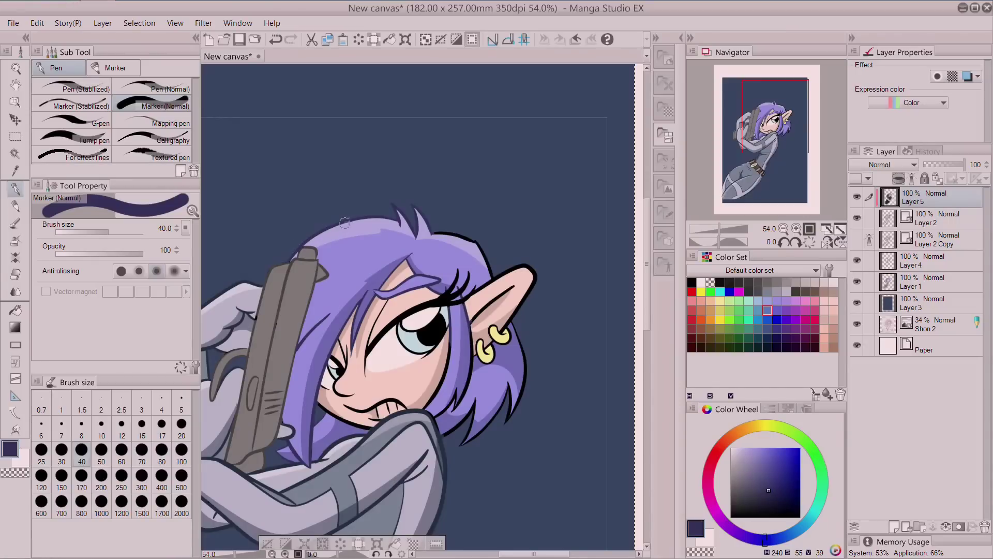
pyautogui.moveTo(440, 234)
pyautogui.mouseDown()
pyautogui.moveTo(464, 234)
pyautogui.moveTo(487, 268)
pyautogui.mouseUp()
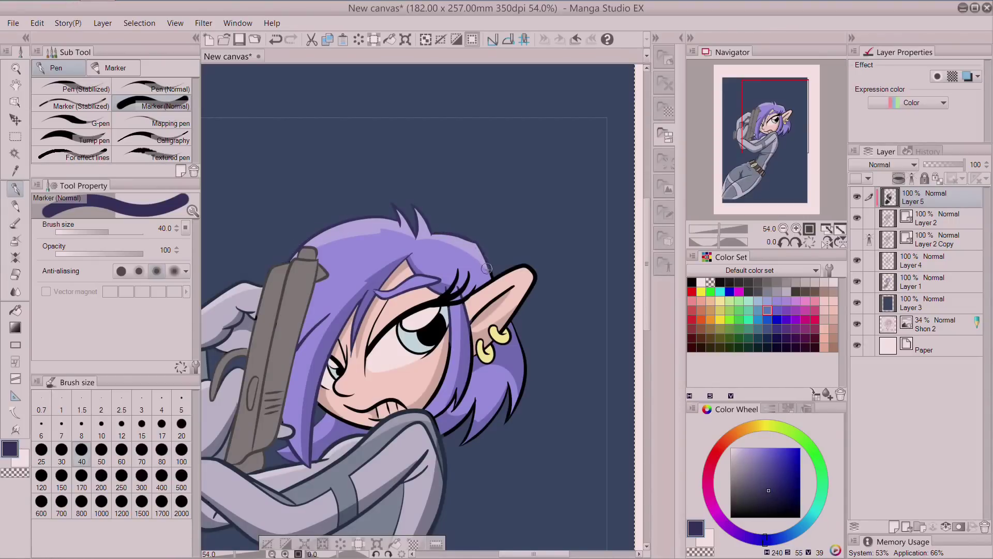
# Paint dark purple over the black outlines of the back hair, its pointed tips and the lock beside the cheek.
pyautogui.moveTo(518, 335)
pyautogui.mouseDown()
pyautogui.moveTo(521, 395)
pyautogui.moveTo(504, 424)
pyautogui.moveTo(478, 434)
pyautogui.moveTo(465, 373)
pyautogui.mouseUp()
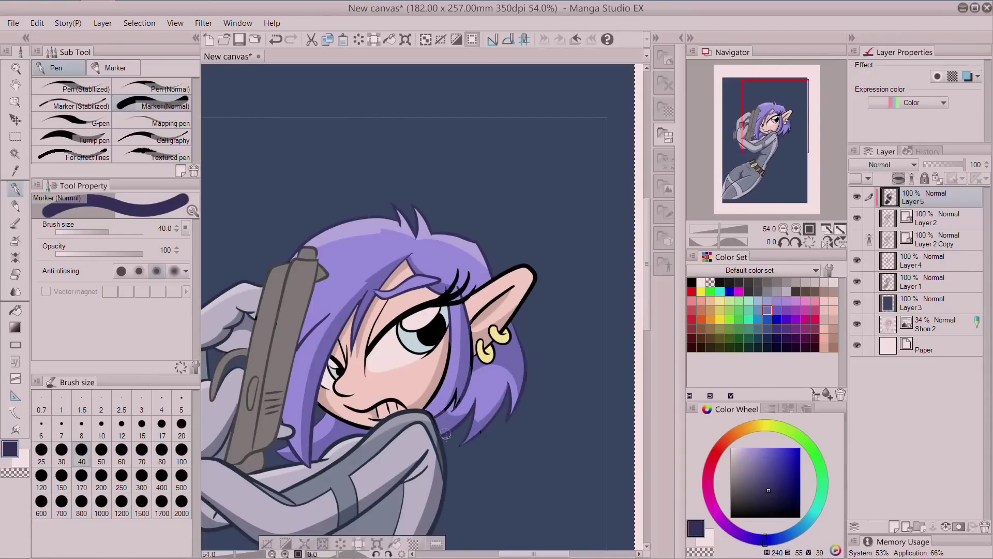
pyautogui.moveTo(424, 403); pyautogui.dragTo(451, 350)
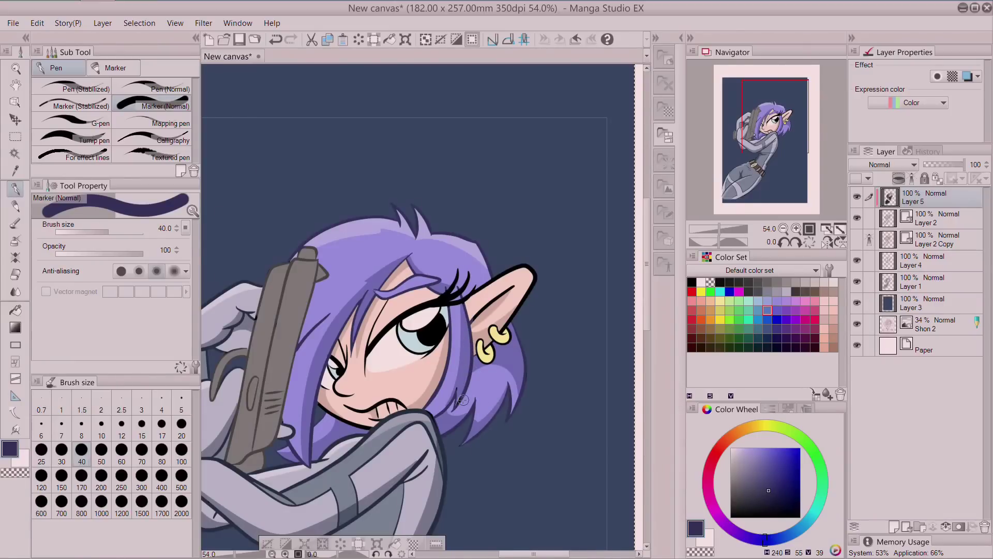
pyautogui.scroll(5, 462, 399)
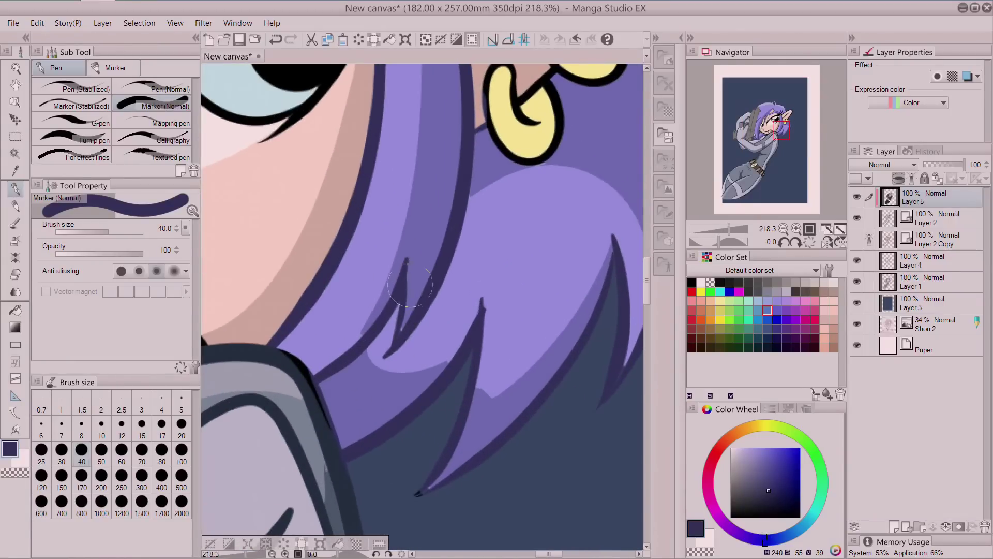
pyautogui.moveTo(777, 131); pyautogui.dragTo(776, 117)
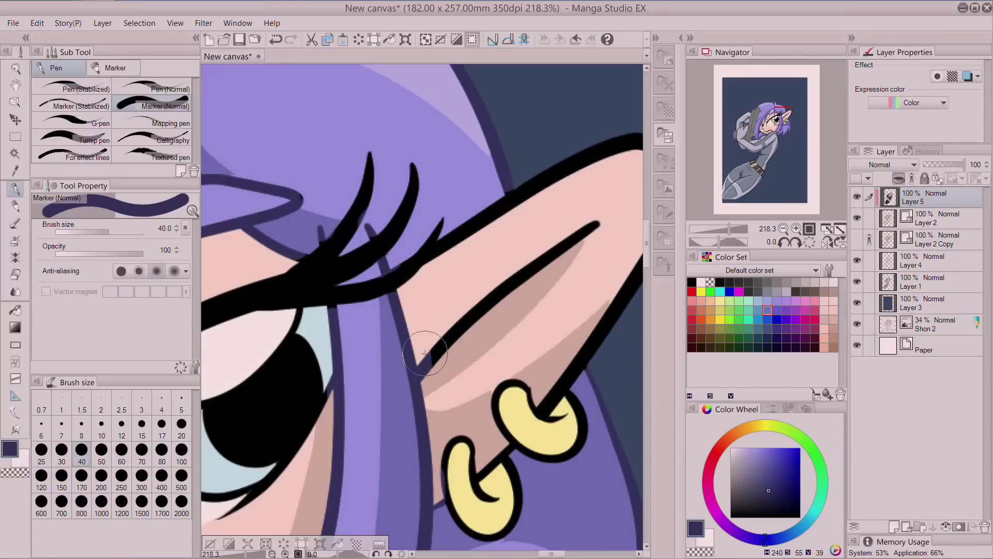
# Sample the ear's shadow colour, darken it to brown H 19, S 33, V 50, and recolour the ear's inner fold and upper outline.
pyautogui.keyDown('alt'); pyautogui.click(533, 373); pyautogui.keyUp('alt')
pyautogui.moveTo(743, 467); pyautogui.dragTo(750, 473)
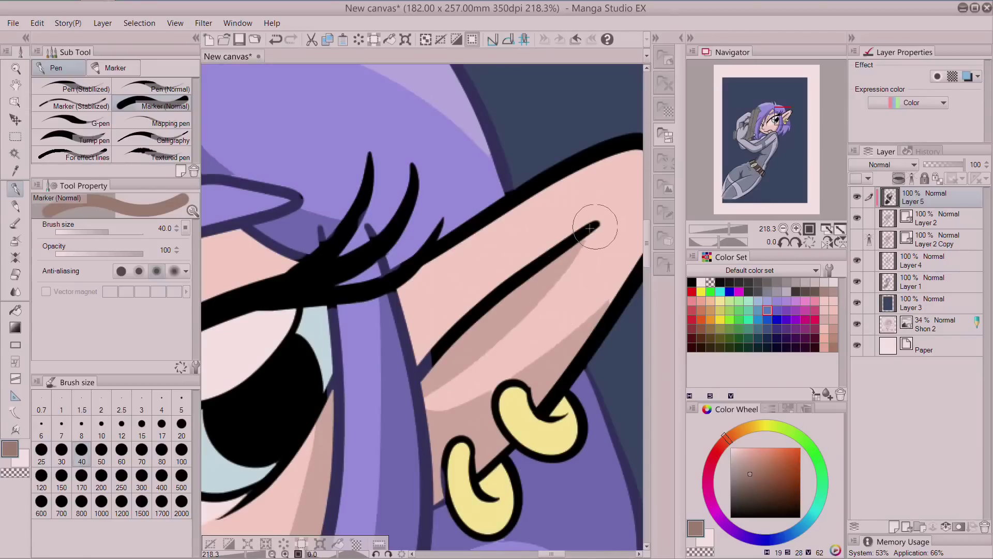
pyautogui.moveTo(590, 228); pyautogui.dragTo(458, 331)
pyautogui.click(752, 482)
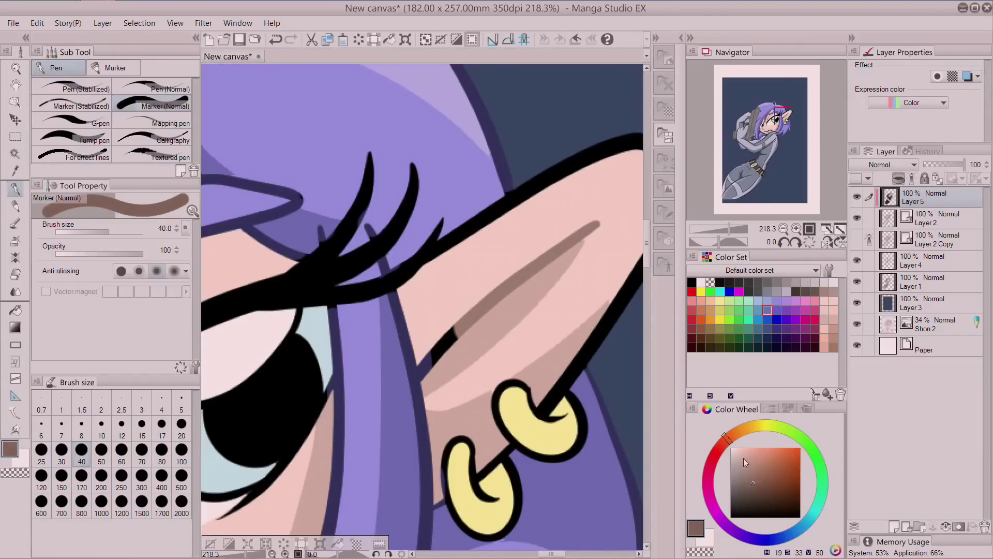
pyautogui.moveTo(590, 229)
pyautogui.mouseDown()
pyautogui.moveTo(459, 328)
pyautogui.moveTo(423, 383)
pyautogui.mouseUp()
pyautogui.moveTo(452, 260)
pyautogui.mouseDown()
pyautogui.moveTo(556, 181)
pyautogui.moveTo(559, 209)
pyautogui.mouseUp()
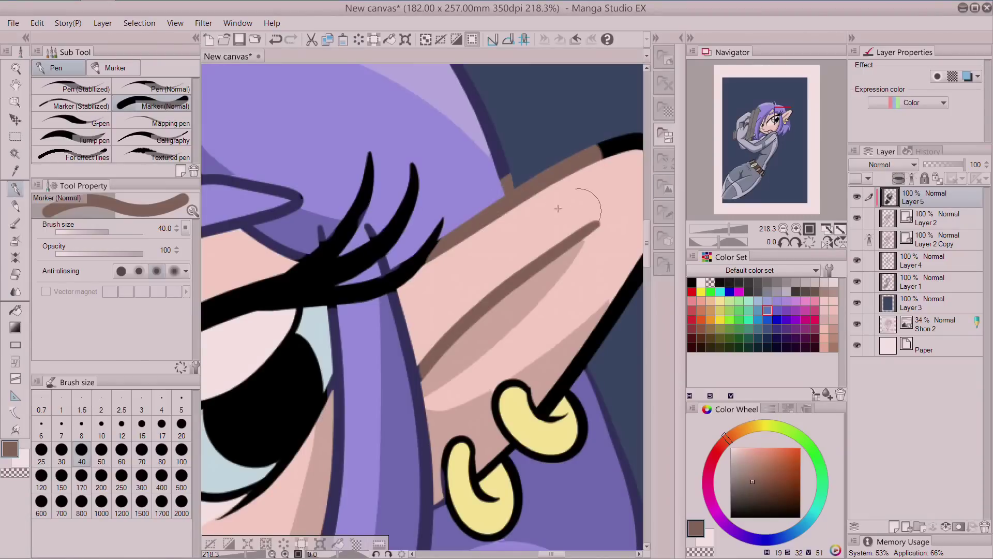
# Repair the dark purple hair outline where it meets the ear and recolour the ear's tip and rear edge in brown.
pyautogui.keyDown('alt'); pyautogui.click(509, 152); pyautogui.keyUp('alt')
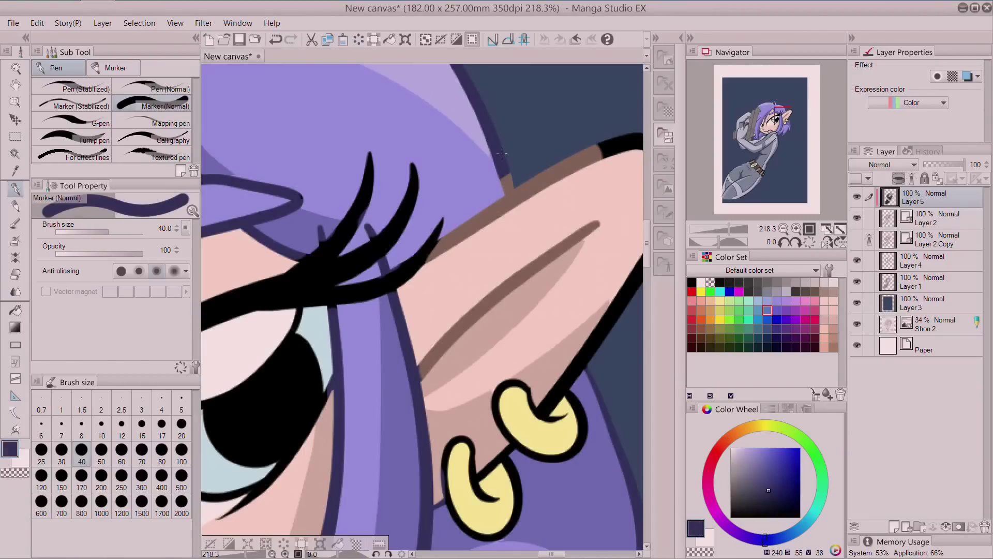
pyautogui.keyDown('alt'); pyautogui.click(523, 202); pyautogui.keyUp('alt')
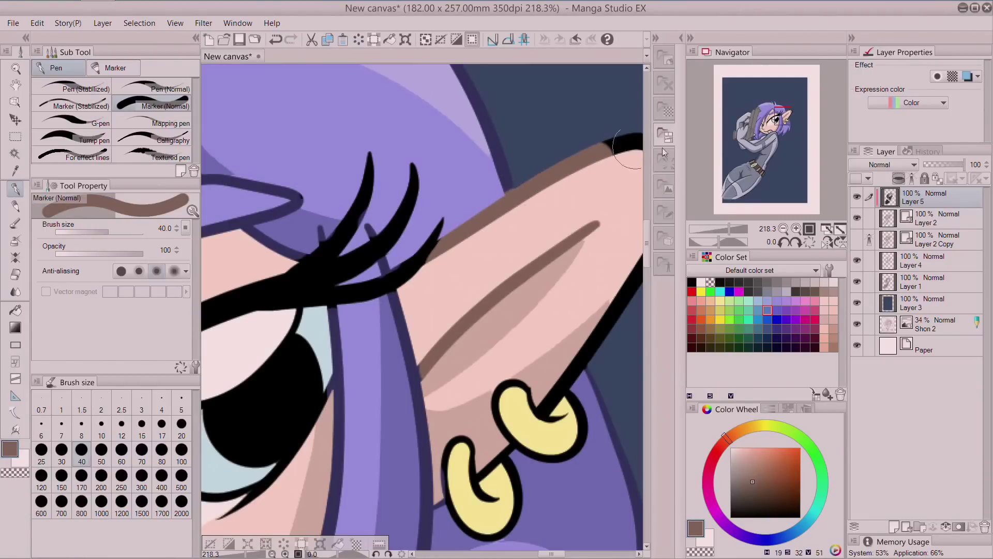
pyautogui.moveTo(775, 131); pyautogui.dragTo(766, 125)
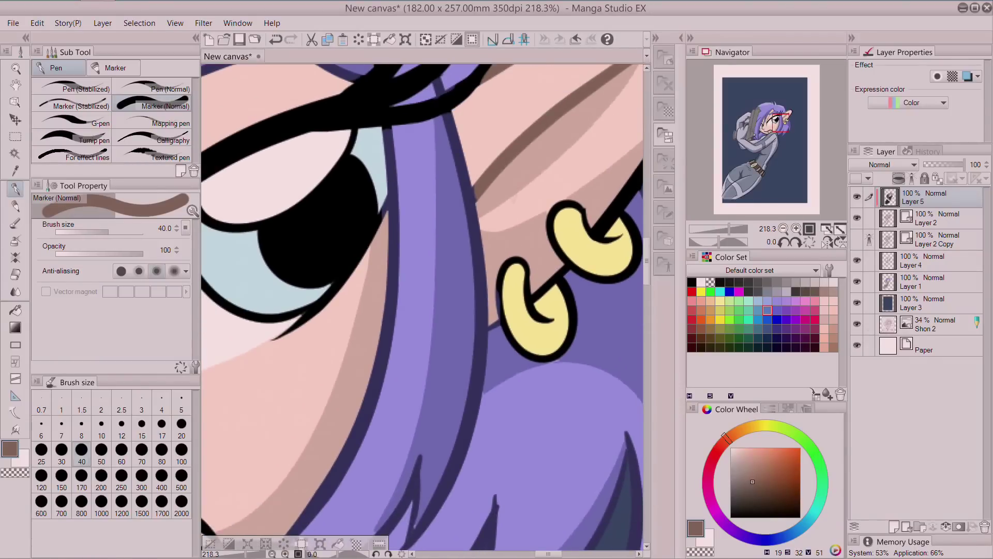
pyautogui.scroll(-4, 455, 305)
pyautogui.moveTo(556, 137)
pyautogui.mouseDown()
pyautogui.moveTo(579, 133)
pyautogui.moveTo(563, 216)
pyautogui.mouseUp()
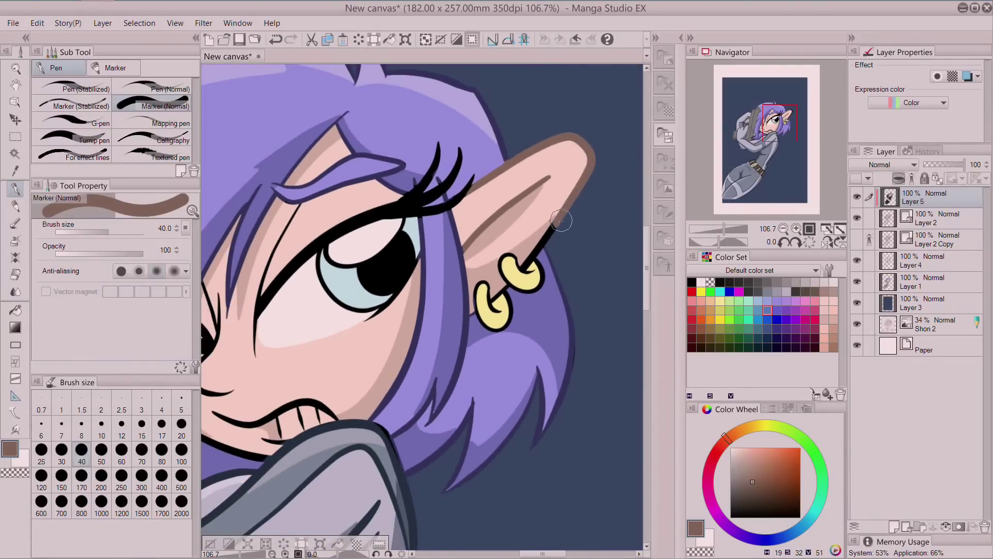
# Reduce the marker to size 15 and recolour the black ear edge above and between the two earrings in brown.
pyautogui.click(142, 427)
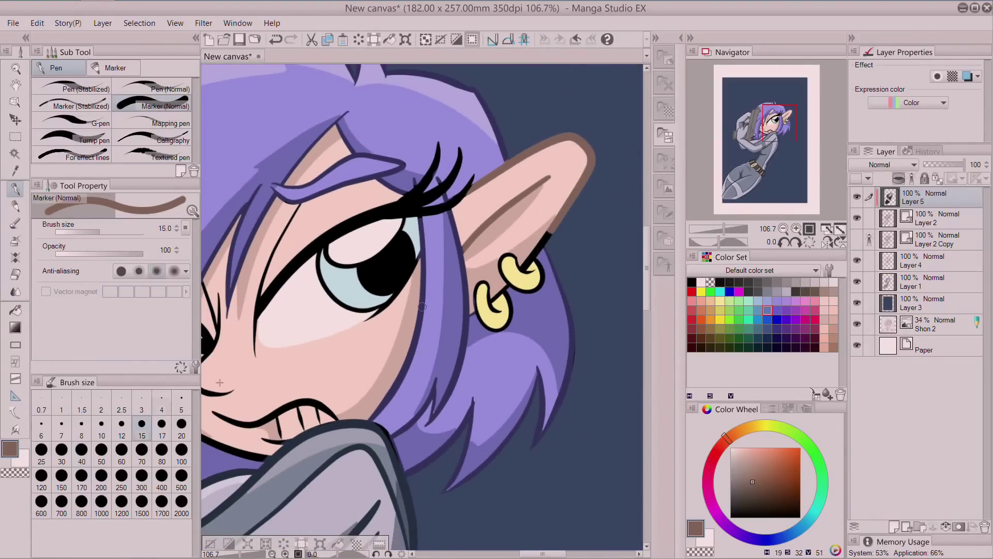
pyautogui.moveTo(525, 265); pyautogui.dragTo(549, 233)
pyautogui.moveTo(504, 286); pyautogui.dragTo(494, 294)
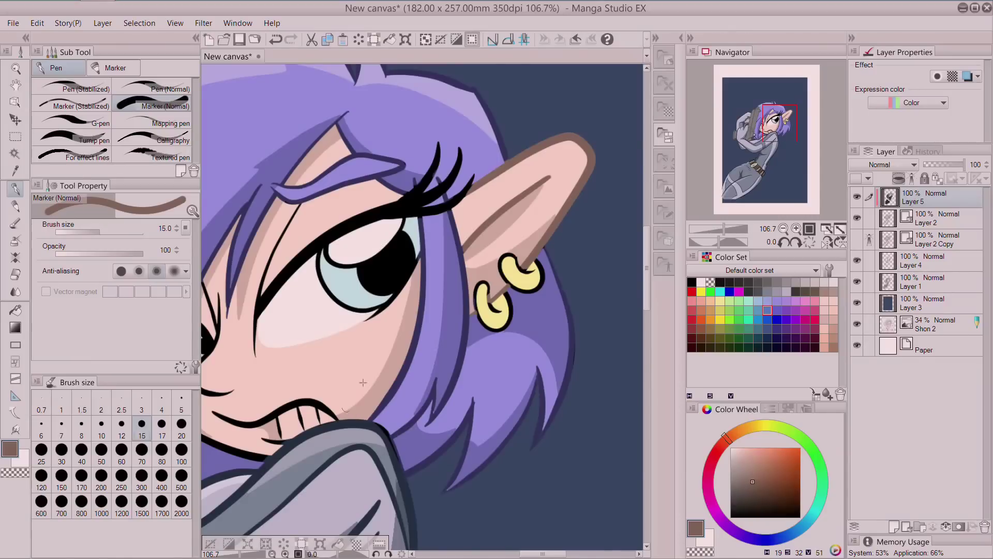
# Recolour the brow creases and nose lines in brown, and enlarge the marker to size 30 for the jaw and chin outline.
pyautogui.moveTo(303, 207)
pyautogui.mouseDown()
pyautogui.moveTo(274, 249)
pyautogui.moveTo(255, 344)
pyautogui.mouseUp()
pyautogui.moveTo(257, 288); pyautogui.dragTo(253, 346)
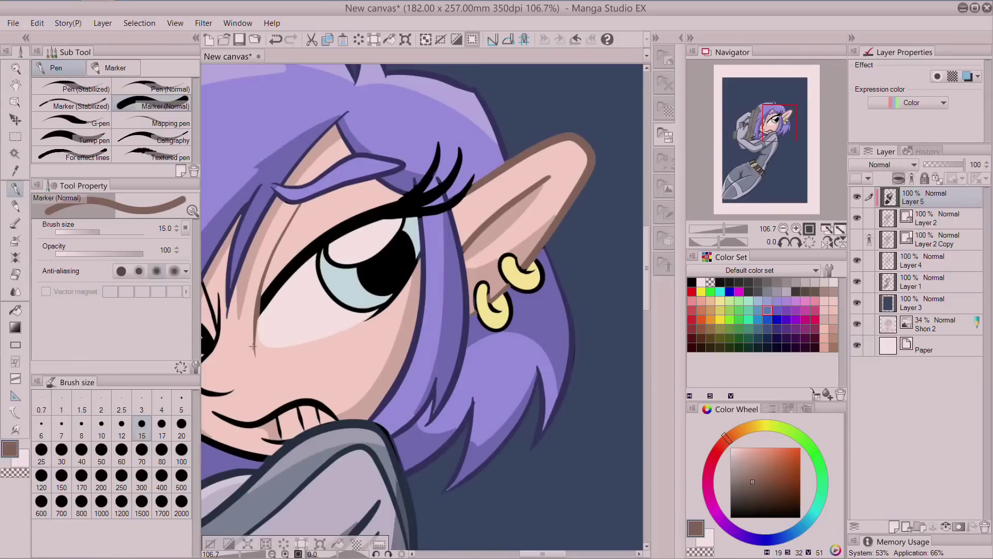
pyautogui.moveTo(221, 290); pyautogui.dragTo(216, 339)
pyautogui.moveTo(205, 283); pyautogui.dragTo(216, 326)
pyautogui.moveTo(758, 144); pyautogui.dragTo(747, 152)
pyautogui.moveTo(400, 212)
pyautogui.mouseDown()
pyautogui.moveTo(380, 230)
pyautogui.moveTo(413, 192)
pyautogui.moveTo(391, 227)
pyautogui.moveTo(409, 244)
pyautogui.mouseUp()
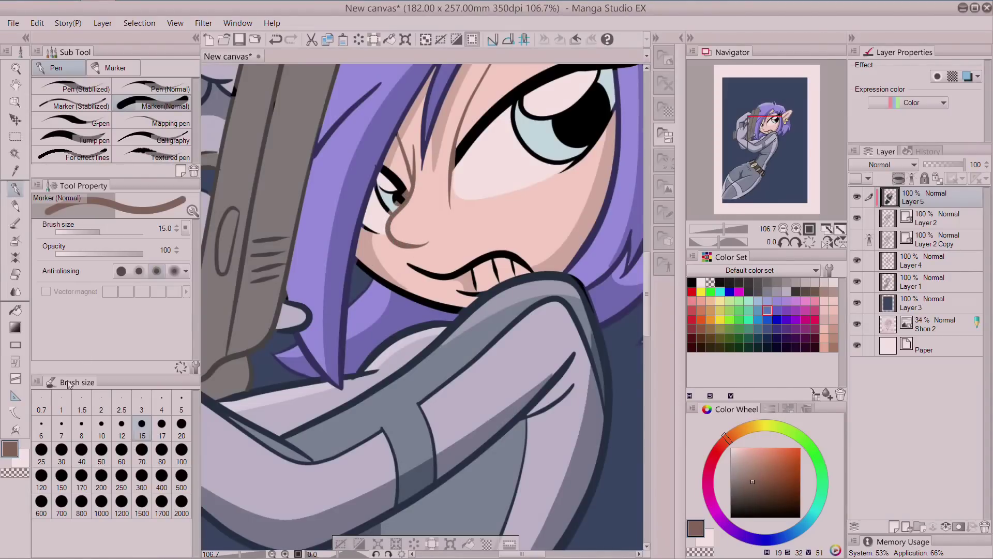
pyautogui.click(61, 450)
pyautogui.moveTo(381, 282)
pyautogui.mouseDown()
pyautogui.moveTo(364, 261)
pyautogui.moveTo(456, 305)
pyautogui.mouseUp()
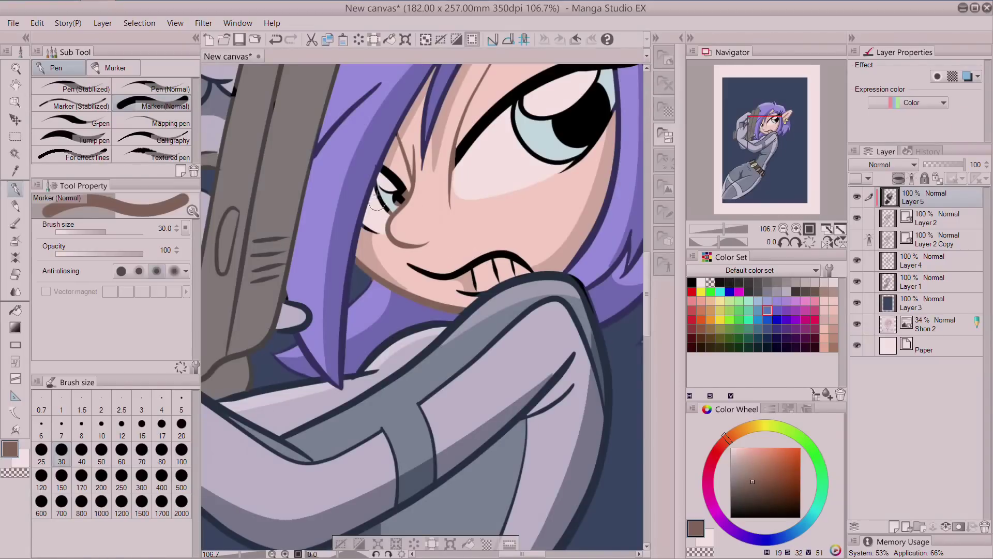
# Restore black on both eyes' outlines and recolour the thin line below the large eye's outer corner in brown.
pyautogui.keyDown('alt'); pyautogui.click(399, 186); pyautogui.keyUp('alt')
pyautogui.moveTo(398, 195); pyautogui.dragTo(384, 213)
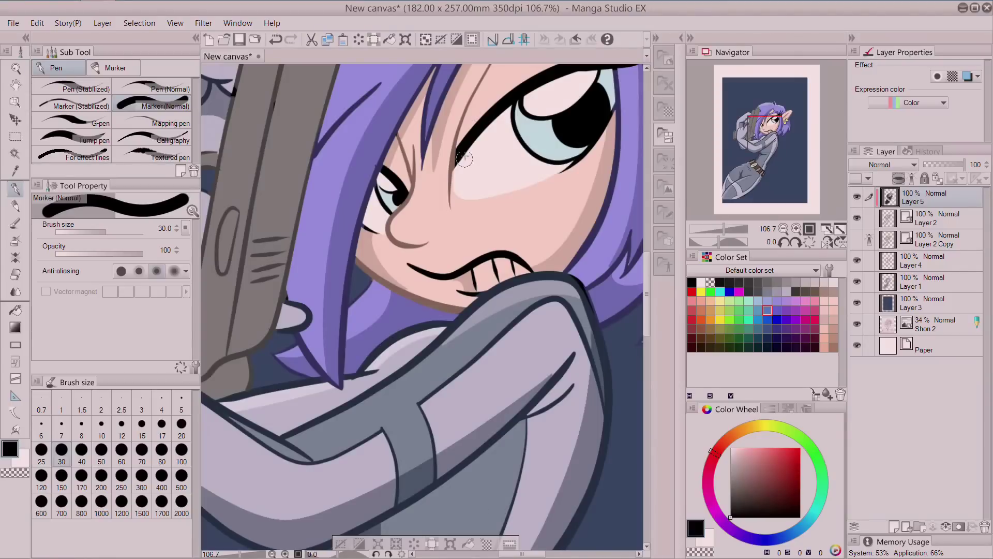
pyautogui.moveTo(608, 117); pyautogui.dragTo(606, 129)
pyautogui.keyDown('alt'); pyautogui.click(397, 211); pyautogui.keyUp('alt')
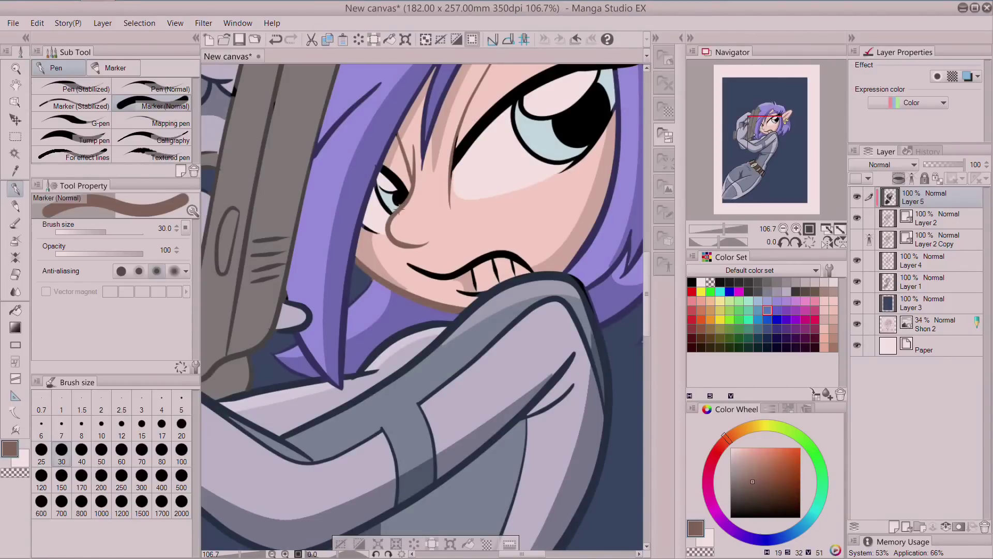
pyautogui.moveTo(569, 175); pyautogui.dragTo(607, 135)
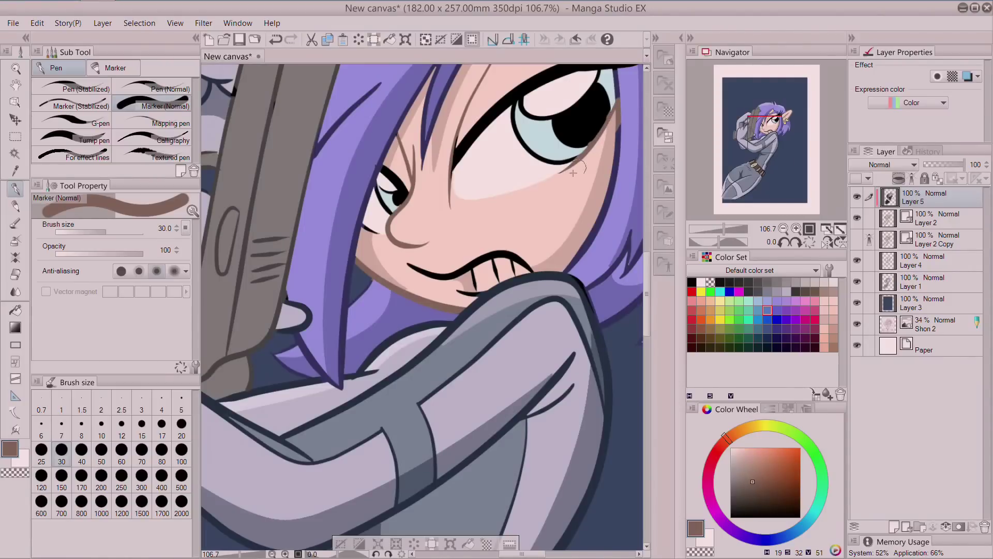
# Repaint the large eye's outer corner in black, undoing the first stroke and redrawing it along the iris edge.
pyautogui.keyDown('alt'); pyautogui.click(597, 113); pyautogui.keyUp('alt')
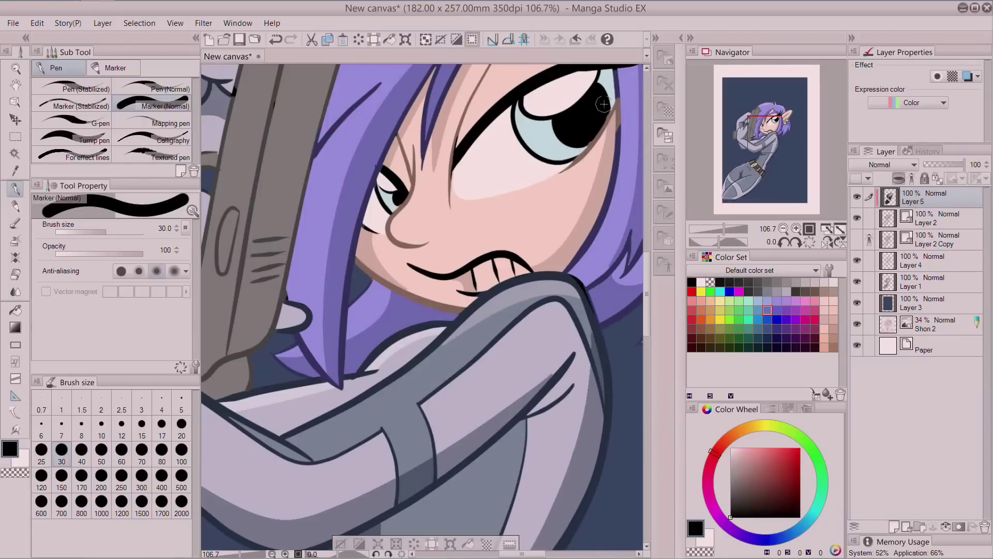
pyautogui.moveTo(610, 102); pyautogui.dragTo(605, 132)
pyautogui.hotkey('ctrl', 'z')
pyautogui.moveTo(598, 107); pyautogui.dragTo(580, 125)
pyautogui.moveTo(598, 118); pyautogui.dragTo(616, 113)
pyautogui.moveTo(615, 120); pyautogui.dragTo(602, 130)
pyautogui.keyDown('alt'); pyautogui.click(599, 130); pyautogui.keyUp('alt')
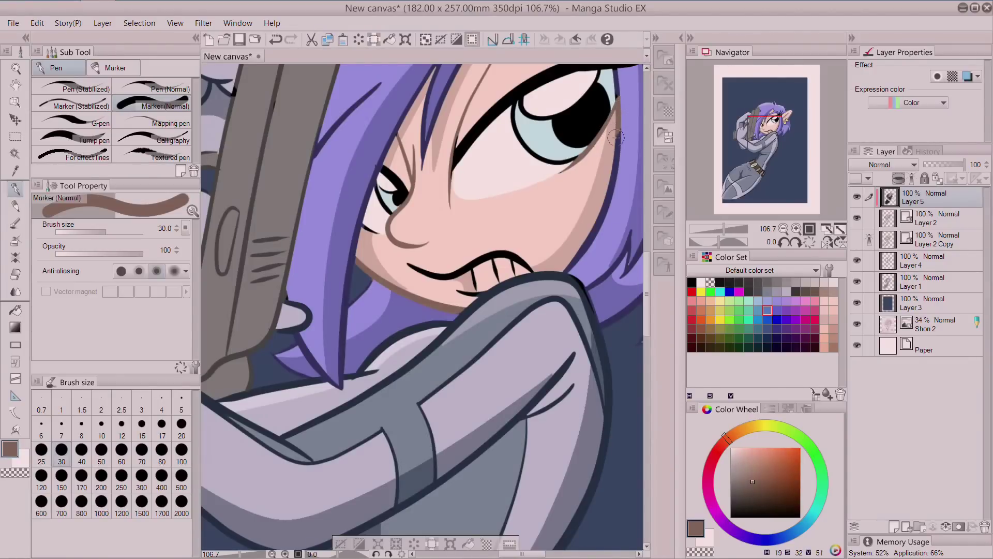
# Restore the dark purple hair outline beside the large eye and touch up the black at the eye's outer edge.
pyautogui.keyDown('alt'); pyautogui.click(617, 143); pyautogui.keyUp('alt')
pyautogui.moveTo(619, 104); pyautogui.dragTo(616, 158)
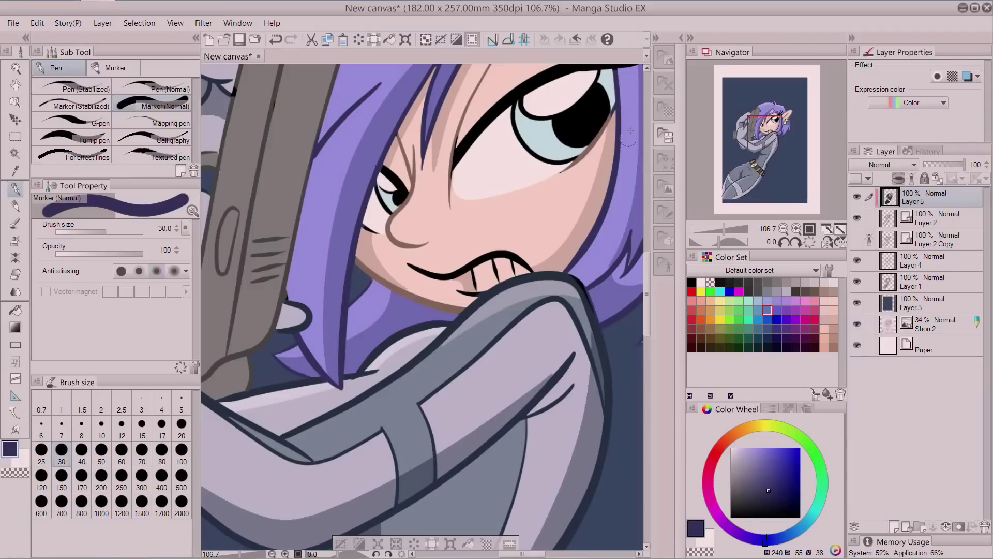
pyautogui.keyDown('alt'); pyautogui.click(604, 123); pyautogui.keyUp('alt')
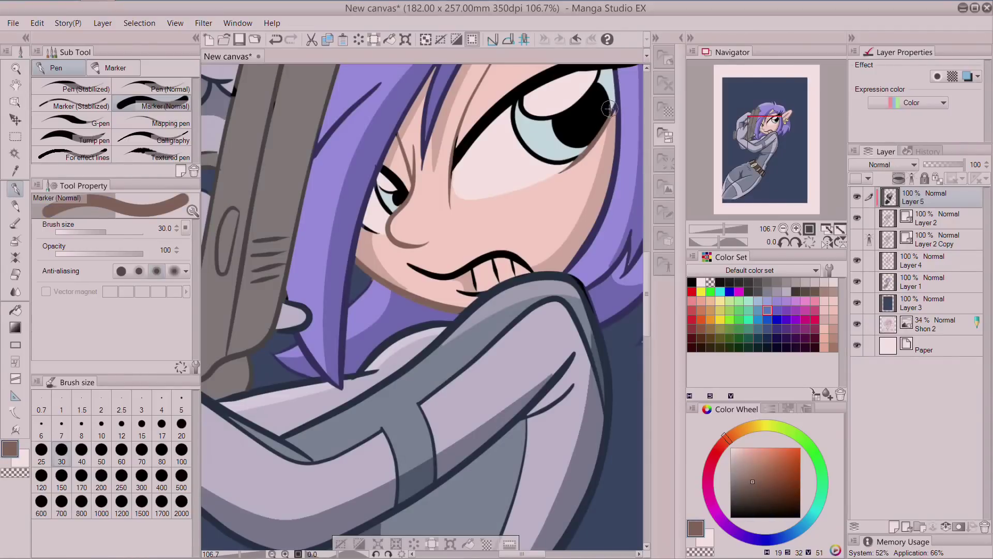
pyautogui.keyDown('alt'); pyautogui.click(591, 114); pyautogui.keyUp('alt')
pyautogui.moveTo(592, 114)
pyautogui.mouseDown()
pyautogui.moveTo(611, 97)
pyautogui.moveTo(600, 119)
pyautogui.mouseUp()
pyautogui.scroll(-2, 630, 70)
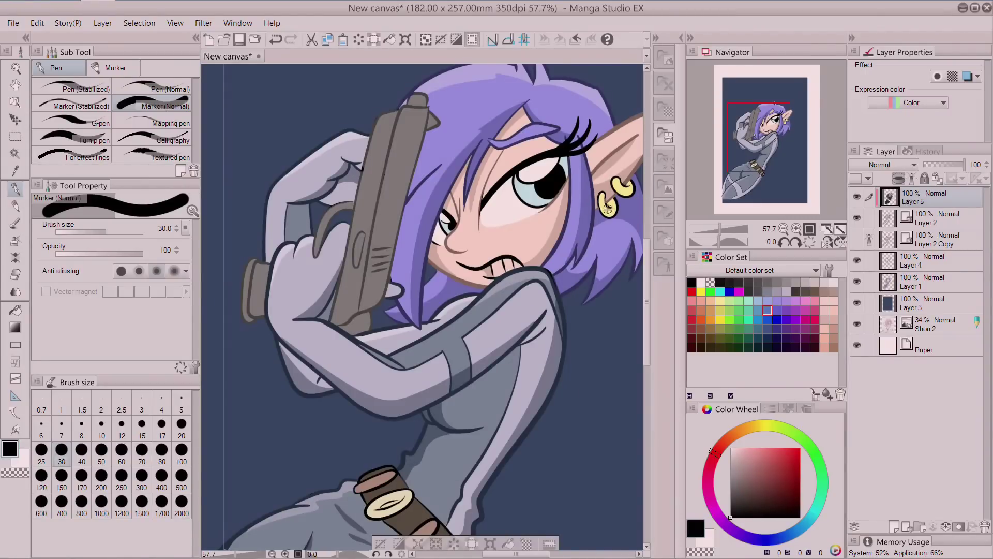
# Sample the earring yellow, darken it to H 60, S 43, V 63, and recolour the black outlines of both earrings.
pyautogui.keyDown('alt'); pyautogui.click(607, 208); pyautogui.keyUp('alt')
pyautogui.click(754, 464)
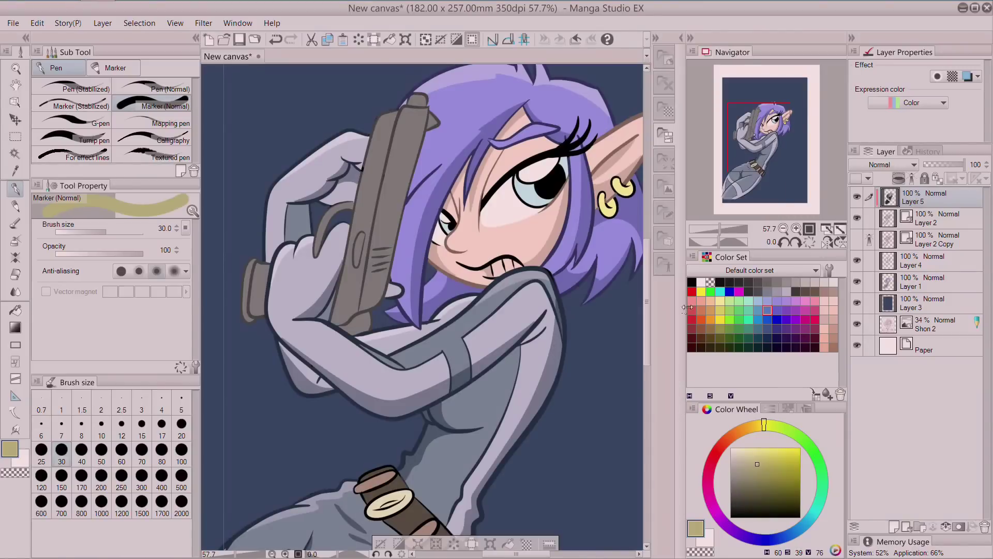
pyautogui.scroll(5, 629, 202)
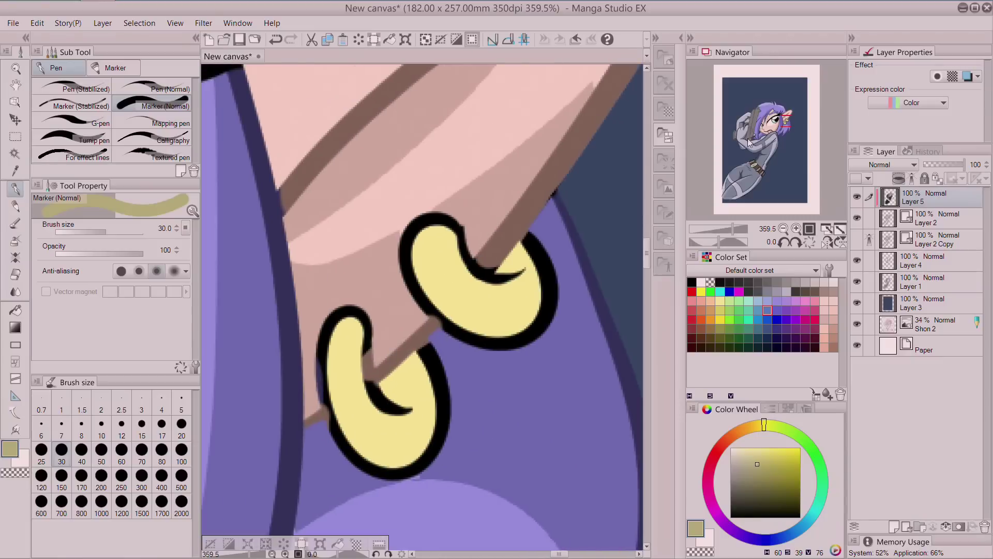
pyautogui.moveTo(443, 221)
pyautogui.mouseDown()
pyautogui.moveTo(421, 233)
pyautogui.moveTo(431, 279)
pyautogui.mouseUp()
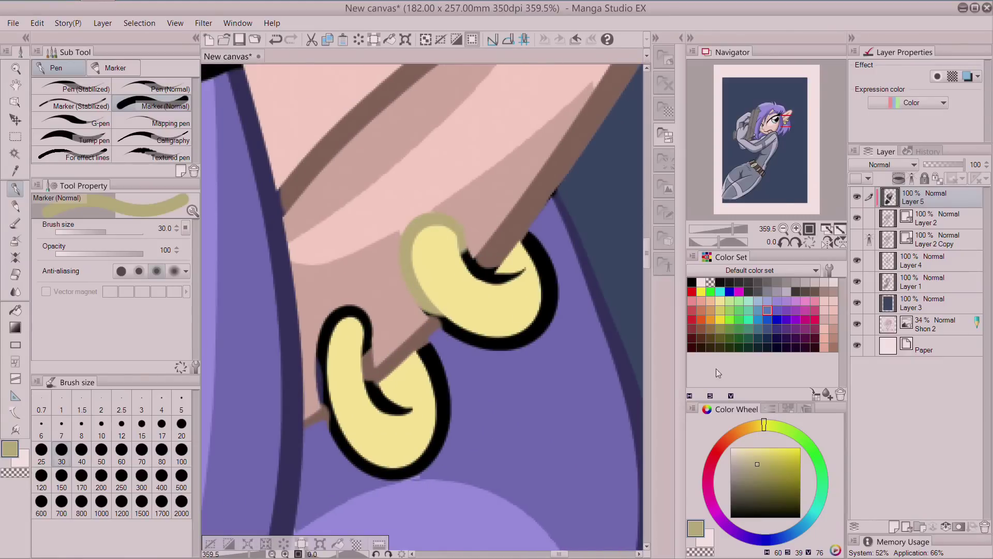
pyautogui.click(760, 473)
pyautogui.moveTo(455, 244)
pyautogui.mouseDown()
pyautogui.moveTo(432, 262)
pyautogui.moveTo(482, 258)
pyautogui.mouseUp()
pyautogui.moveTo(511, 327)
pyautogui.mouseDown()
pyautogui.moveTo(466, 278)
pyautogui.moveTo(517, 282)
pyautogui.moveTo(519, 265)
pyautogui.moveTo(542, 258)
pyautogui.moveTo(538, 315)
pyautogui.moveTo(420, 274)
pyautogui.mouseUp()
pyautogui.moveTo(369, 363)
pyautogui.mouseDown()
pyautogui.moveTo(335, 318)
pyautogui.moveTo(332, 375)
pyautogui.moveTo(363, 436)
pyautogui.moveTo(356, 390)
pyautogui.moveTo(392, 433)
pyautogui.moveTo(437, 371)
pyautogui.moveTo(432, 436)
pyautogui.moveTo(397, 465)
pyautogui.moveTo(398, 399)
pyautogui.mouseUp()
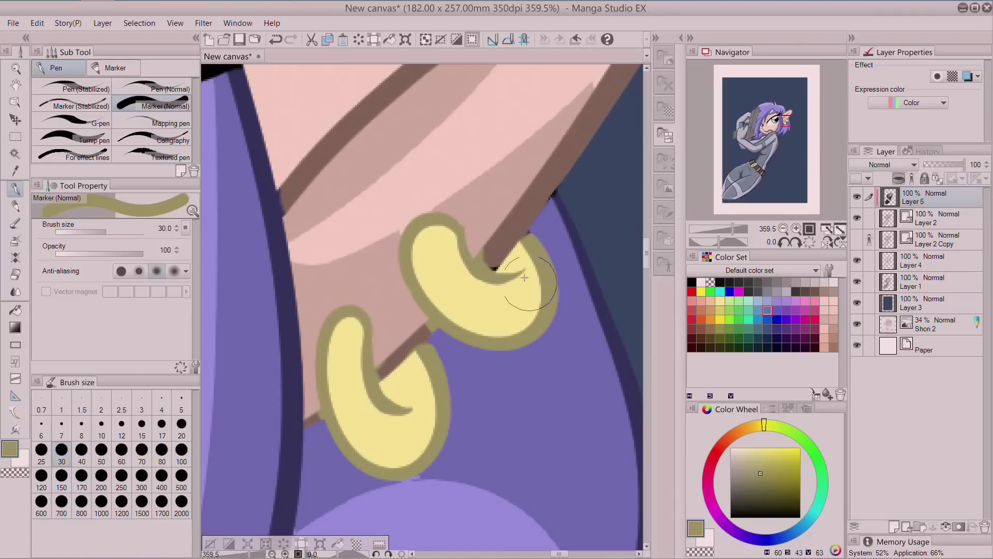
# Repaint the brown ear edge where it meets the upper earring and cover the black remnant beside the hair outline.
pyautogui.keyDown('alt'); pyautogui.click(502, 257); pyautogui.keyUp('alt')
pyautogui.moveTo(494, 261)
pyautogui.mouseDown()
pyautogui.moveTo(473, 243)
pyautogui.moveTo(498, 233)
pyautogui.moveTo(476, 226)
pyautogui.moveTo(524, 199)
pyautogui.mouseUp()
pyautogui.keyDown('alt'); pyautogui.click(568, 209); pyautogui.keyUp('alt')
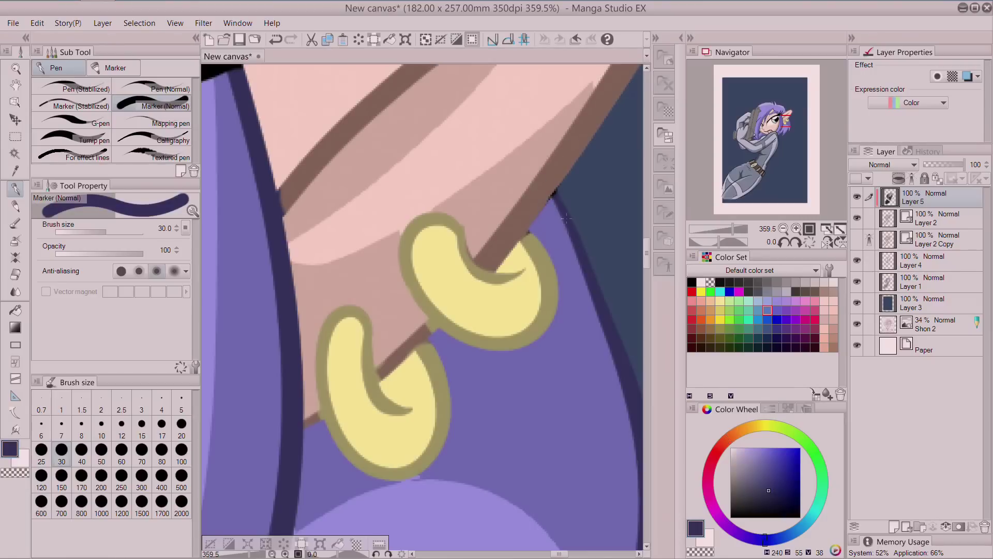
pyautogui.keyDown('alt'); pyautogui.click(534, 176); pyautogui.keyUp('alt')
pyautogui.moveTo(538, 179); pyautogui.dragTo(557, 196)
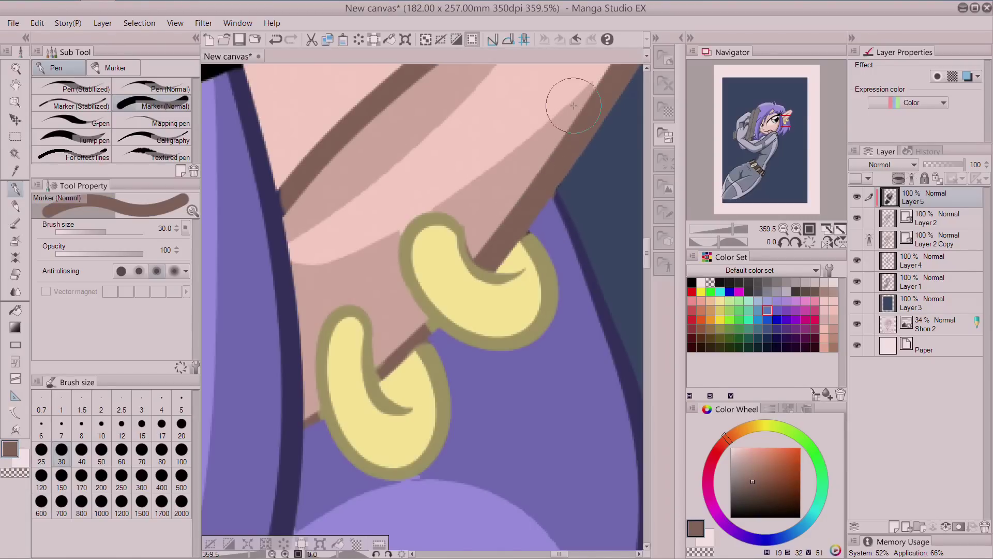
pyautogui.scroll(-8, 573, 105)
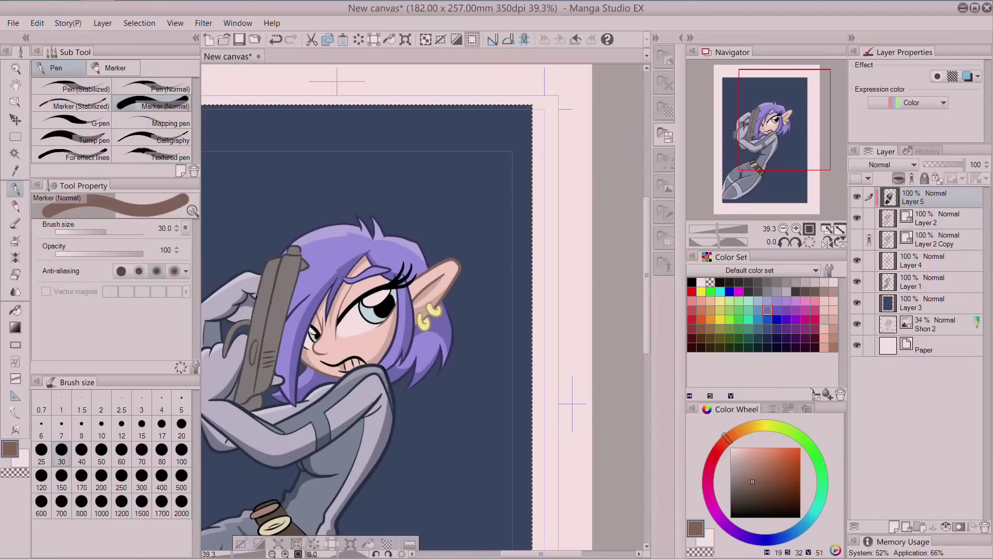
# Fill the teeth with white (H 19, S 0, V 100) on Layer 1, using the Refer another layer fill.
pyautogui.moveTo(749, 464); pyautogui.dragTo(725, 431)
pyautogui.click(921, 281)
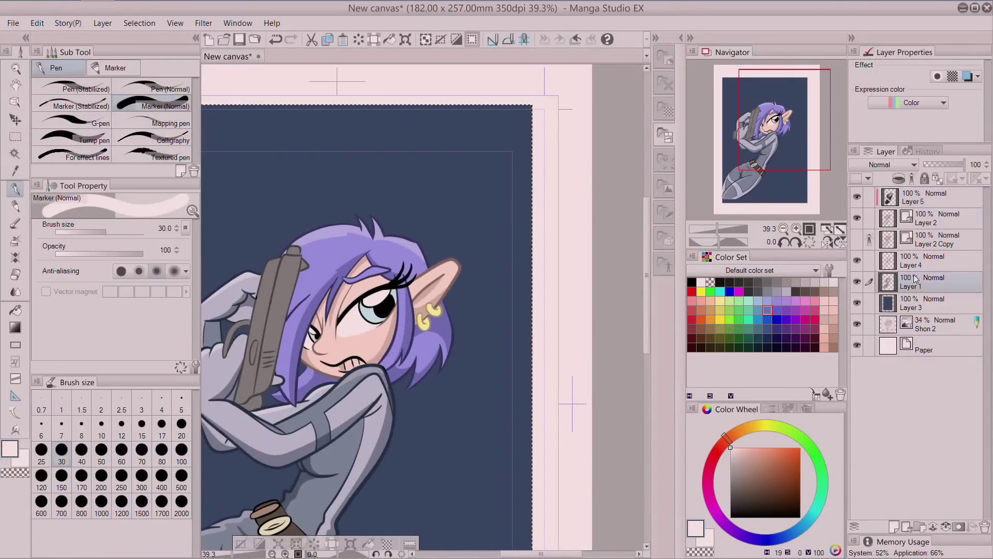
pyautogui.press('g')
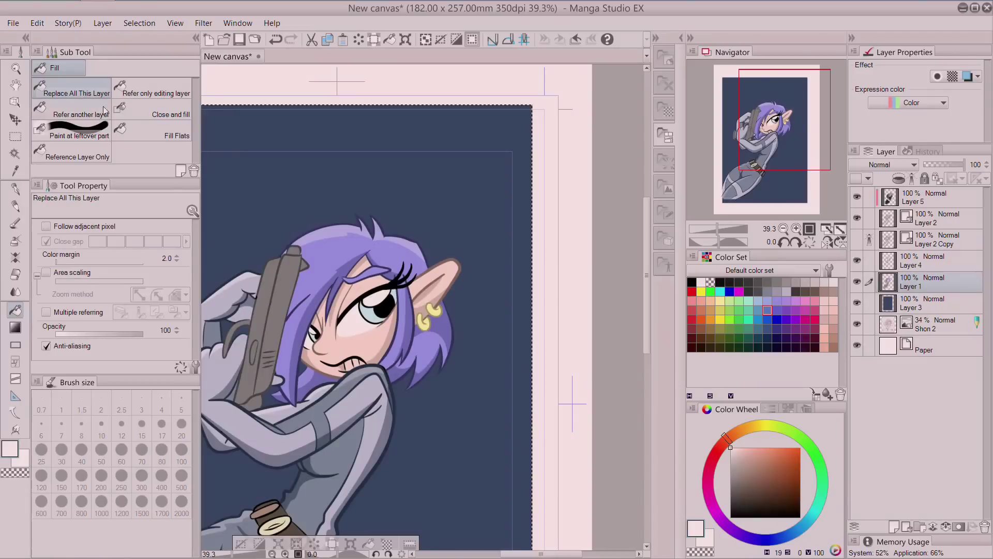
pyautogui.click(96, 115)
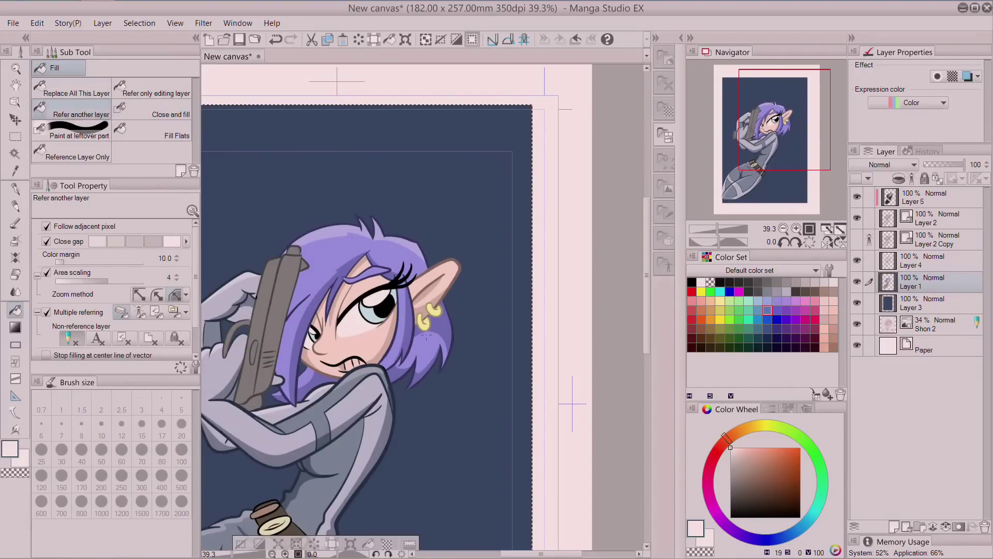
pyautogui.scroll(5, 373, 363)
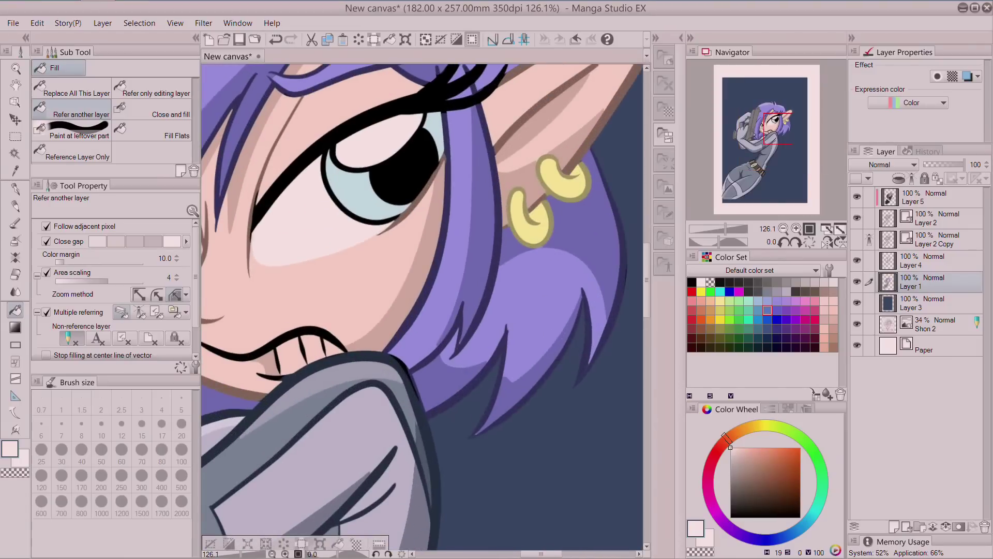
pyautogui.click(332, 352)
pyautogui.click(311, 345)
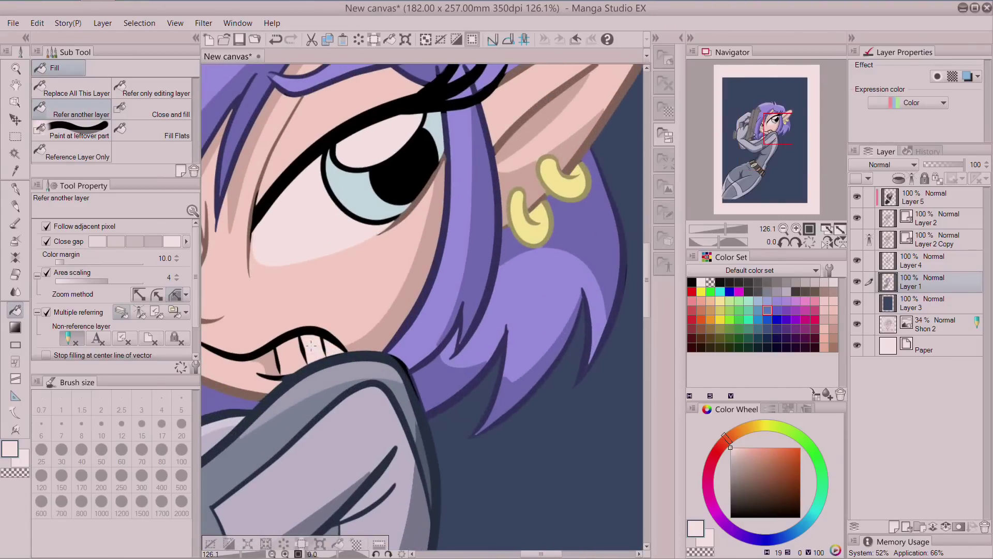
pyautogui.click(282, 354)
pyautogui.scroll(-4, 623, 164)
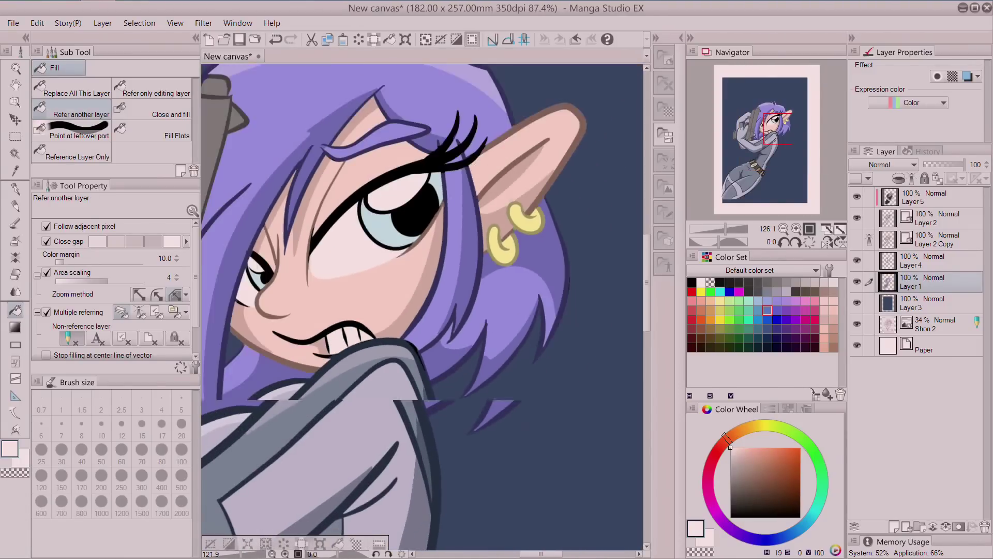
pyautogui.moveTo(751, 155); pyautogui.dragTo(731, 143)
pyautogui.scroll(-2, 480, 343)
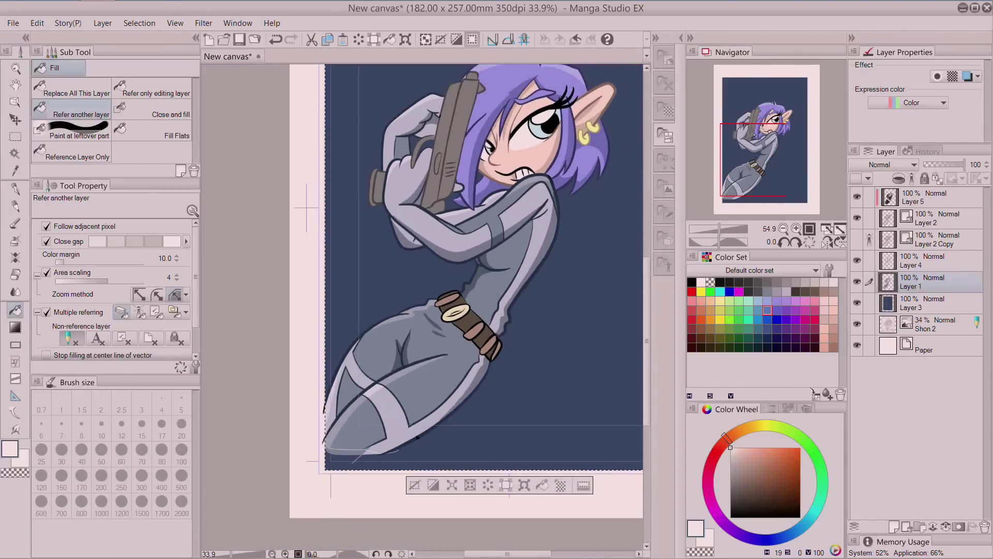
pyautogui.moveTo(753, 165); pyautogui.dragTo(768, 148)
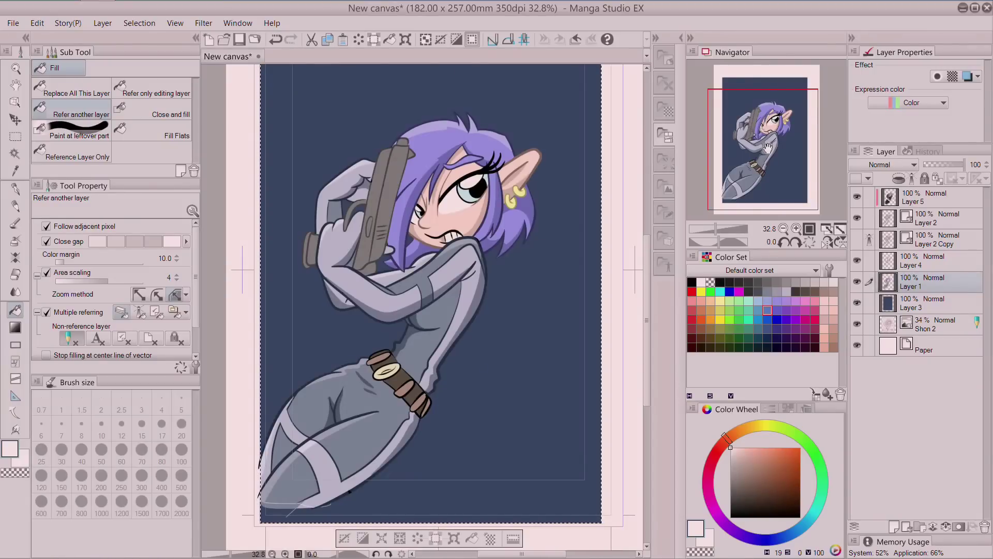
# Compare the finished figure with and without the dark blue background of Layer 3.
pyautogui.scroll(5, 768, 149)
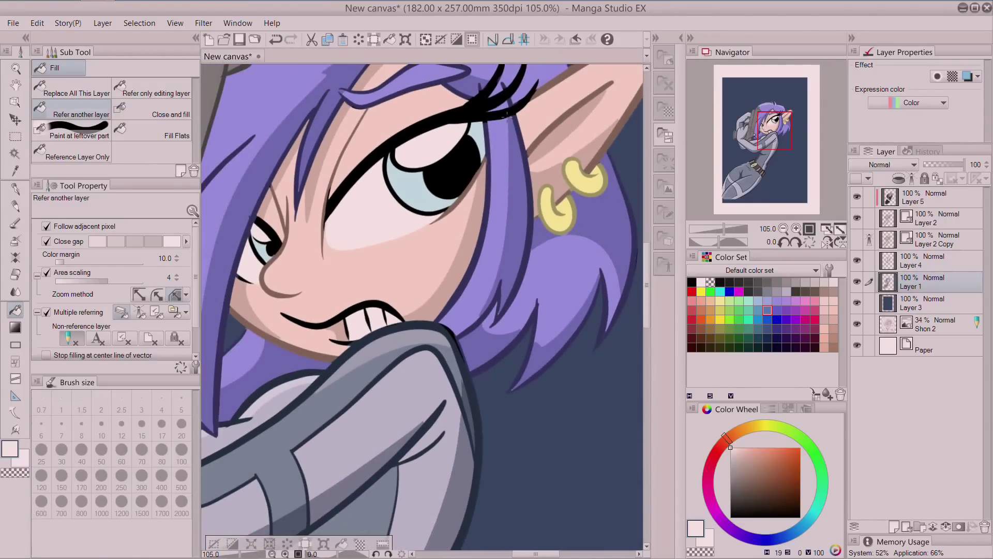
pyautogui.scroll(-6, 767, 148)
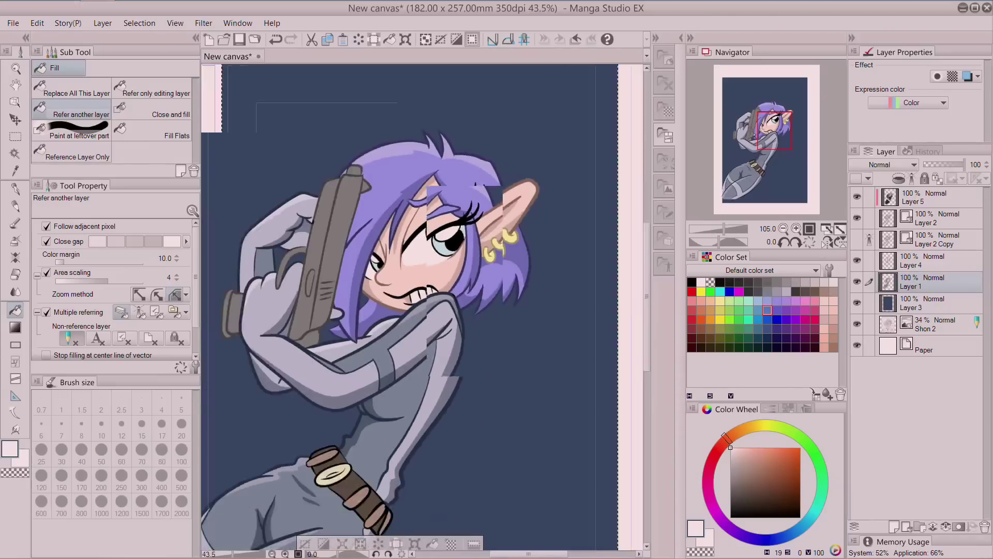
pyautogui.click(872, 306)
pyautogui.click(858, 303)
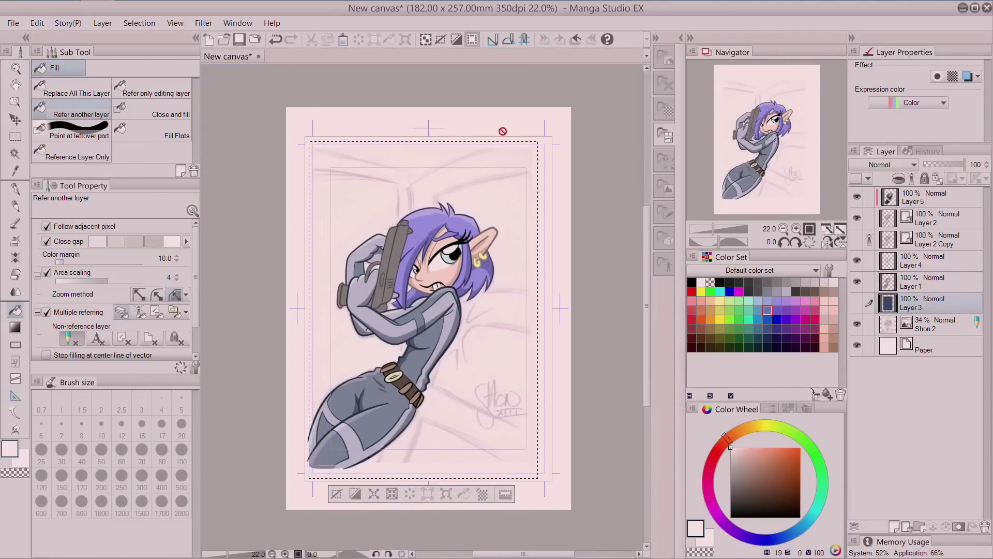
pyautogui.click(857, 303)
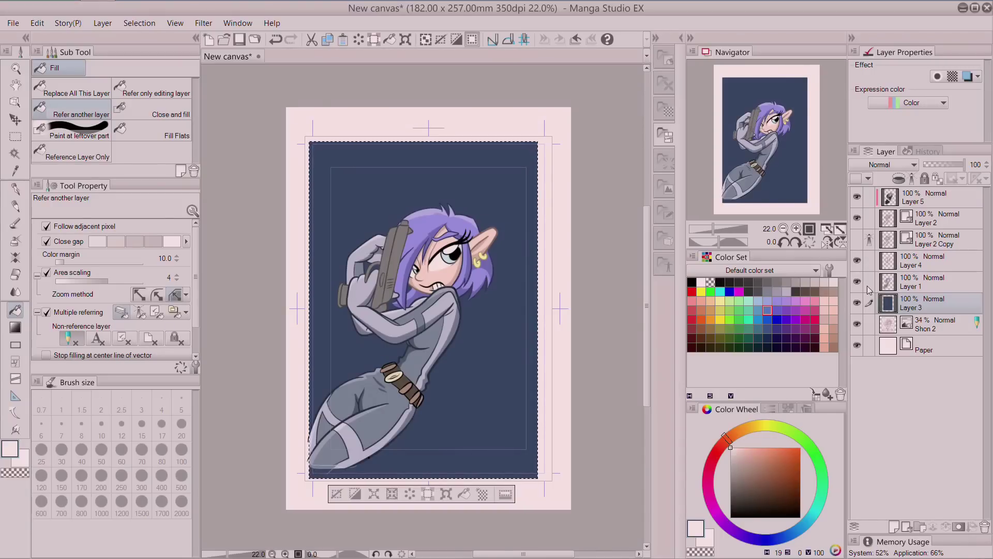
# Try the layer color effect on Layer 1, turn it off, and apply the tone effect with 25.3 tone lines.
pyautogui.scroll(5, 459, 328)
pyautogui.moveTo(421, 311); pyautogui.dragTo(478, 432)
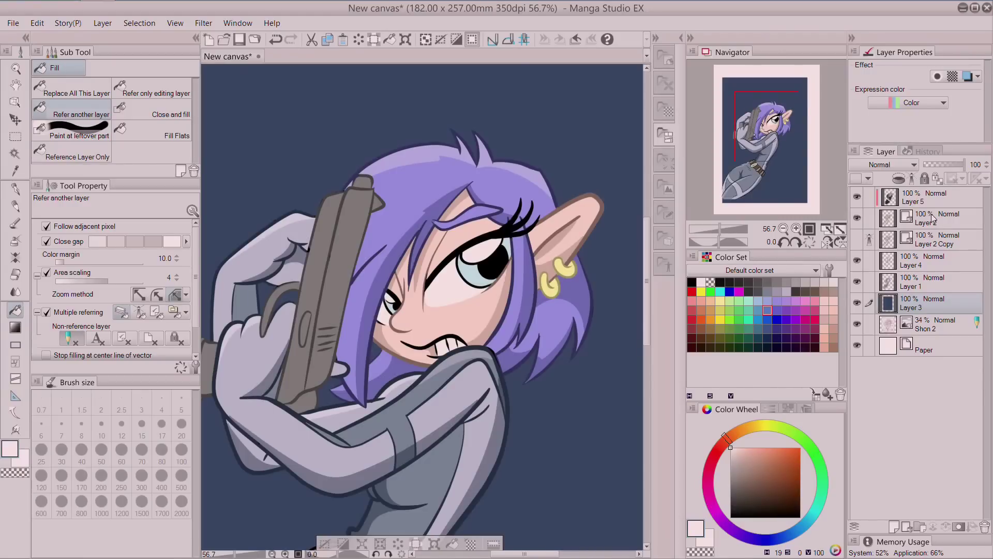
pyautogui.click(955, 206)
pyautogui.click(939, 248)
pyautogui.click(930, 289)
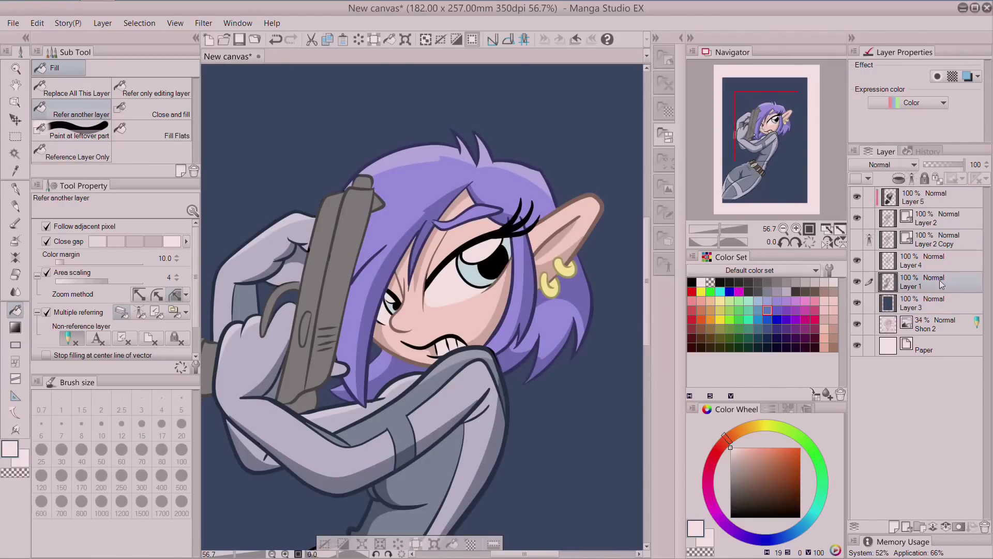
pyautogui.click(967, 78)
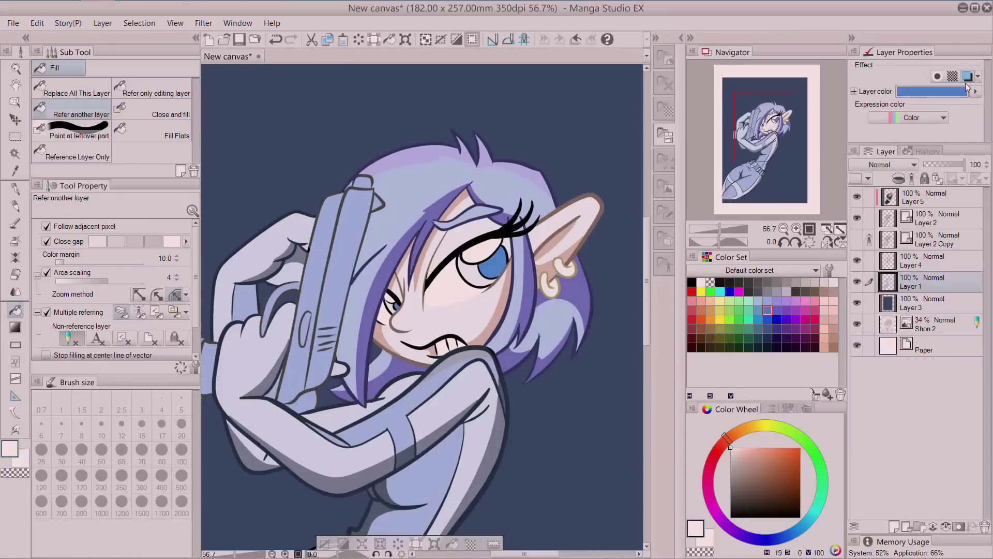
pyautogui.click(967, 77)
pyautogui.click(952, 77)
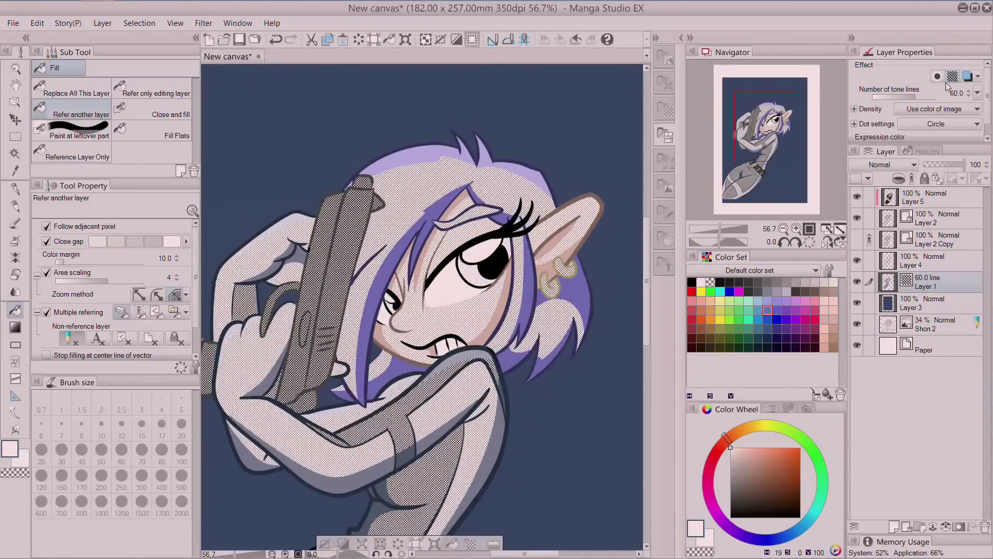
pyautogui.moveTo(917, 97); pyautogui.dragTo(888, 99)
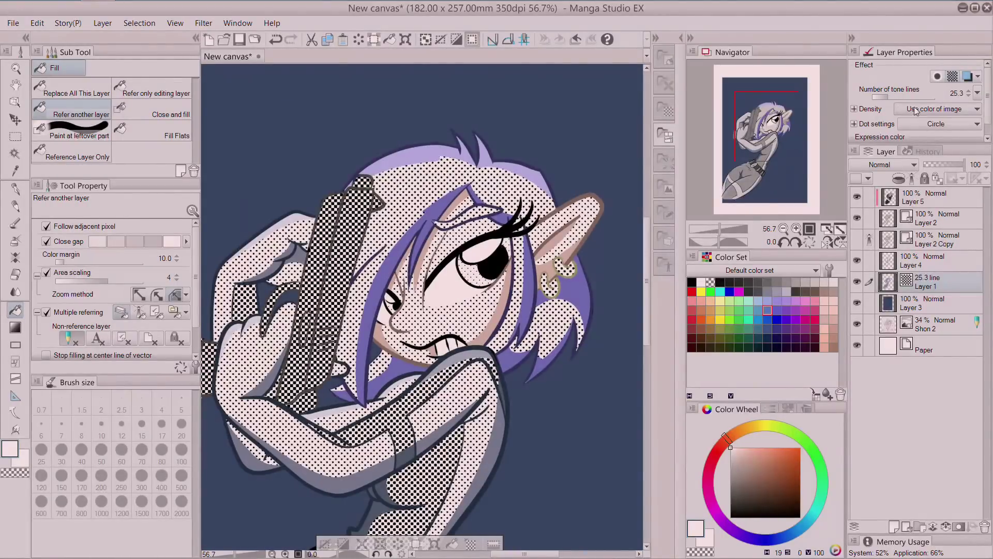
# Add the blue layer color and a white border effect with an edge thickness of 28.5 to Layer 1.
pyautogui.click(967, 77)
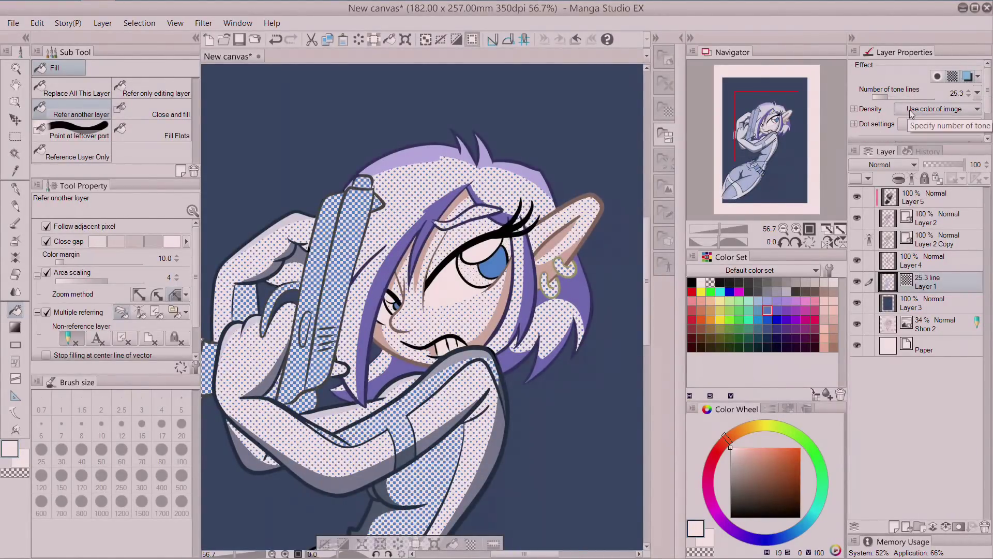
pyautogui.click(937, 77)
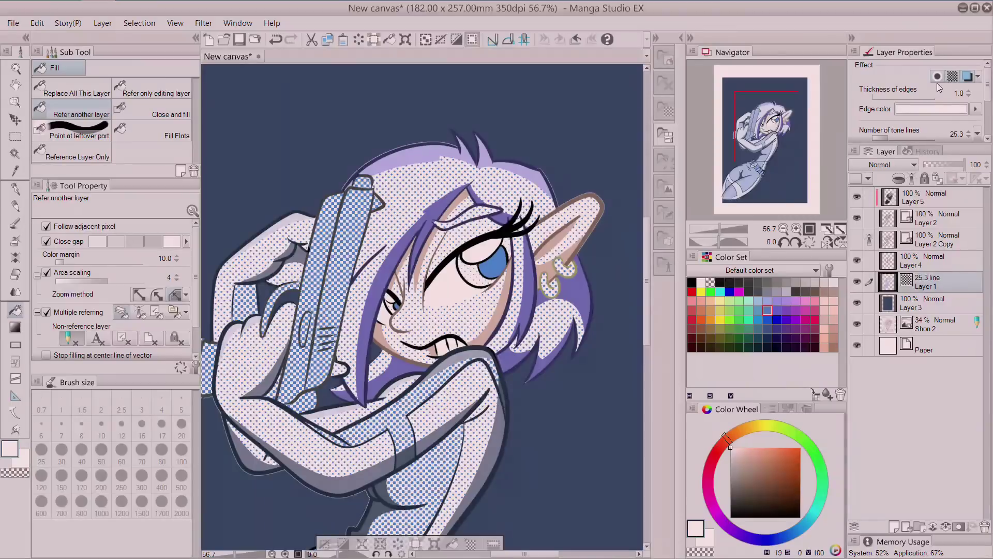
pyautogui.moveTo(890, 98); pyautogui.dragTo(919, 101)
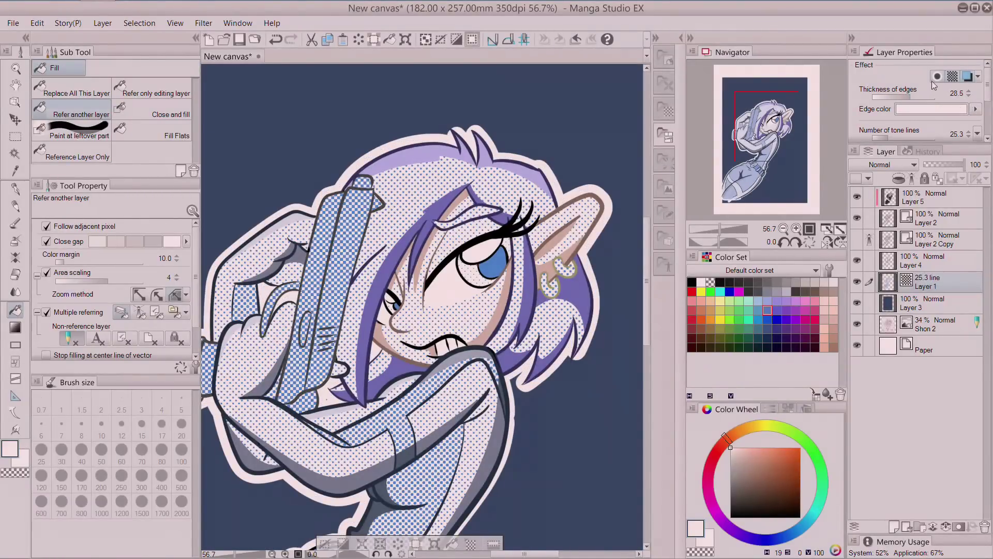
# Turn off the layer color, tone and border effects on Layer 1.
pyautogui.click(969, 76)
pyautogui.click(950, 78)
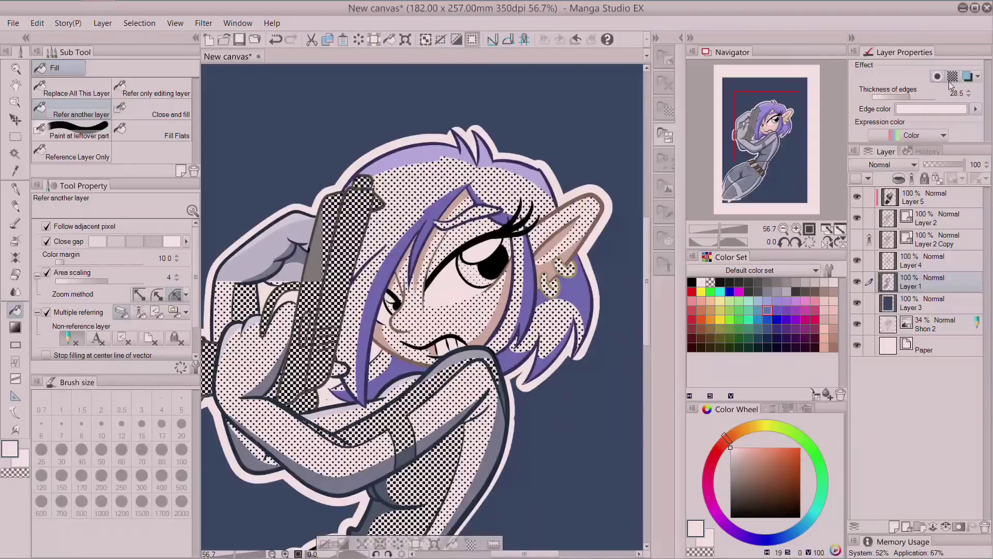
pyautogui.click(937, 77)
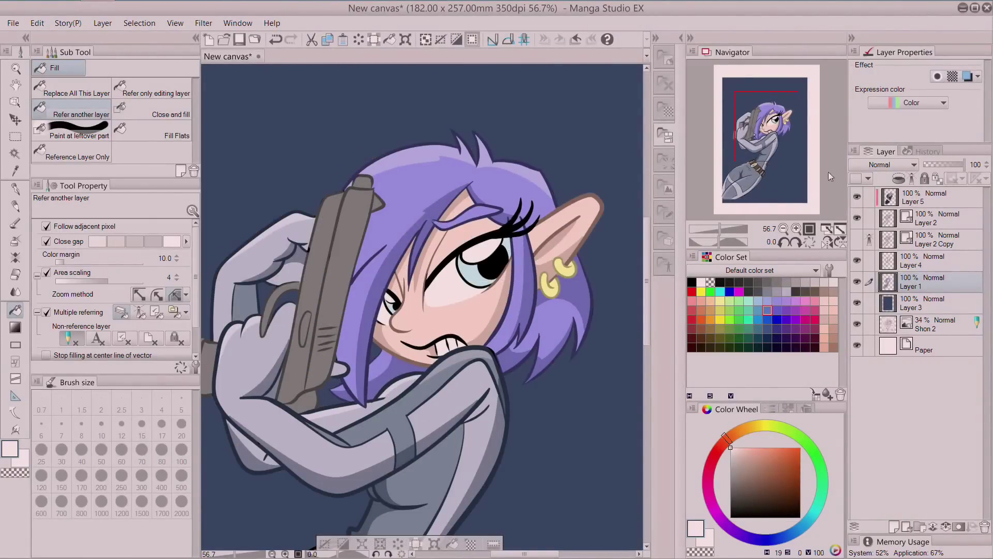
pyautogui.click(204, 23)
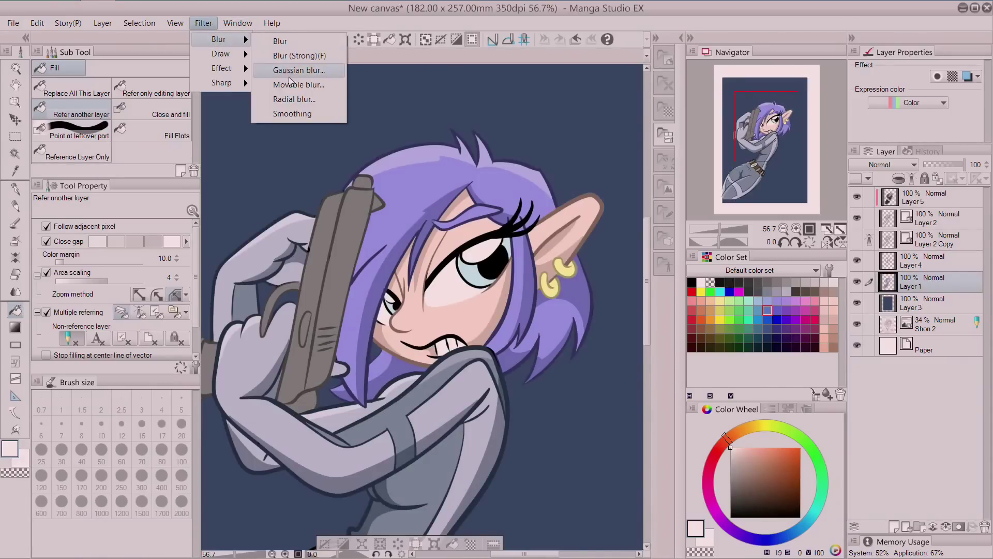
pyautogui.moveTo(238, 57)
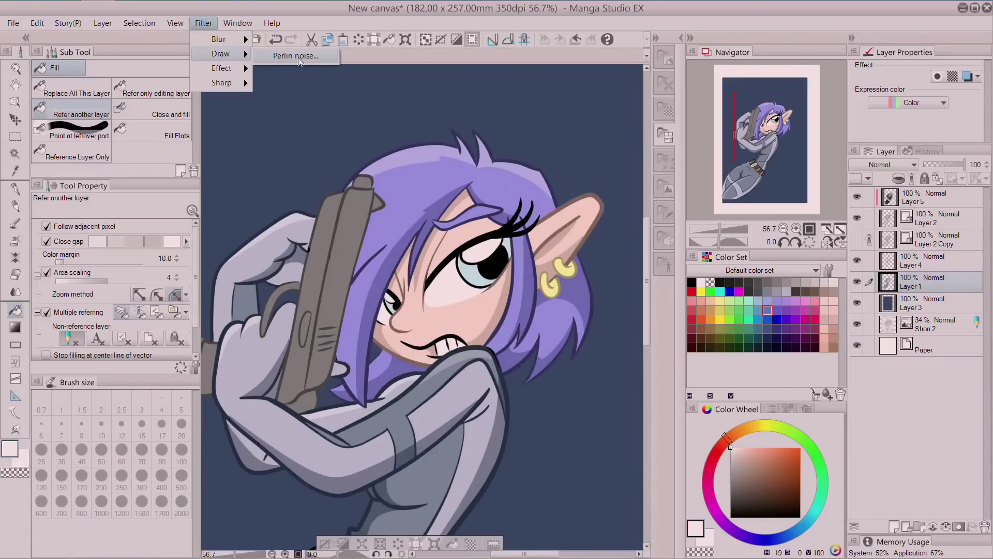
pyautogui.moveTo(230, 83)
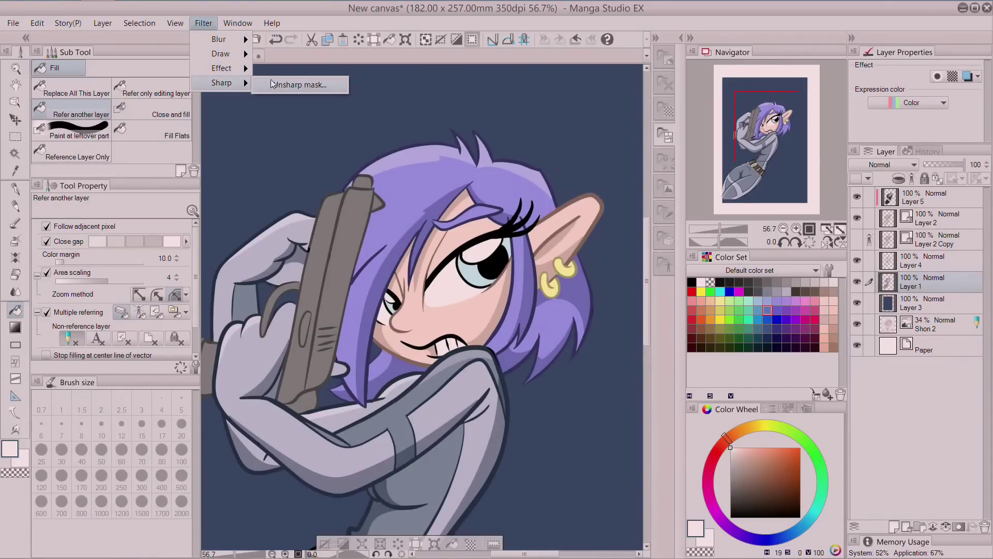
pyautogui.moveTo(244, 5)
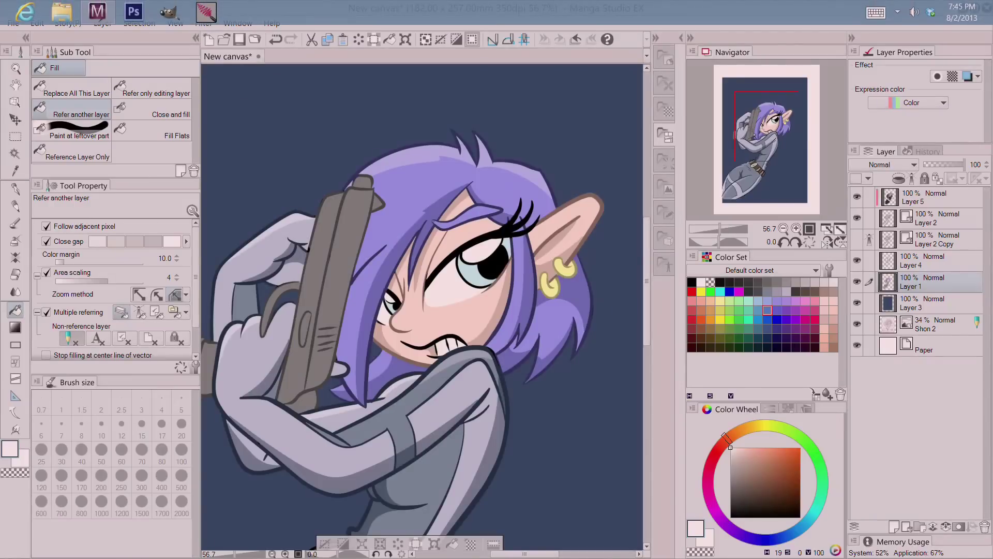
# Fill the area around the figure with white on Layer 1 and undo that fill.
pyautogui.click(386, 112)
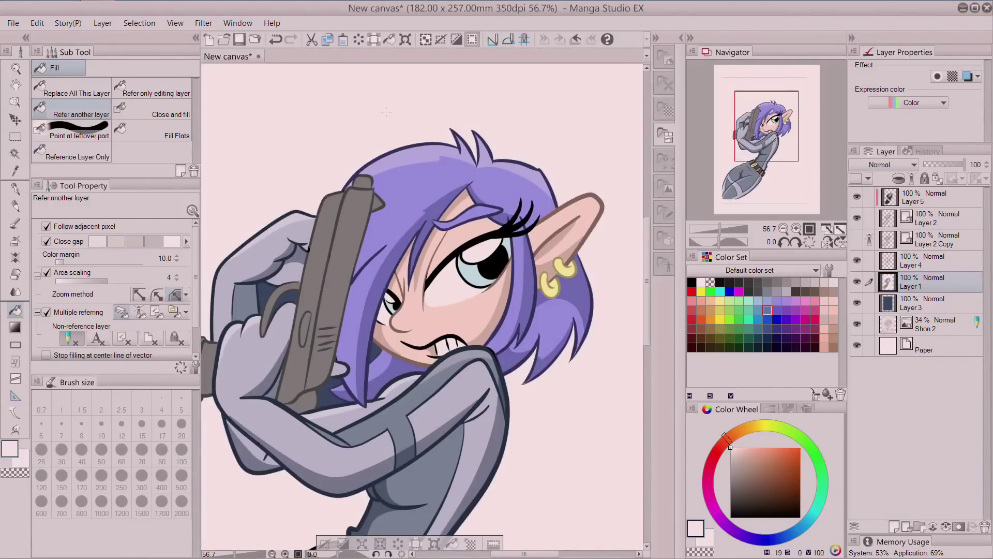
pyautogui.click(277, 39)
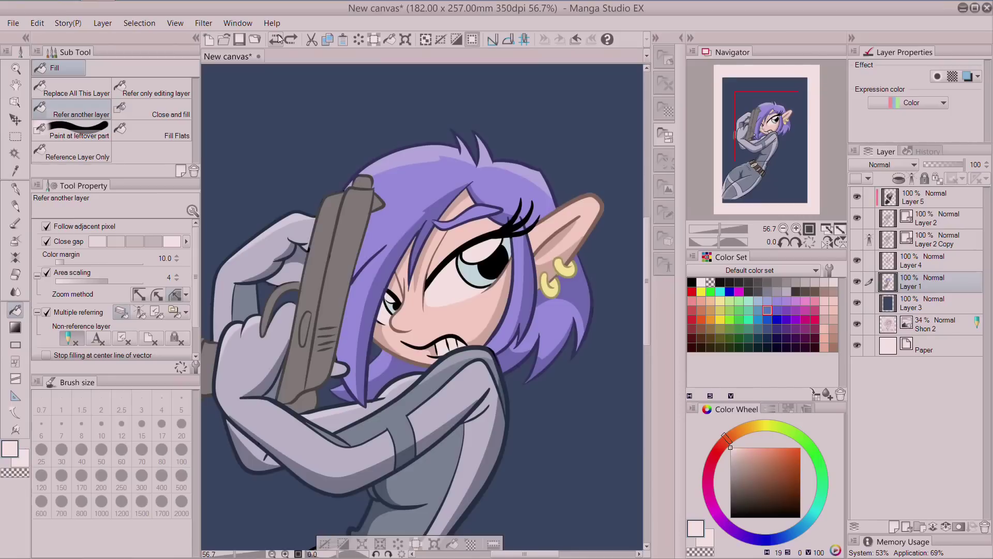